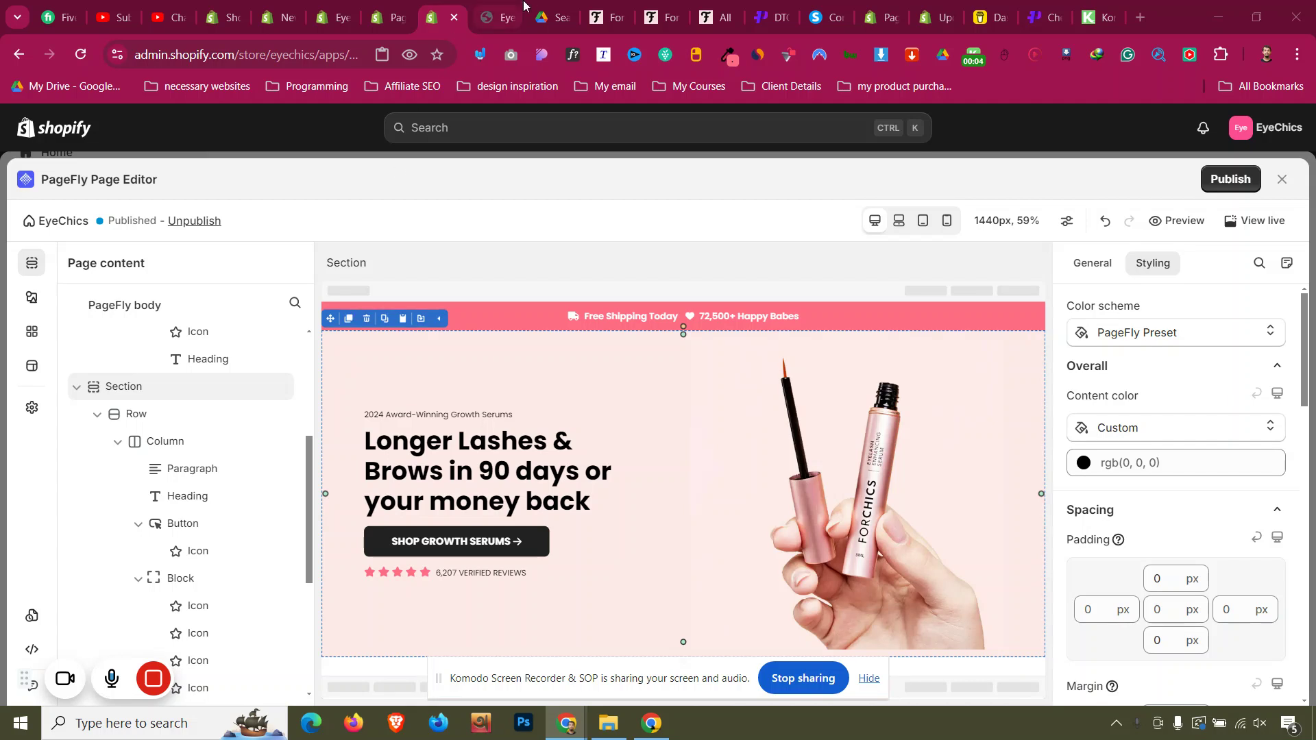
- Examine the scrolling brand-logo strip beneath the hero on the forchics.com reference page
{"action": "left_click_drag", "start_coordinate": [602, 6], "coordinate": [493, 9]}
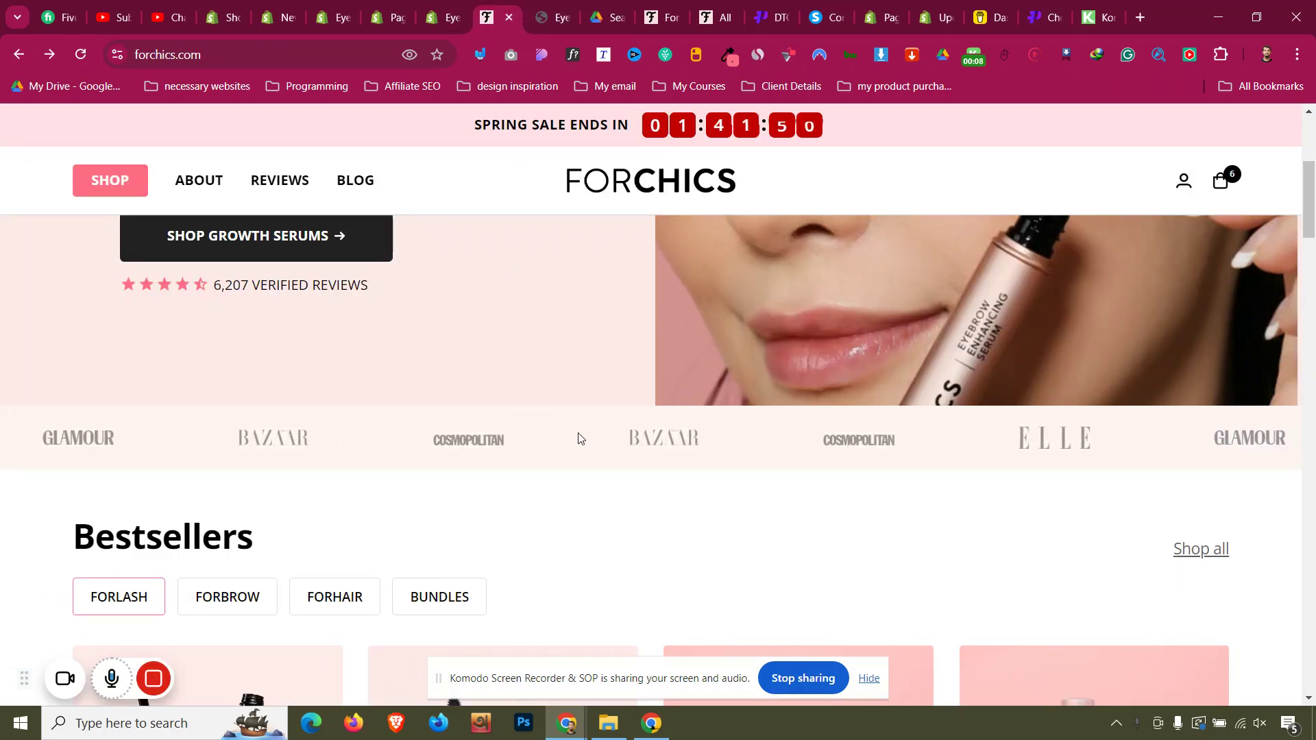
{"action": "left_click", "coordinate": [868, 678]}
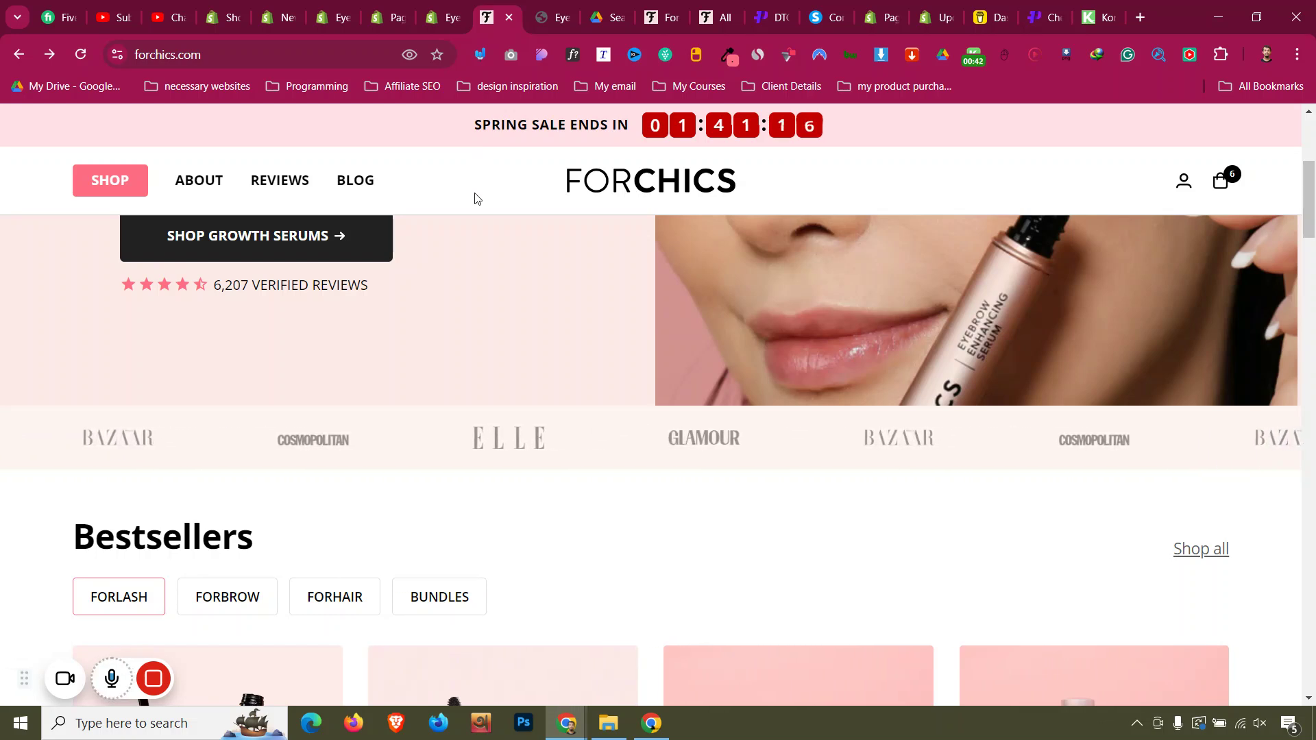
- In the EyeChics page editor, add a 1/1 layout section below the hero and disable its fixed width
{"action": "key", "text": "ctrl+Page_Up"}
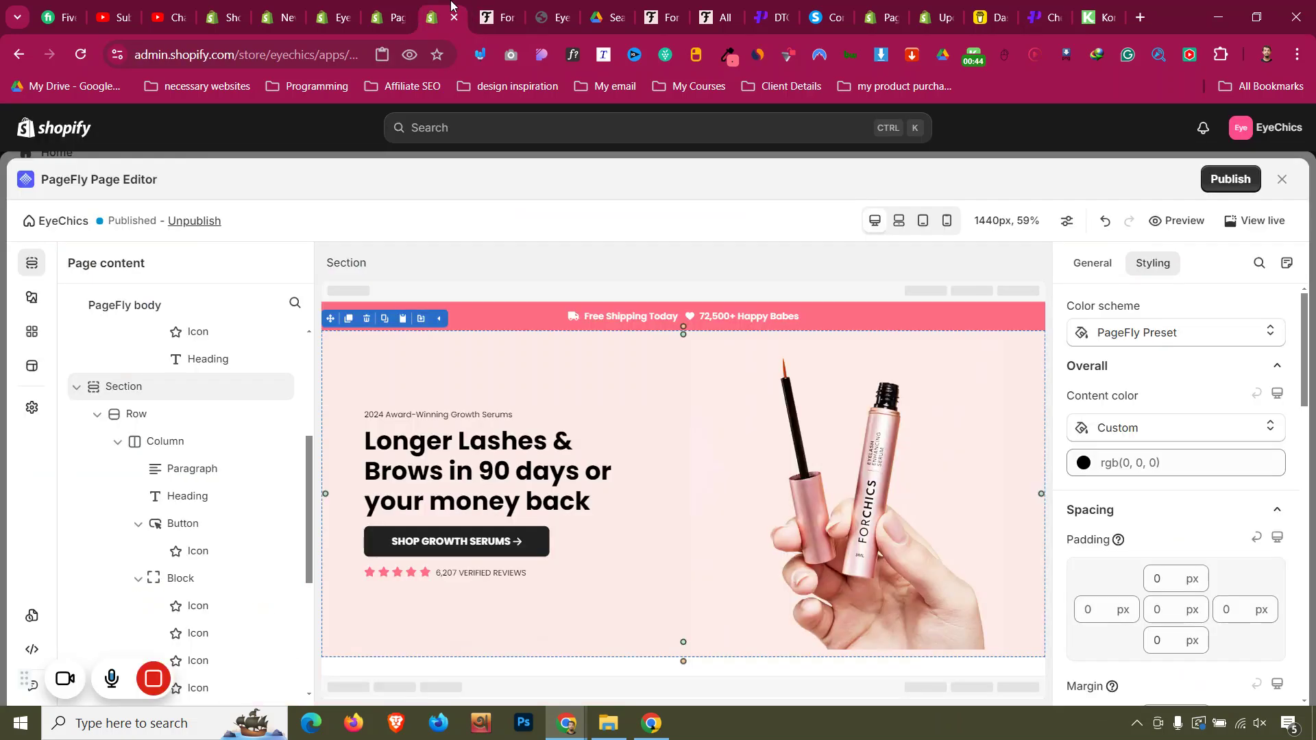
{"action": "left_click", "coordinate": [33, 301]}
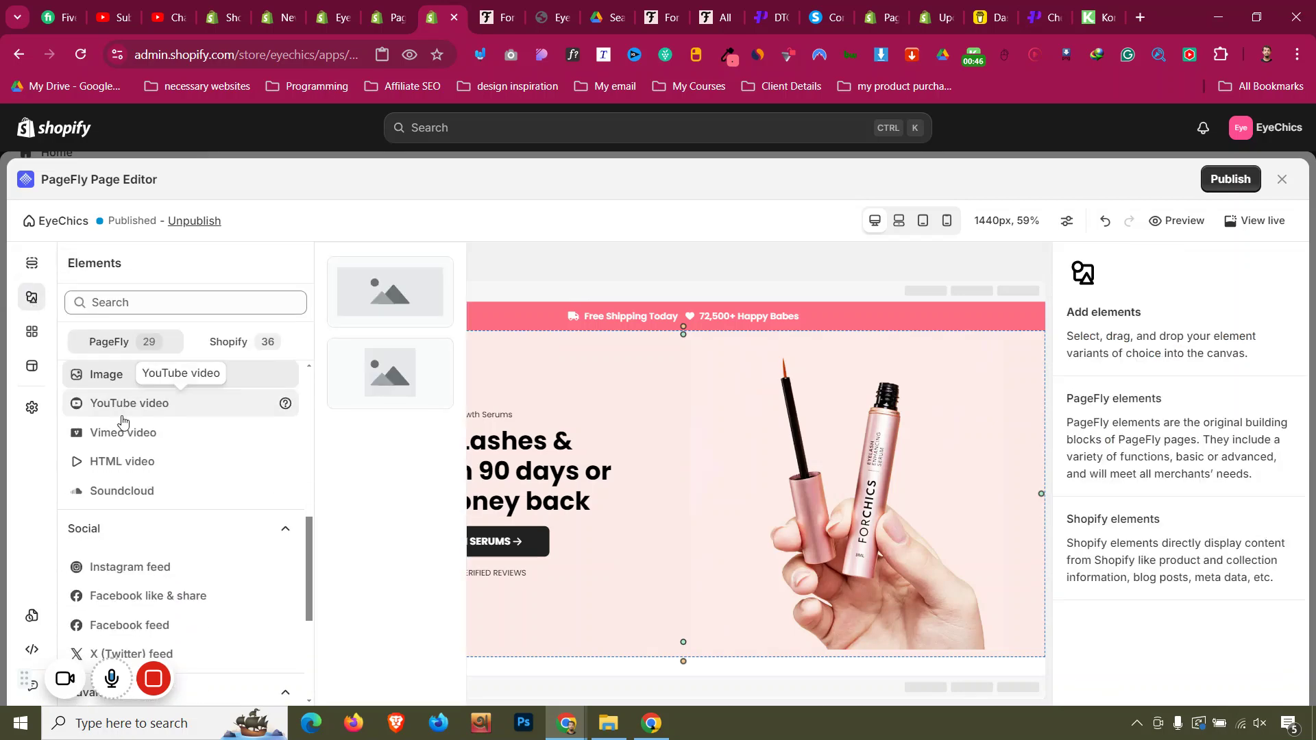
{"action": "scroll", "coordinate": [137, 384], "scroll_direction": "up", "scroll_amount": 5}
{"action": "scroll", "coordinate": [177, 415], "scroll_direction": "down", "scroll_amount": 1}
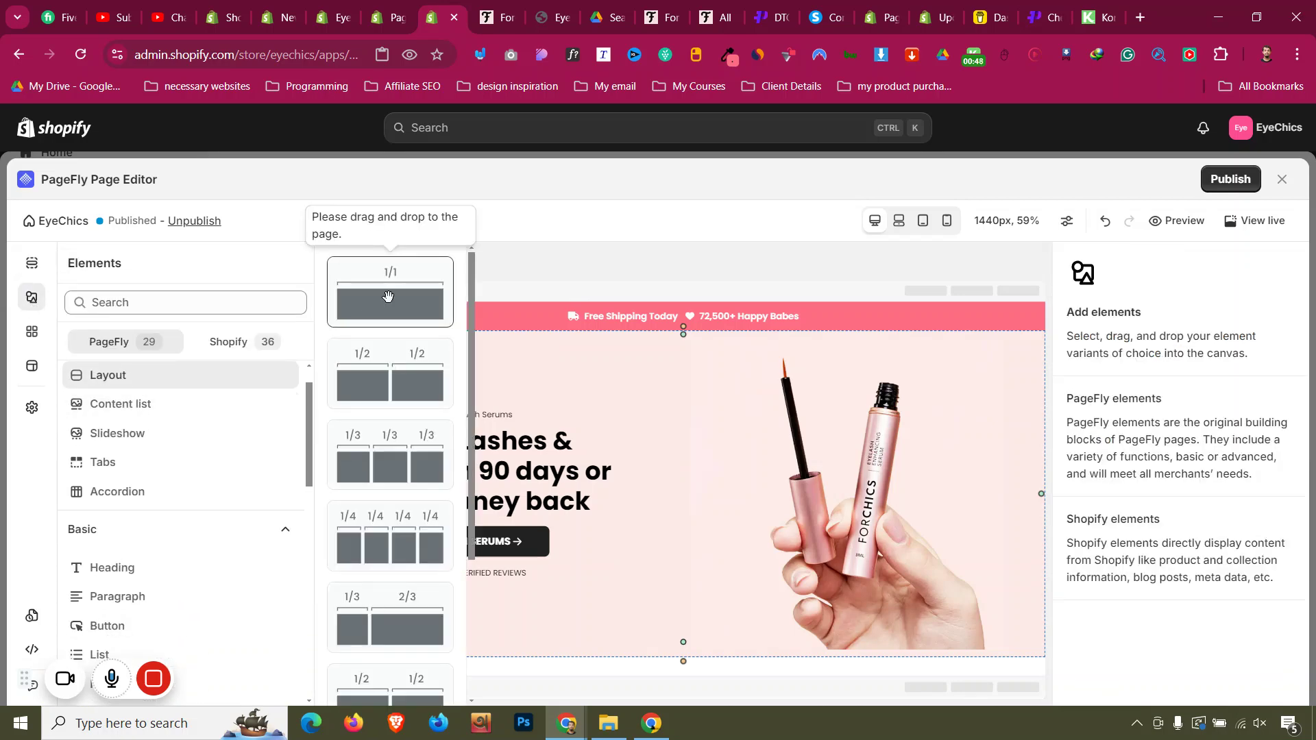
{"action": "left_click_drag", "start_coordinate": [388, 293], "coordinate": [563, 679]}
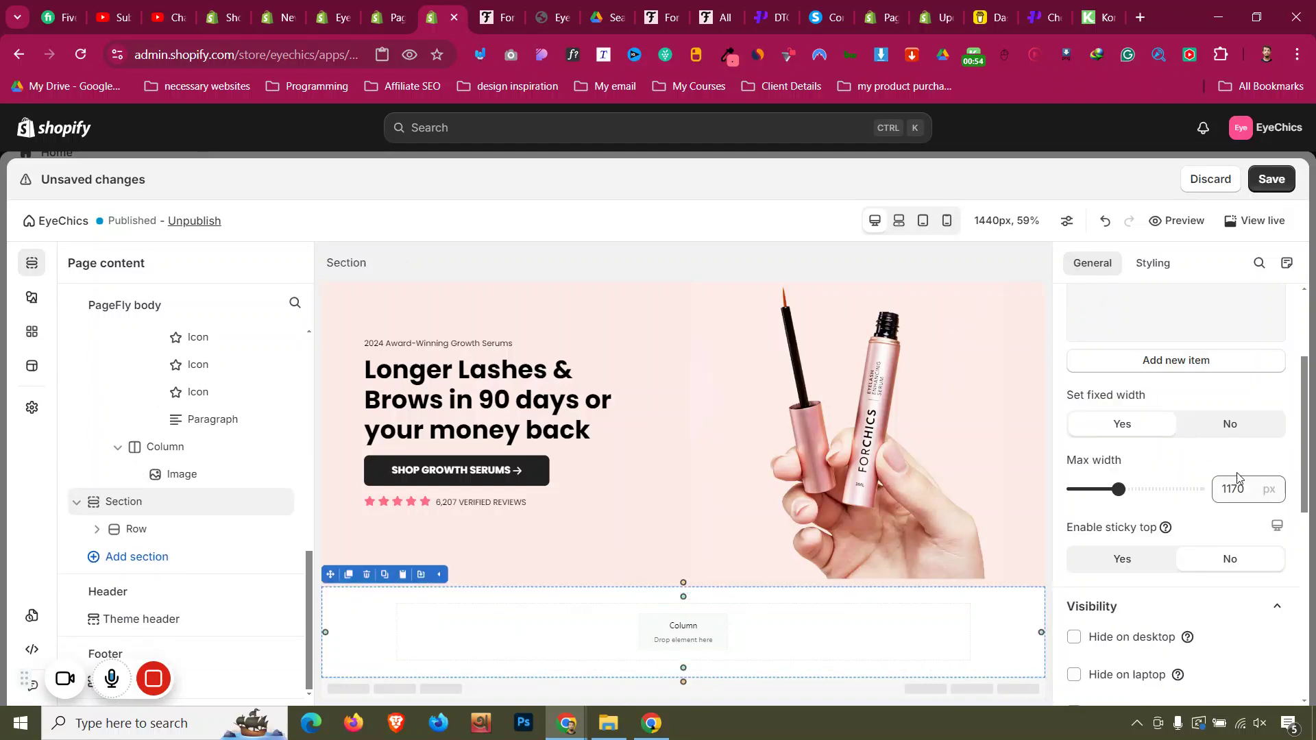
{"action": "left_click", "coordinate": [1241, 436]}
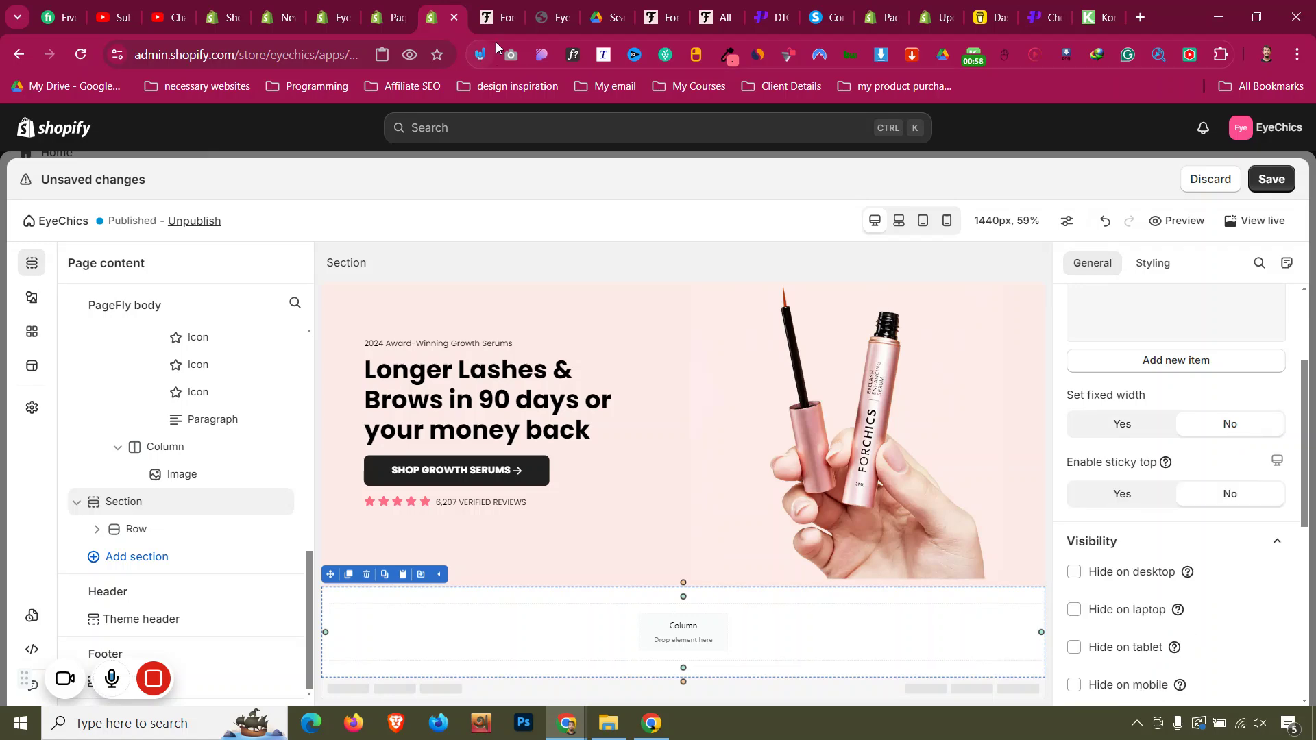
- Sample the logo strip's background color, rgb(255, 244, 243), on forchics.com and copy its value
{"action": "left_click", "coordinate": [498, 18]}
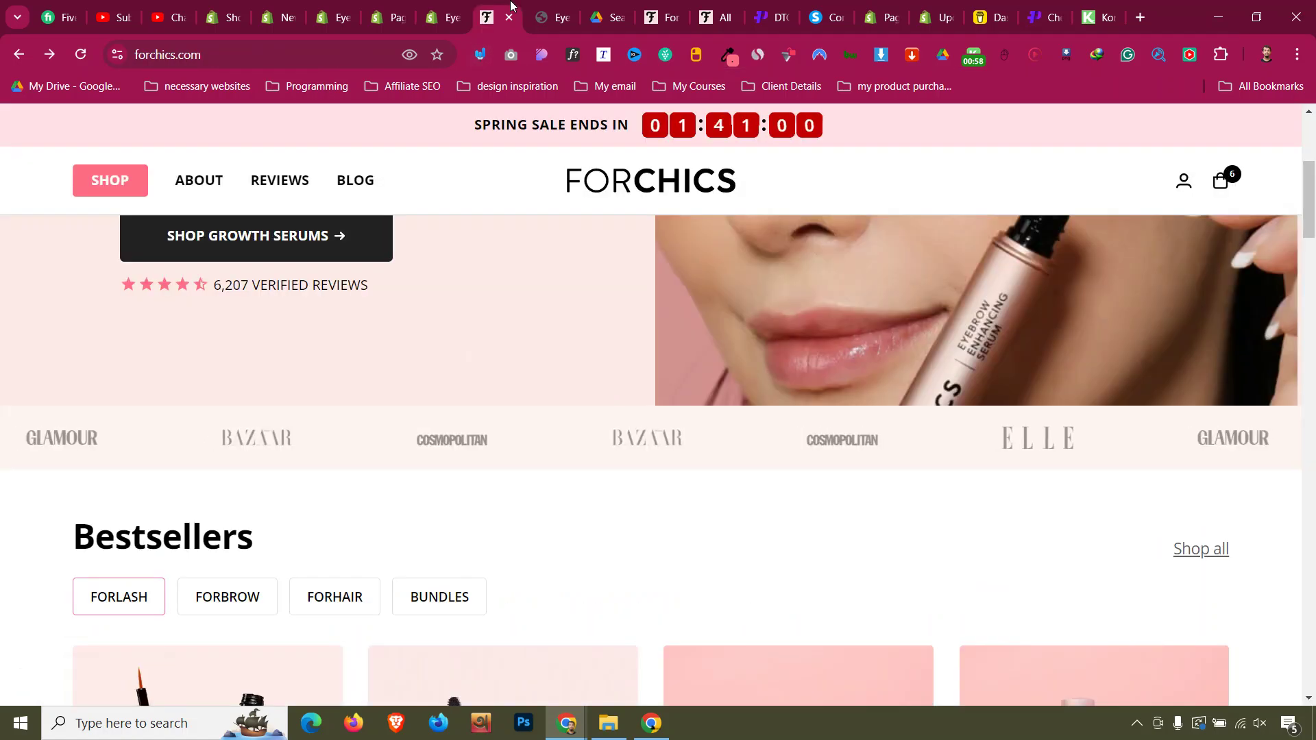
{"action": "left_click", "coordinate": [729, 55]}
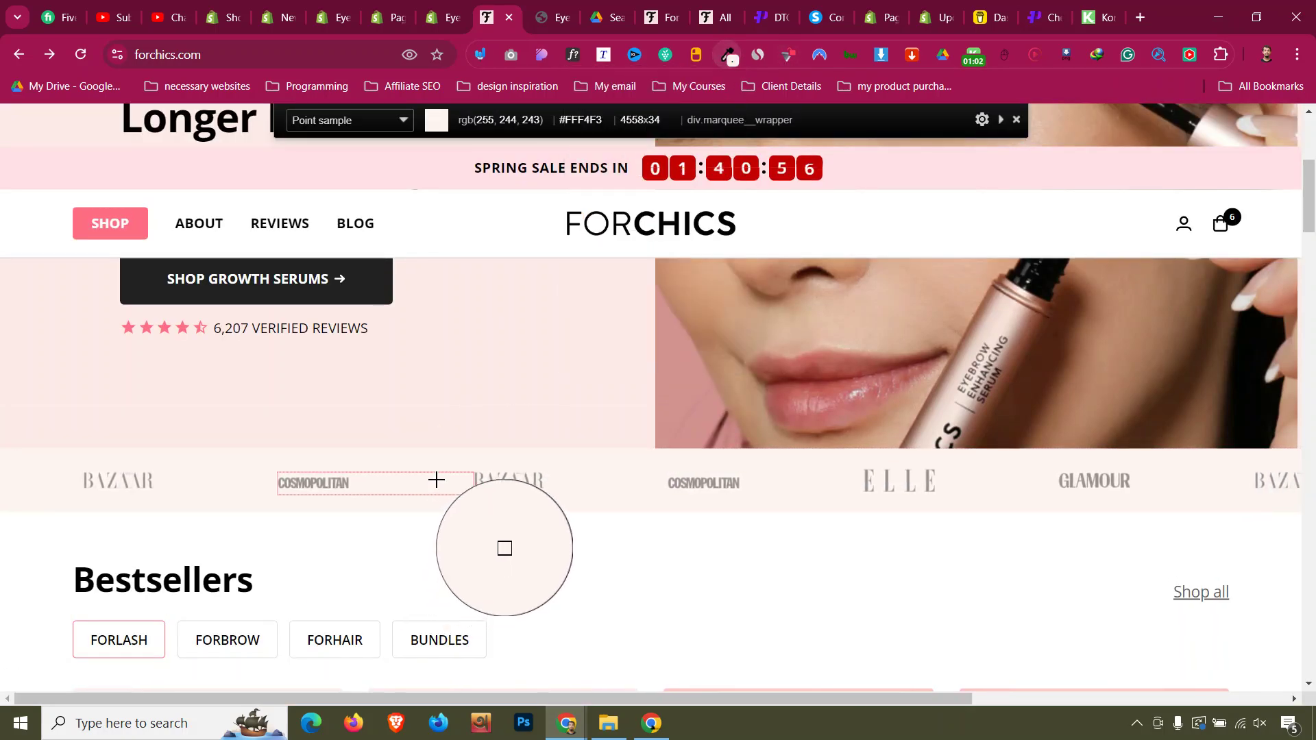
{"action": "left_click", "coordinate": [453, 464]}
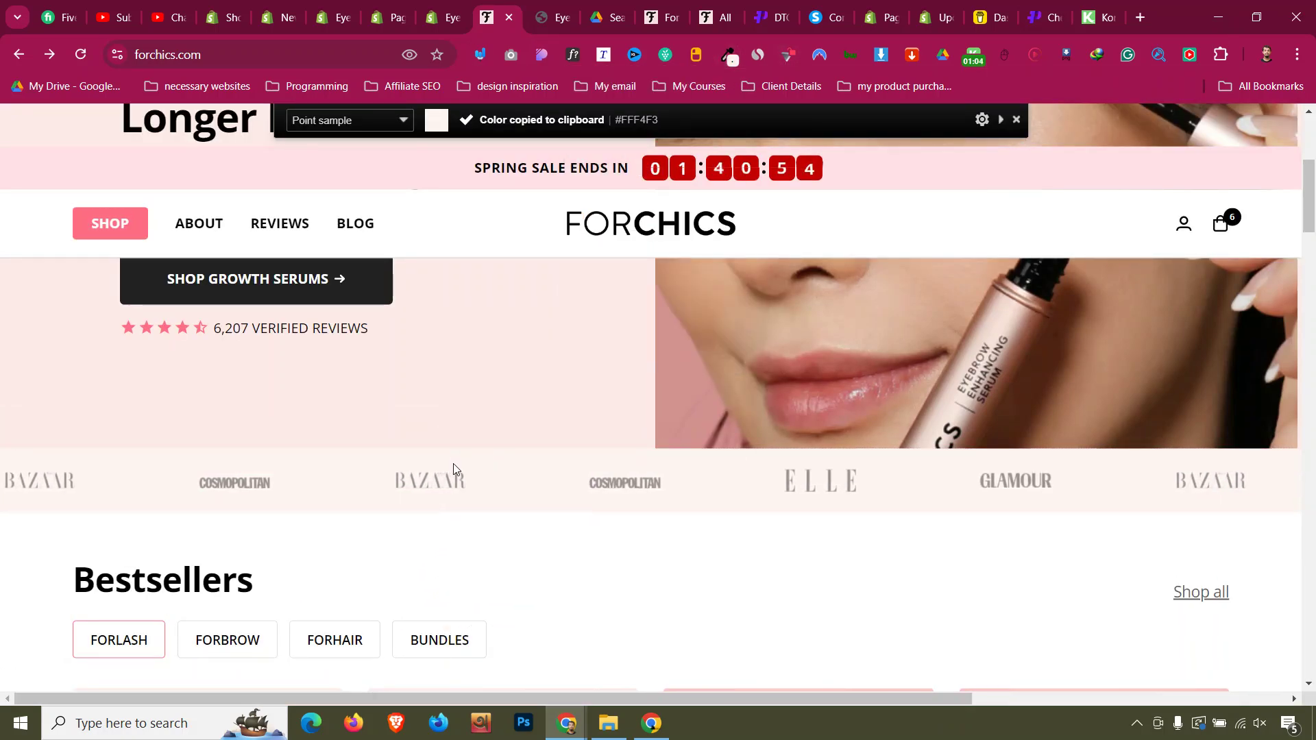
{"action": "left_click", "coordinate": [729, 59]}
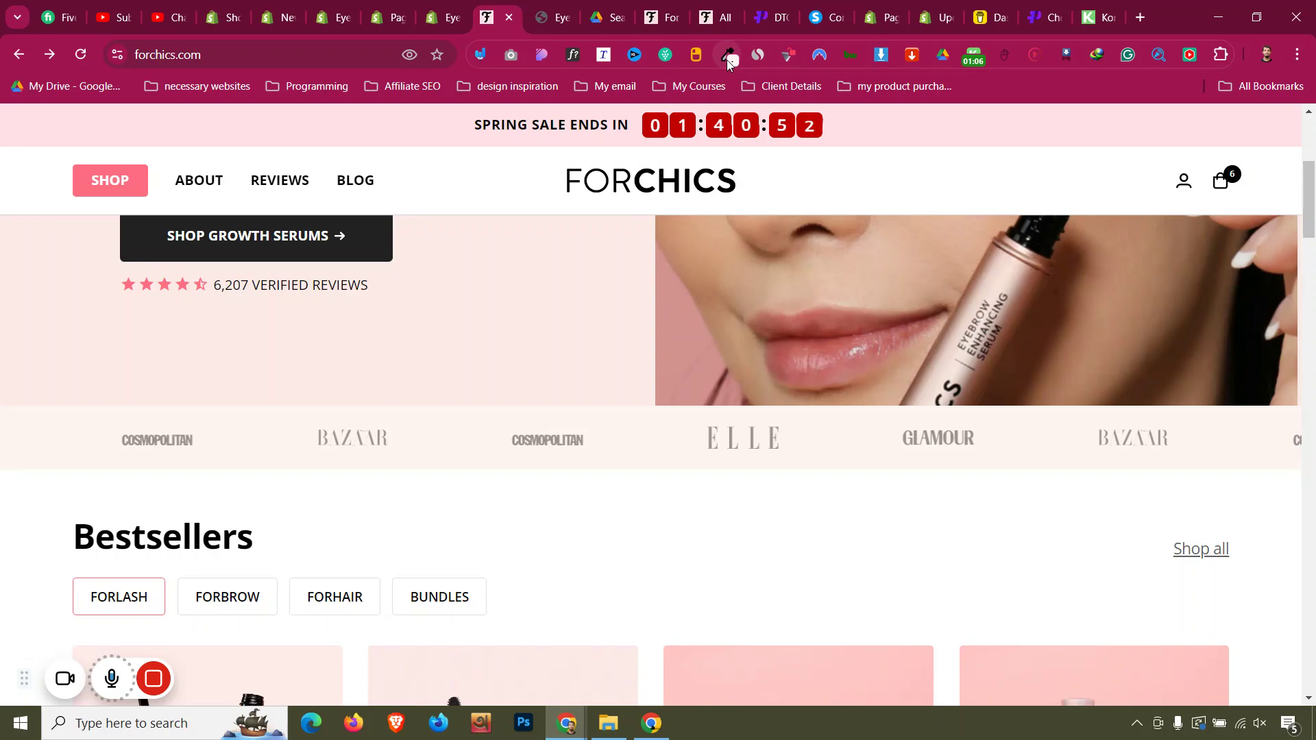
{"action": "right_click", "coordinate": [729, 58]}
{"action": "left_click", "coordinate": [729, 57]}
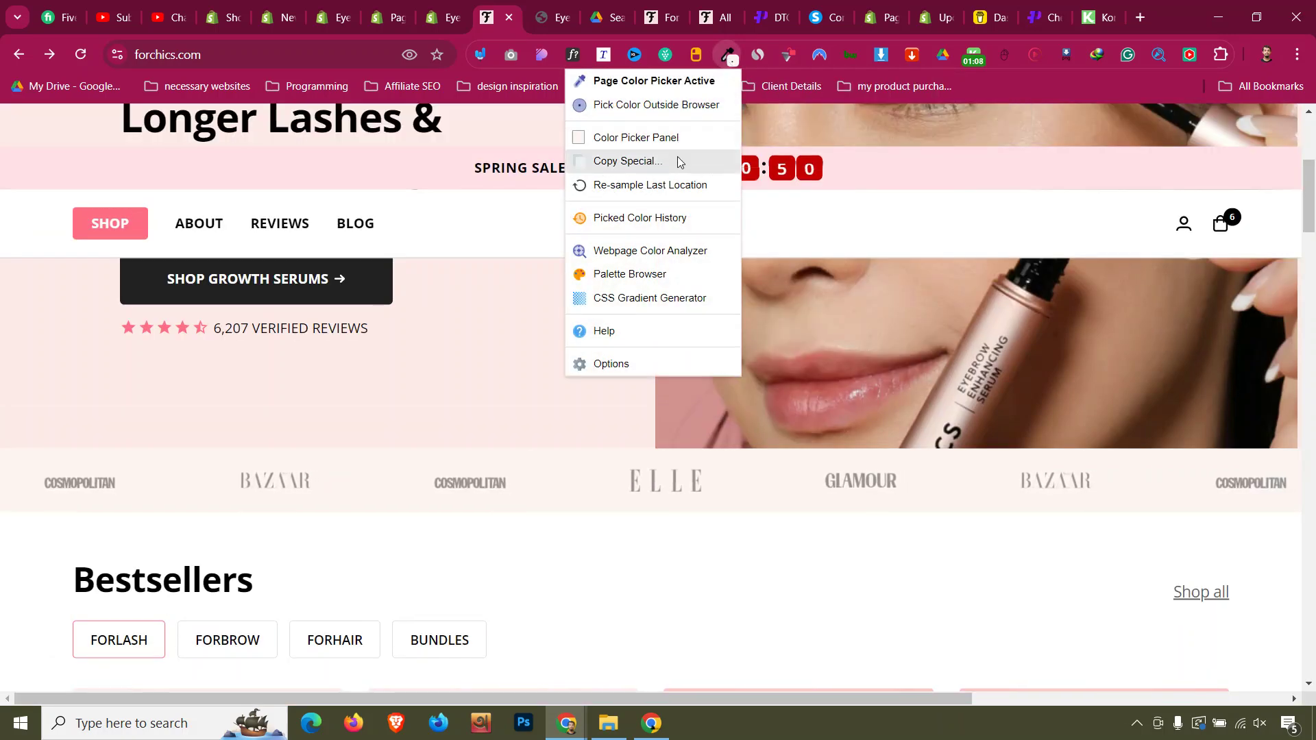
{"action": "left_click", "coordinate": [678, 161]}
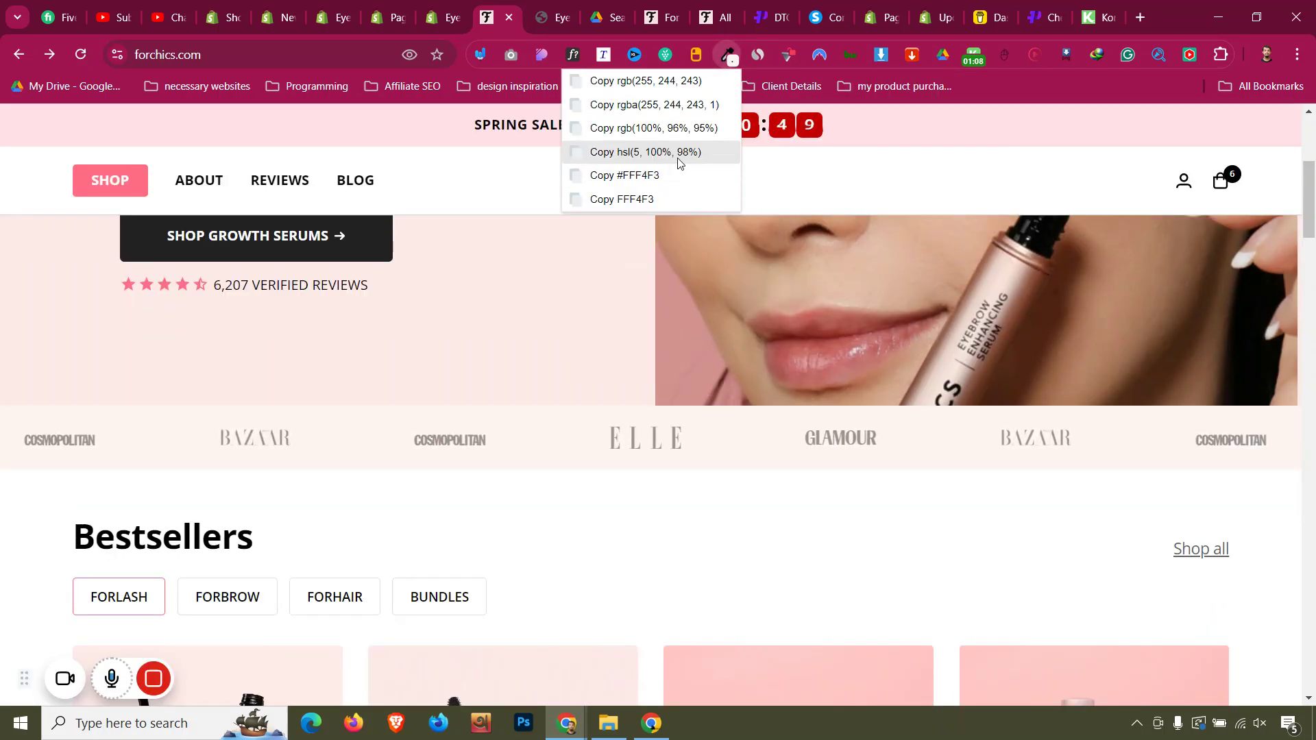
{"action": "left_click", "coordinate": [650, 179]}
- Set the new section's background color in the EyeChics page to rgb(255, 244, 243)
{"action": "key", "text": "ctrl+shift+Tab"}
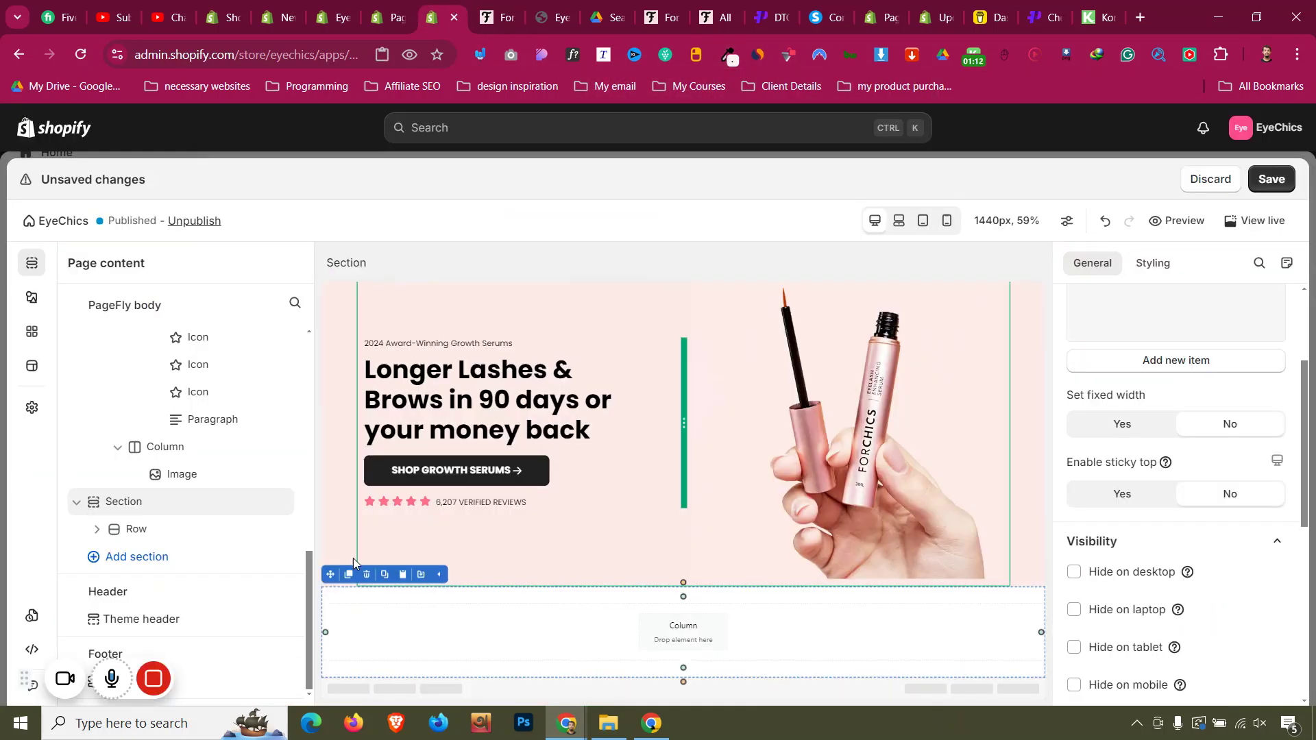
{"action": "left_click", "coordinate": [1140, 274]}
{"action": "scroll", "coordinate": [1157, 446], "scroll_direction": "down", "scroll_amount": 10}
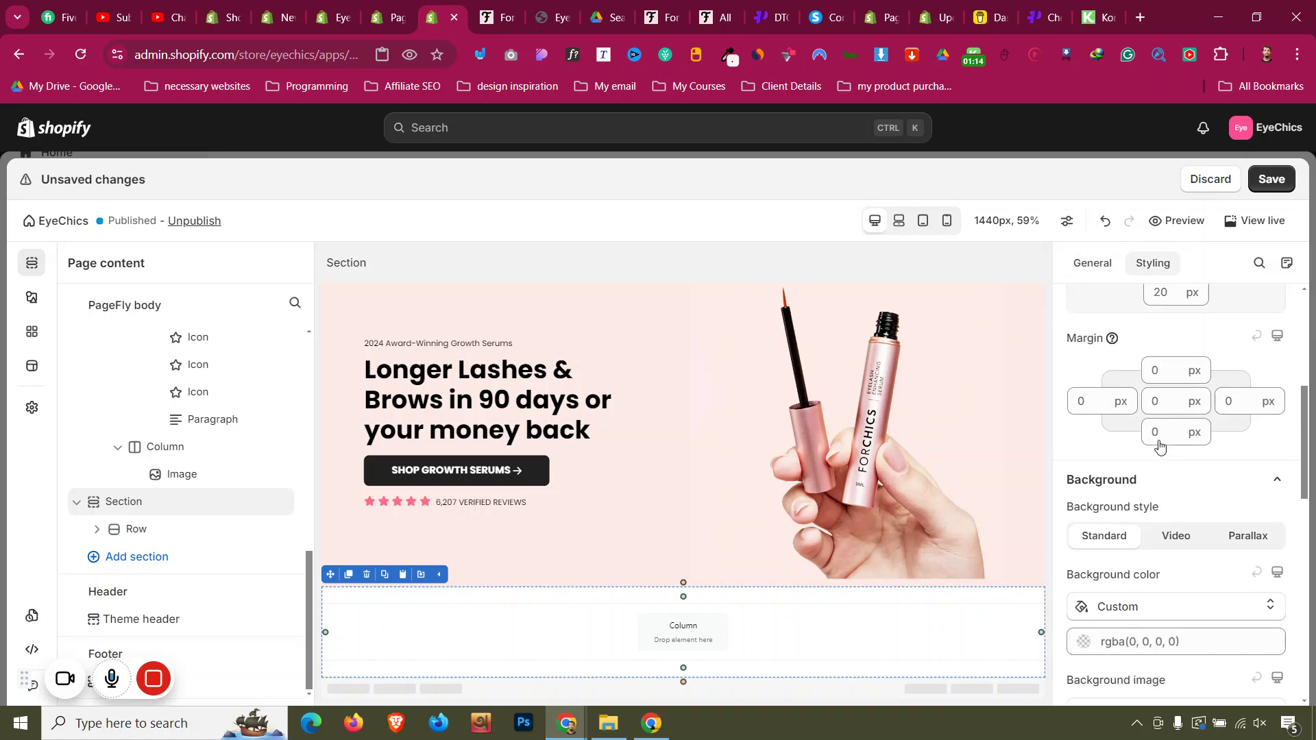
{"action": "scroll", "coordinate": [1157, 411], "scroll_direction": "up", "scroll_amount": 2}
{"action": "left_click", "coordinate": [1155, 391]}
{"action": "key", "text": "ctrl+v"}
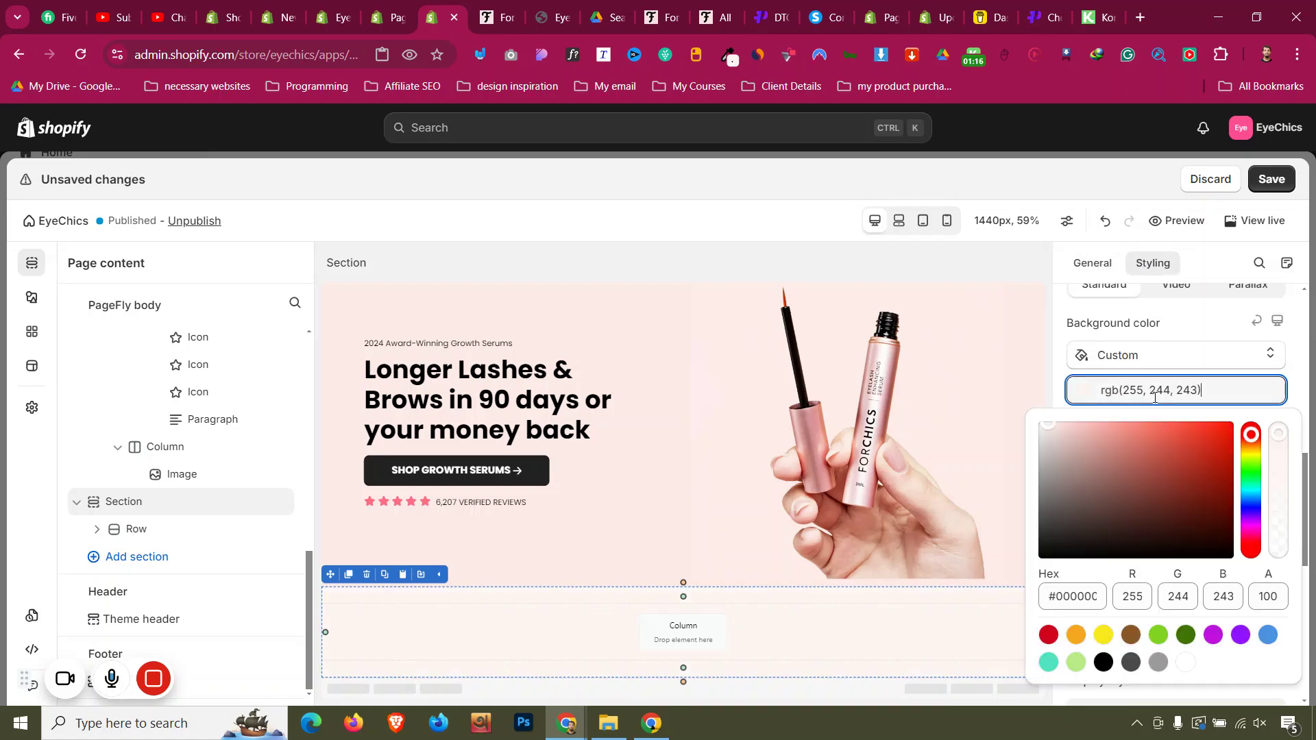
{"action": "left_click", "coordinate": [1225, 337]}
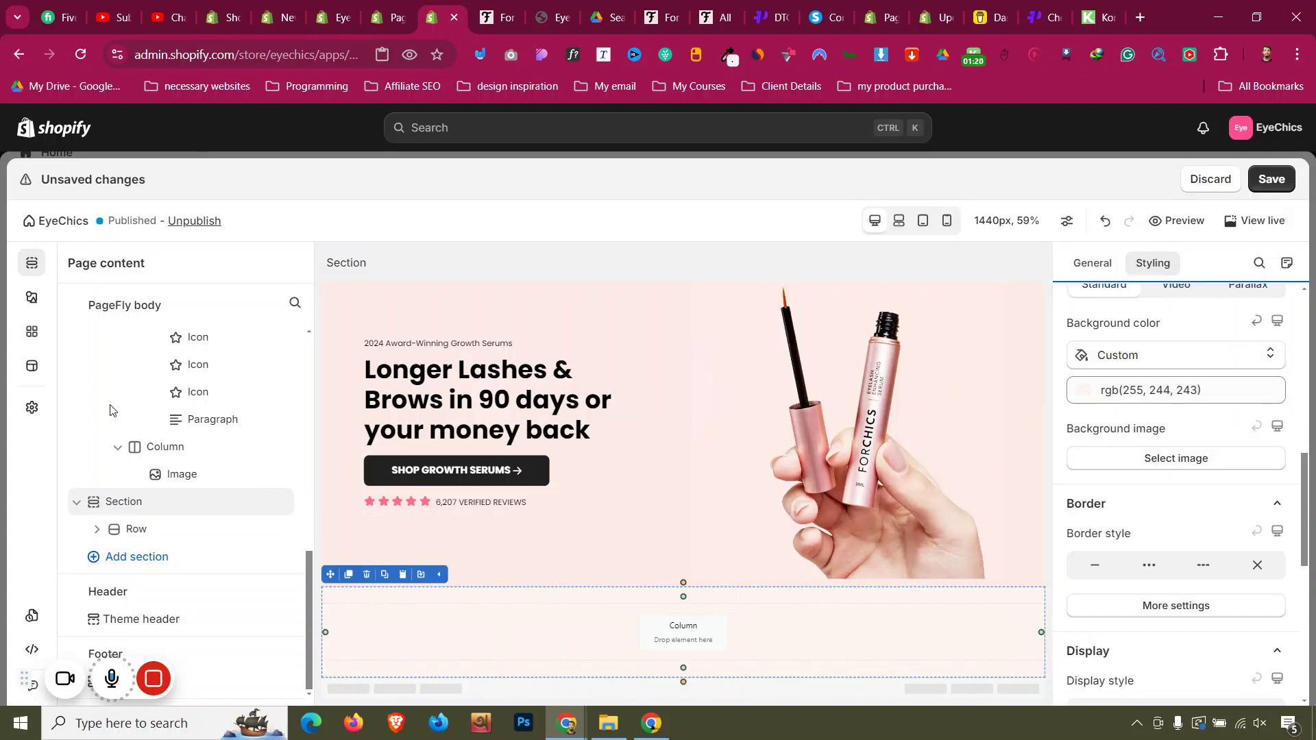
- Insert an HTML/Liquid element into the empty column of the new section
{"action": "left_click", "coordinate": [38, 305]}
{"action": "scroll", "coordinate": [172, 505], "scroll_direction": "down", "scroll_amount": 4}
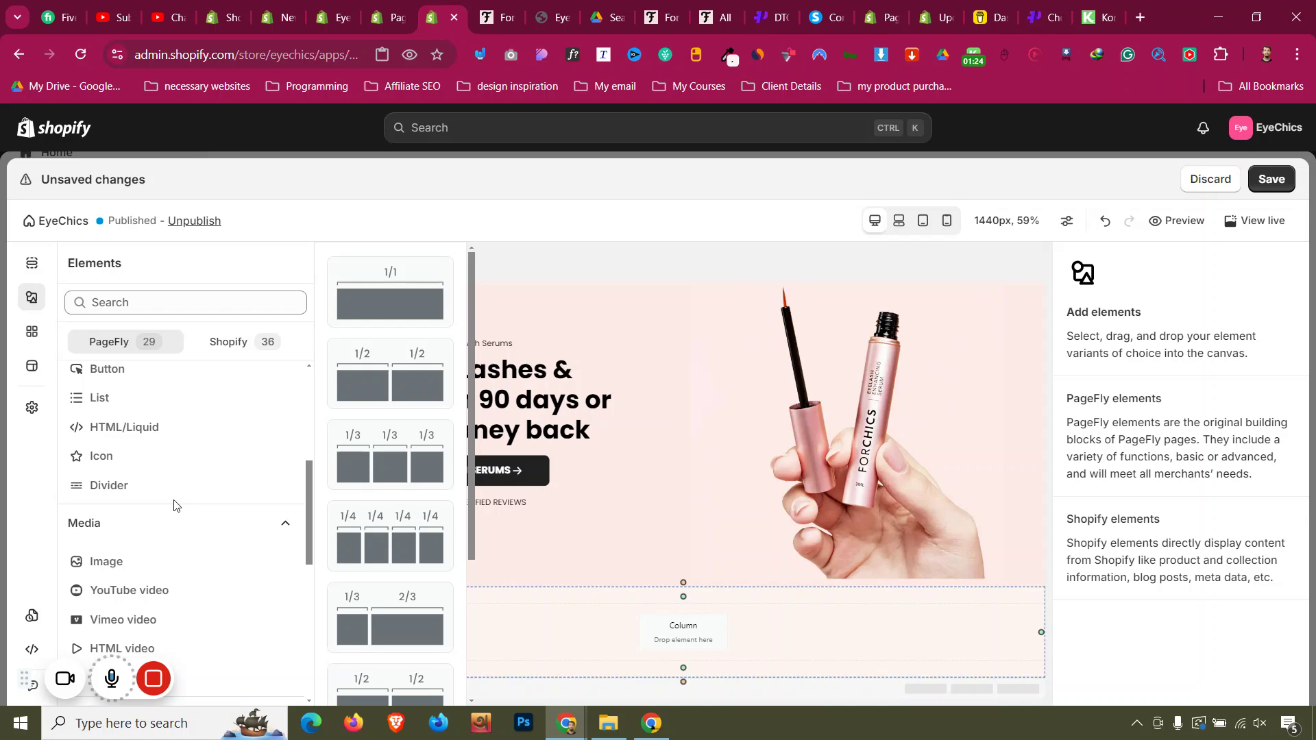
{"action": "left_click", "coordinate": [167, 427]}
{"action": "left_click_drag", "start_coordinate": [354, 303], "coordinate": [639, 639]}
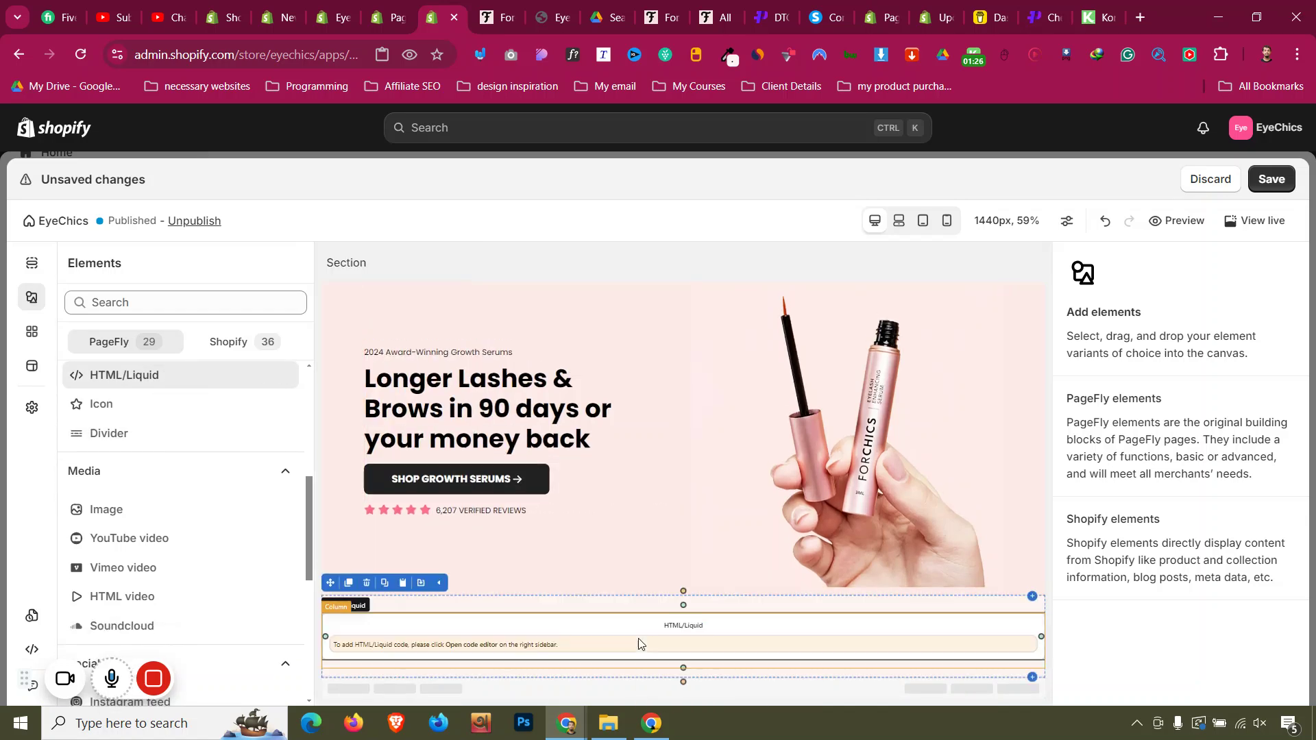
- Copy all the carousel HTML code from the "scroll image" page in the Pagefly Templates store
{"action": "left_click", "coordinate": [349, 5]}
{"action": "left_click", "coordinate": [388, 5]}
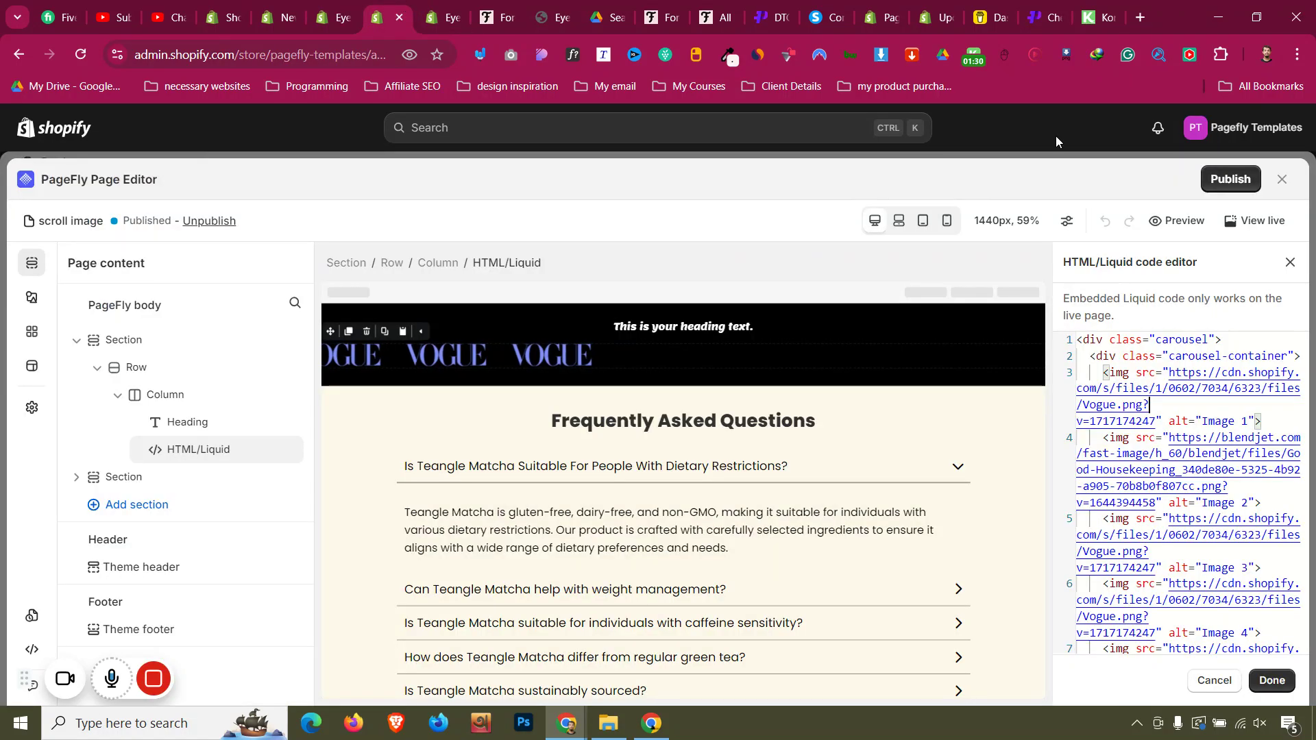
{"action": "left_click", "coordinate": [1148, 439]}
{"action": "key", "text": "ctrl+a"}
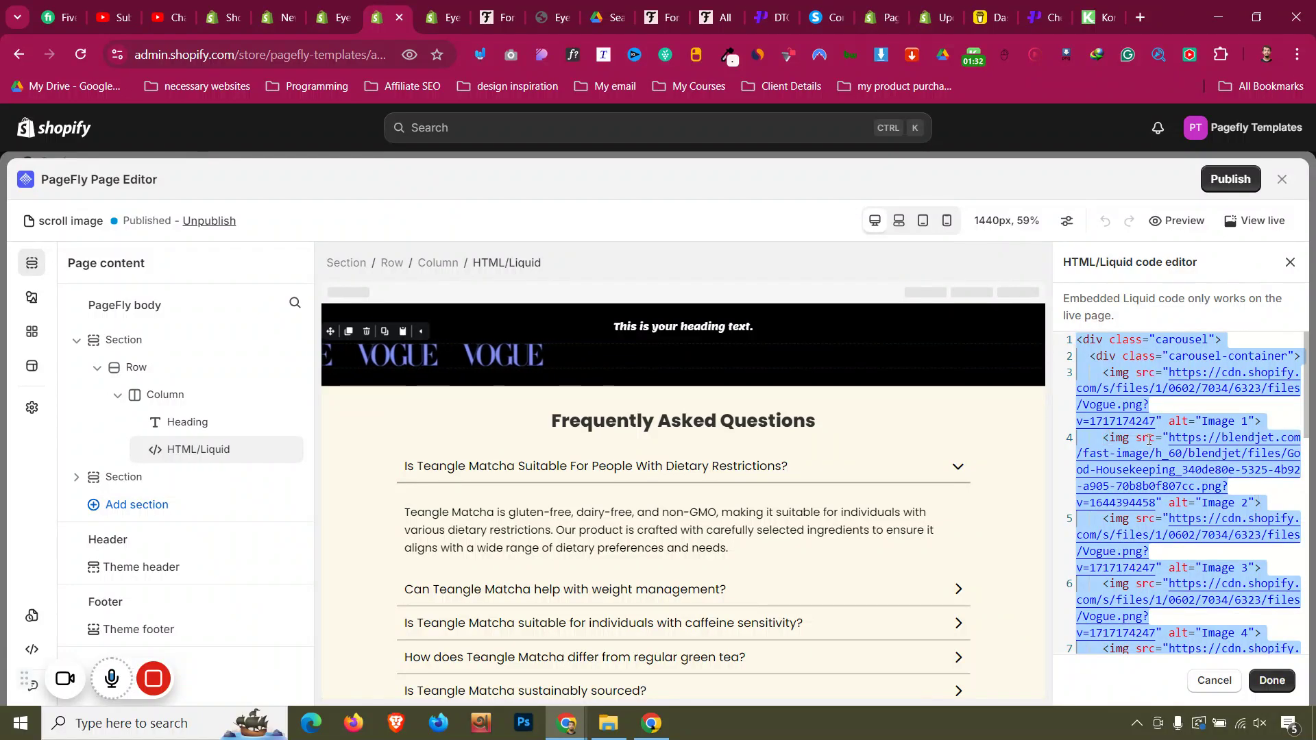
- Paste the copied carousel code into the EyeChics page's new HTML/Liquid element and apply it
{"action": "left_click", "coordinate": [444, 17]}
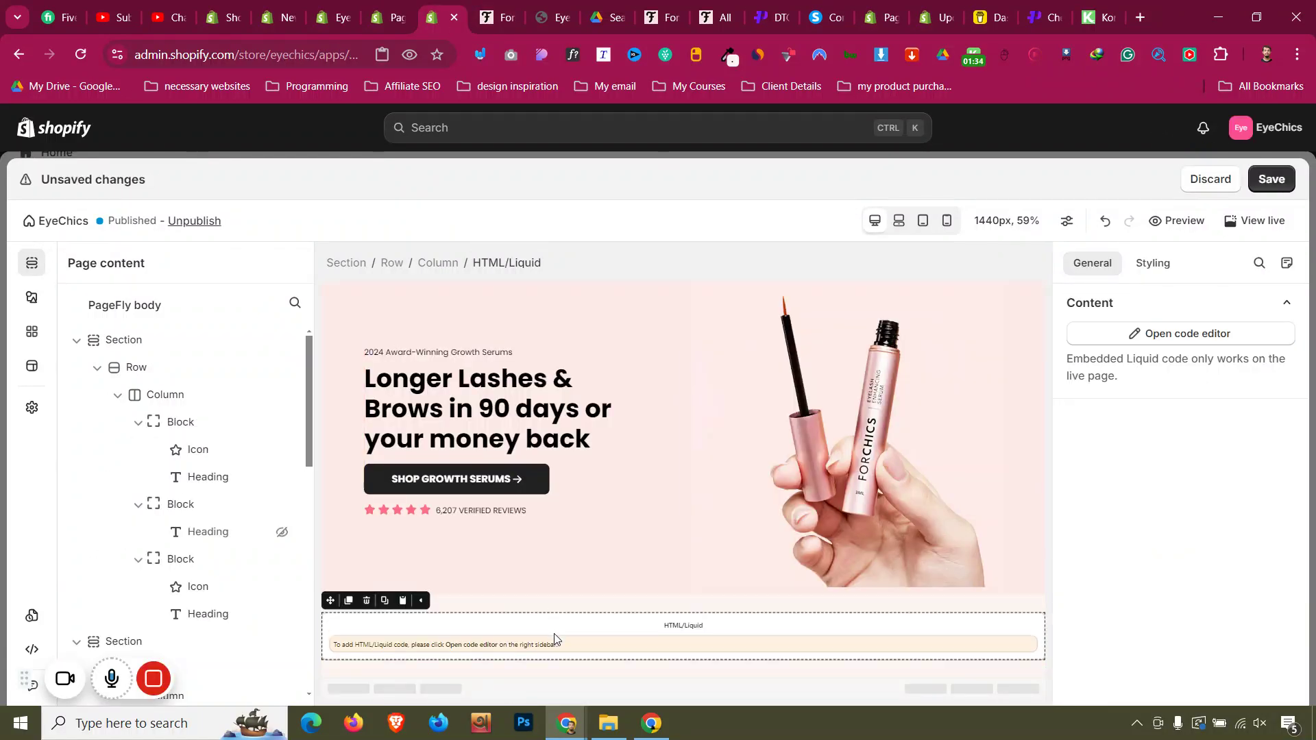
{"action": "left_click", "coordinate": [1201, 333]}
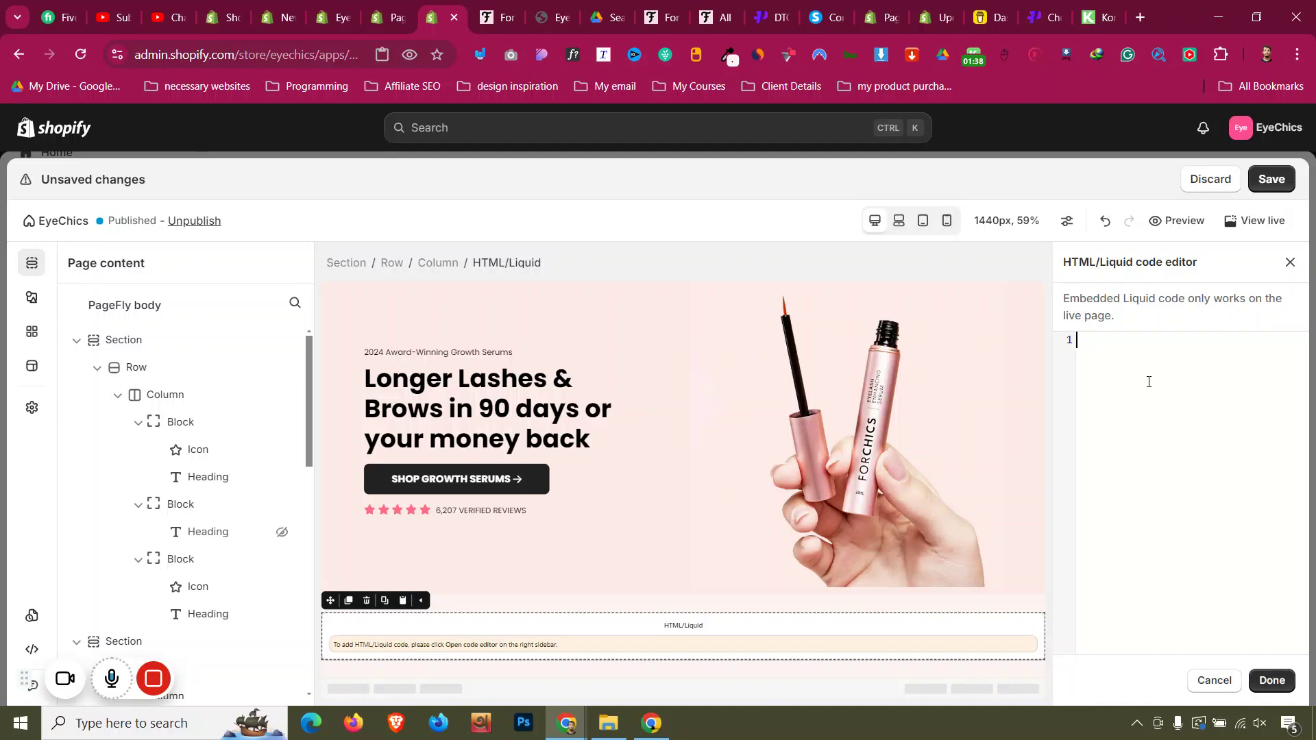
{"action": "key", "text": "ctrl+v"}
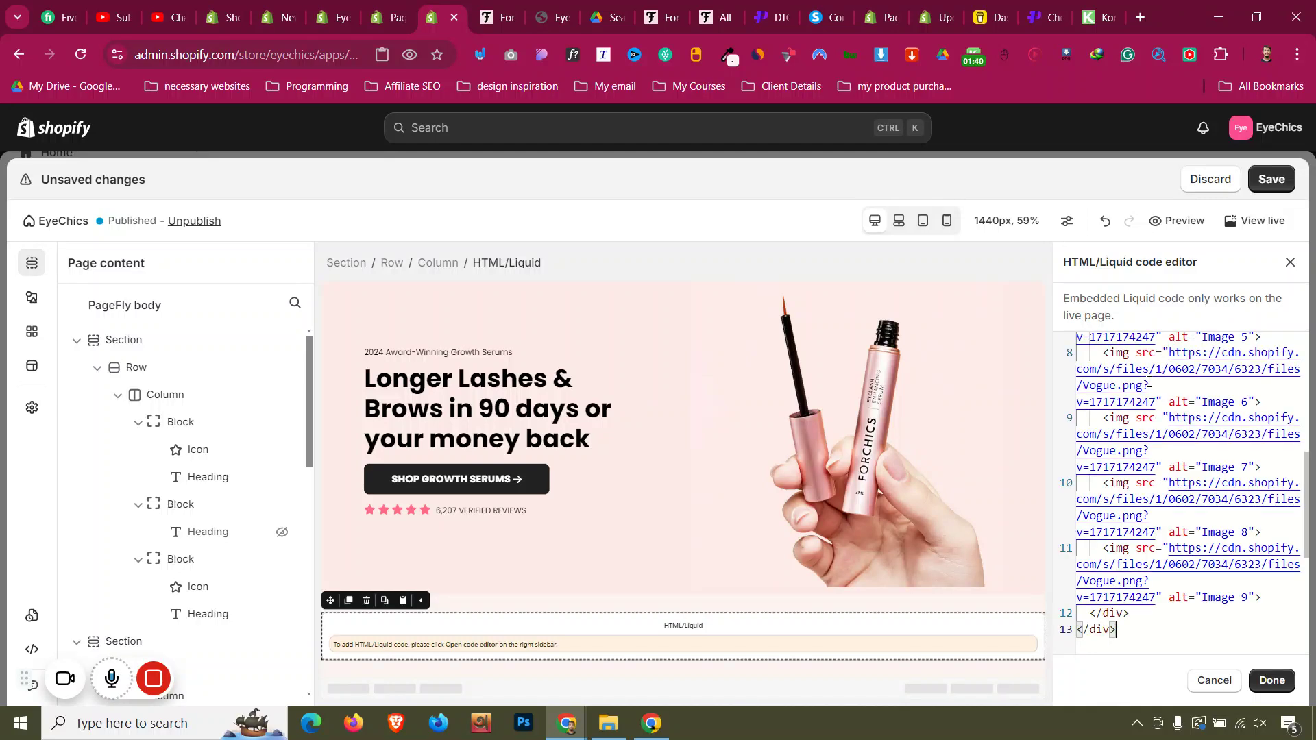
{"action": "left_click", "coordinate": [1273, 679]}
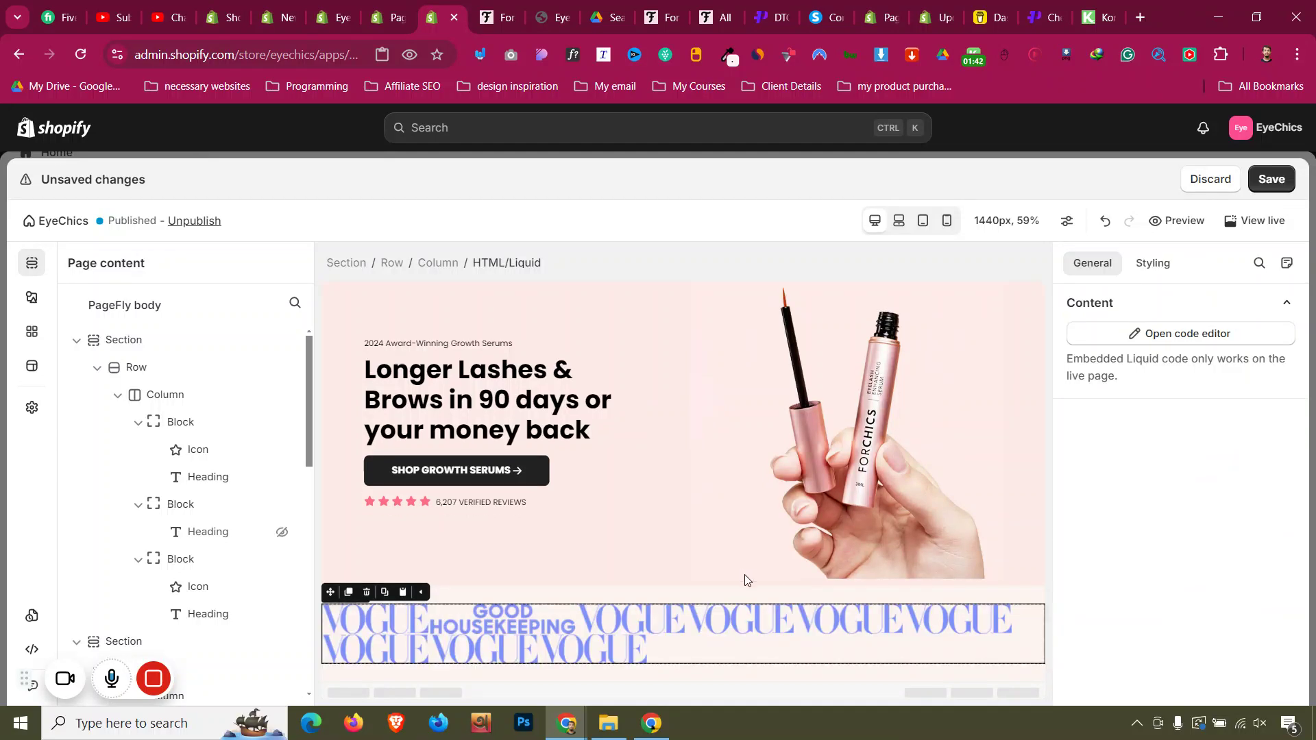
- Copy the carousel CSS from the "scroll image" page's custom code, from .carousel-container through the Section overflow-x rule
{"action": "left_click", "coordinate": [389, 17]}
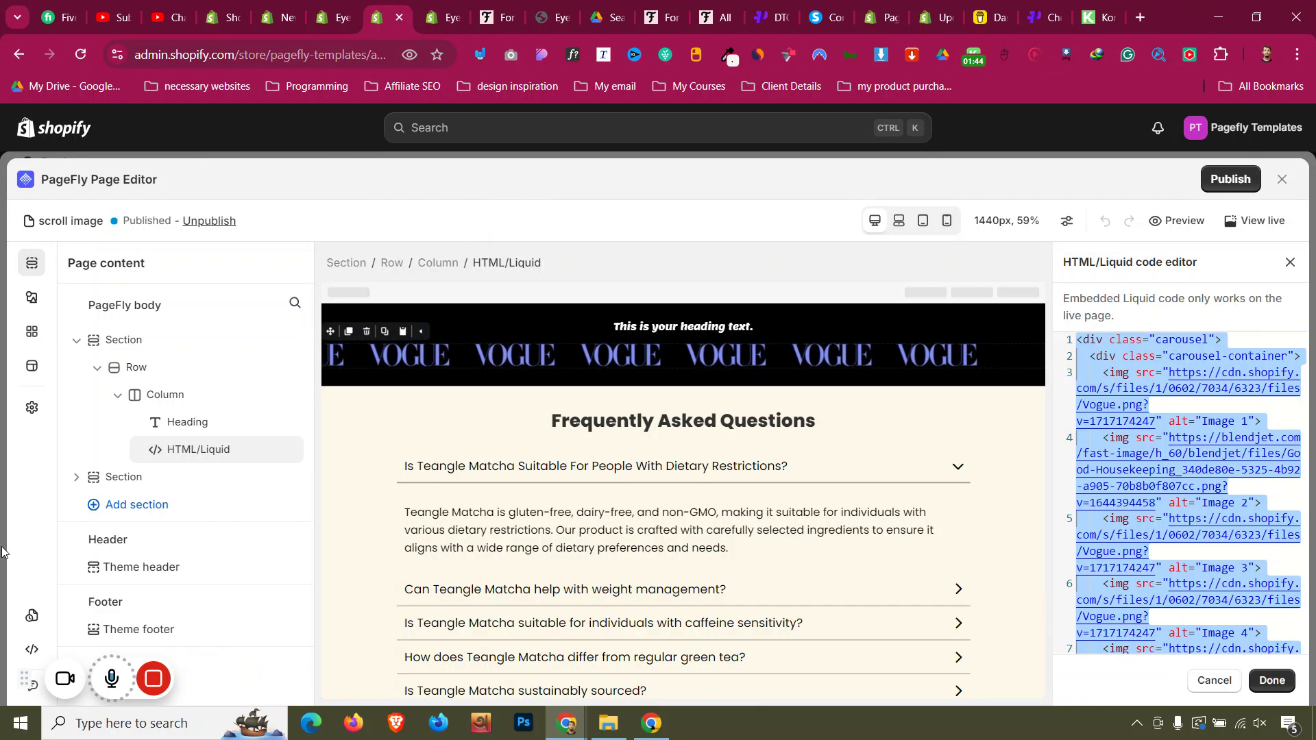
{"action": "left_click", "coordinate": [32, 649]}
{"action": "double_click", "coordinate": [154, 491]}
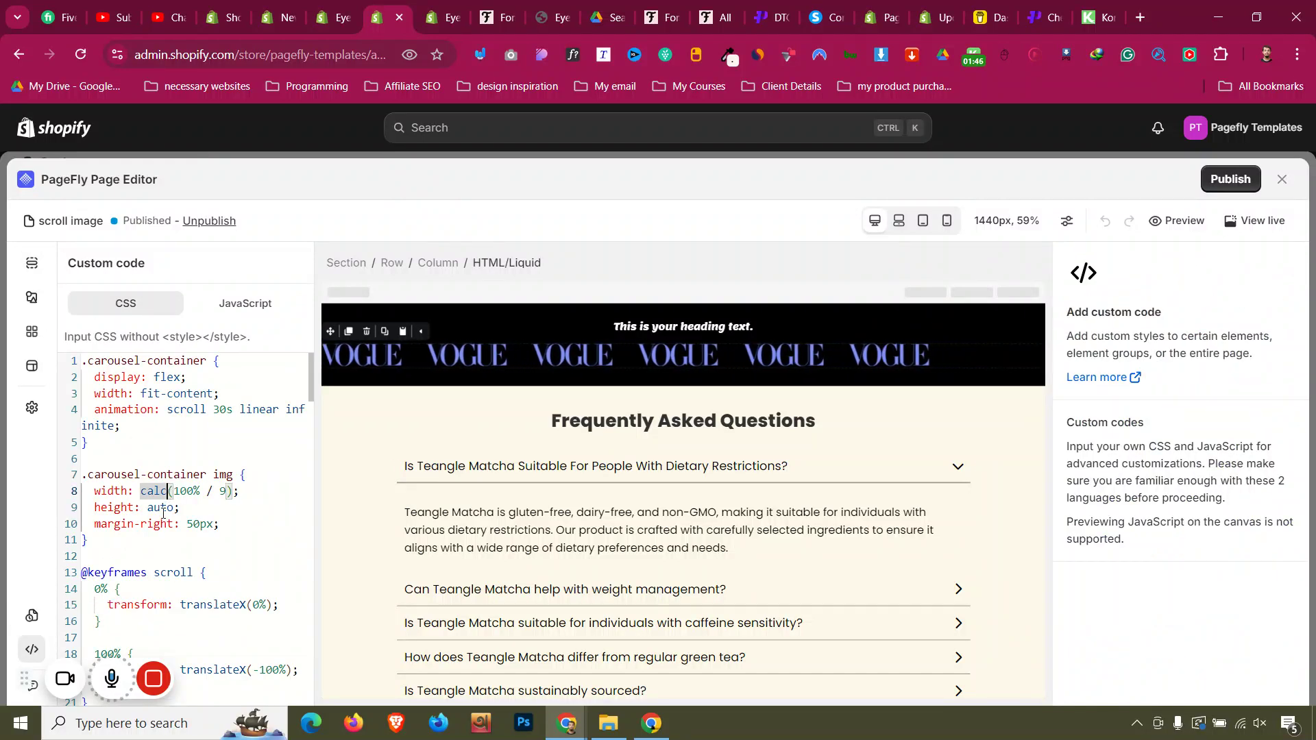
{"action": "scroll", "coordinate": [153, 504], "scroll_direction": "down", "scroll_amount": 3}
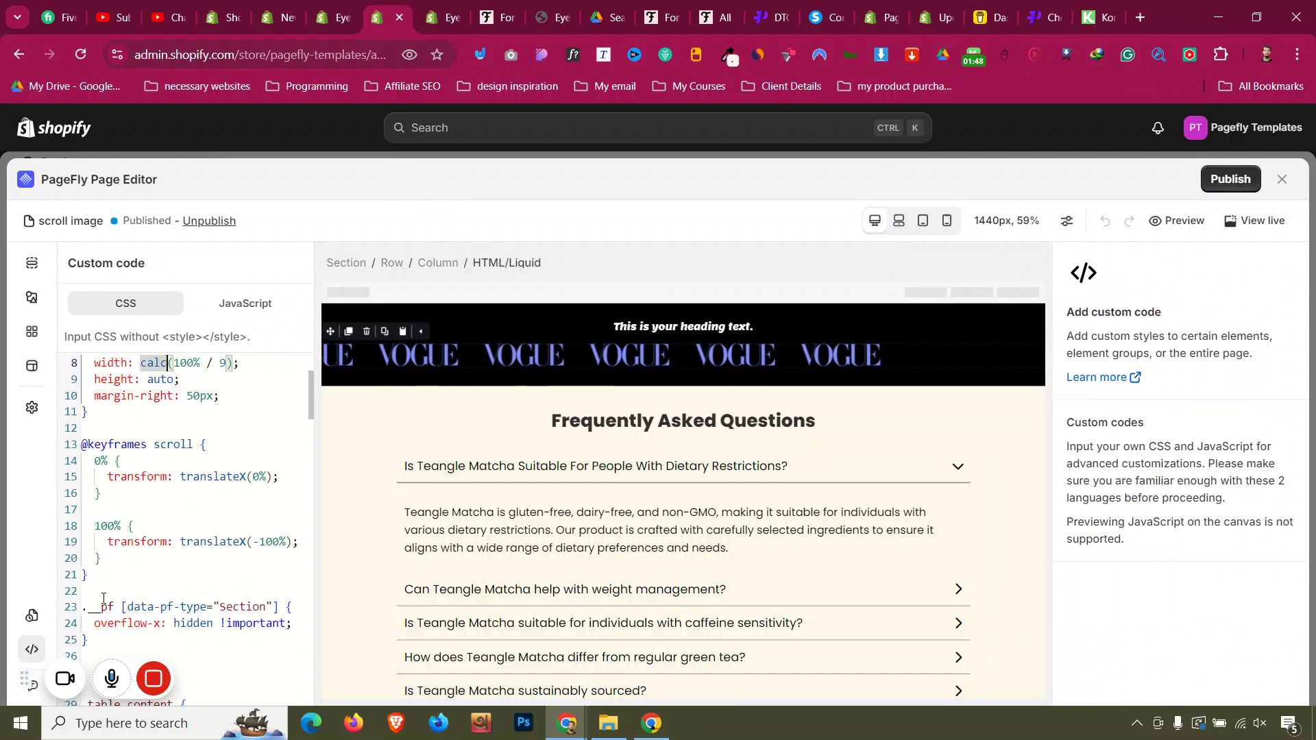
{"action": "scroll", "coordinate": [137, 534], "scroll_direction": "down", "scroll_amount": 2}
{"action": "left_click", "coordinate": [106, 596]}
{"action": "left_click_drag", "start_coordinate": [106, 596], "coordinate": [90, 370]}
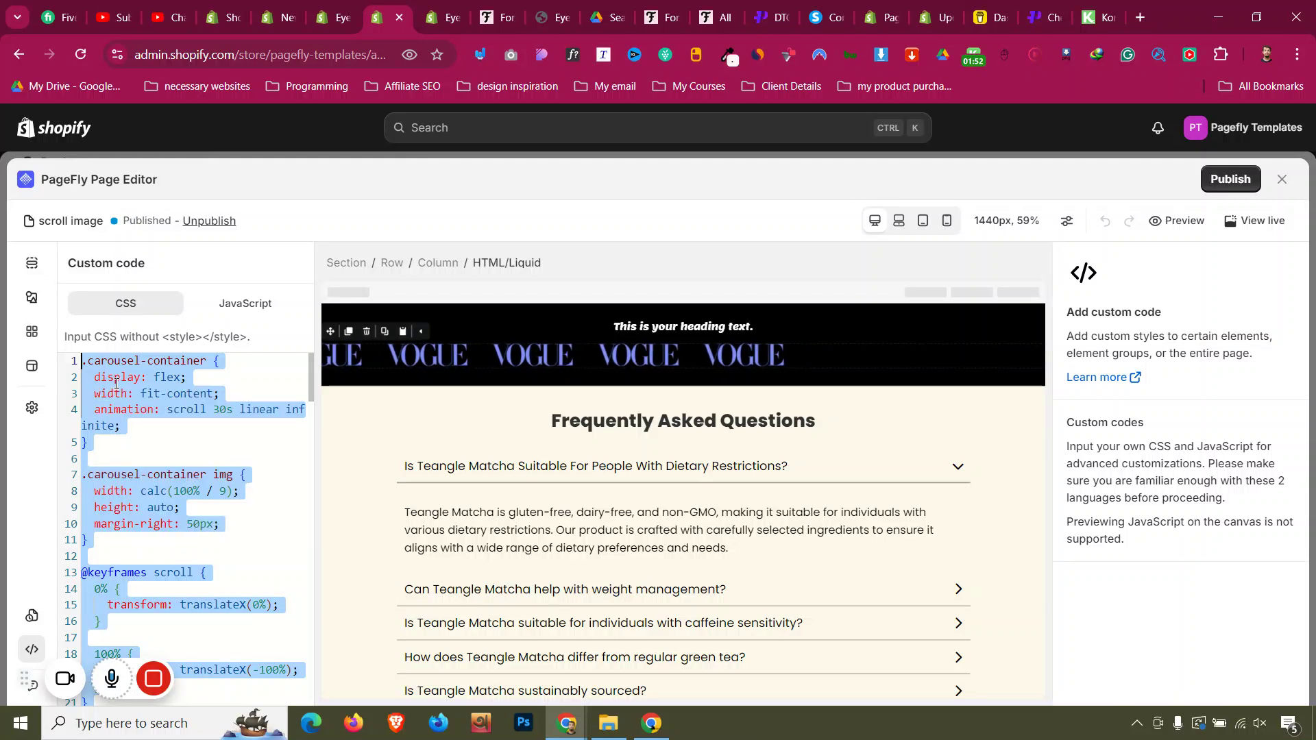
{"action": "right_click", "coordinate": [121, 378]}
{"action": "left_click", "coordinate": [206, 612]}
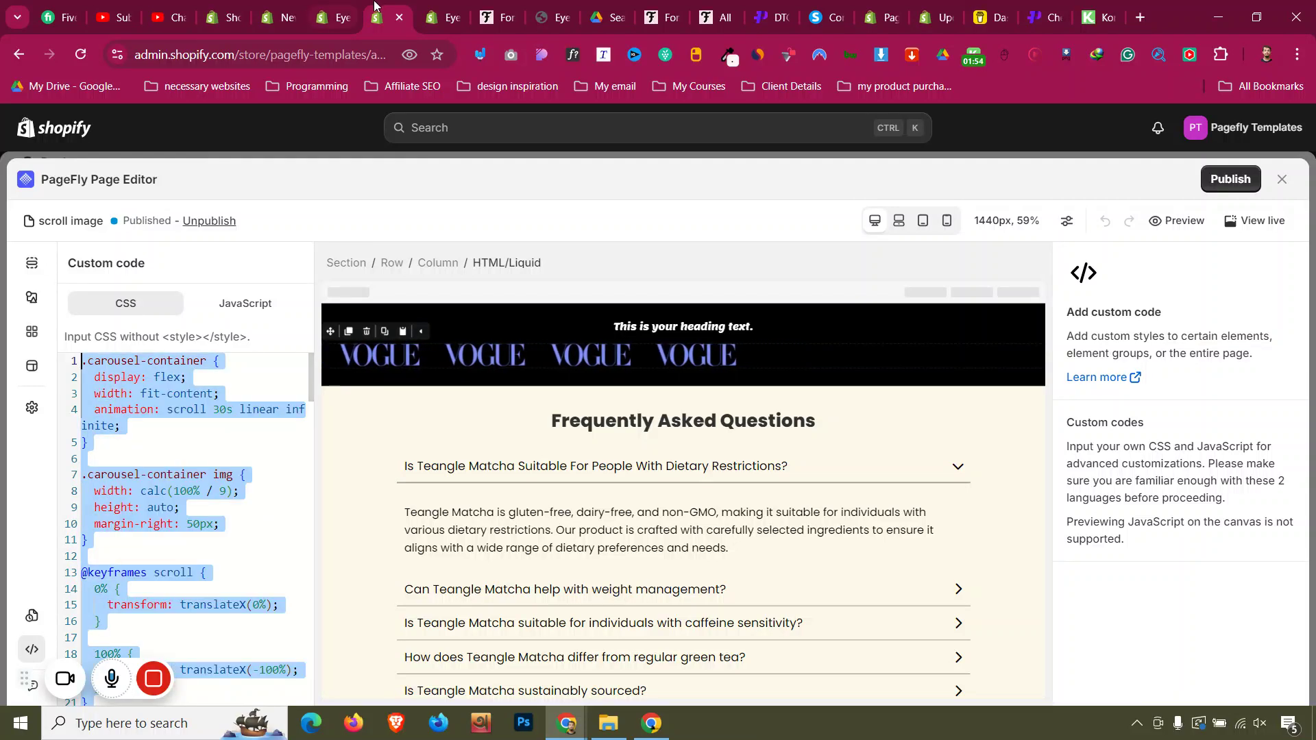
- Paste the copied carousel CSS into the EyeChics page's custom CSS
{"action": "left_click", "coordinate": [430, 6]}
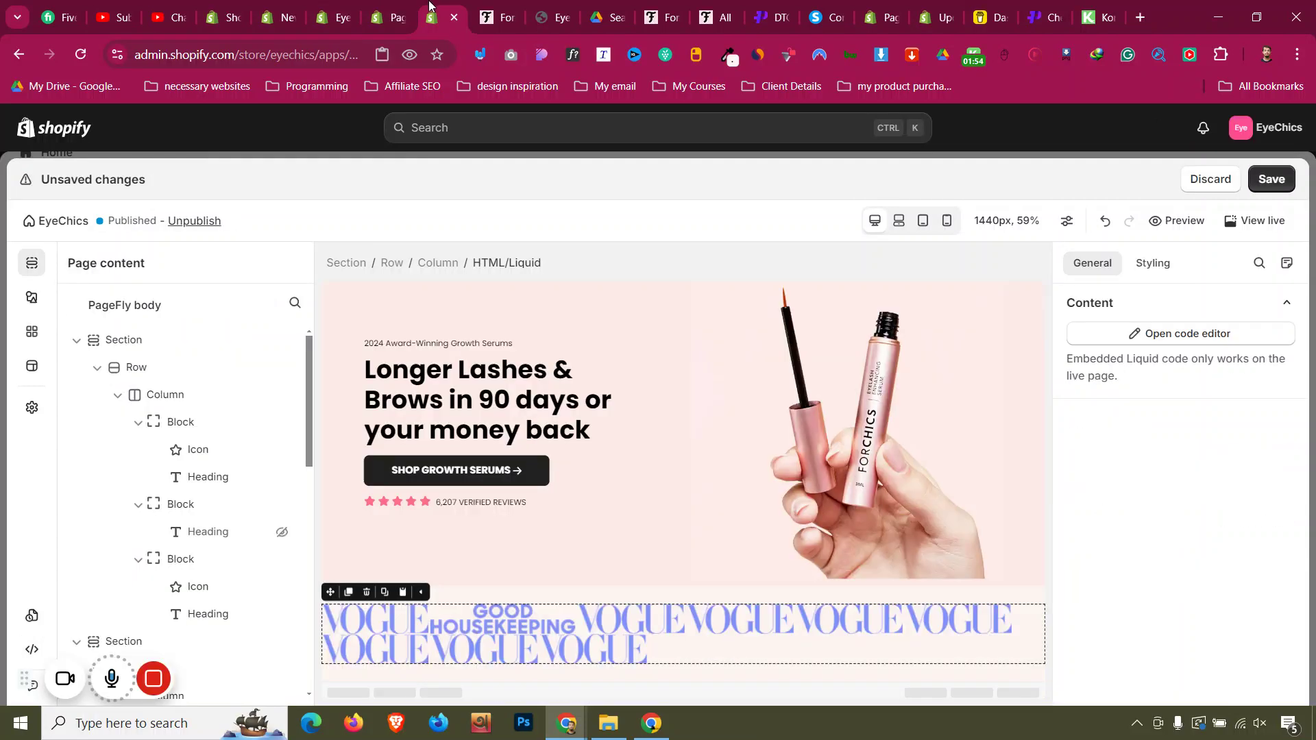
{"action": "left_click", "coordinate": [34, 650]}
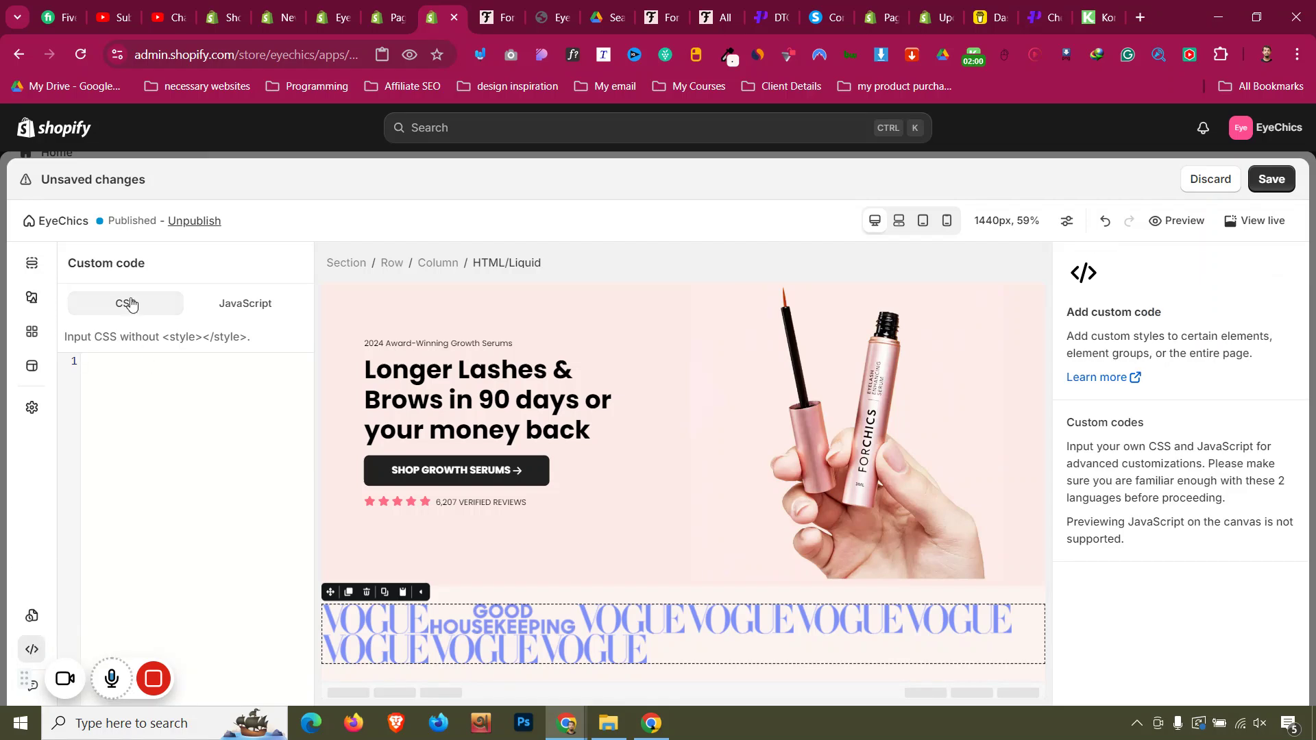
{"action": "key", "text": "ctrl+v"}
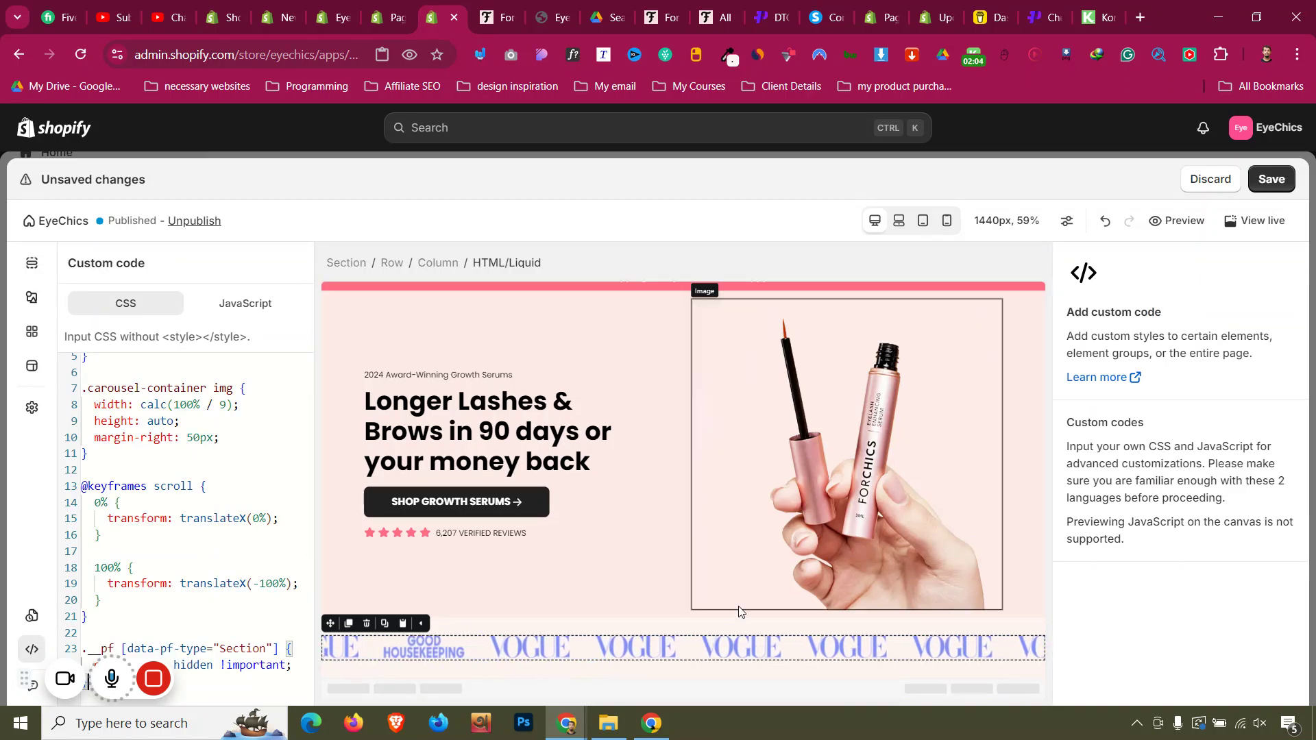
- Save and publish the EyeChics page with the new logo carousel section
{"action": "left_click", "coordinate": [714, 616]}
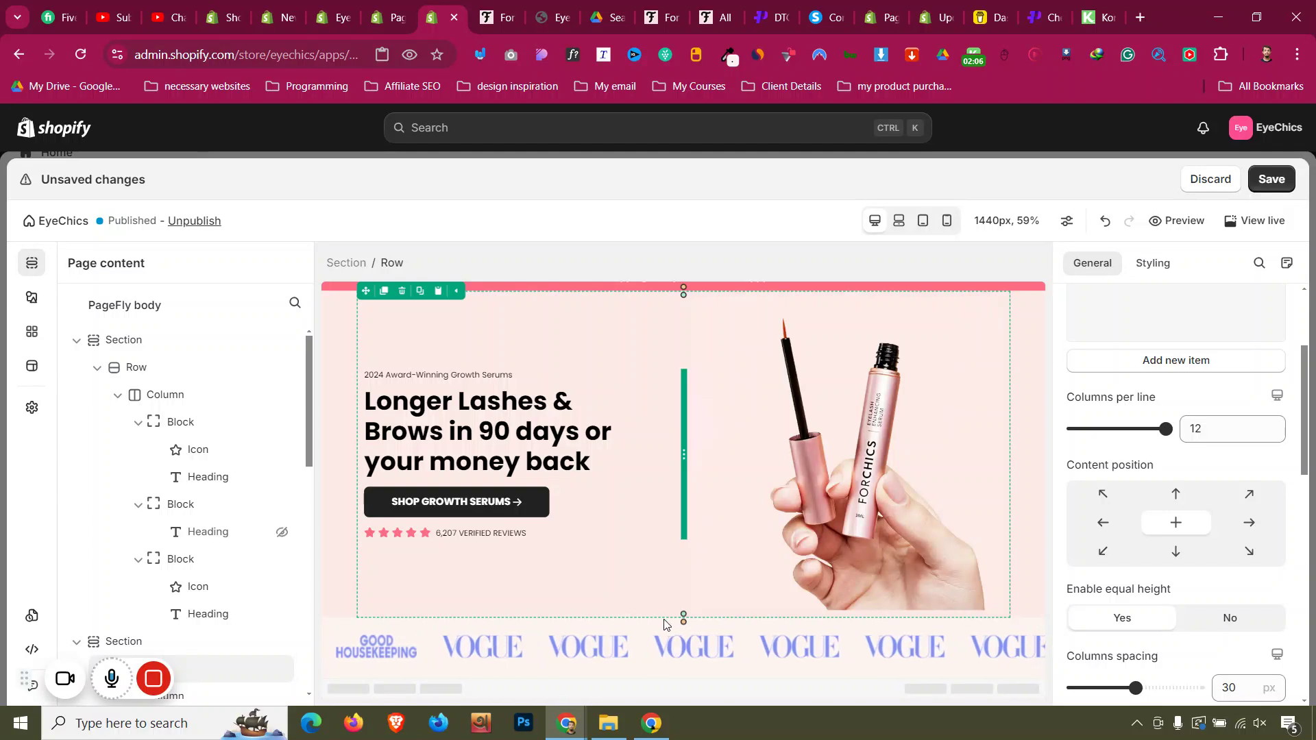
{"action": "left_click", "coordinate": [648, 627]}
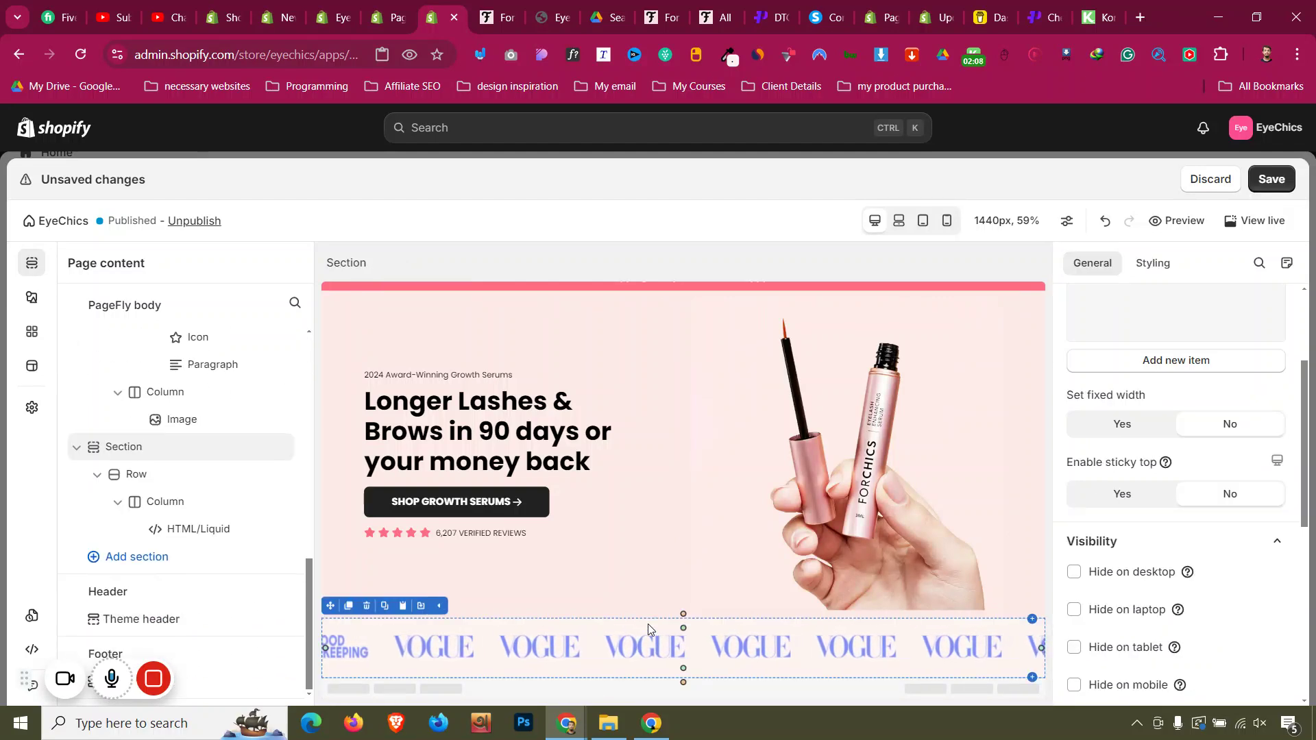
{"action": "key", "text": "ctrl+s"}
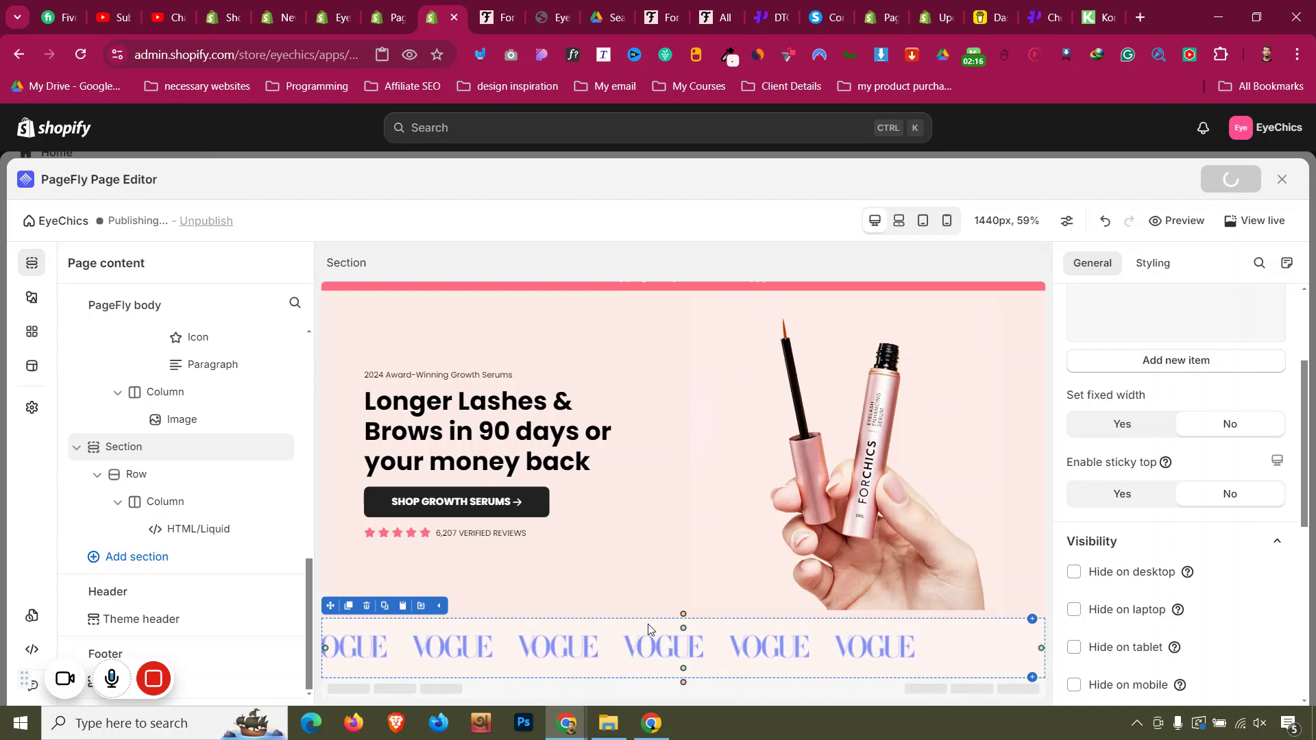
- Compare the scrolling logo strip on the live EyeChics page with the one on forchics.com
{"action": "left_click", "coordinate": [1263, 221]}
{"action": "left_click_drag", "start_coordinate": [575, 6], "coordinate": [549, 5]}
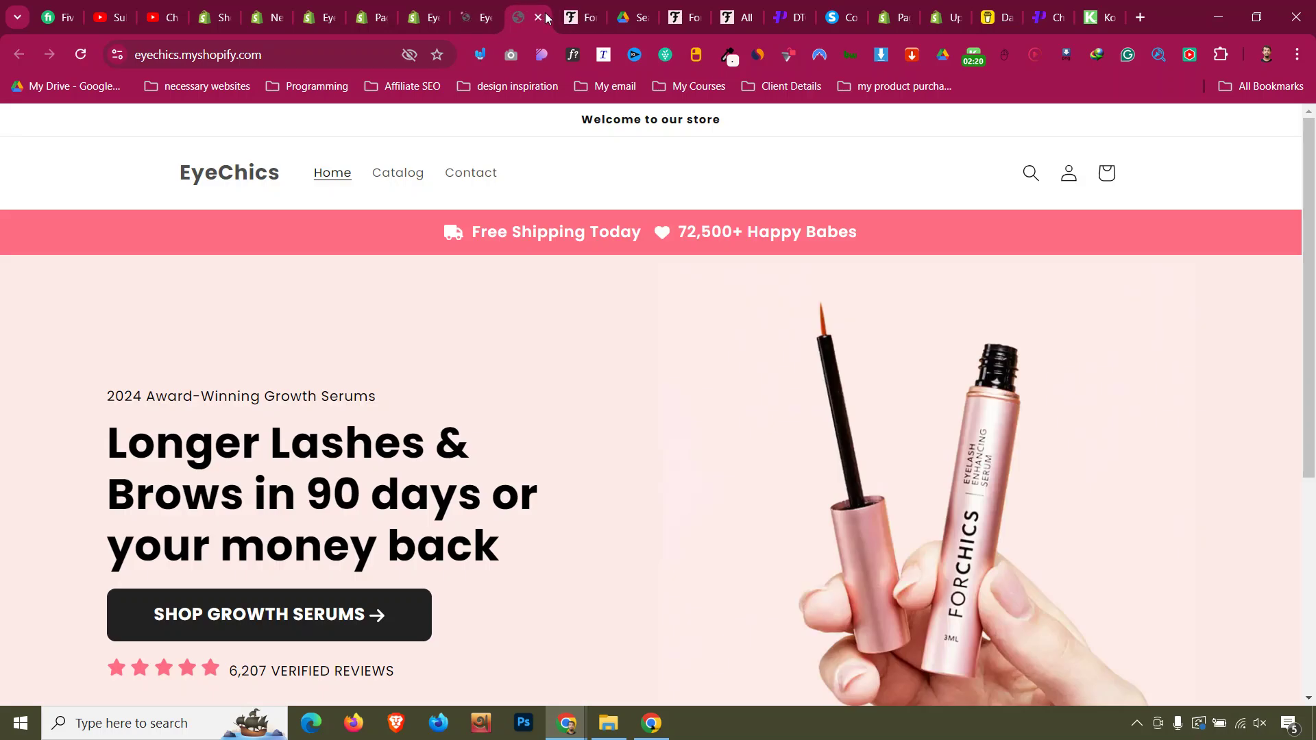
{"action": "left_click", "coordinate": [539, 17]}
{"action": "left_click", "coordinate": [478, 17]}
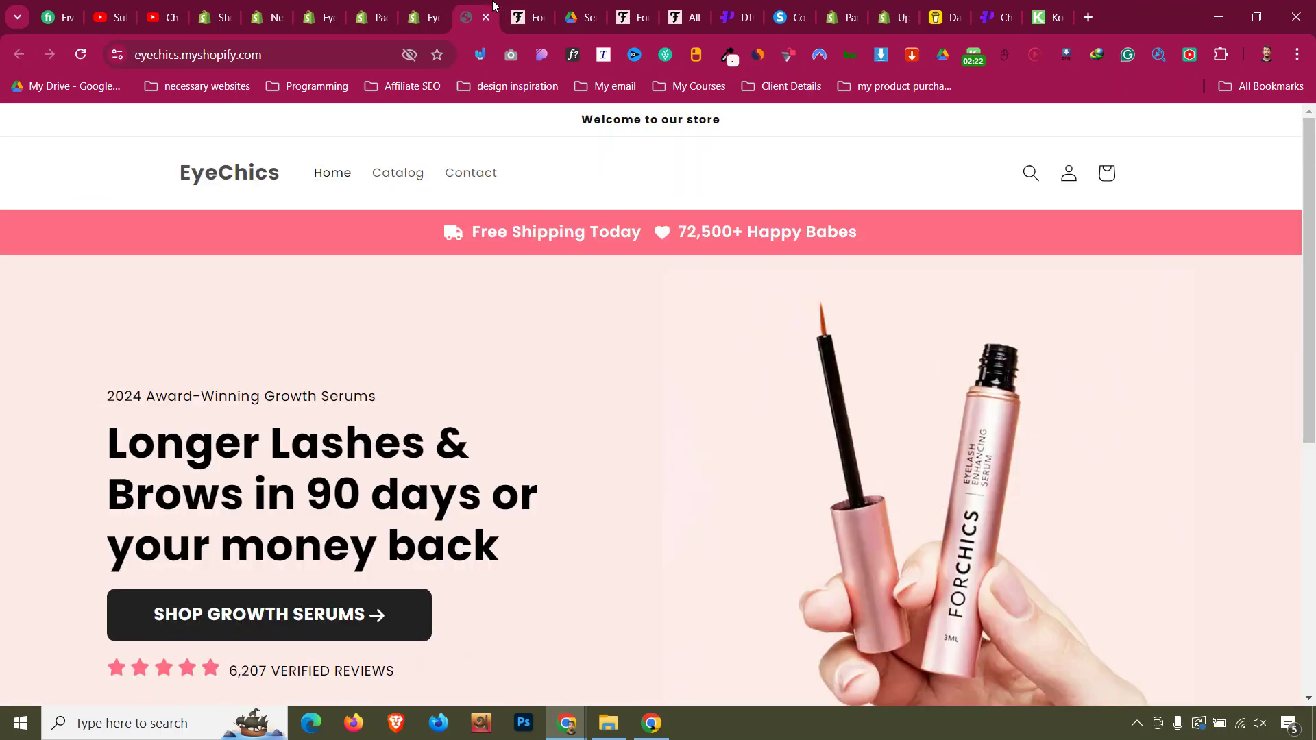
{"action": "scroll", "coordinate": [553, 430], "scroll_direction": "down", "scroll_amount": 6}
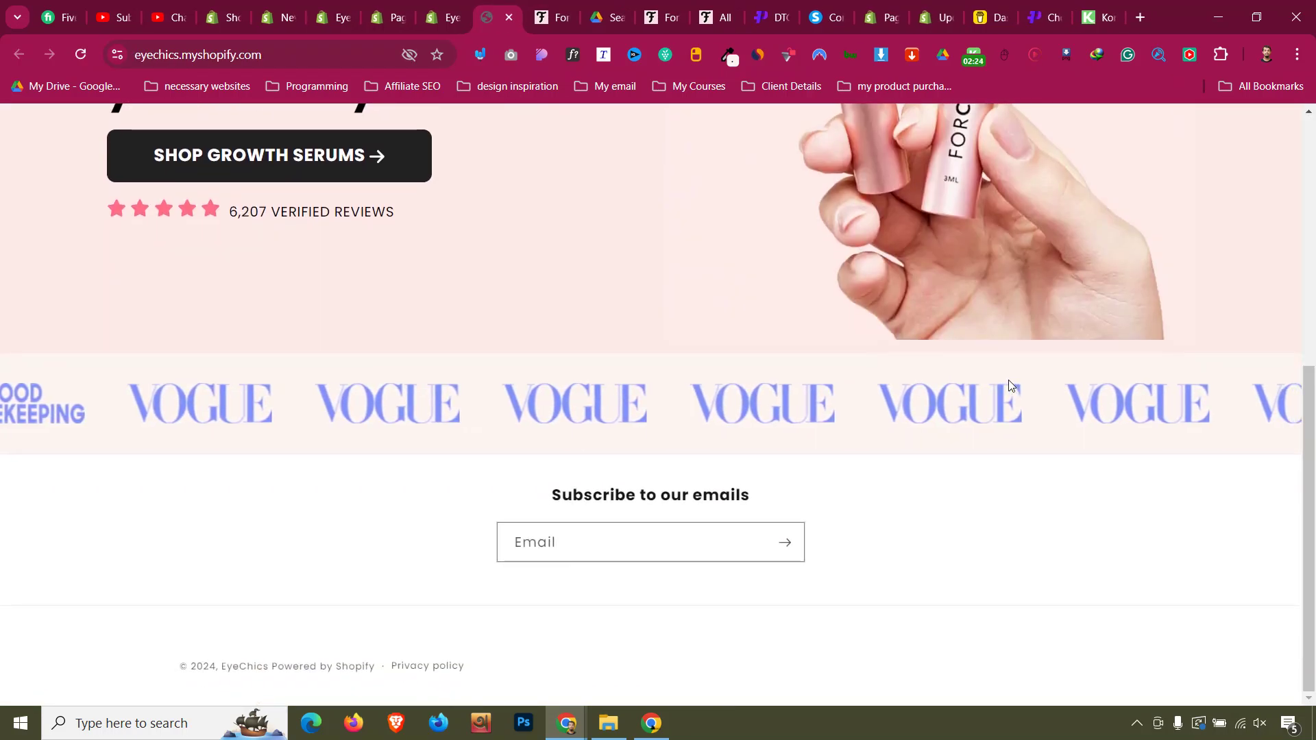
{"action": "left_click", "coordinate": [580, 5]}
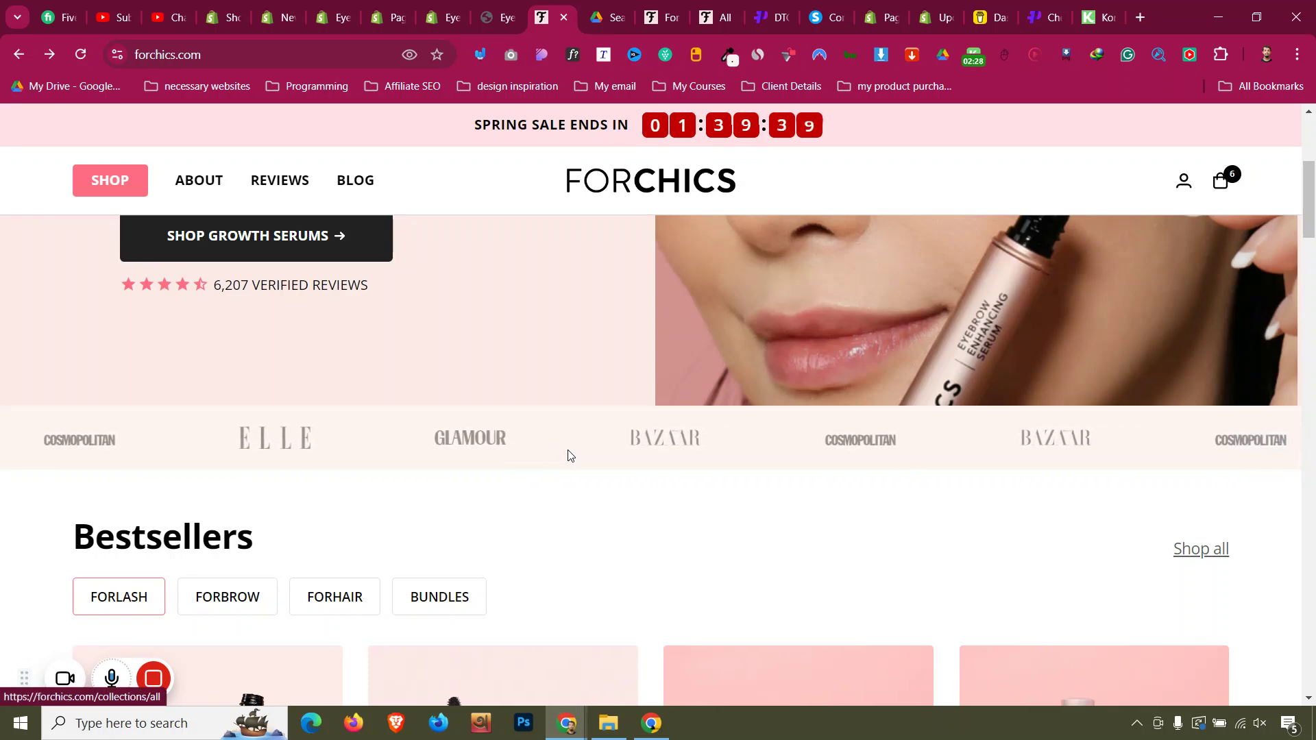
{"action": "right_click", "coordinate": [397, 445]}
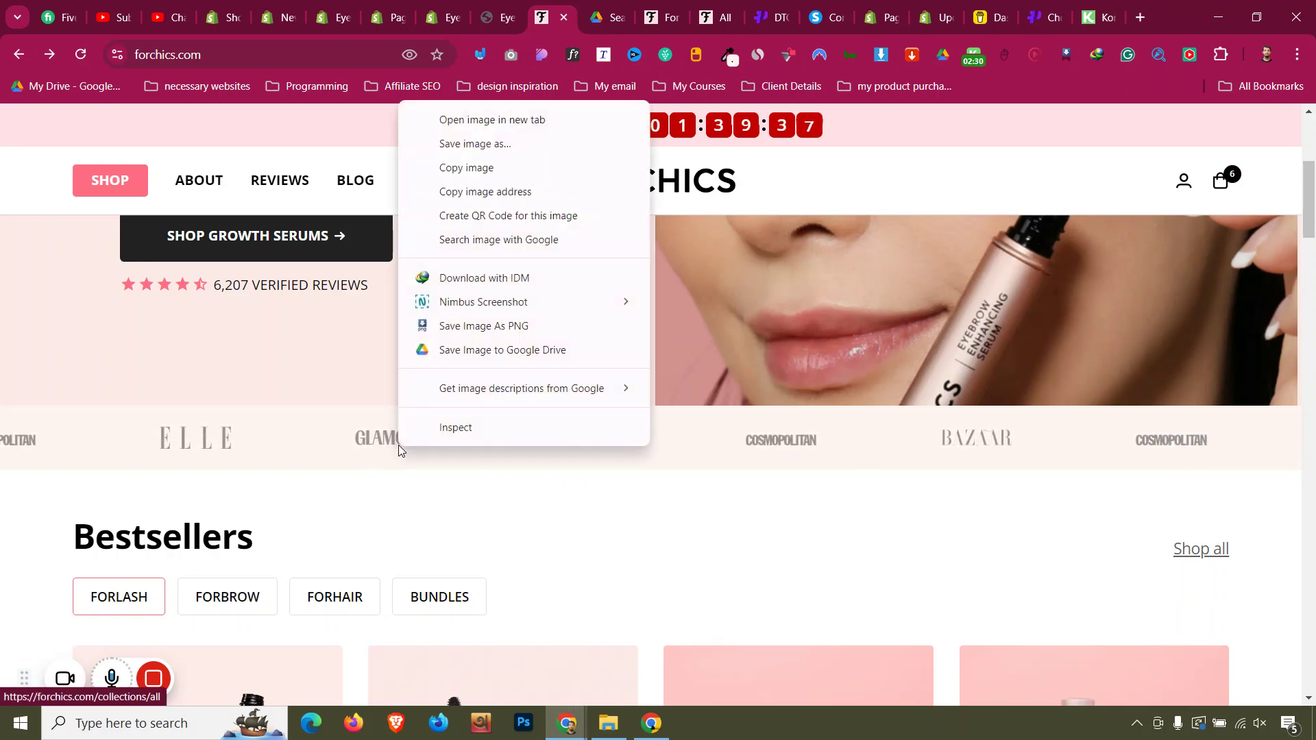
{"action": "left_click", "coordinate": [491, 144]}
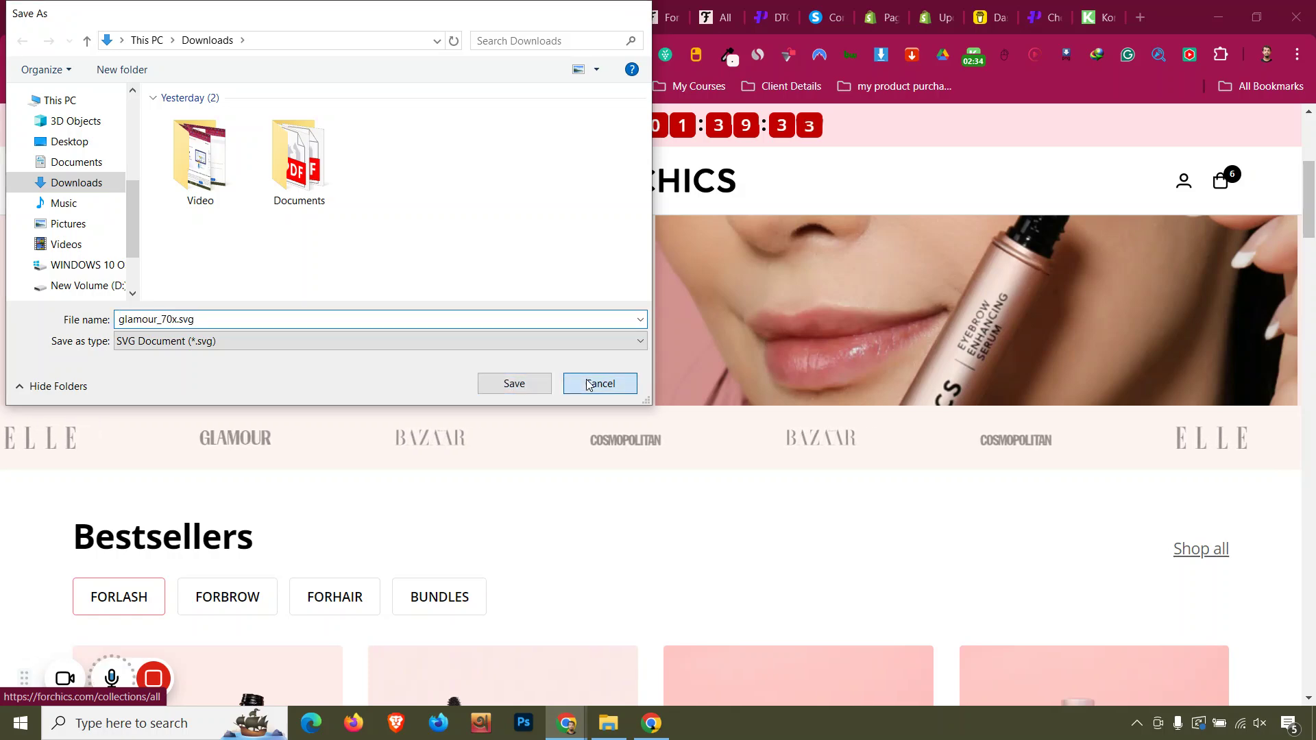
{"action": "left_click", "coordinate": [600, 383]}
{"action": "right_click", "coordinate": [204, 437]}
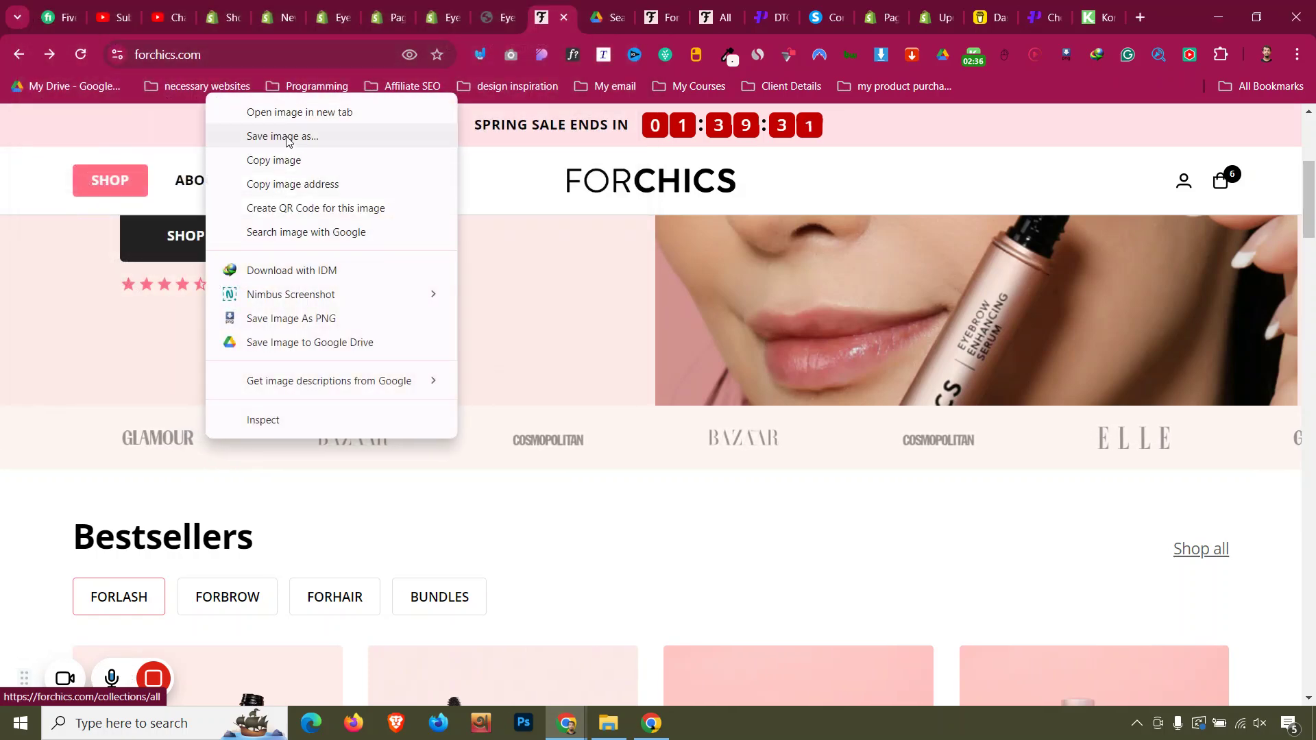
{"action": "left_click", "coordinate": [125, 440]}
- Save the Glamour and Bazaar logos from the forchics.com strip as PNG images in Downloads
{"action": "right_click", "coordinate": [125, 440]}
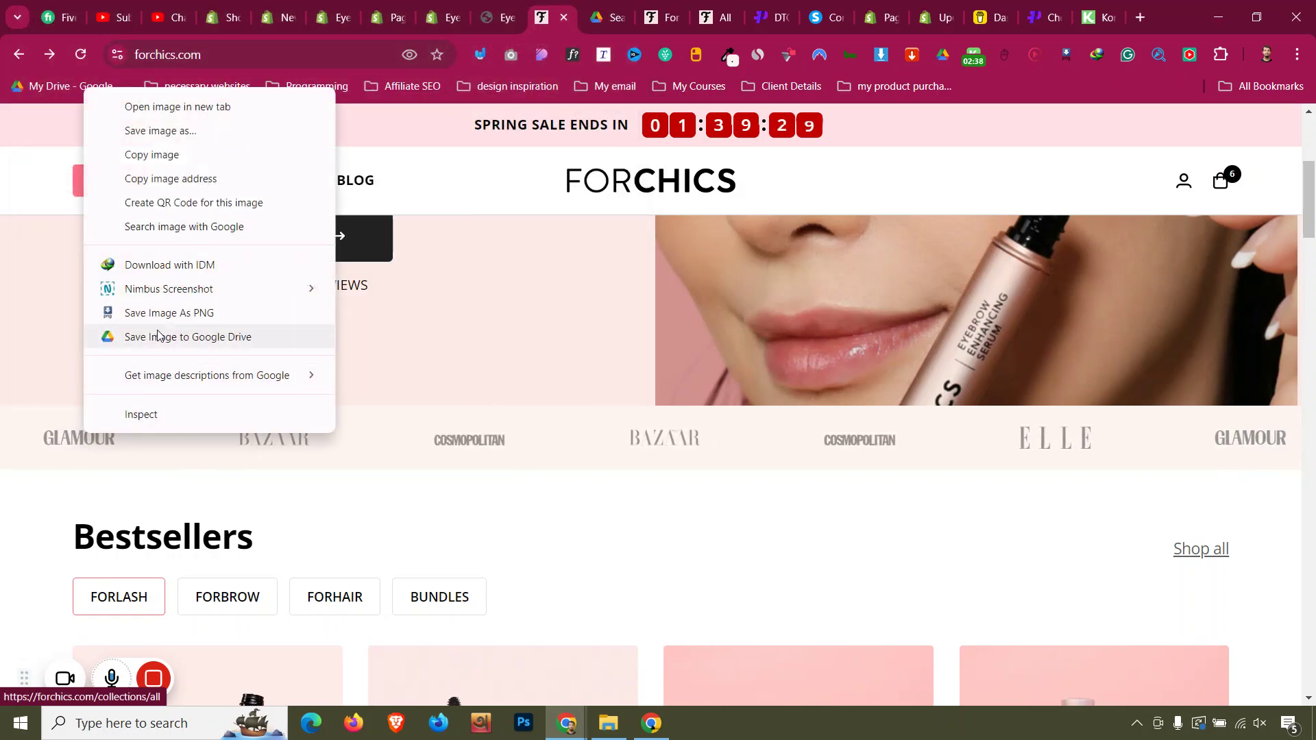
{"action": "left_click", "coordinate": [172, 314]}
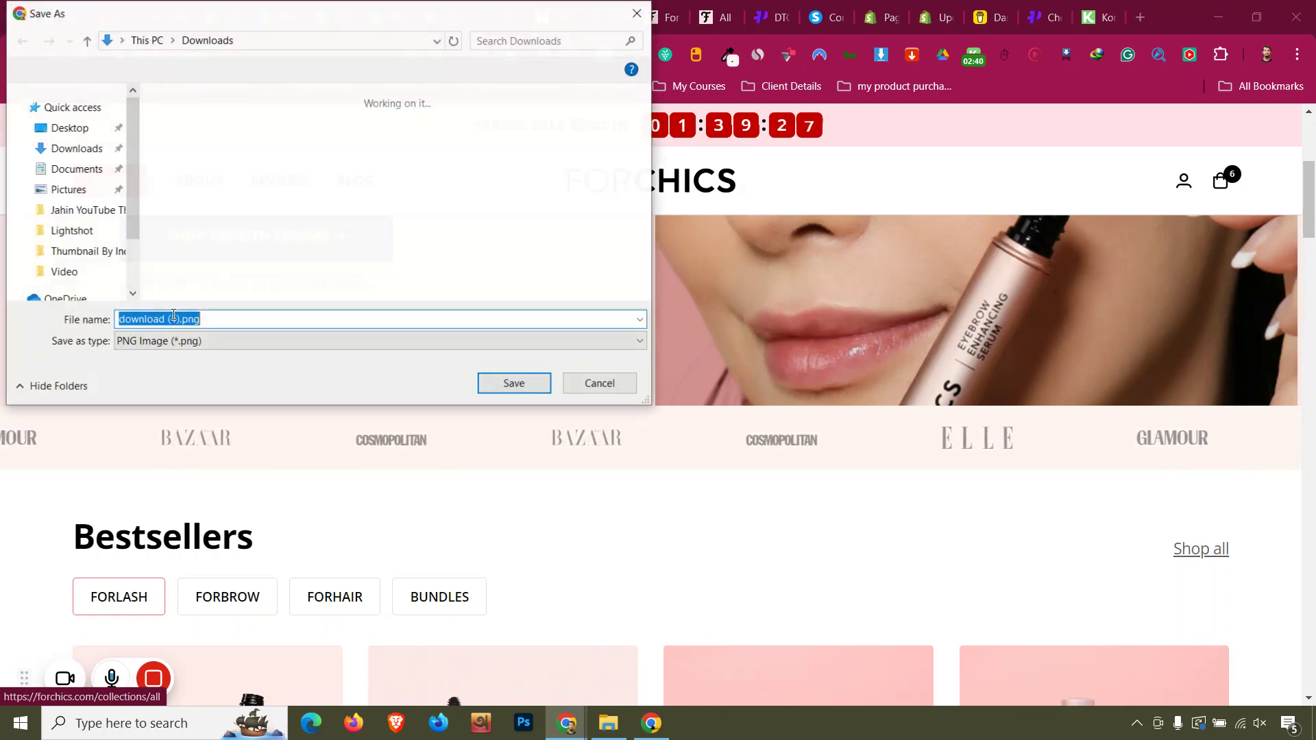
{"action": "left_click", "coordinate": [513, 384]}
{"action": "right_click", "coordinate": [155, 441]}
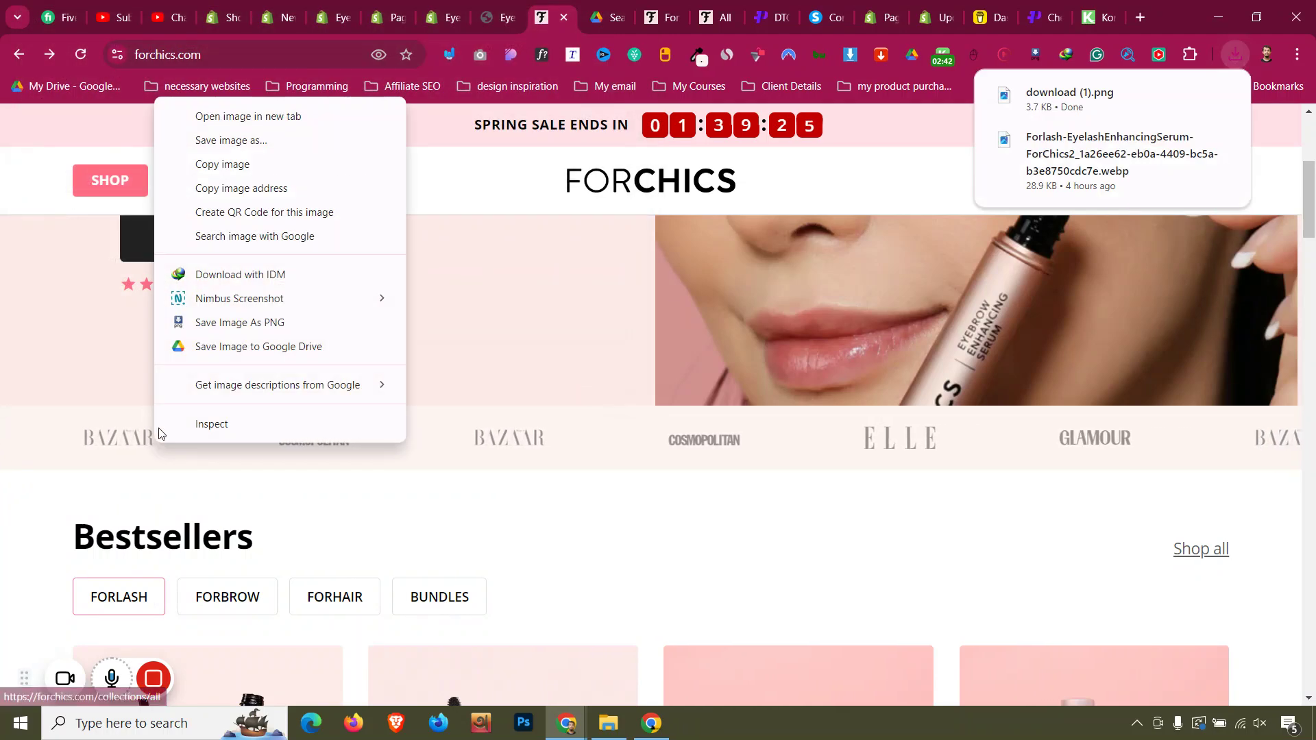
{"action": "left_click", "coordinate": [269, 332]}
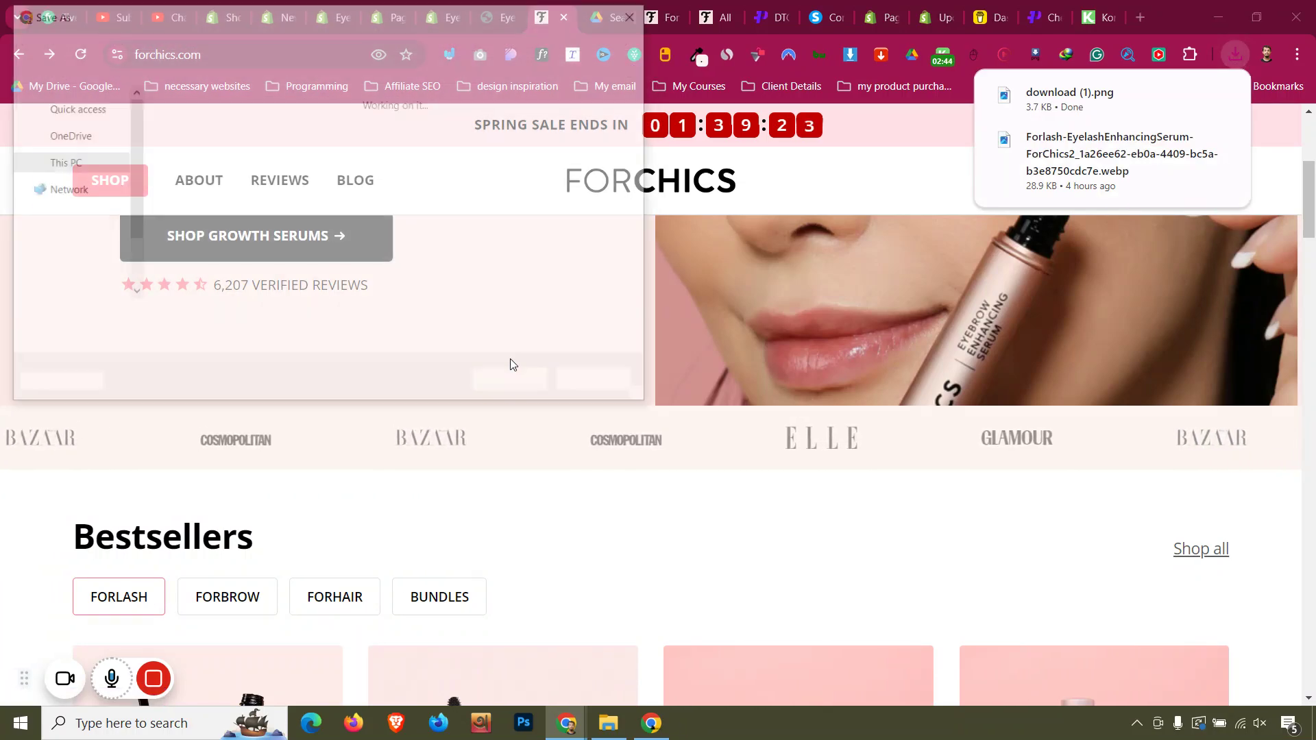
{"action": "left_click", "coordinate": [524, 383]}
- Save the Cosmopolitan and Elle logos from the forchics.com strip as PNG images in Downloads
{"action": "right_click", "coordinate": [180, 439]}
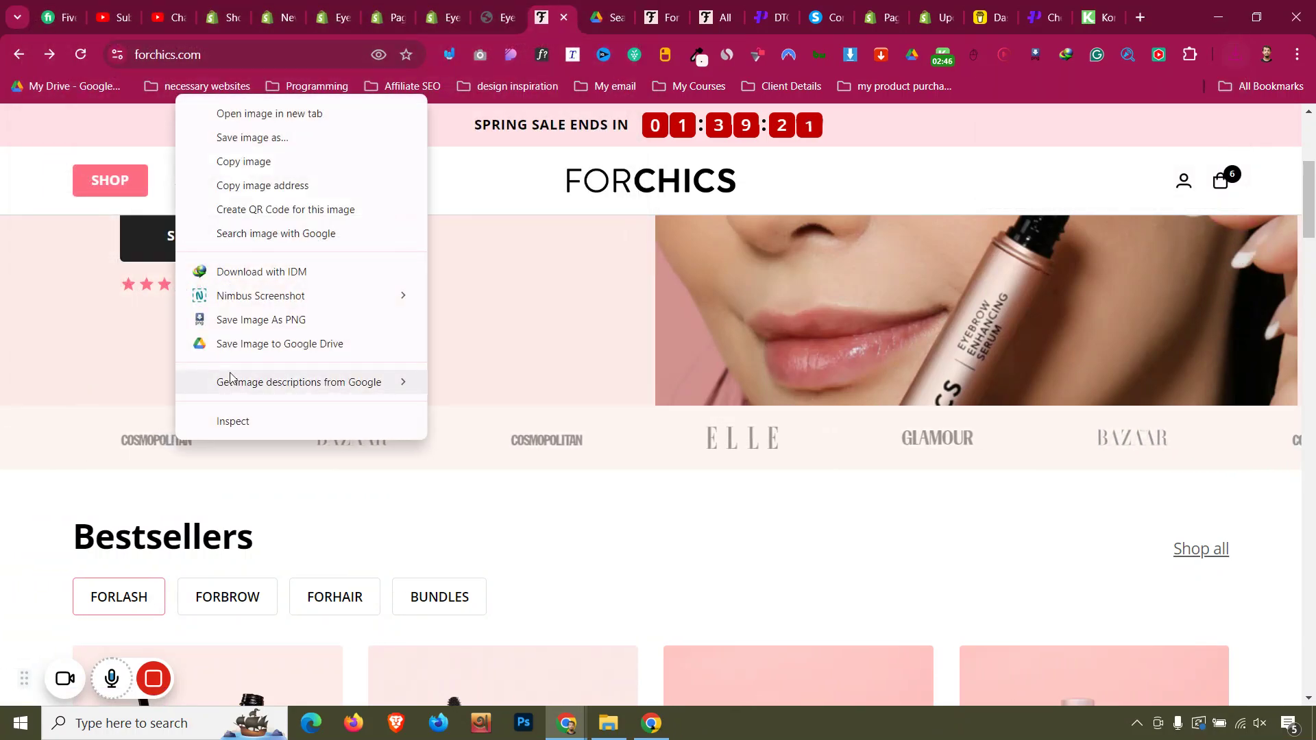
{"action": "left_click", "coordinate": [254, 330]}
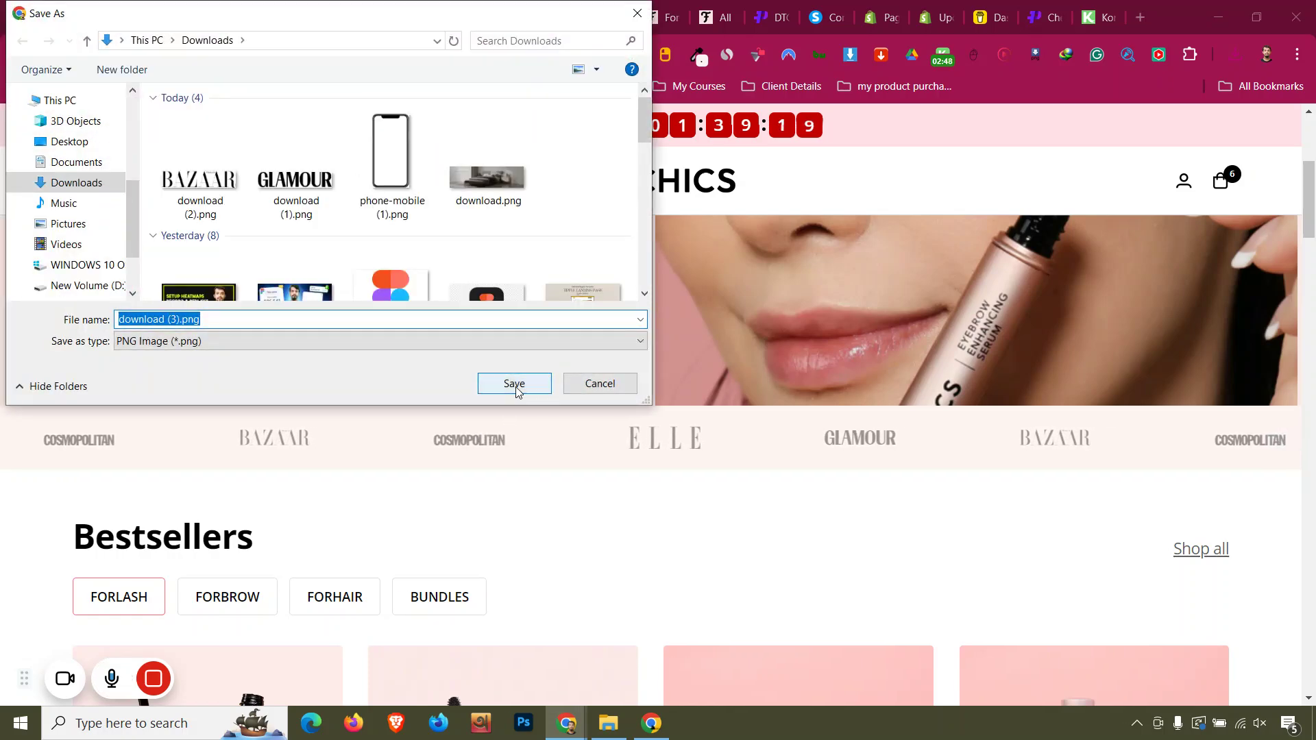
{"action": "left_click", "coordinate": [514, 381]}
{"action": "right_click", "coordinate": [612, 439]}
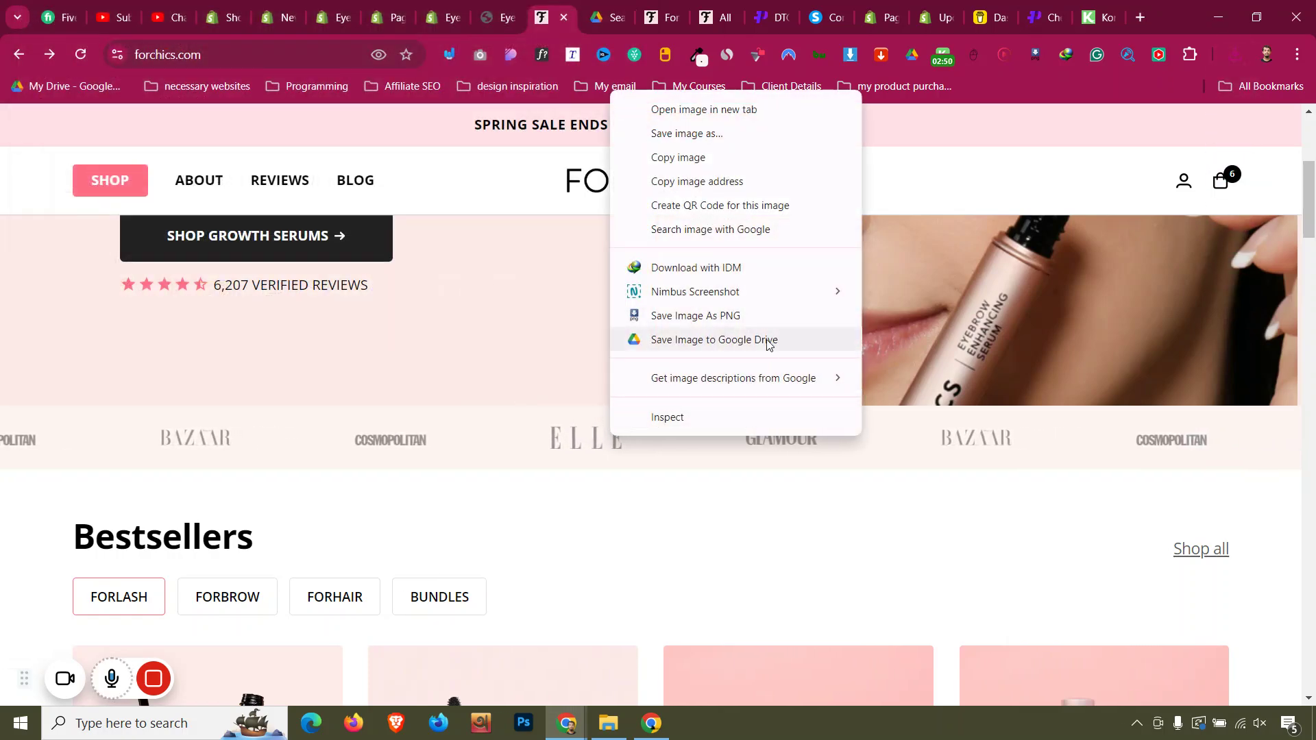
{"action": "left_click", "coordinate": [746, 315]}
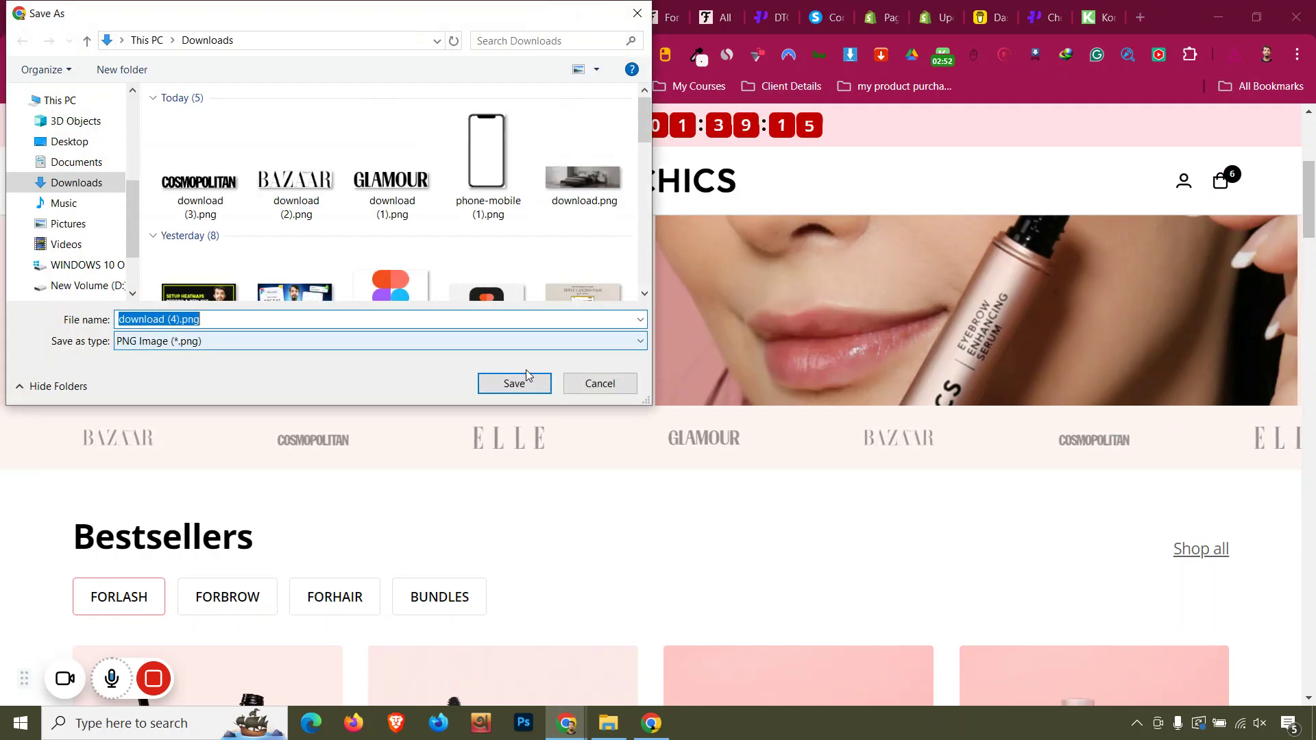
{"action": "left_click", "coordinate": [515, 382]}
- Check the saved logo images in the Downloads folder in File Explorer and return to Chrome
{"action": "left_click", "coordinate": [616, 730]}
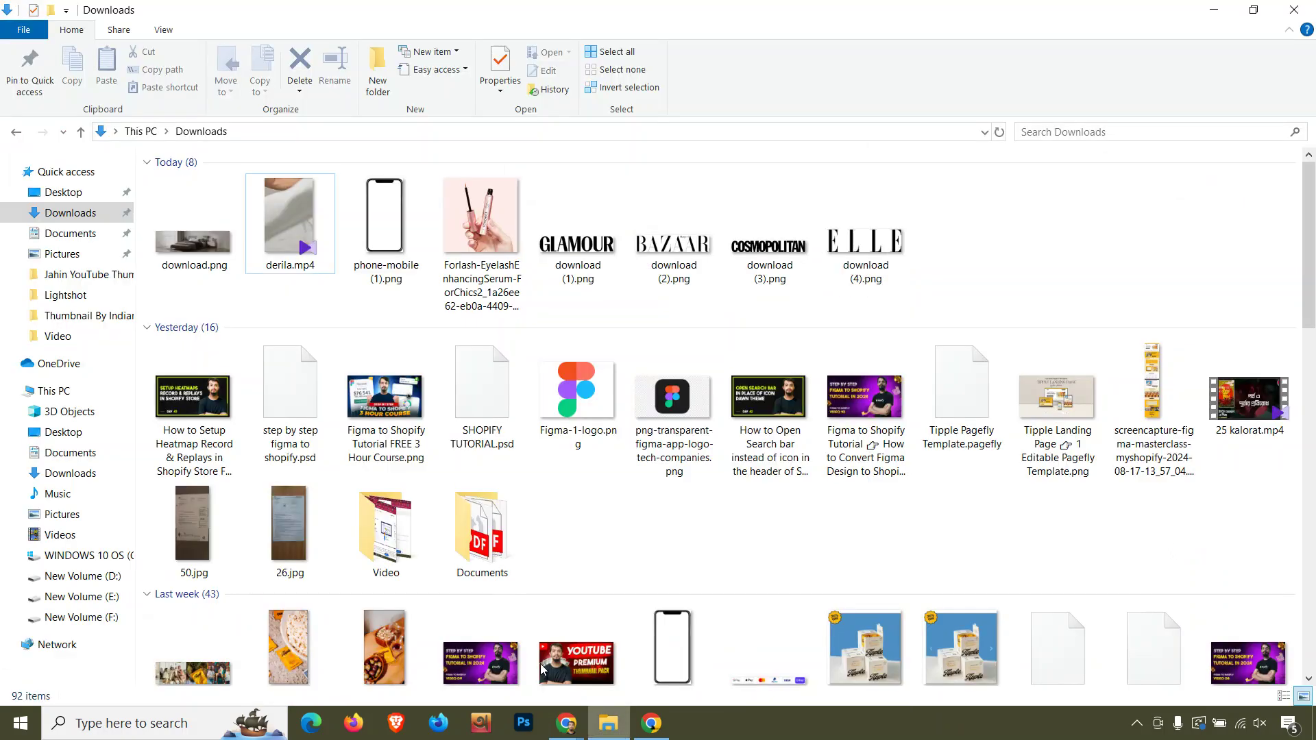
{"action": "left_click", "coordinate": [100, 218]}
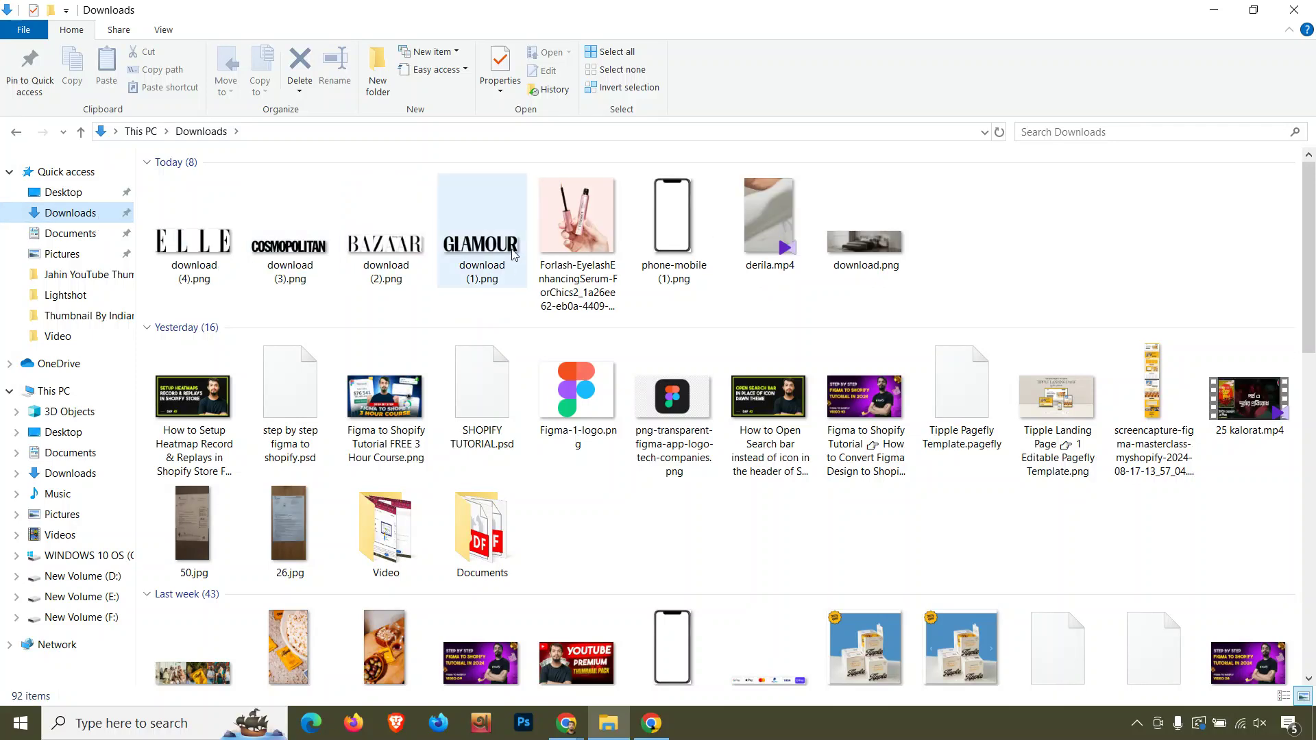
{"action": "left_click", "coordinate": [513, 253]}
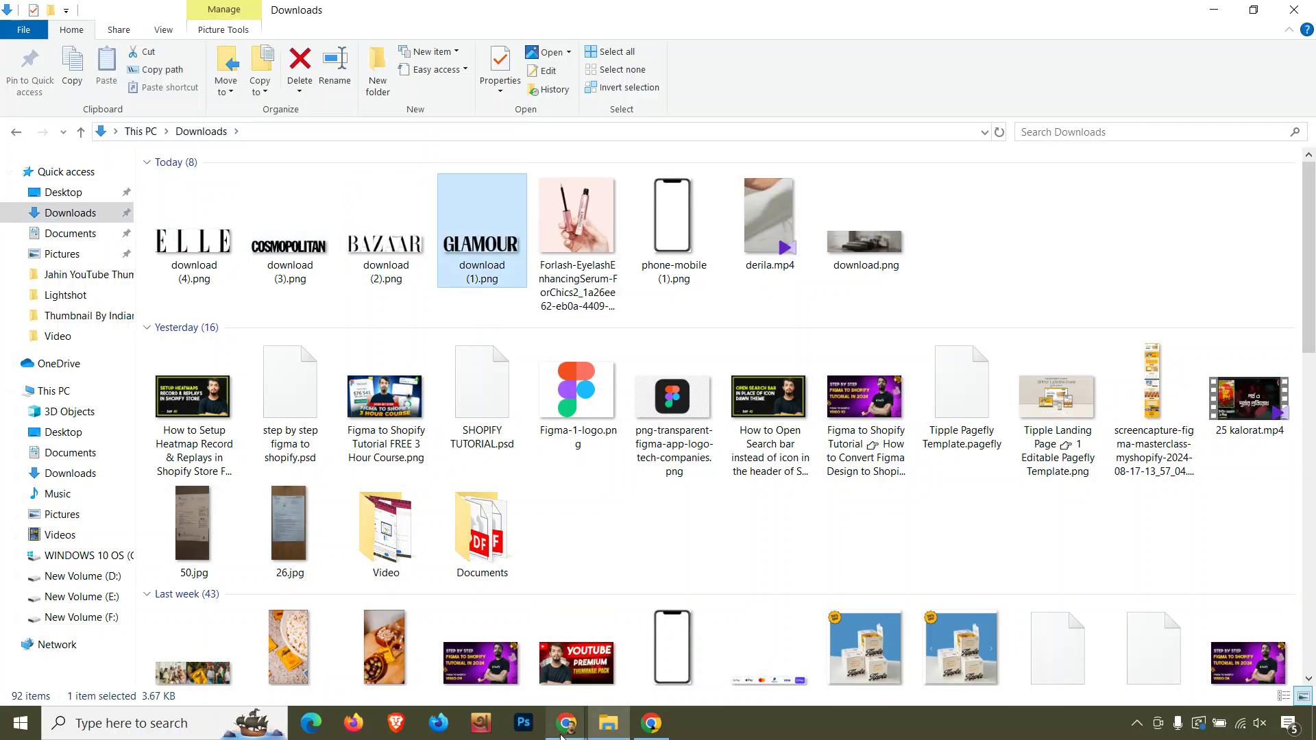
{"action": "mouse_move", "coordinate": [561, 734]}
{"action": "left_click", "coordinate": [515, 701]}
- Upload the four logo images, download (1).png through download (4).png, to the EyeChics store's content files
{"action": "left_click", "coordinate": [395, 5]}
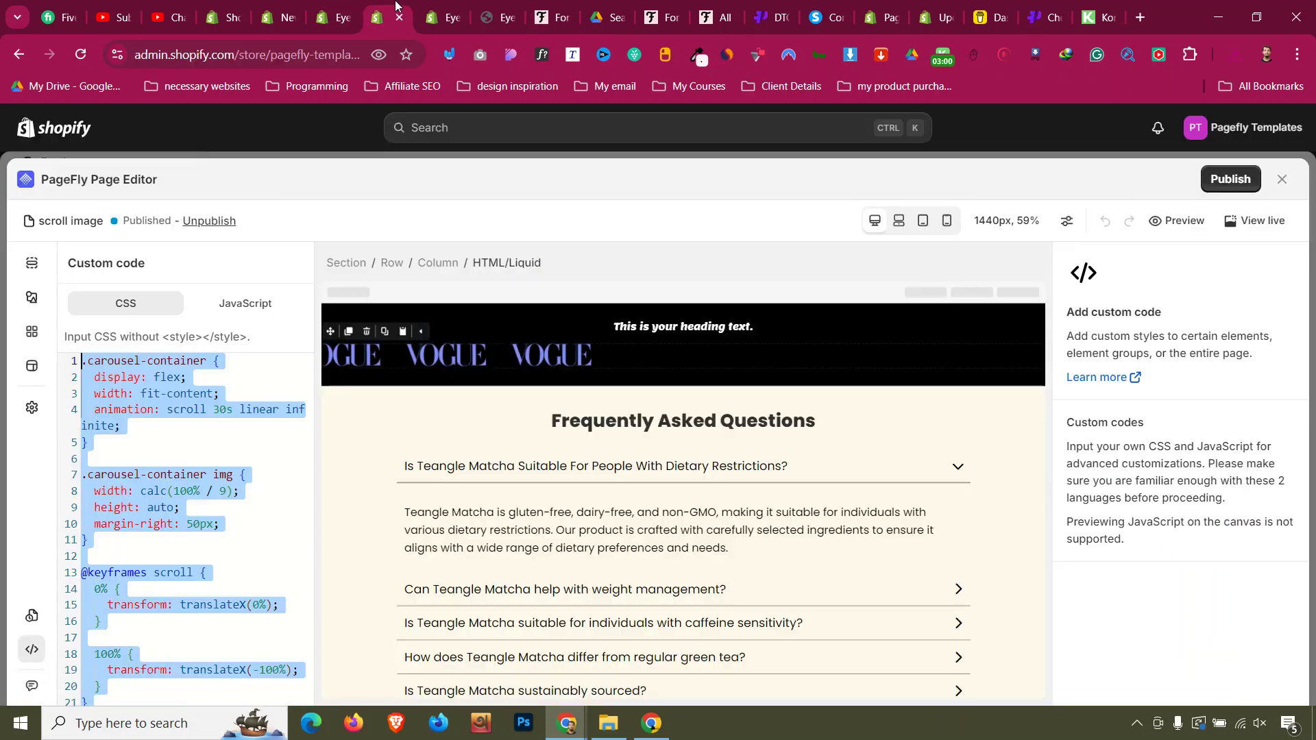
{"action": "left_click", "coordinate": [347, 7]}
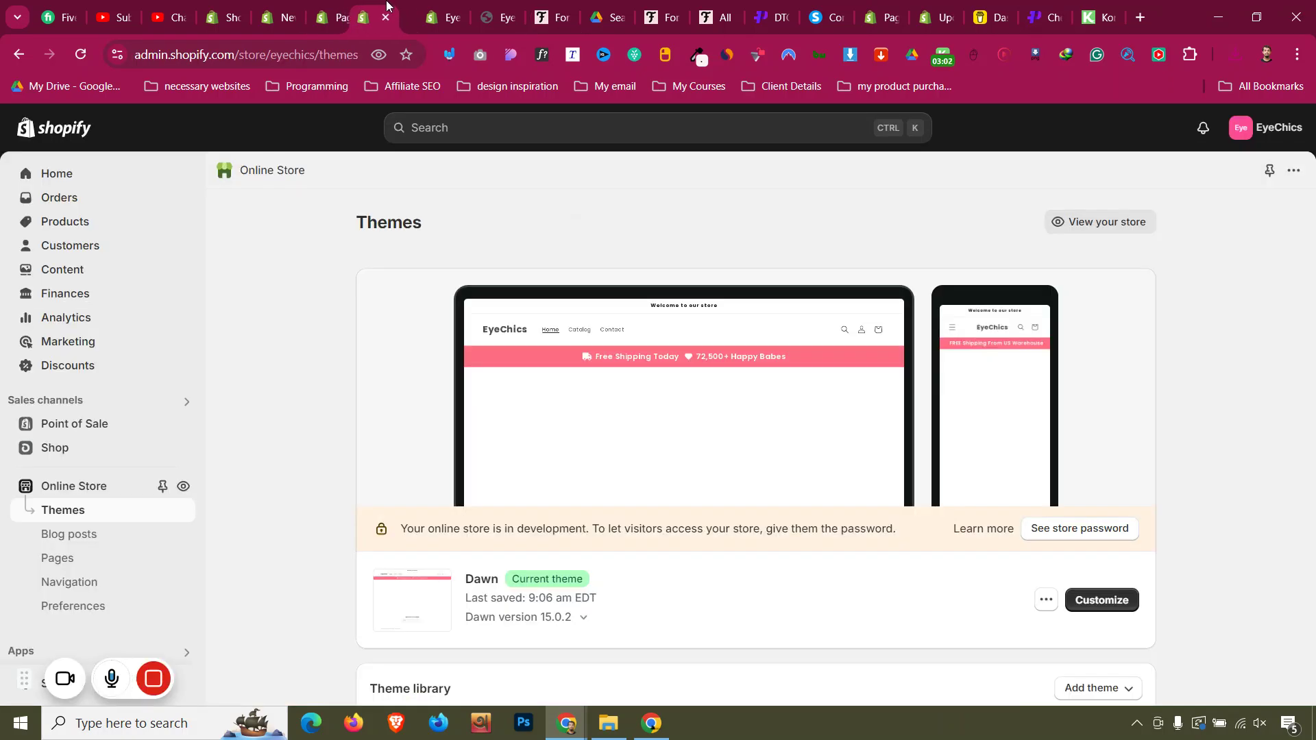
{"action": "left_click", "coordinate": [126, 269]}
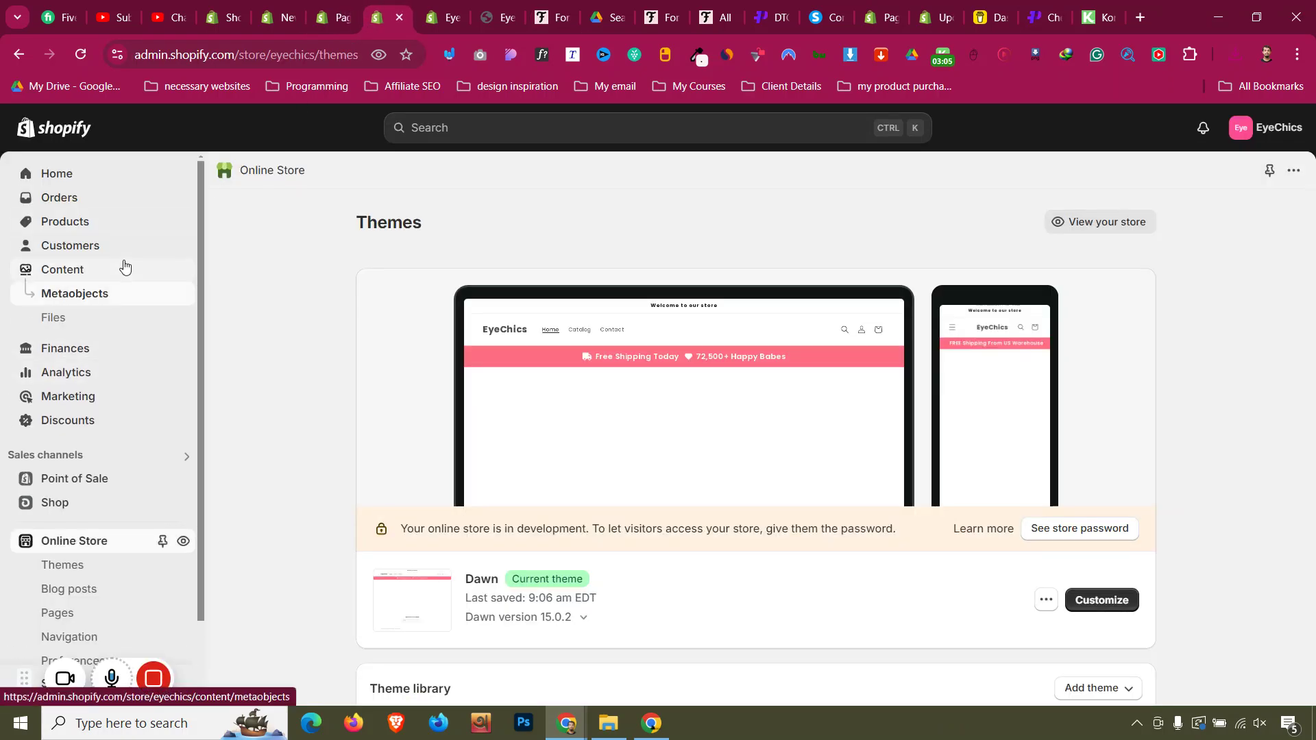
{"action": "left_click", "coordinate": [76, 323]}
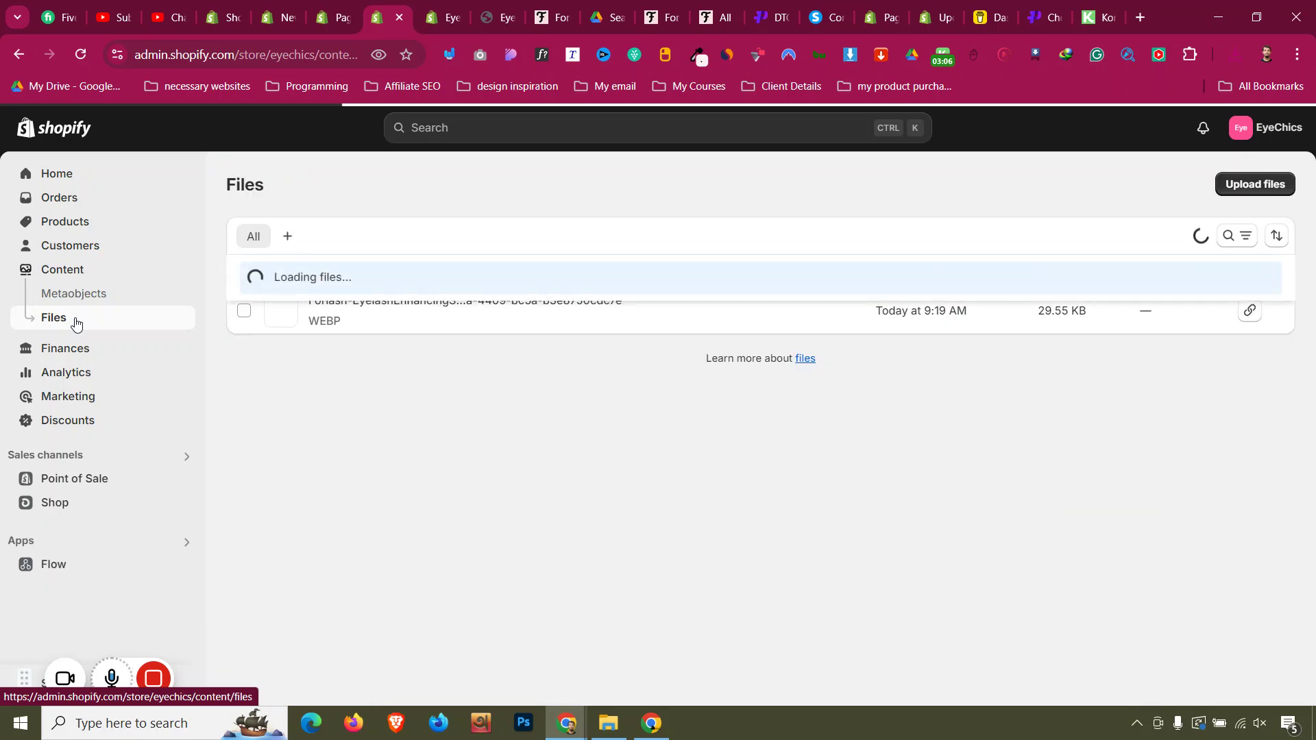
{"action": "left_click", "coordinate": [1258, 185]}
{"action": "left_click", "coordinate": [488, 172]}
{"action": "left_click", "coordinate": [392, 171], "text": "ctrl"}
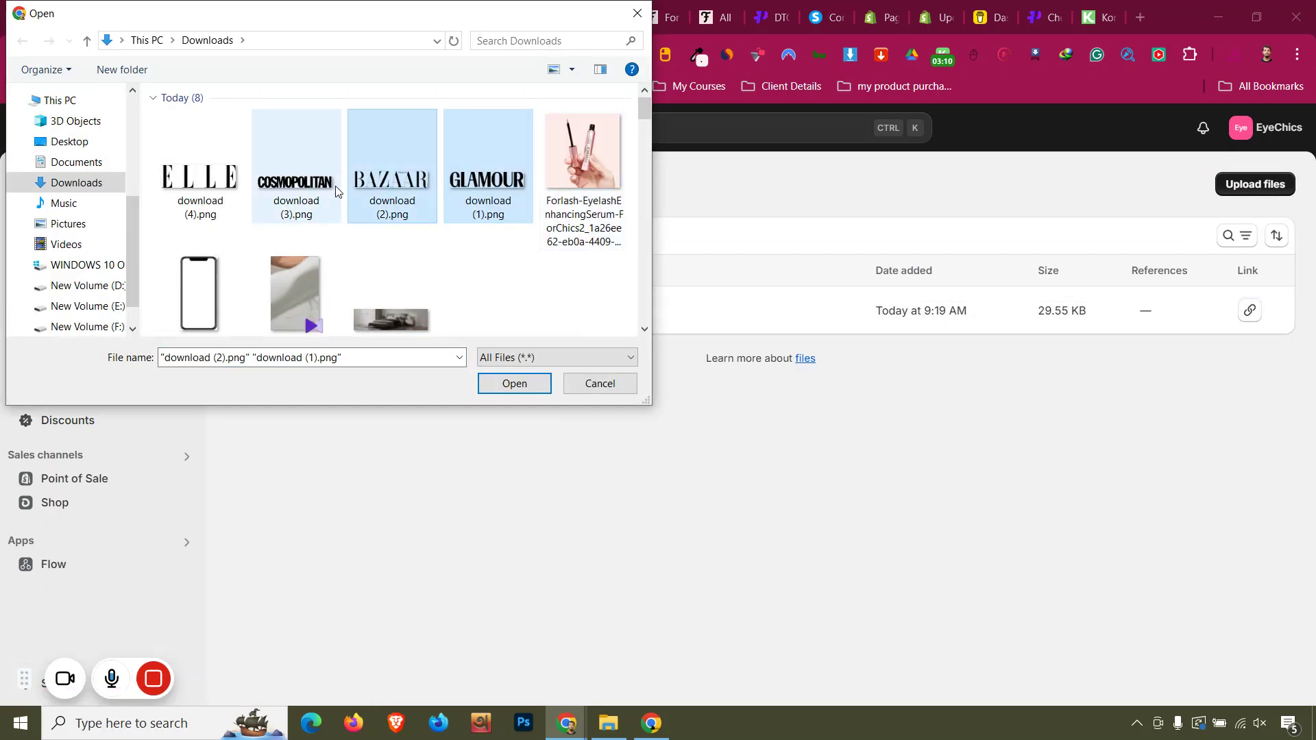
{"action": "left_click", "coordinate": [335, 191], "text": "ctrl"}
{"action": "left_click", "coordinate": [200, 171], "text": "ctrl"}
{"action": "left_click", "coordinate": [515, 383]}
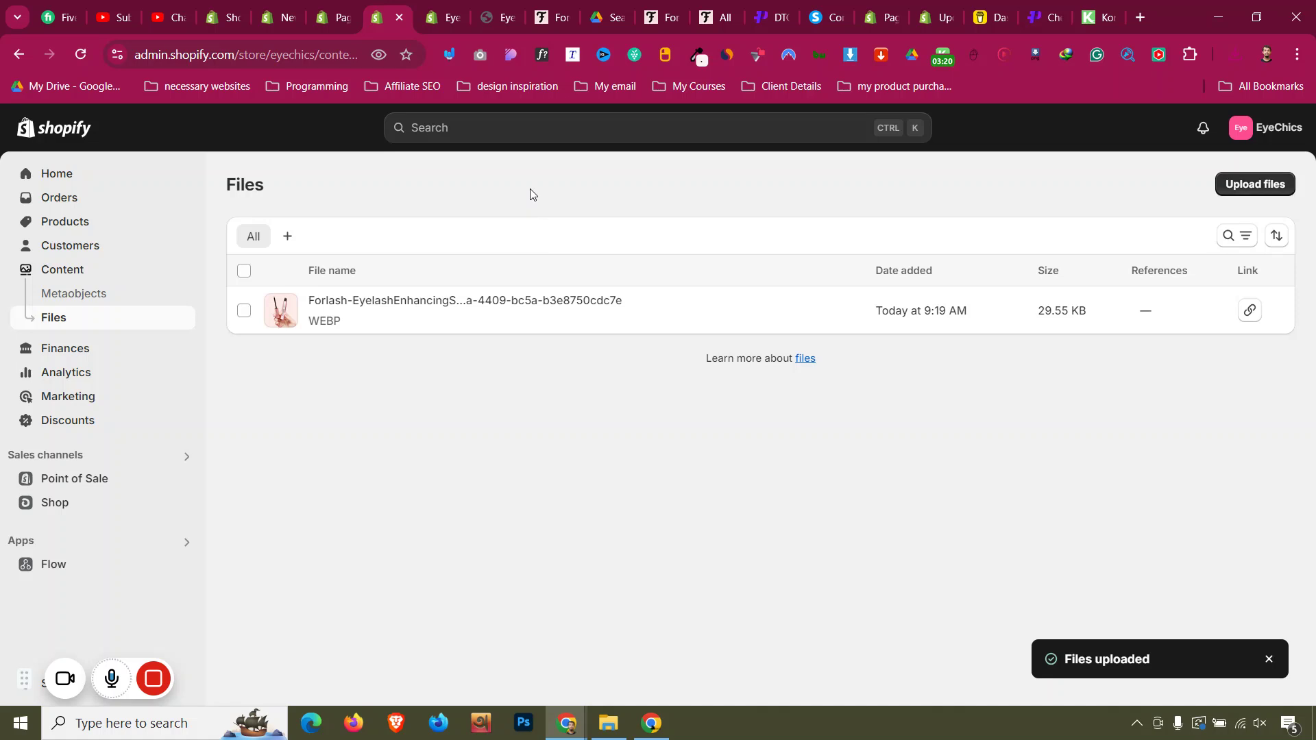
- Copy the file link of the uploaded Glamour logo, download_1, from the EyeChics store's files
{"action": "key", "text": "ctrl+Tab"}
{"action": "key", "text": "ctrl+Tab"}
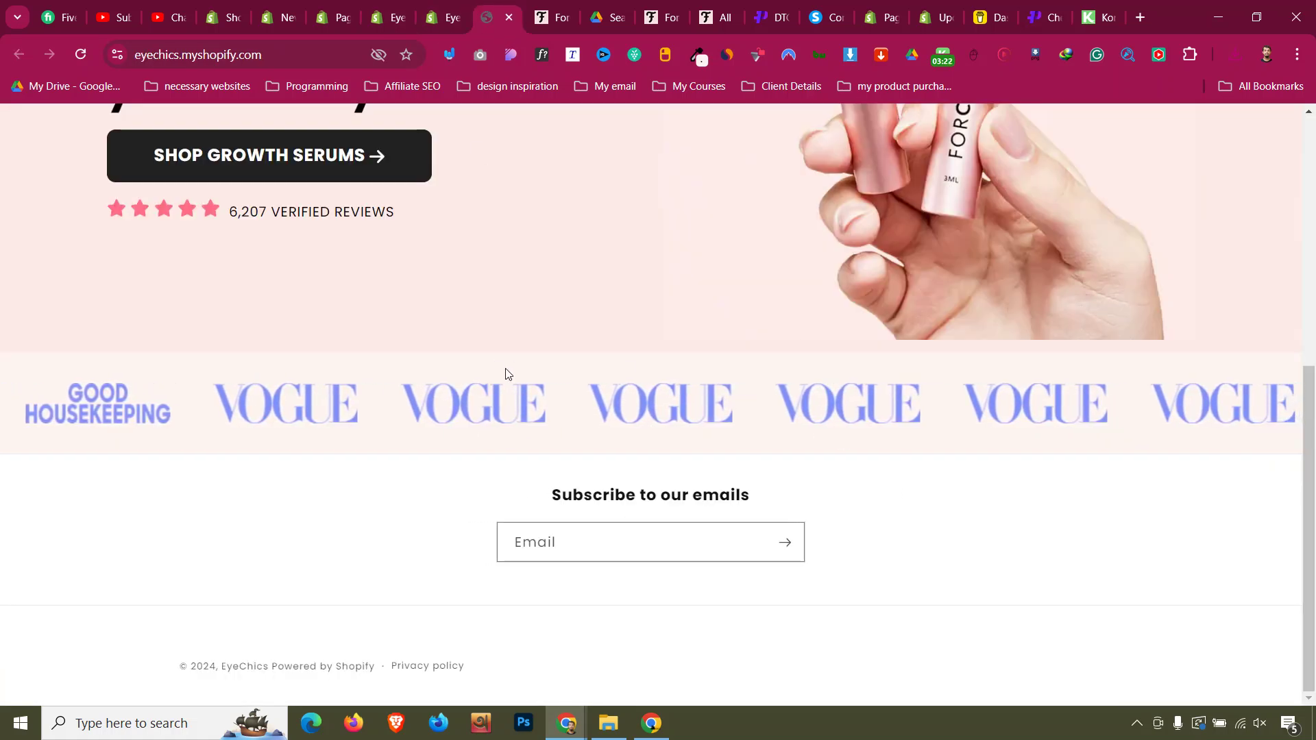
{"action": "left_click", "coordinate": [428, 7]}
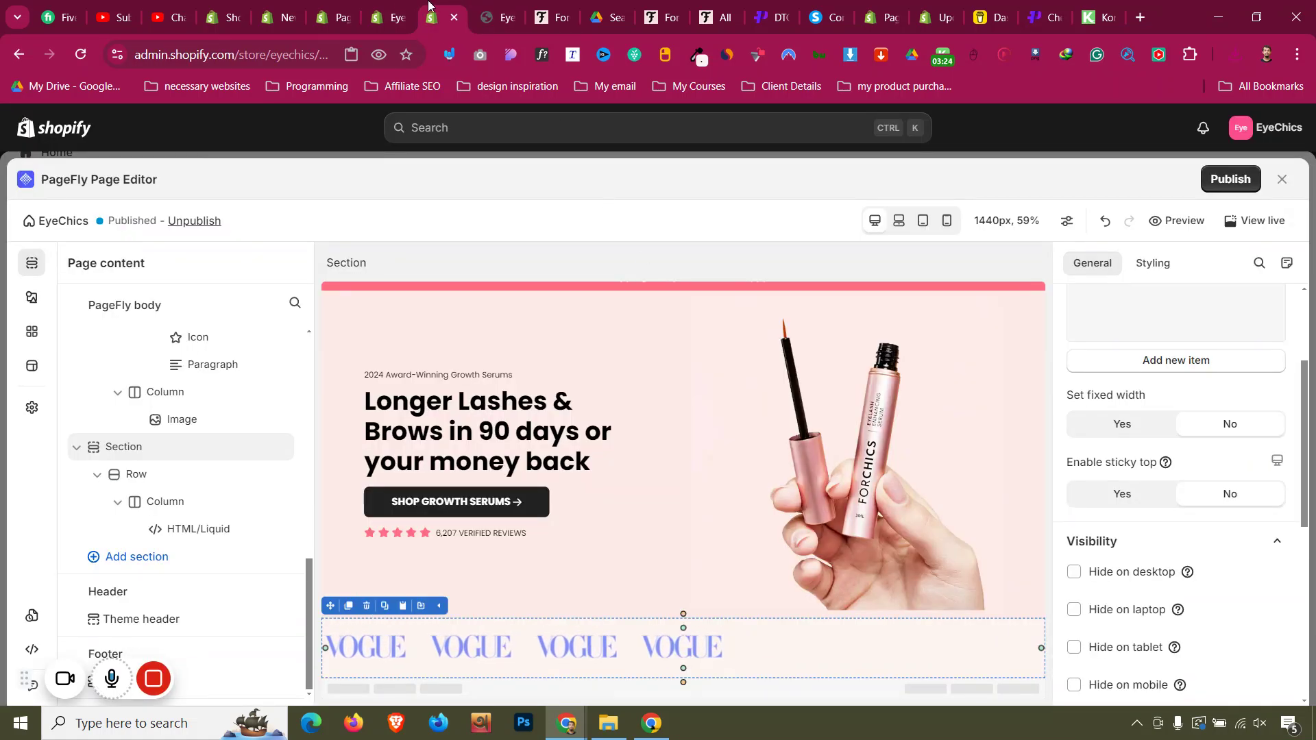
{"action": "left_click", "coordinate": [401, 10]}
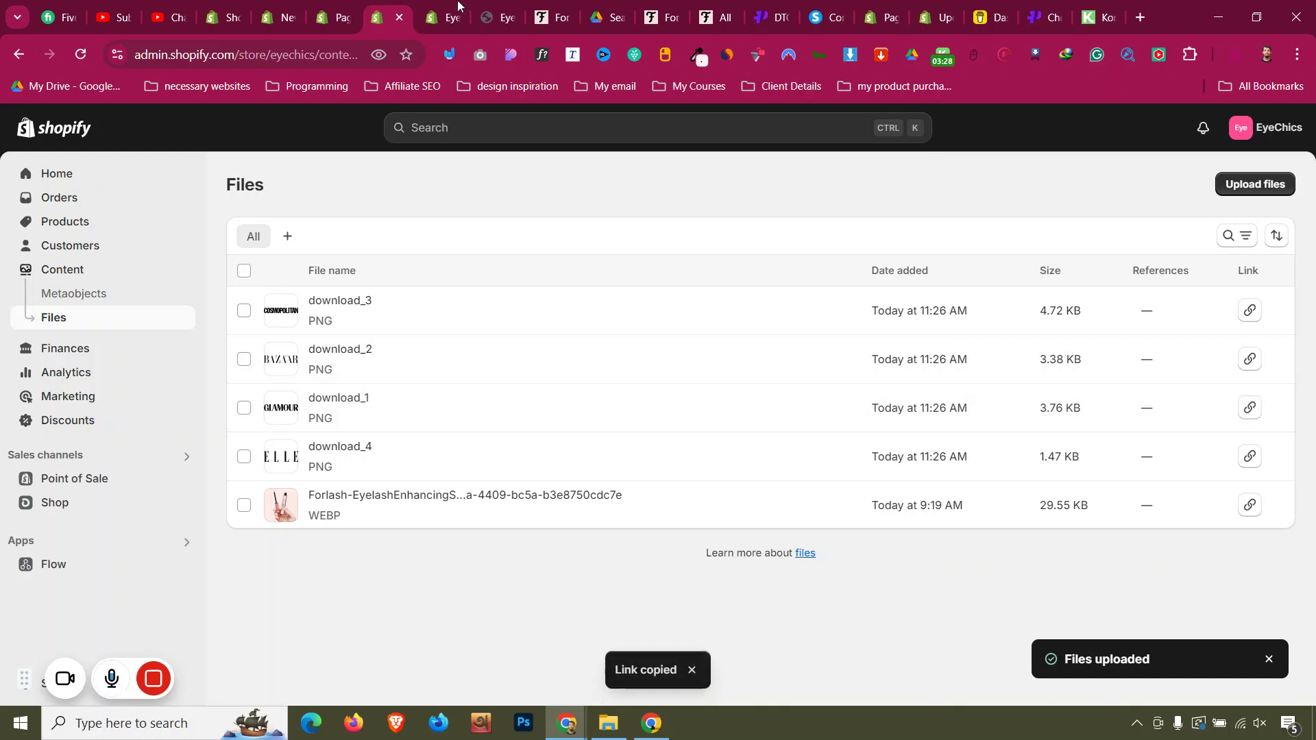
- Replace the Image 1 source URL in the EyeChics carousel's HTML/Liquid code with the copied download_1.png link
{"action": "key", "text": "ctrl+Tab"}
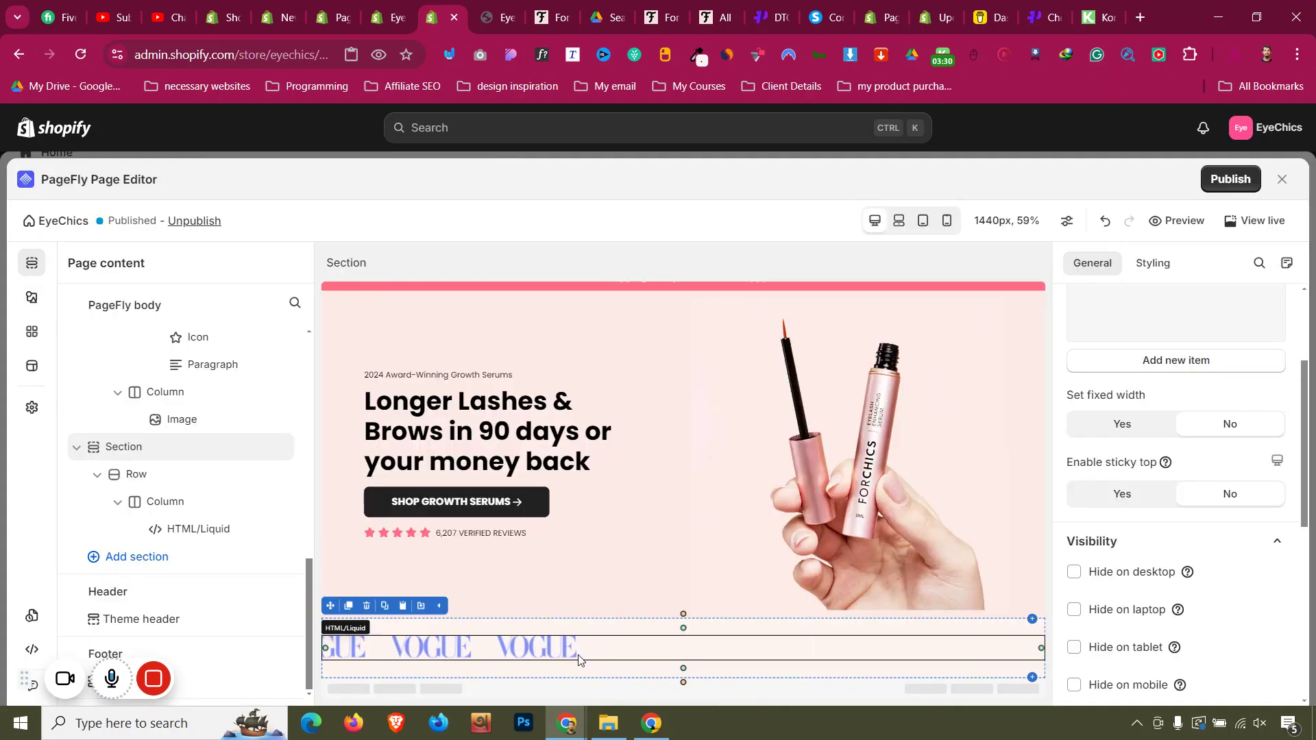
{"action": "left_click", "coordinate": [579, 660]}
{"action": "left_click", "coordinate": [1190, 332]}
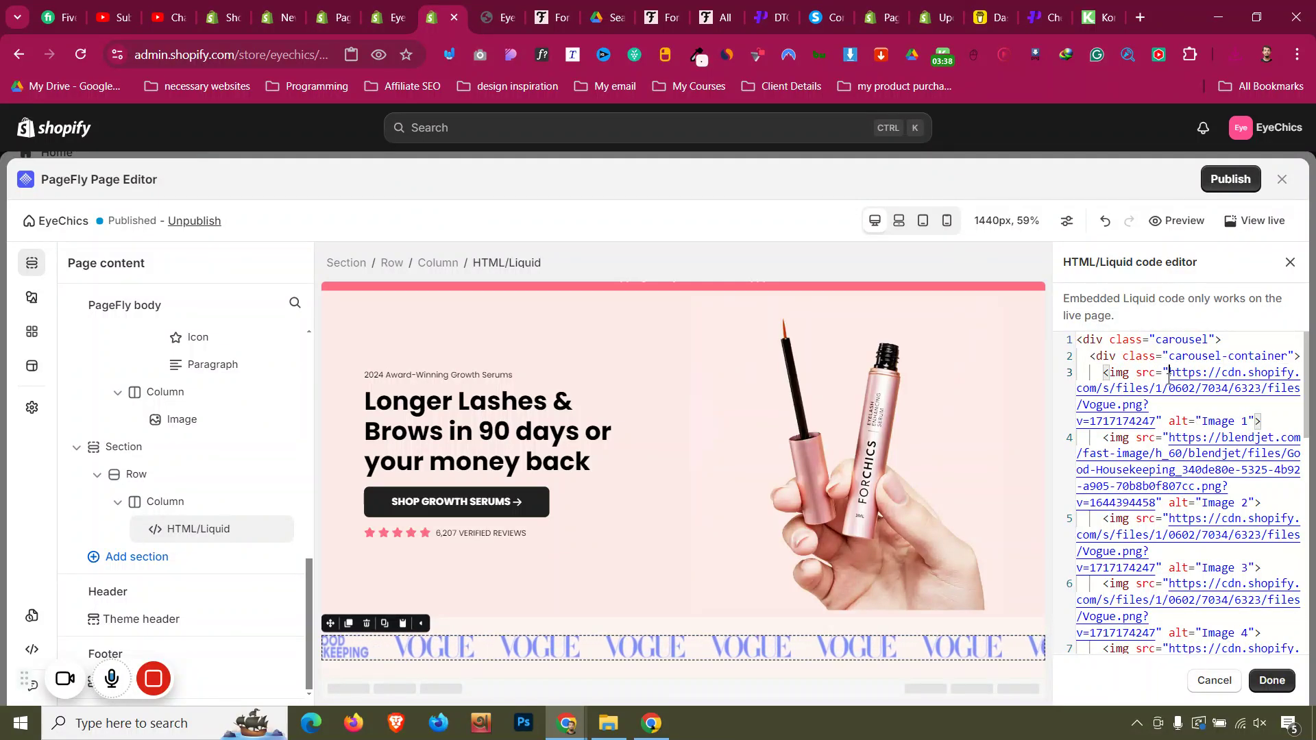
{"action": "left_click_drag", "start_coordinate": [1168, 374], "coordinate": [1159, 420]}
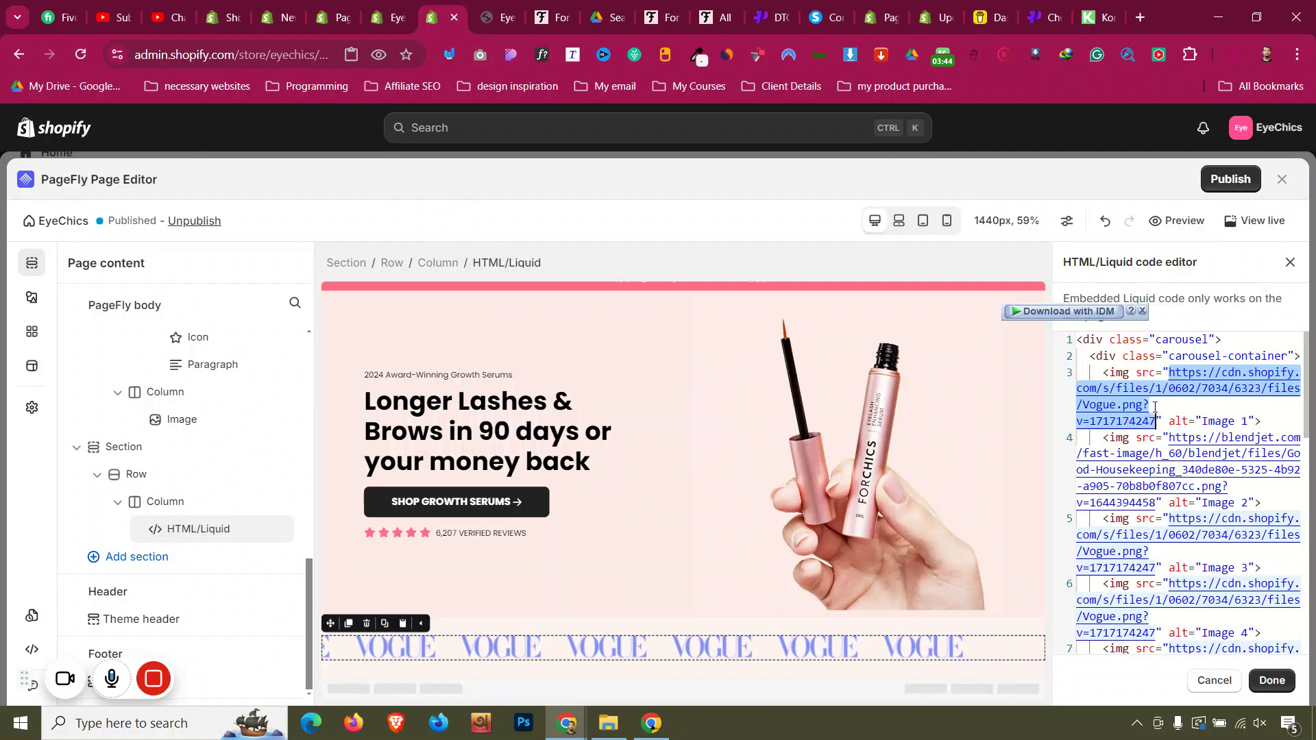
{"action": "key", "text": "BackSpace"}
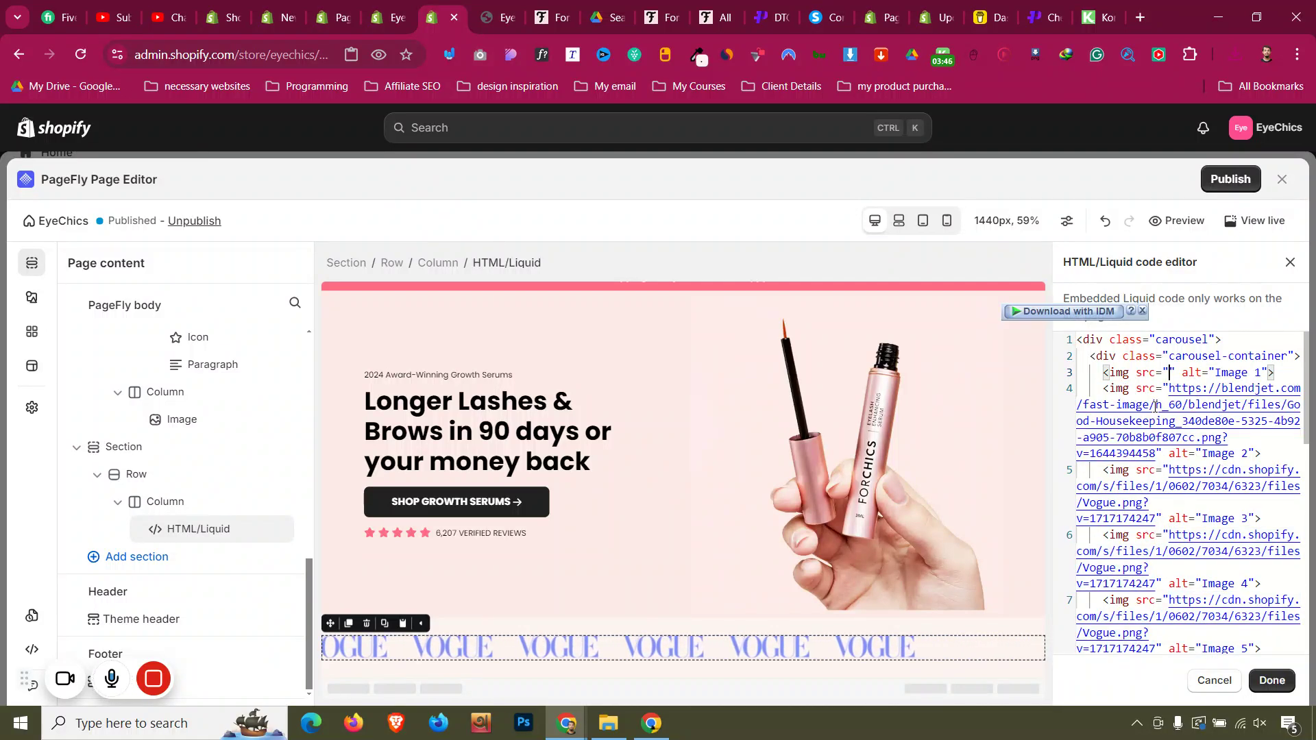
{"action": "key", "text": "ctrl+v"}
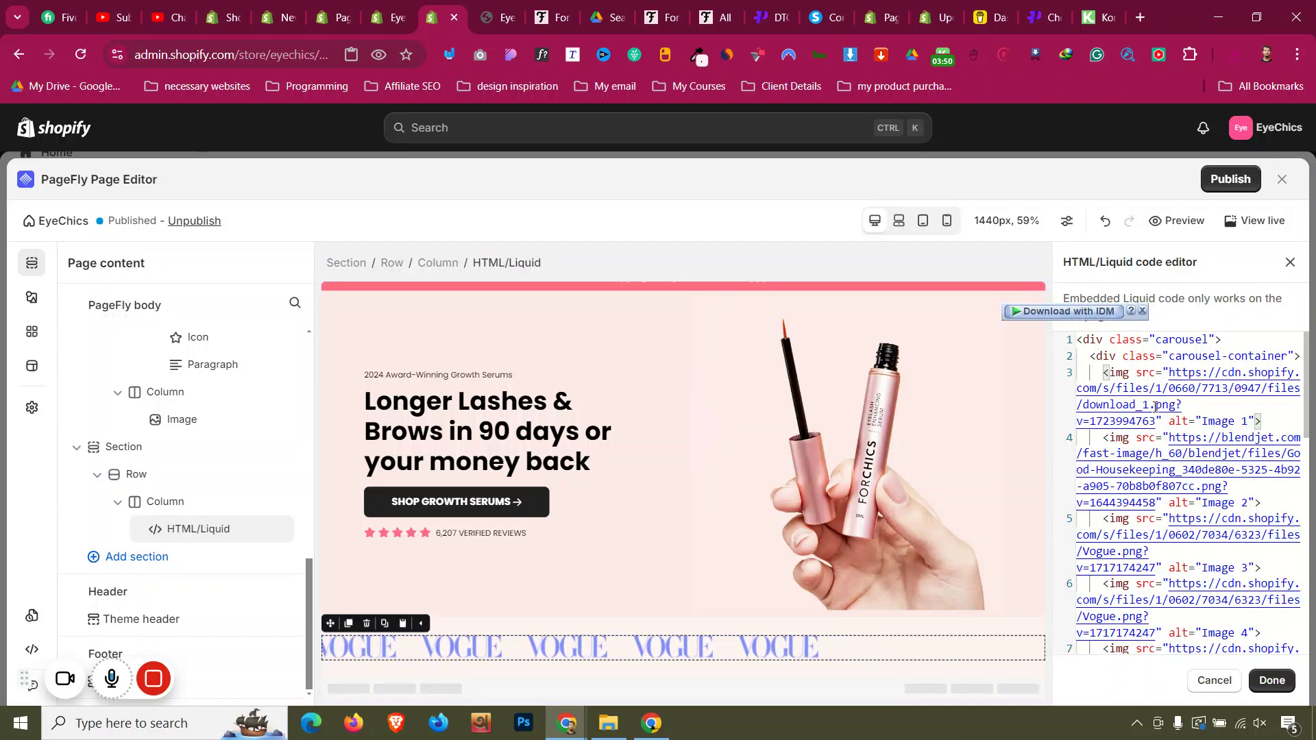
- Apply the carousel code edited with the new Image 1 source to the HTML/Liquid element
{"action": "key", "text": "ctrl+shift+Tab"}
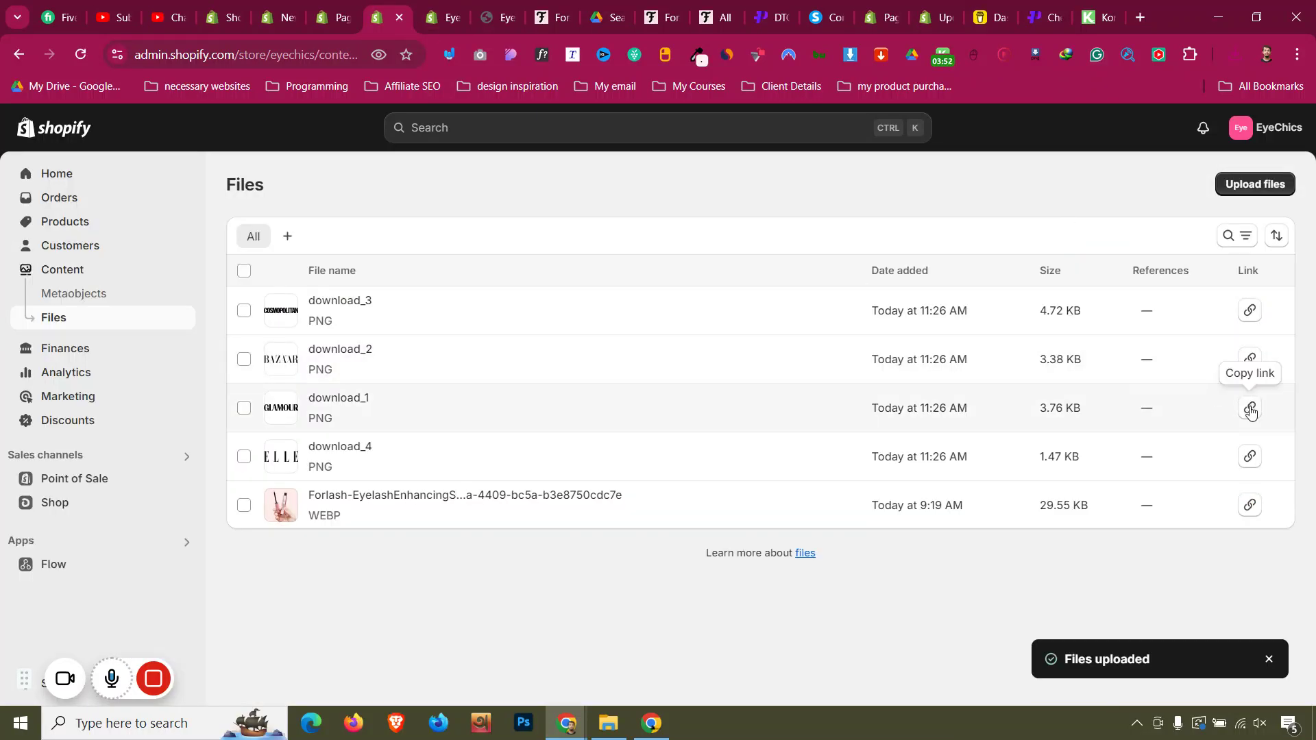
{"action": "key", "text": "ctrl+Tab"}
{"action": "left_click", "coordinate": [1274, 680]}
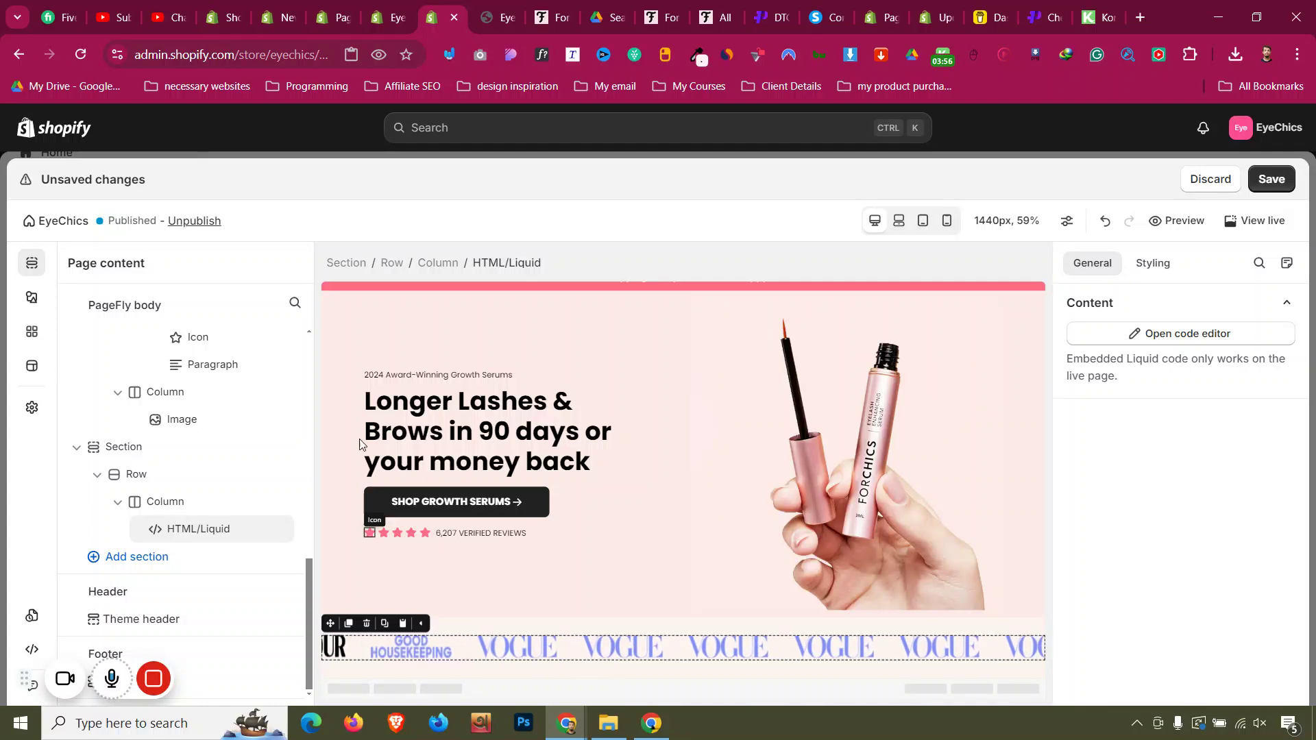
- Replace the Image 2 source URL in the carousel code with the store file link of the Bazaar logo, download_2
{"action": "left_click", "coordinate": [384, 15]}
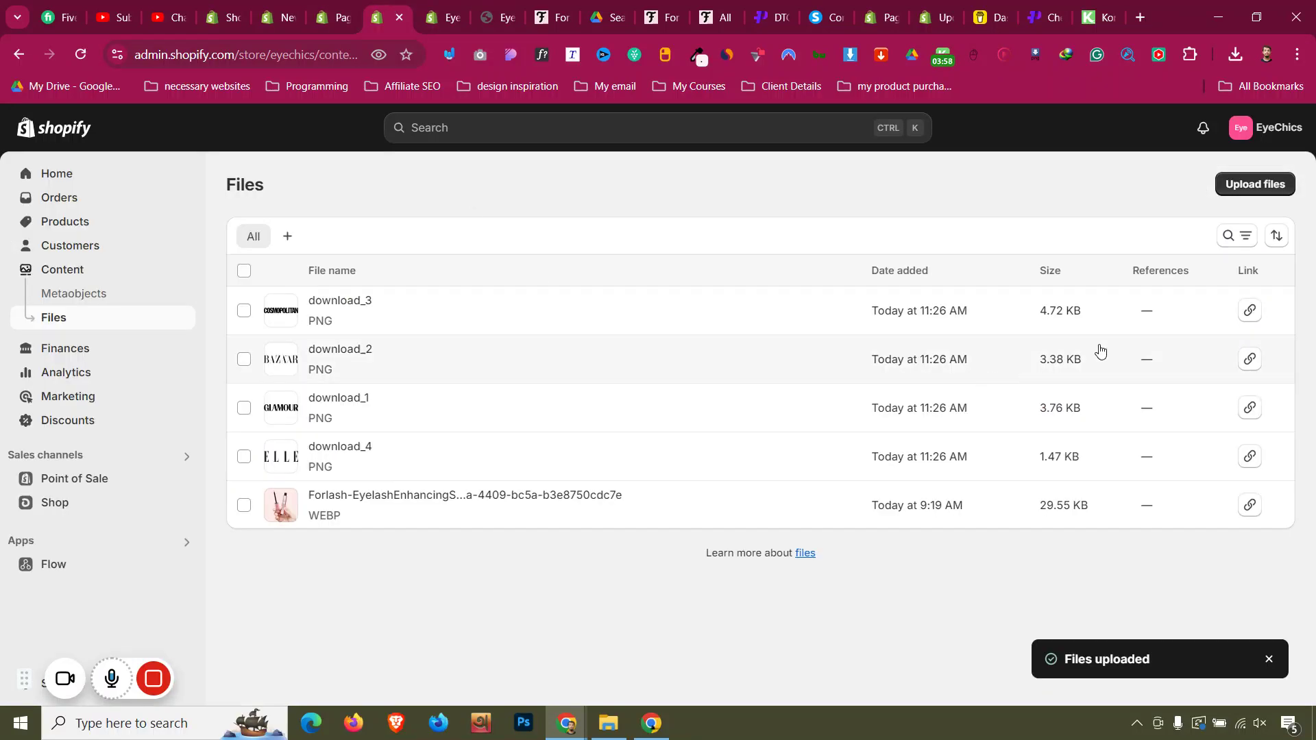
{"action": "left_click", "coordinate": [1249, 359]}
{"action": "left_click", "coordinate": [442, 17]}
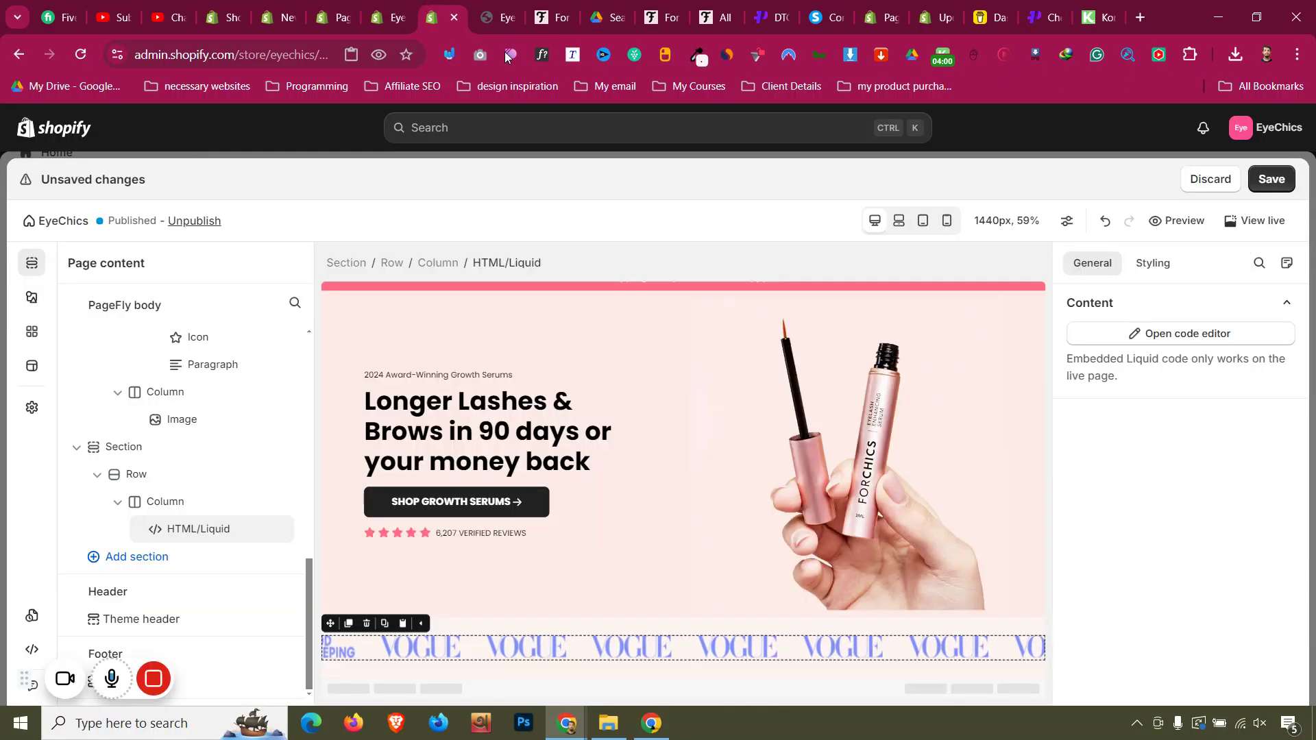
{"action": "left_click", "coordinate": [1196, 332]}
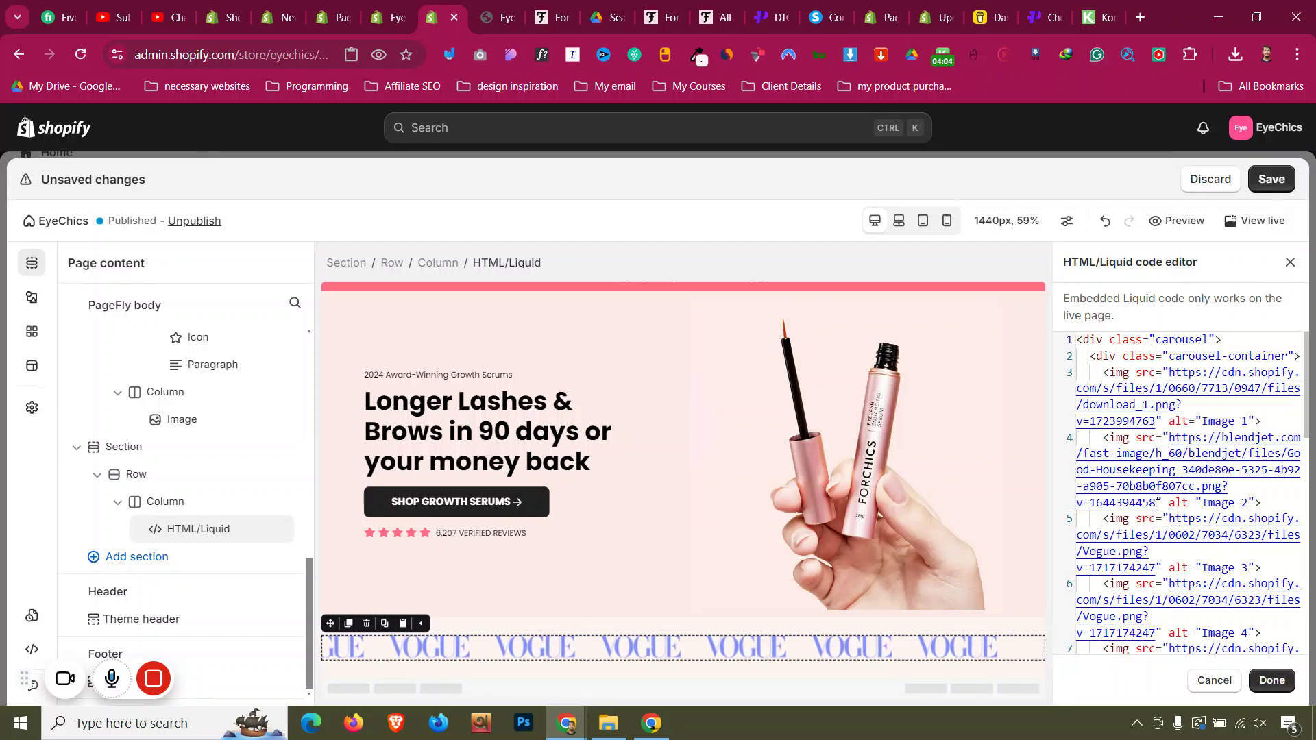
{"action": "left_click_drag", "start_coordinate": [1158, 505], "coordinate": [1169, 439]}
{"action": "key", "text": "ctrl+v"}
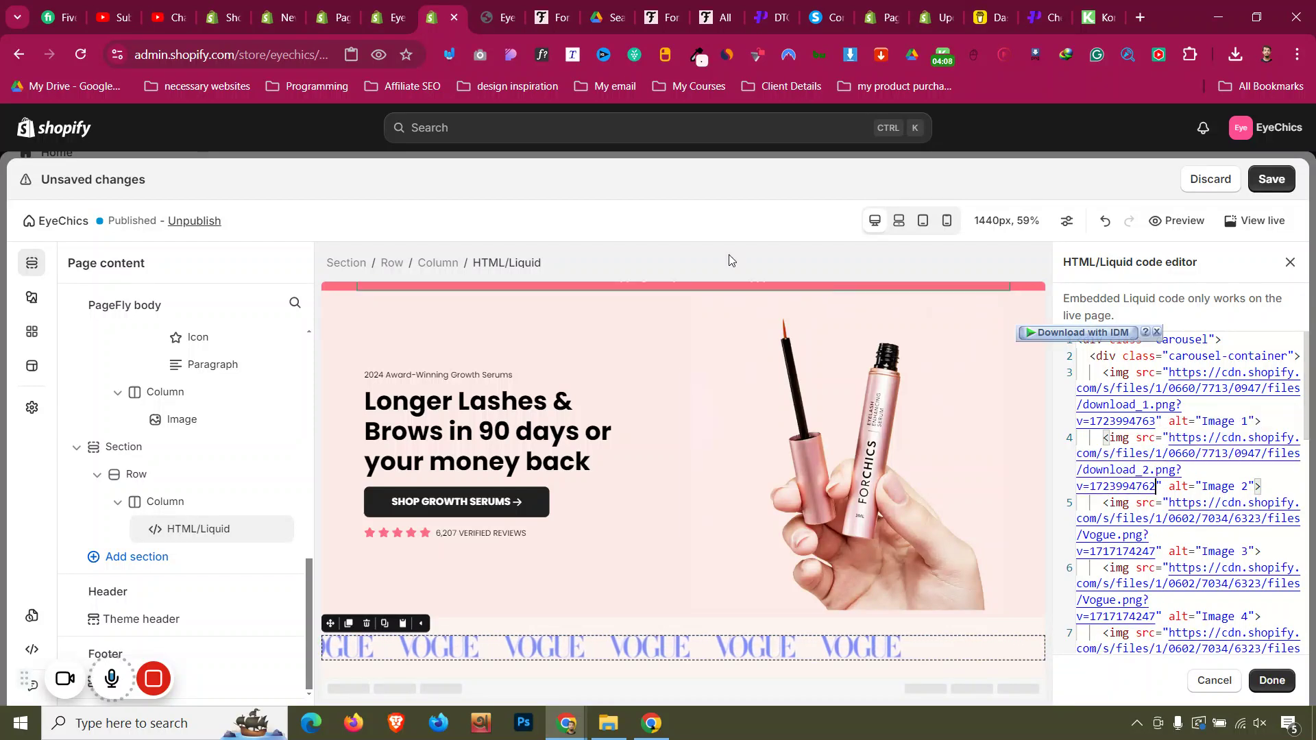
- Replace the Image 3 source URL in the carousel code with the store file link of the Cosmopolitan logo, download_3
{"action": "key", "text": "ctrl+Page_Up"}
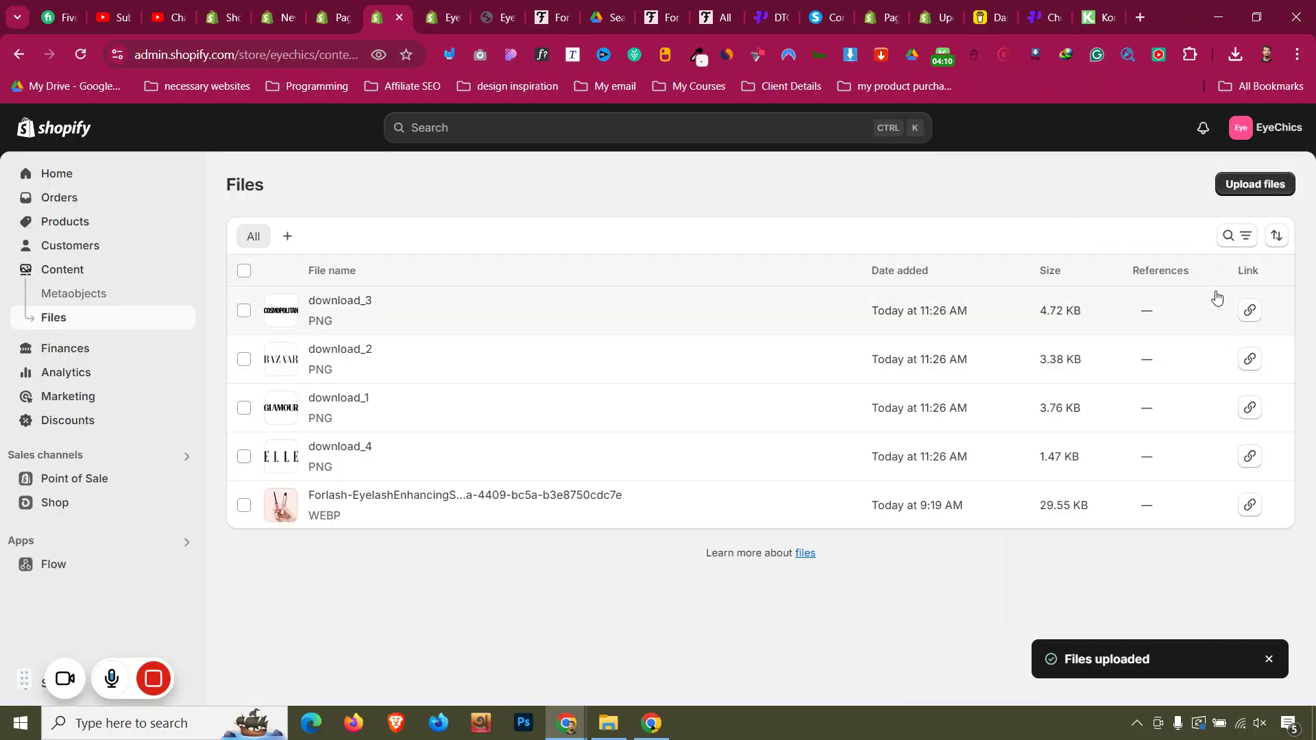
{"action": "left_click", "coordinate": [1245, 314]}
{"action": "left_click", "coordinate": [423, 7]}
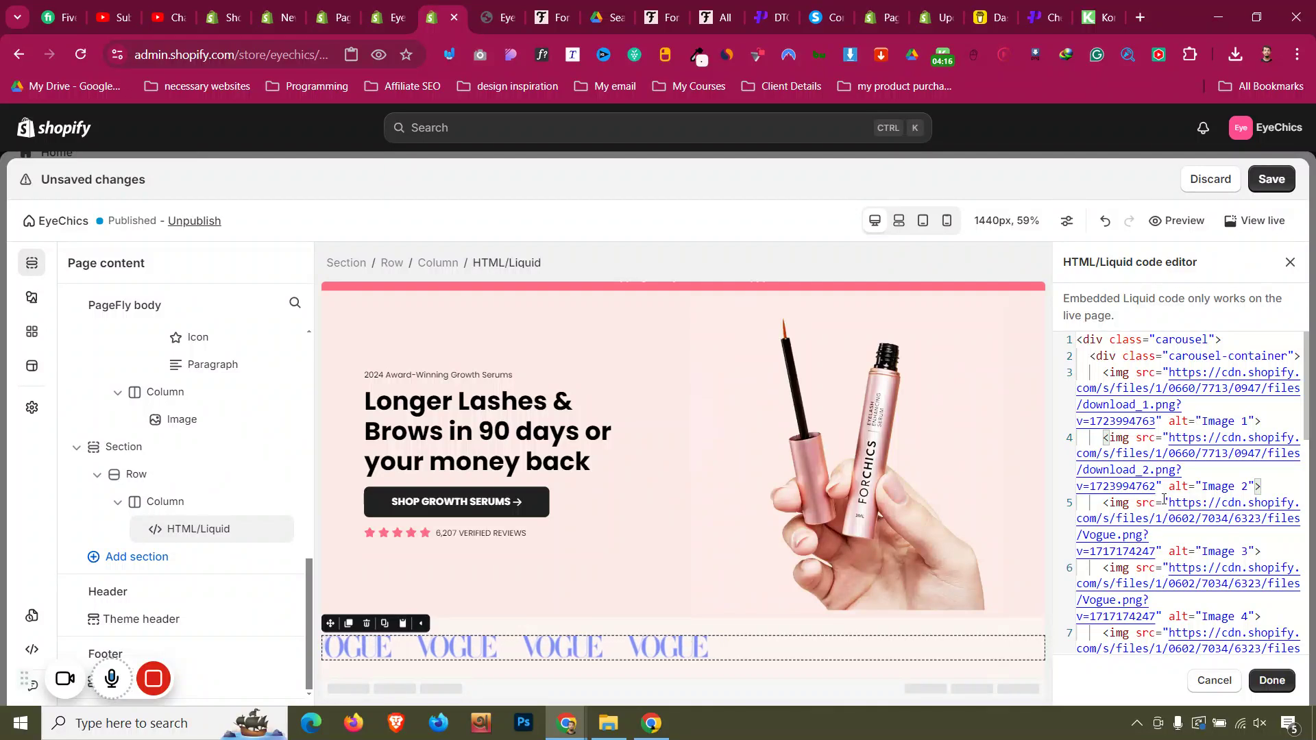
{"action": "left_click_drag", "start_coordinate": [1156, 550], "coordinate": [1169, 503]}
{"action": "key", "text": "ctrl+v"}
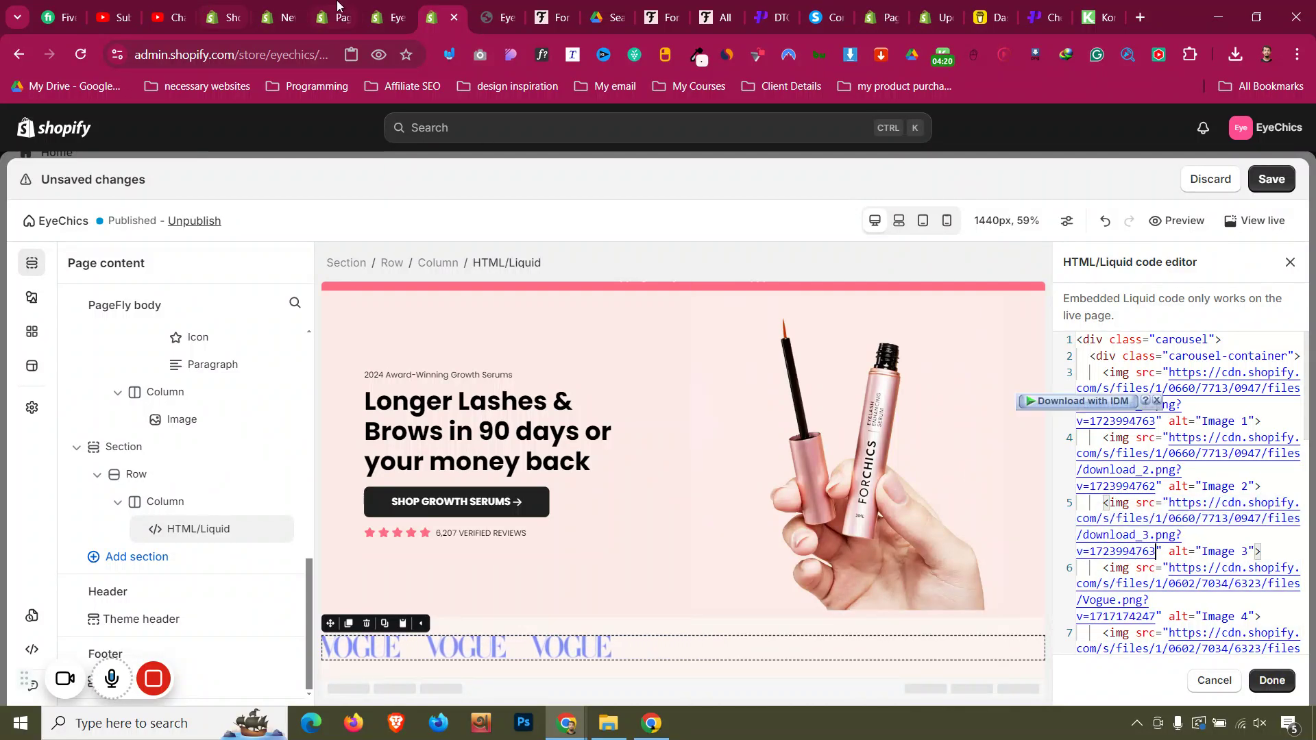
- Replace the Image 4 source URL with the store file link of the Elle logo, download_4, and apply the carousel code
{"action": "left_click", "coordinate": [391, 17]}
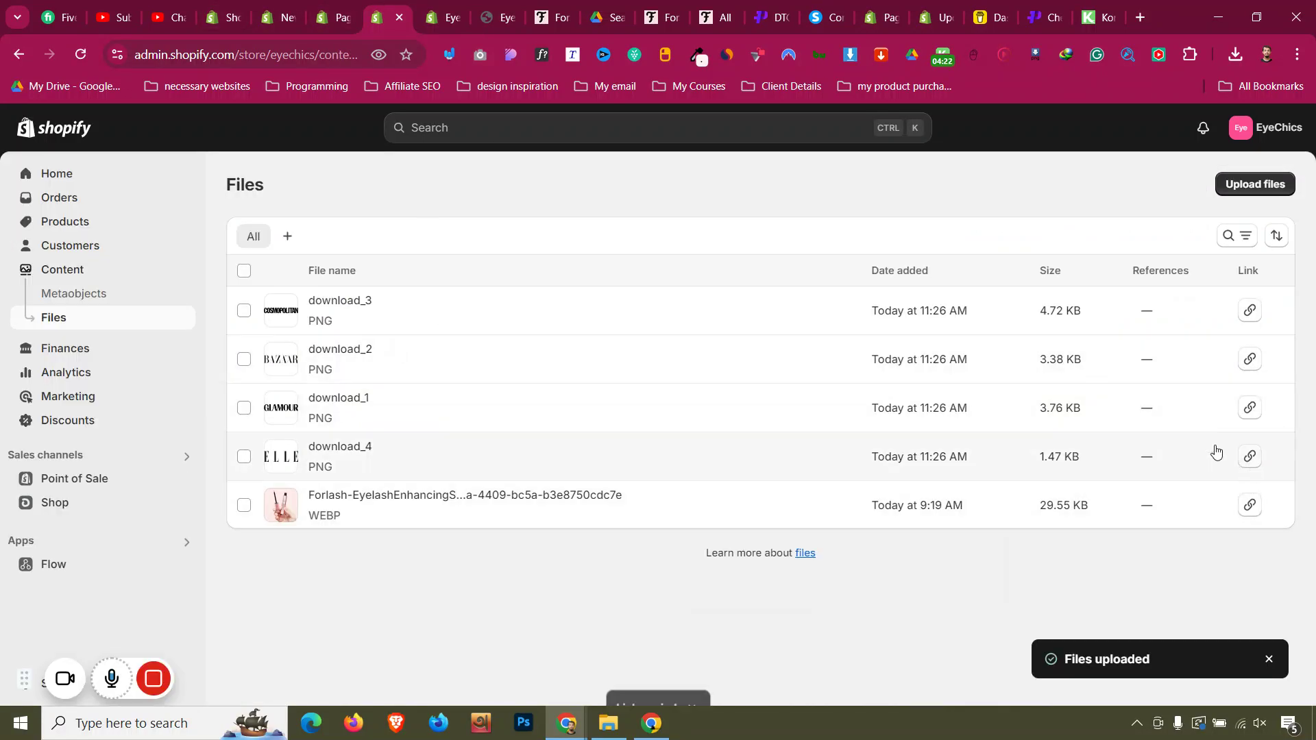
{"action": "left_click", "coordinate": [1250, 455]}
{"action": "key", "text": "ctrl+Tab"}
{"action": "scroll", "coordinate": [1155, 510], "scroll_direction": "down", "scroll_amount": 5}
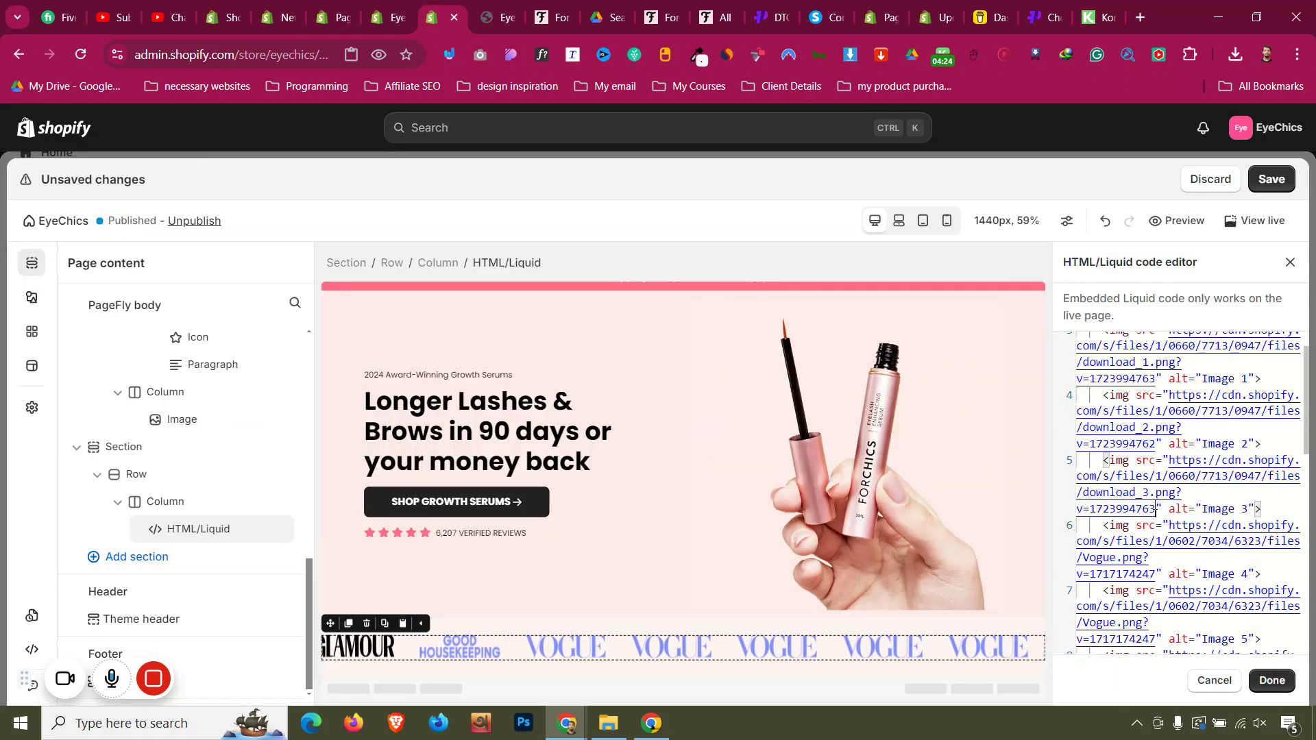
{"action": "left_click", "coordinate": [1168, 526]}
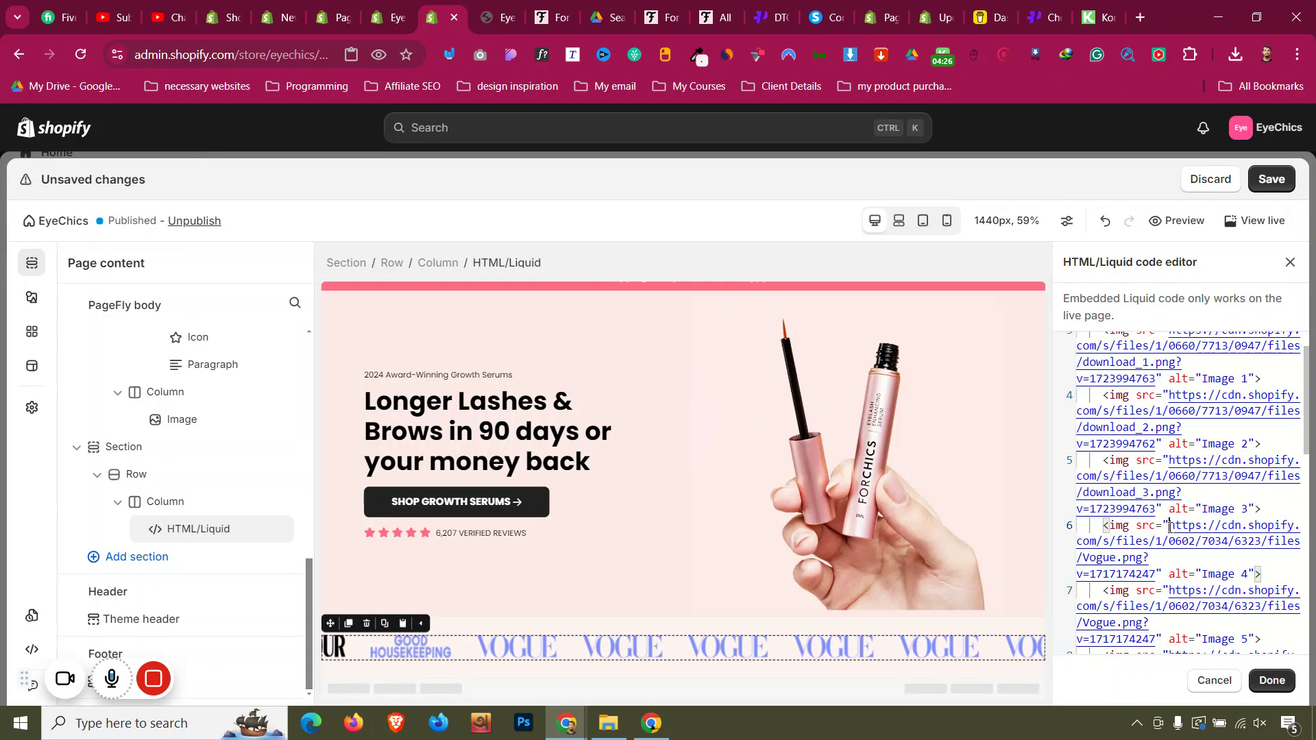
{"action": "left_click_drag", "start_coordinate": [1169, 526], "coordinate": [1157, 574]}
{"action": "key", "text": "ctrl+v"}
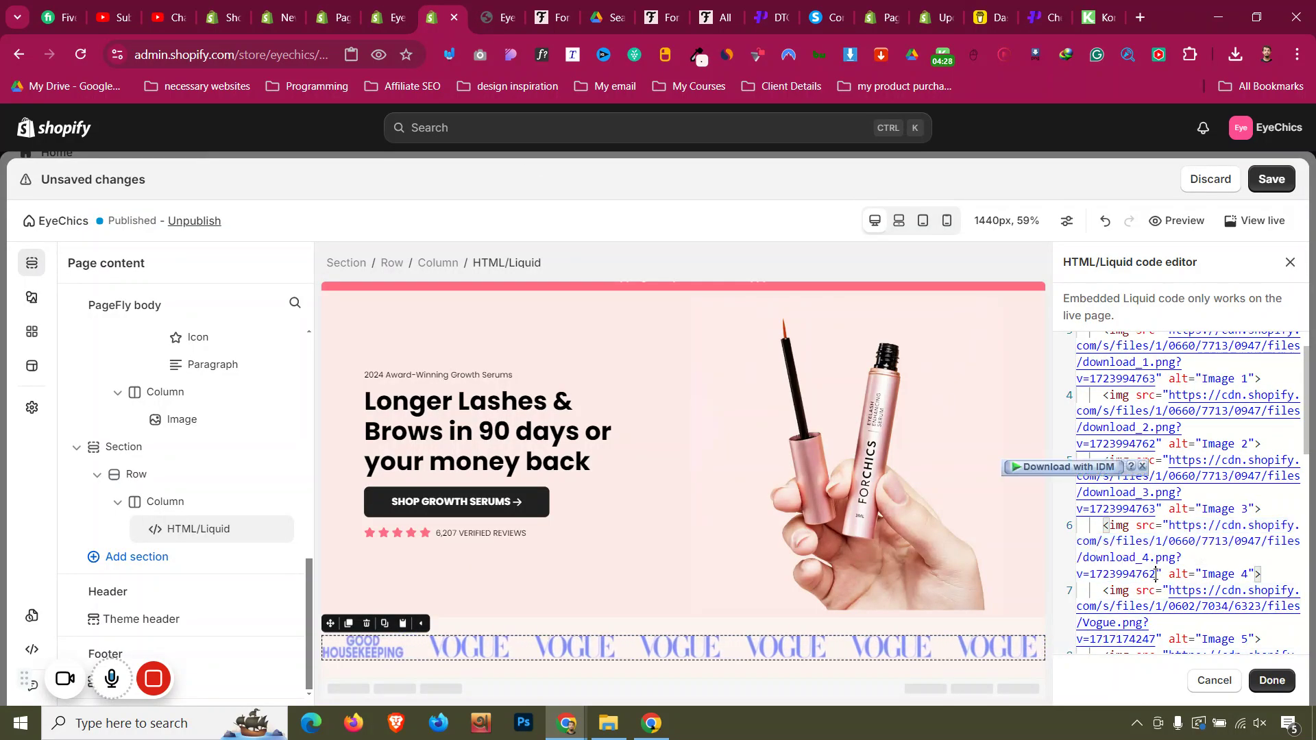
{"action": "left_click", "coordinate": [1271, 680]}
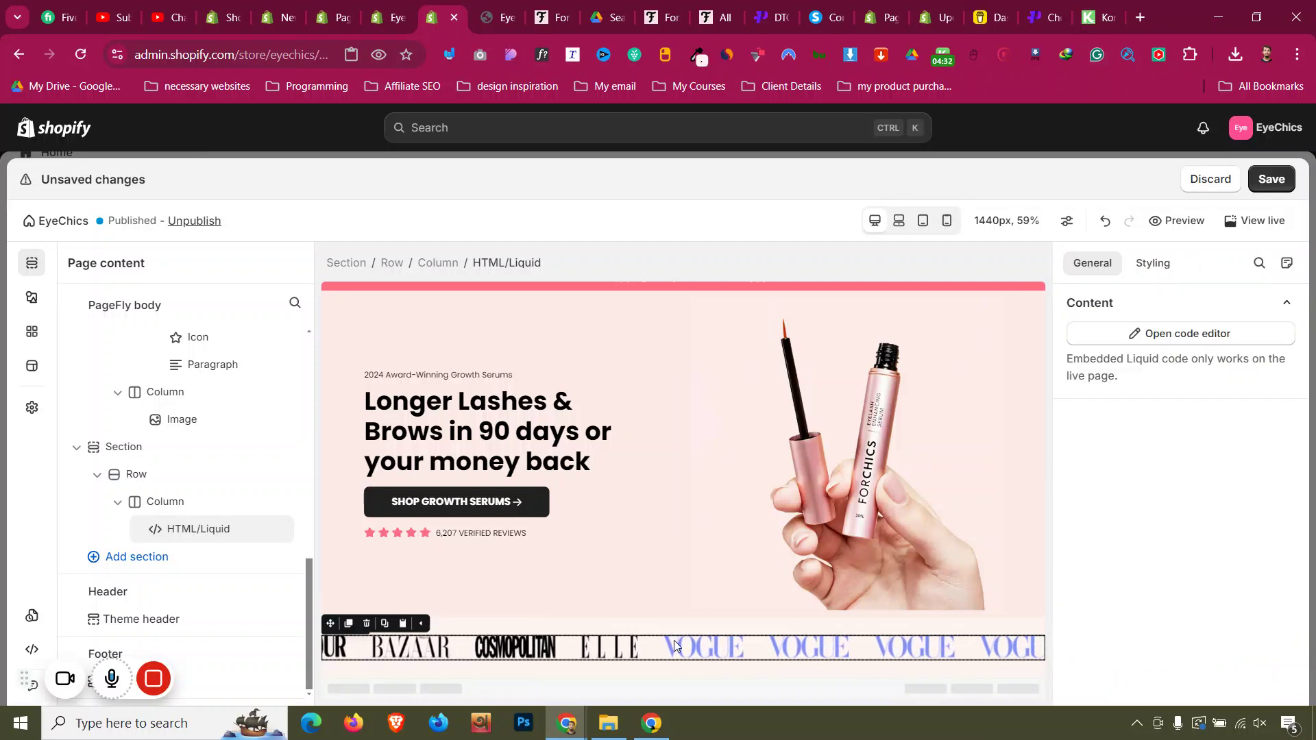
- Replace the Vogue image tags, Image 5 to Image 9, with a copy of the four new logo tags and apply the code
{"action": "left_click", "coordinate": [1179, 335]}
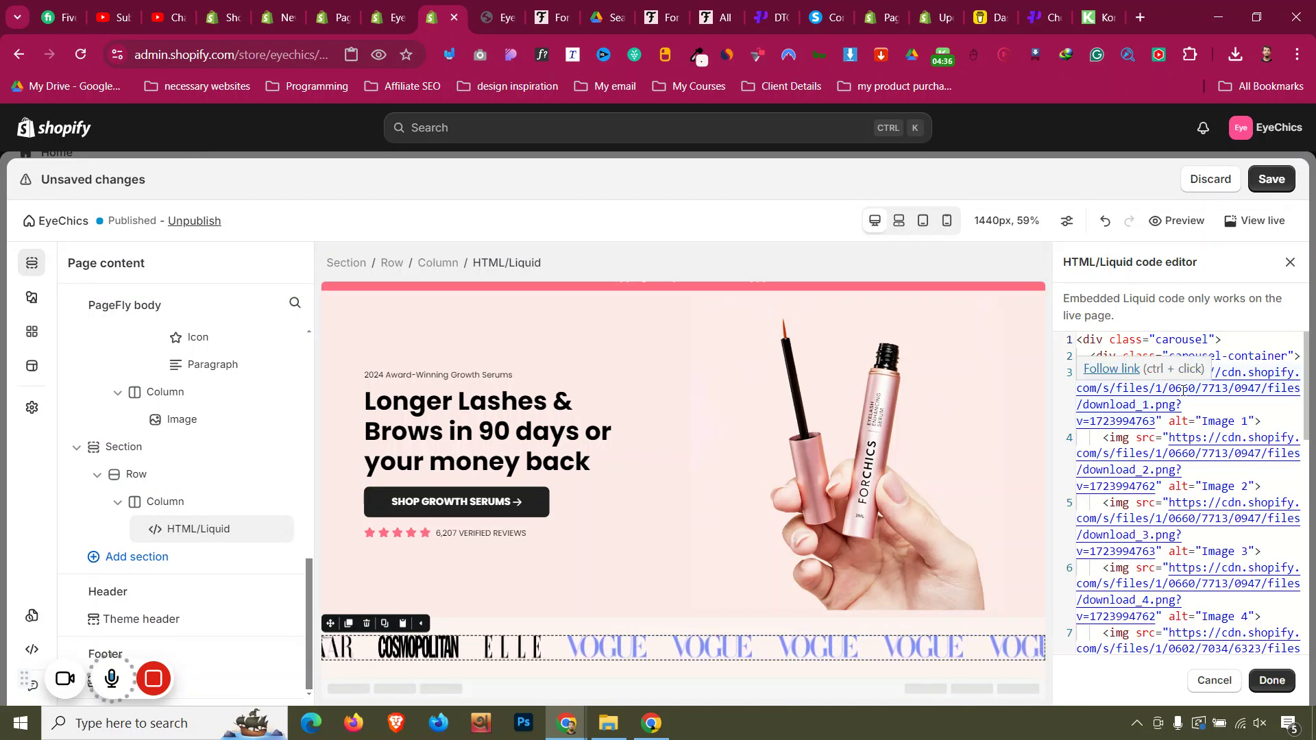
{"action": "scroll", "coordinate": [1183, 390], "scroll_direction": "down", "scroll_amount": 5}
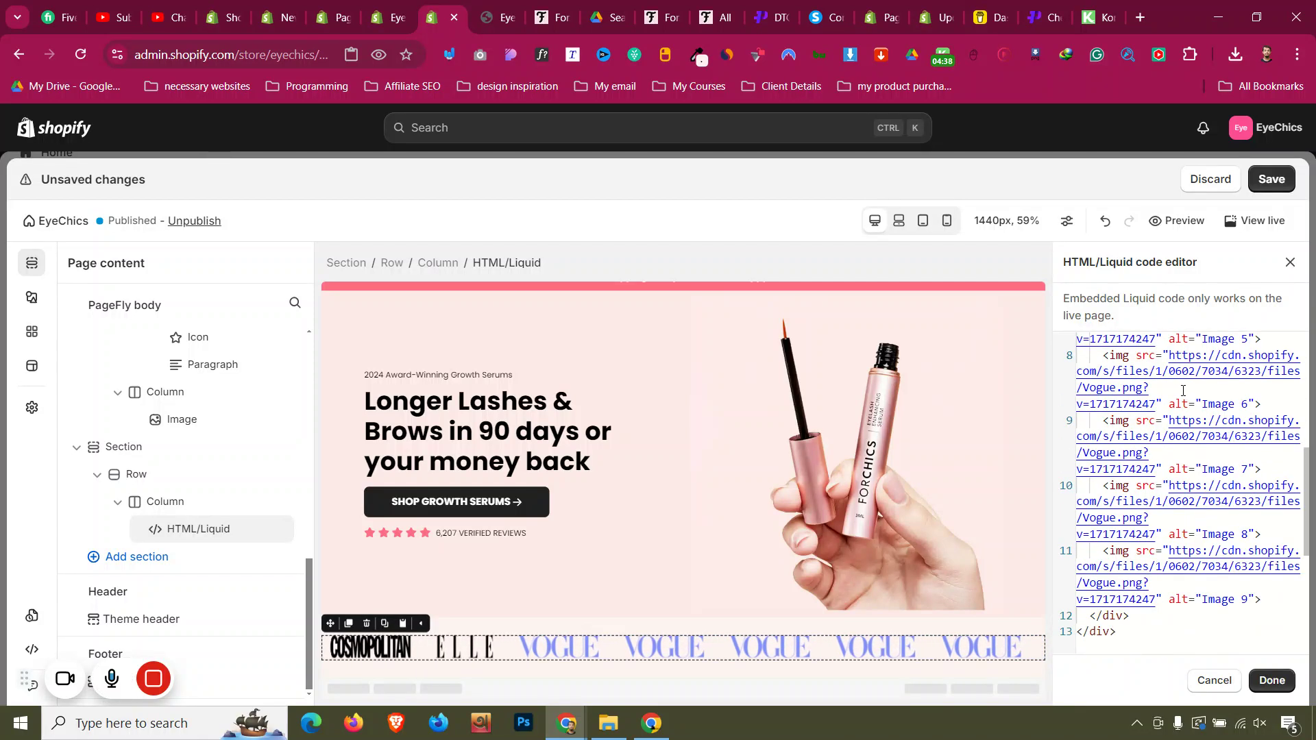
{"action": "scroll", "coordinate": [1182, 390], "scroll_direction": "up", "scroll_amount": 5}
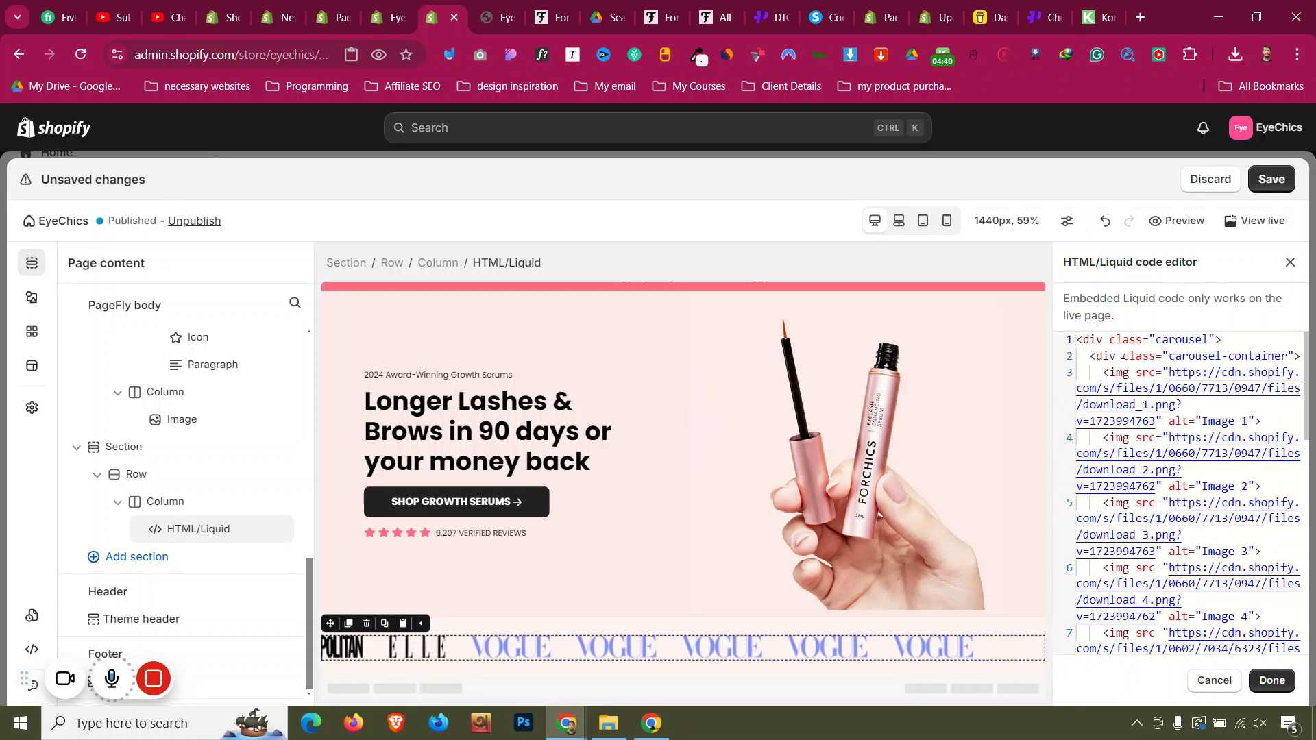
{"action": "left_click", "coordinate": [1105, 372]}
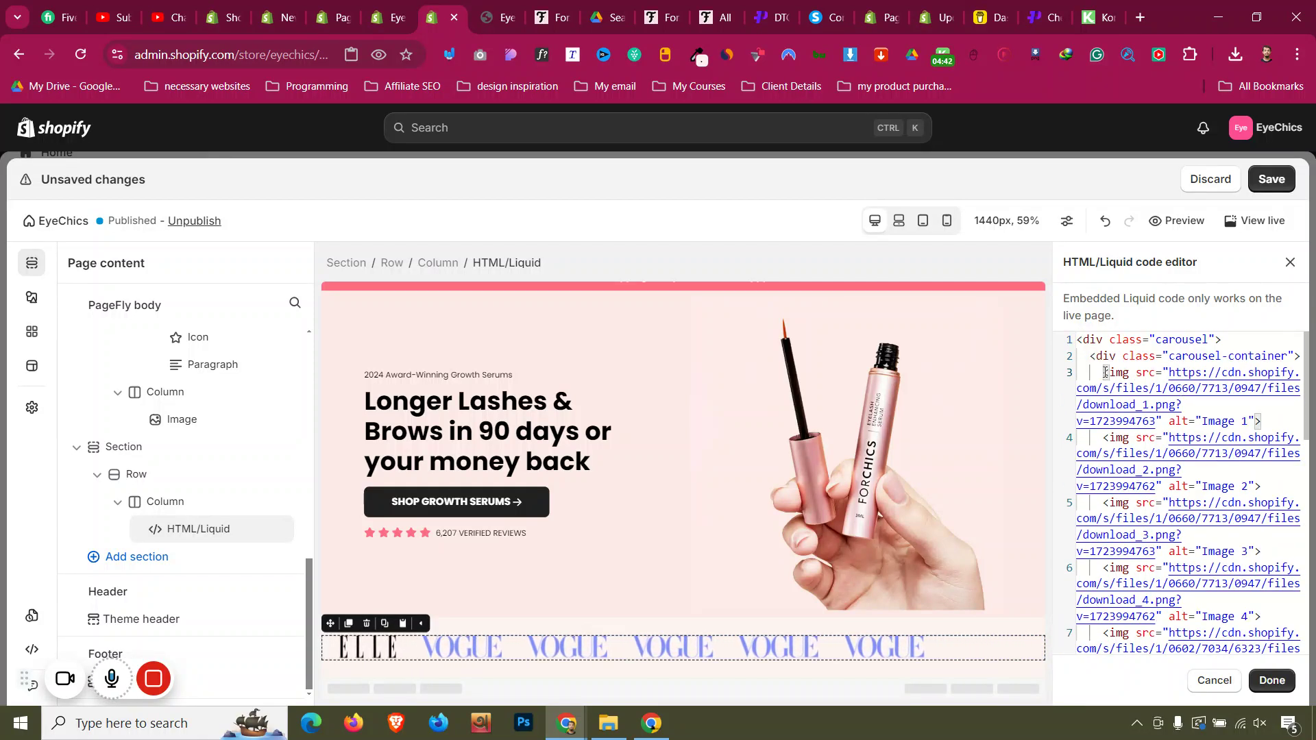
{"action": "left_click_drag", "start_coordinate": [1105, 372], "coordinate": [1274, 448]}
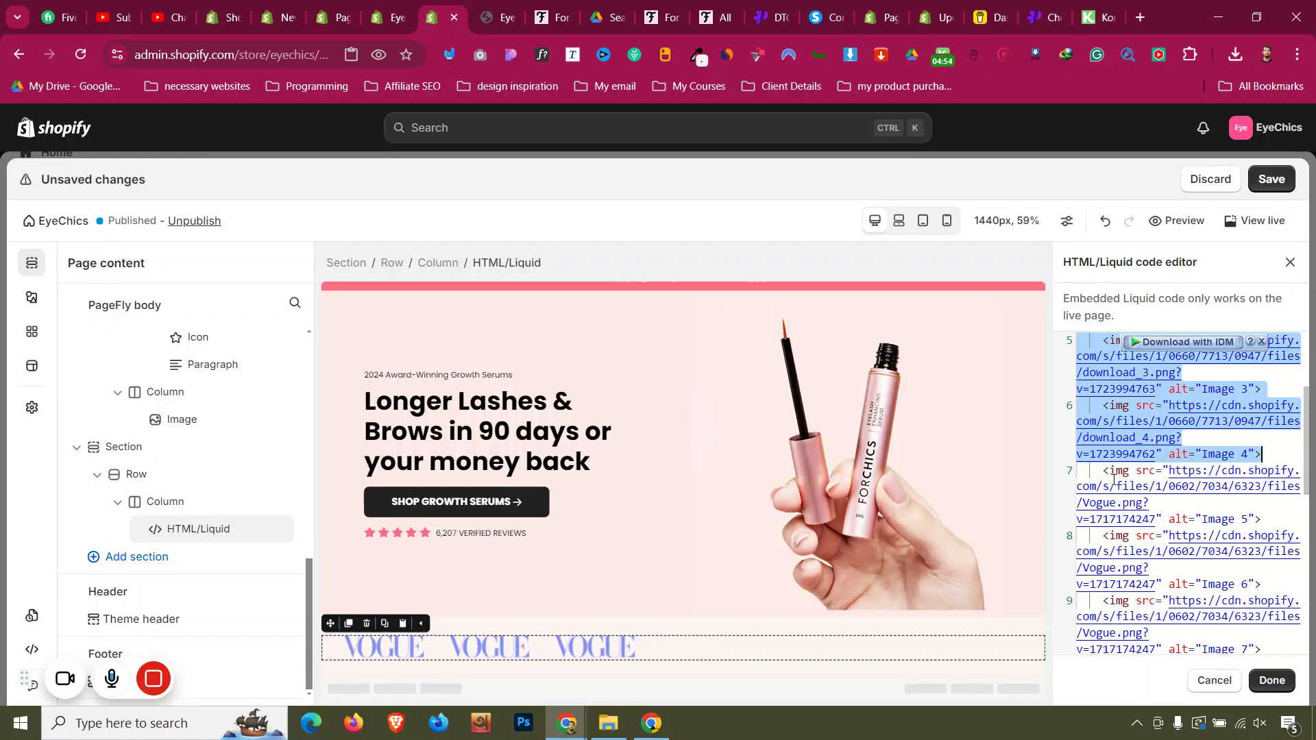
{"action": "left_click_drag", "start_coordinate": [1106, 478], "coordinate": [1256, 445]}
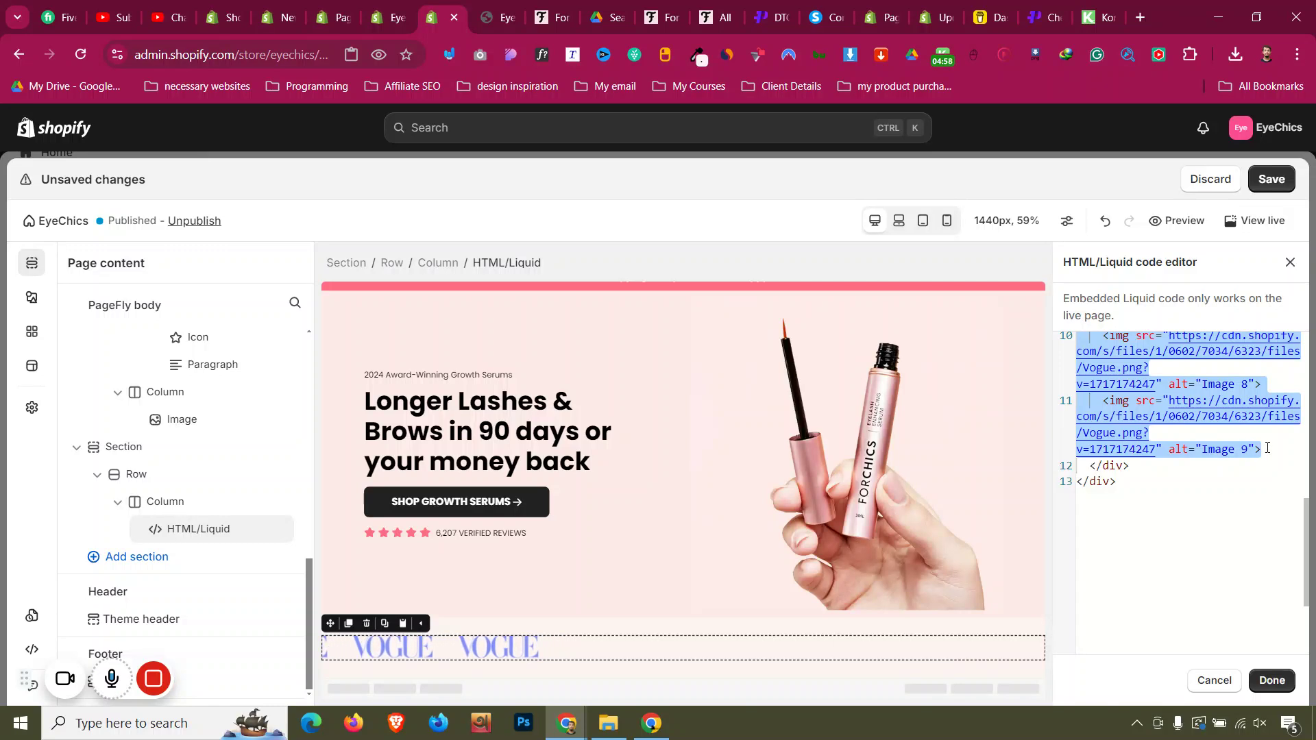
{"action": "key", "text": "BackSpace"}
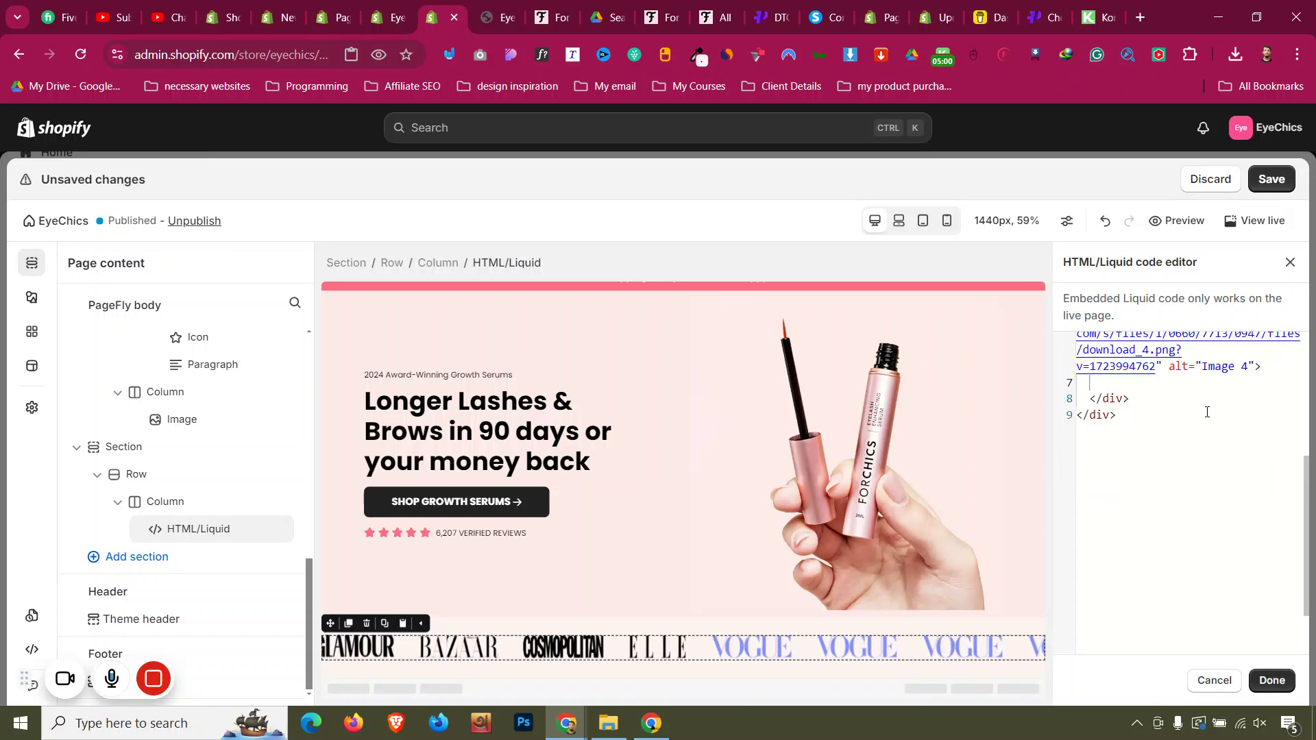
{"action": "key", "text": "ctrl+v"}
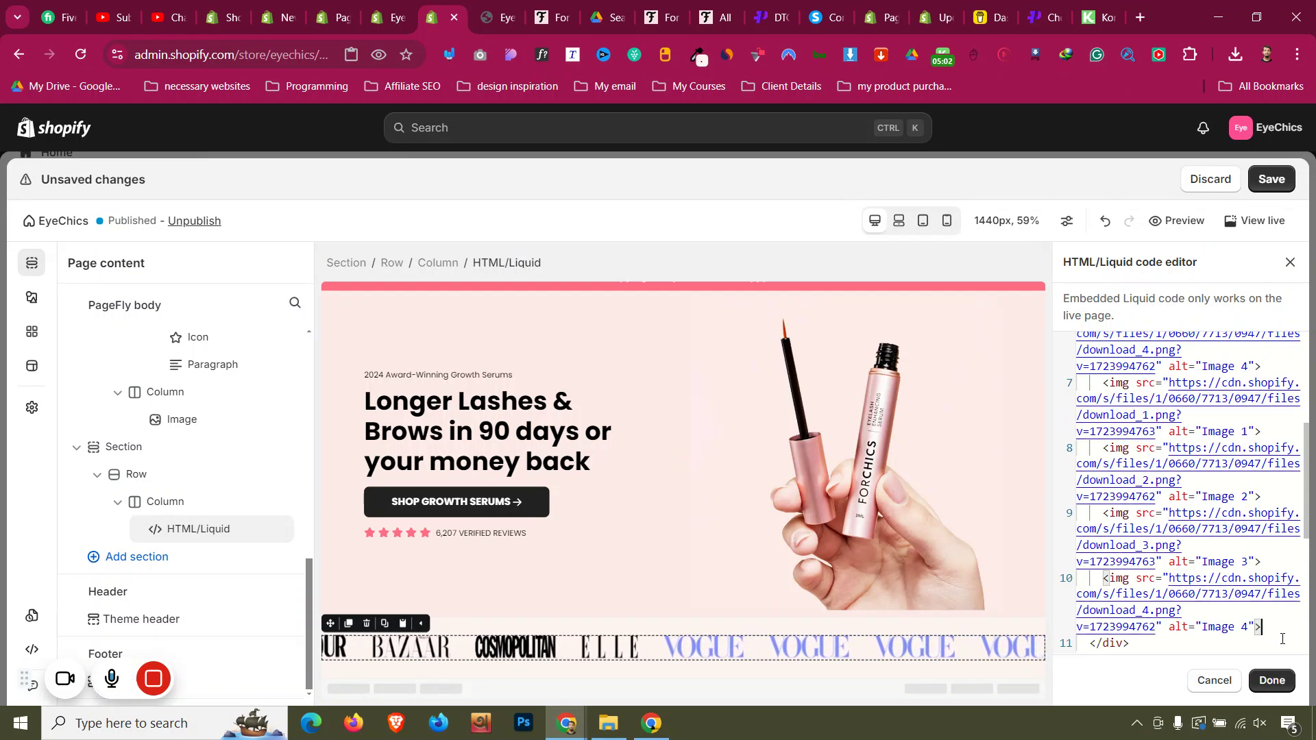
{"action": "left_click", "coordinate": [1275, 685]}
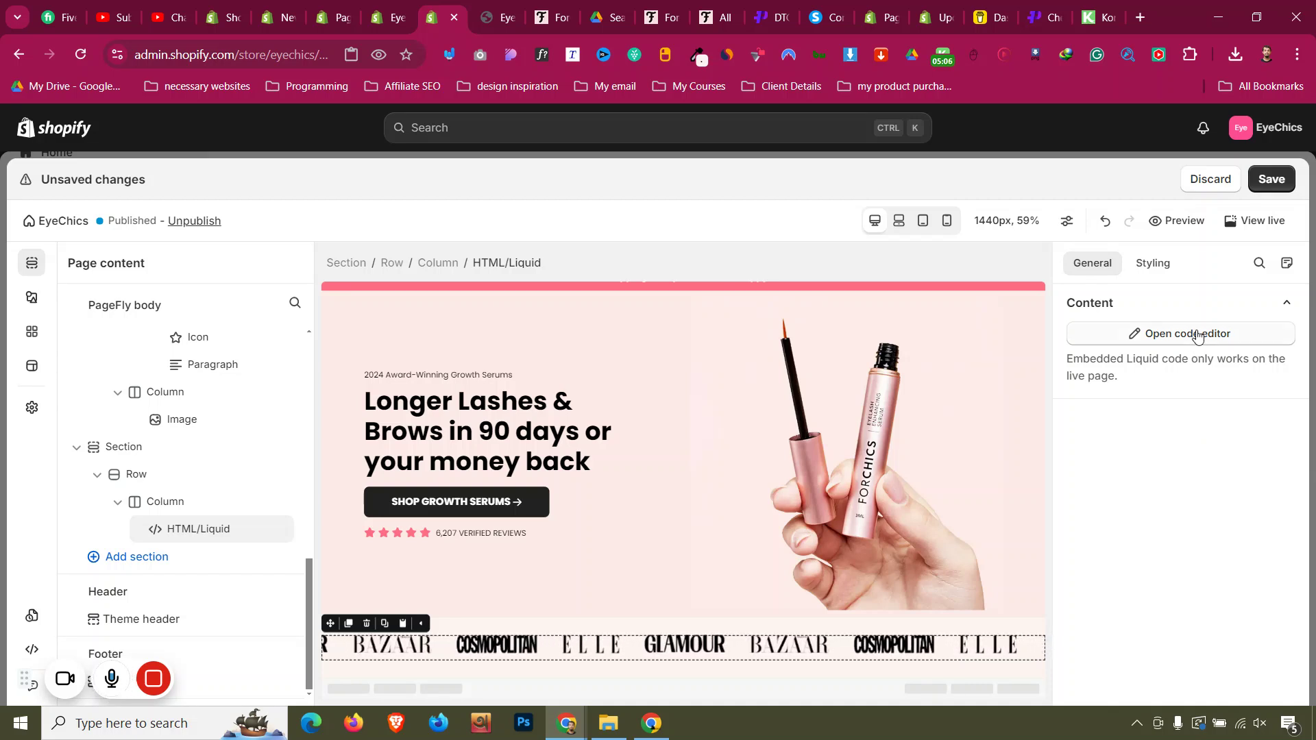
- Save and publish the page, and check the scrolling logo strip on the live EyeChics store page
{"action": "key", "text": "ctrl+s"}
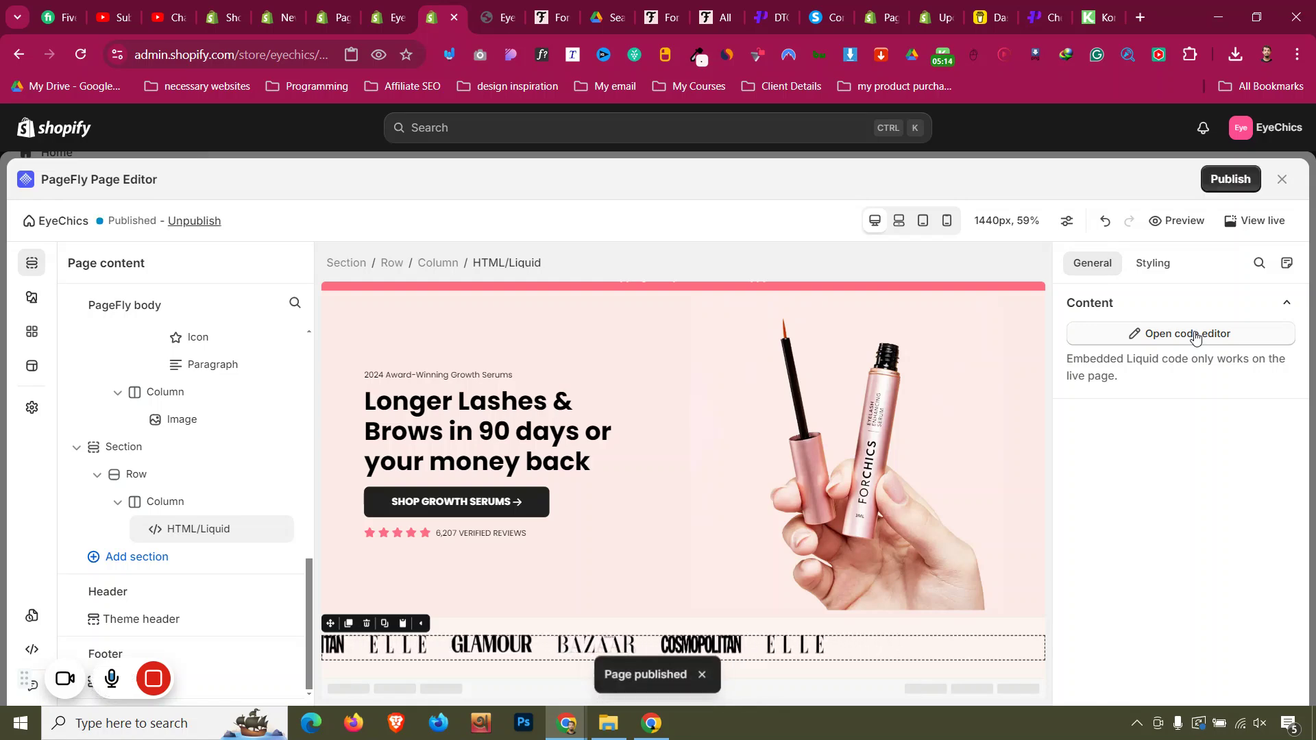
{"action": "left_click", "coordinate": [1250, 235]}
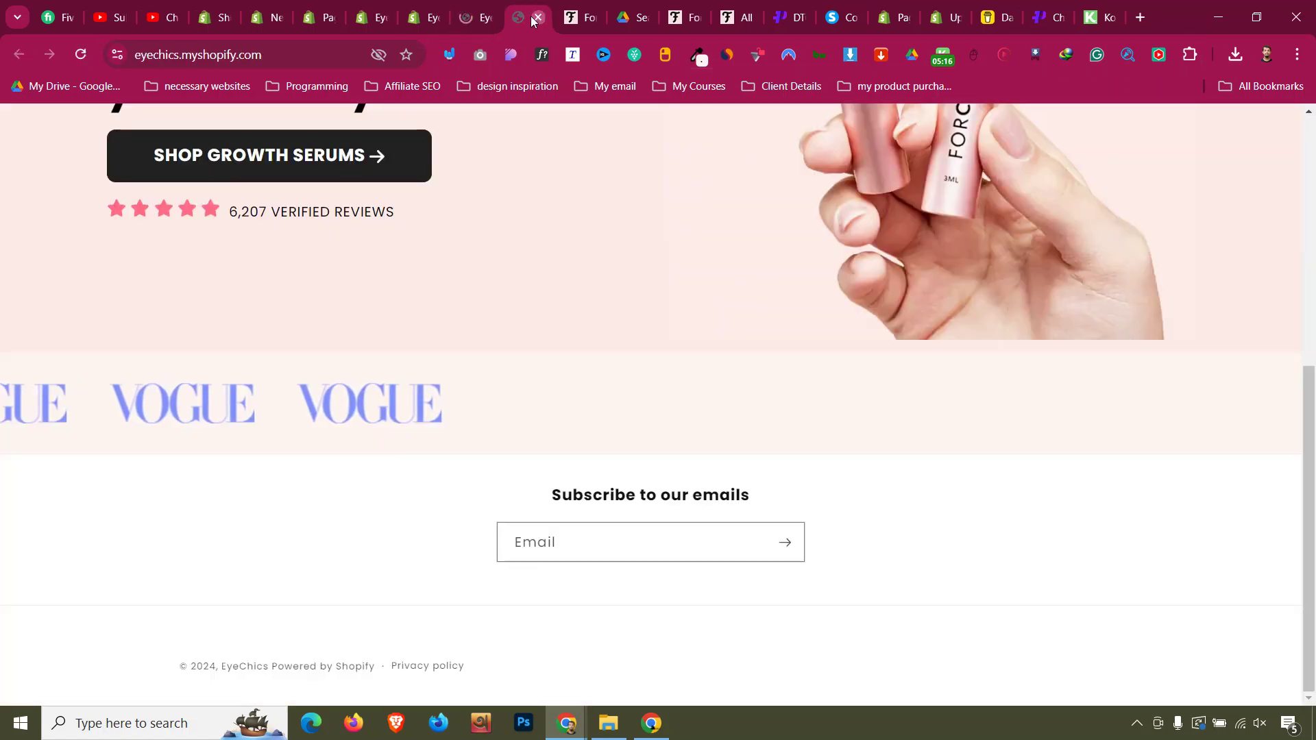
{"action": "scroll", "coordinate": [581, 364], "scroll_direction": "down", "scroll_amount": 5}
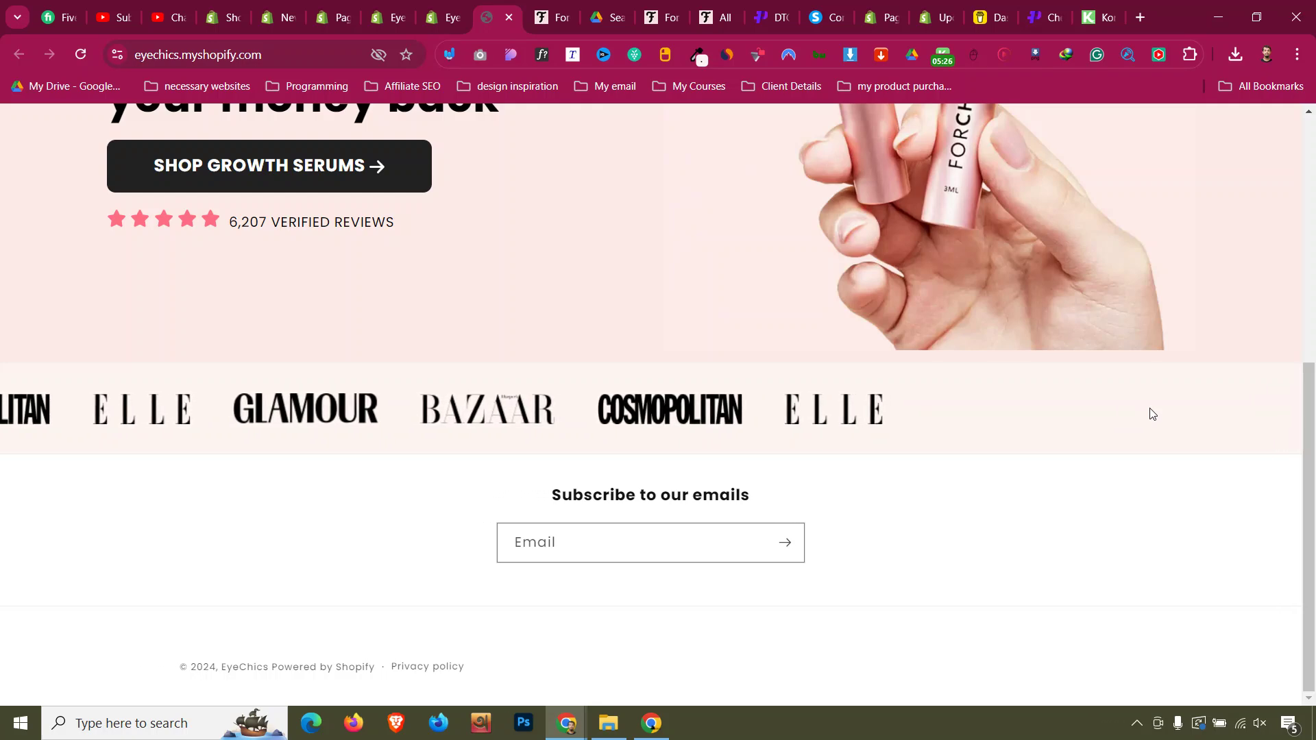
- Add two more copies of the four logo image tags at the end of the carousel container and publish the page
{"action": "key", "text": "ctrl+shift+Tab"}
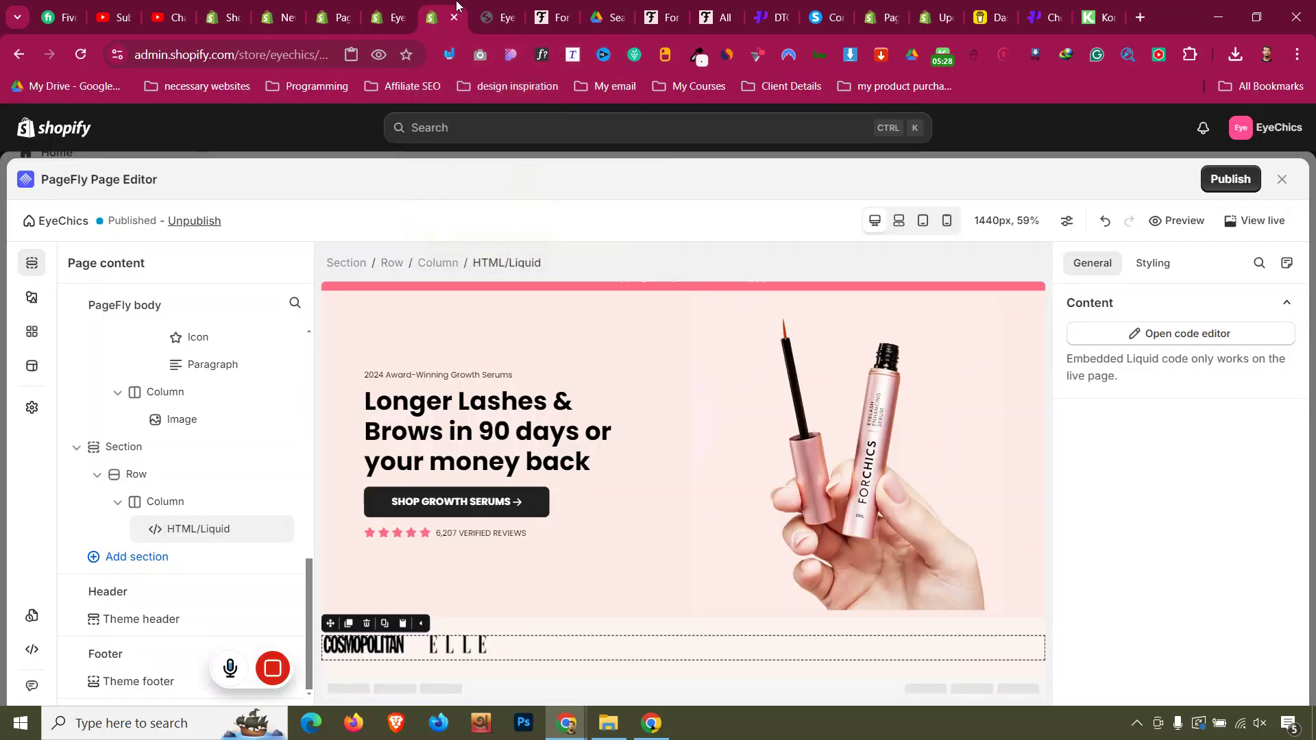
{"action": "left_click", "coordinate": [1210, 336]}
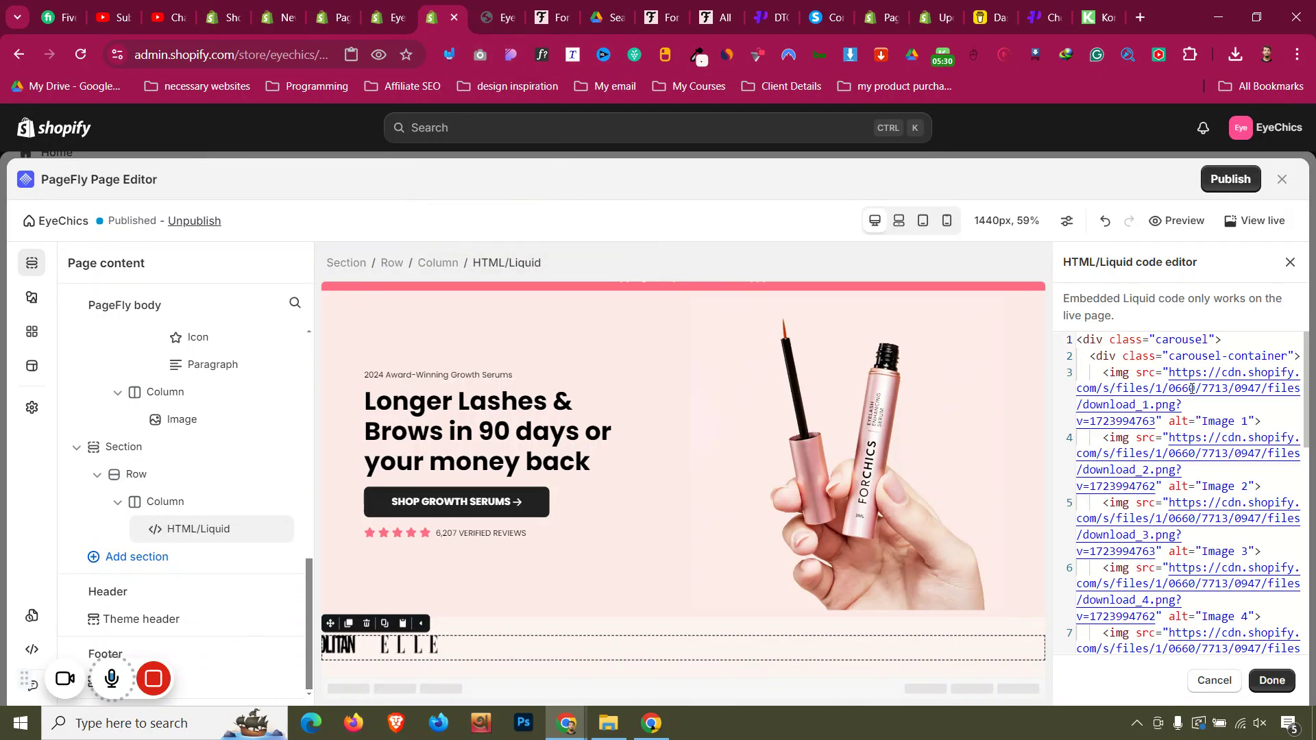
{"action": "scroll", "coordinate": [1188, 411], "scroll_direction": "down", "scroll_amount": 6}
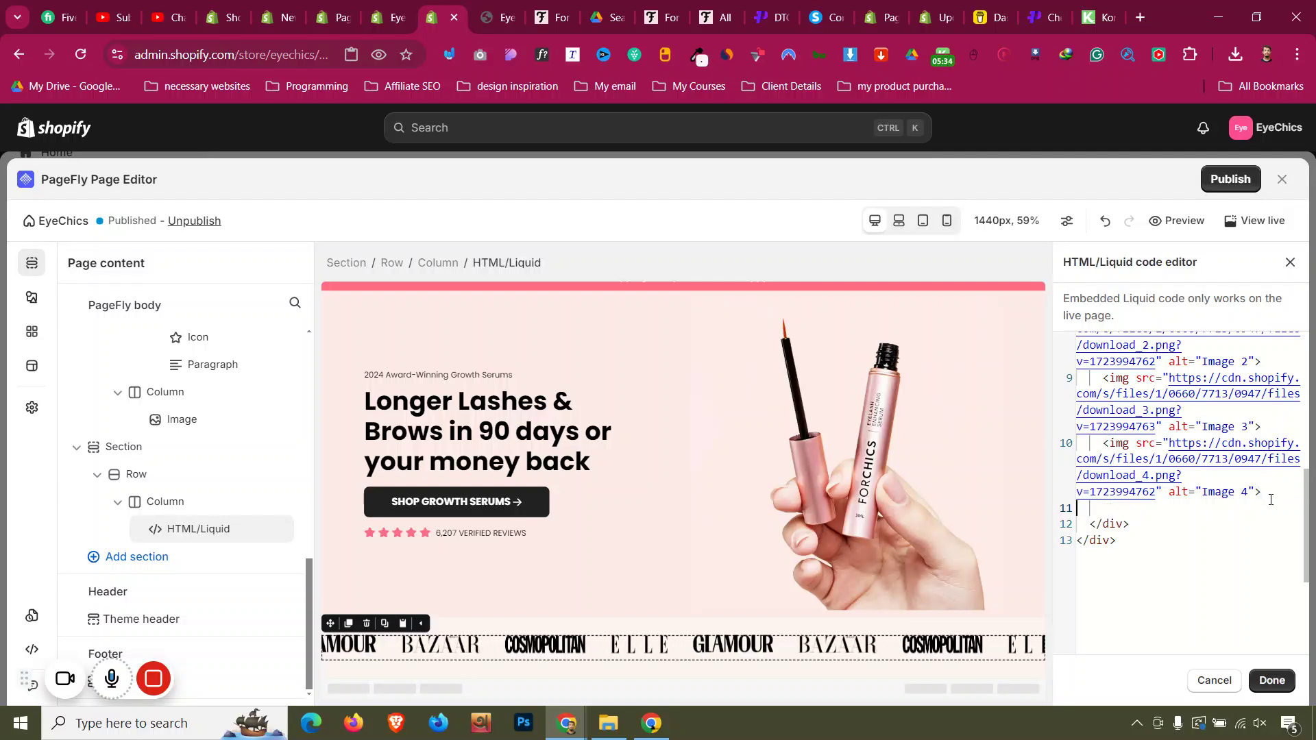
{"action": "key", "text": "ctrl+v"}
{"action": "key", "text": "ctrl+v"}
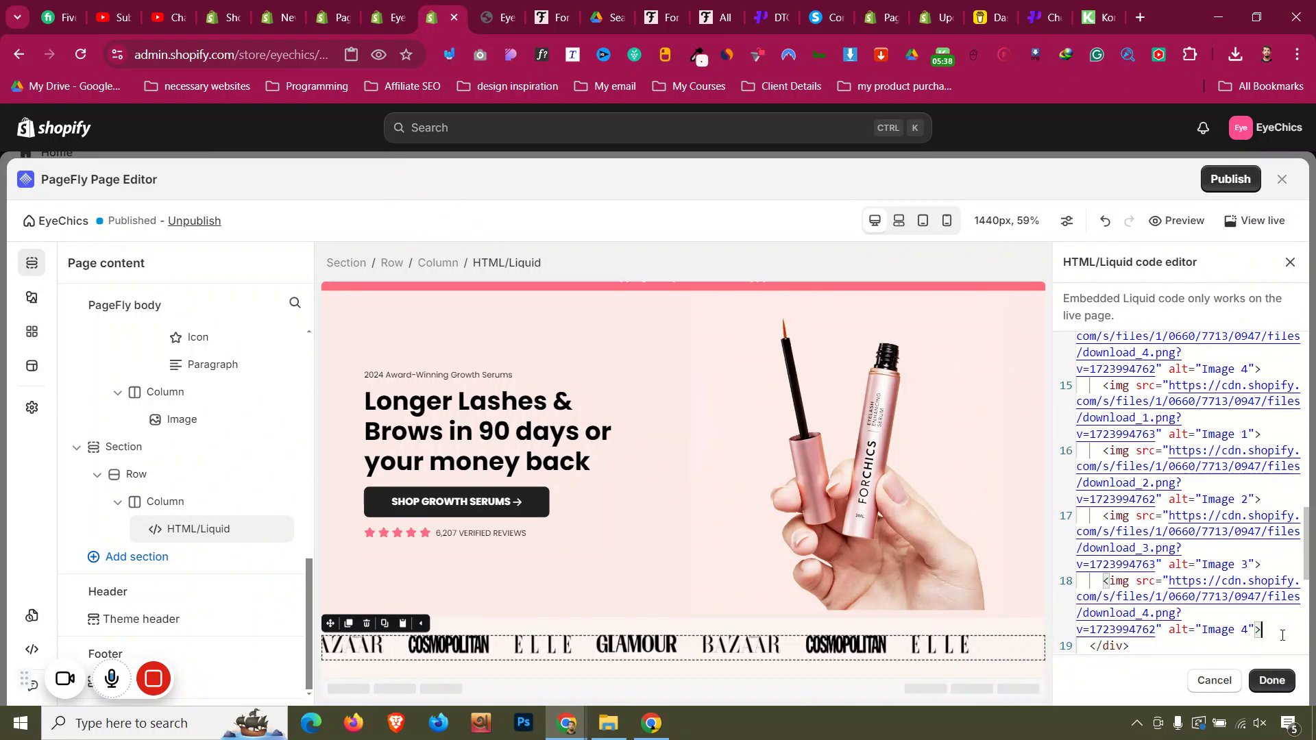
{"action": "left_click", "coordinate": [1273, 681]}
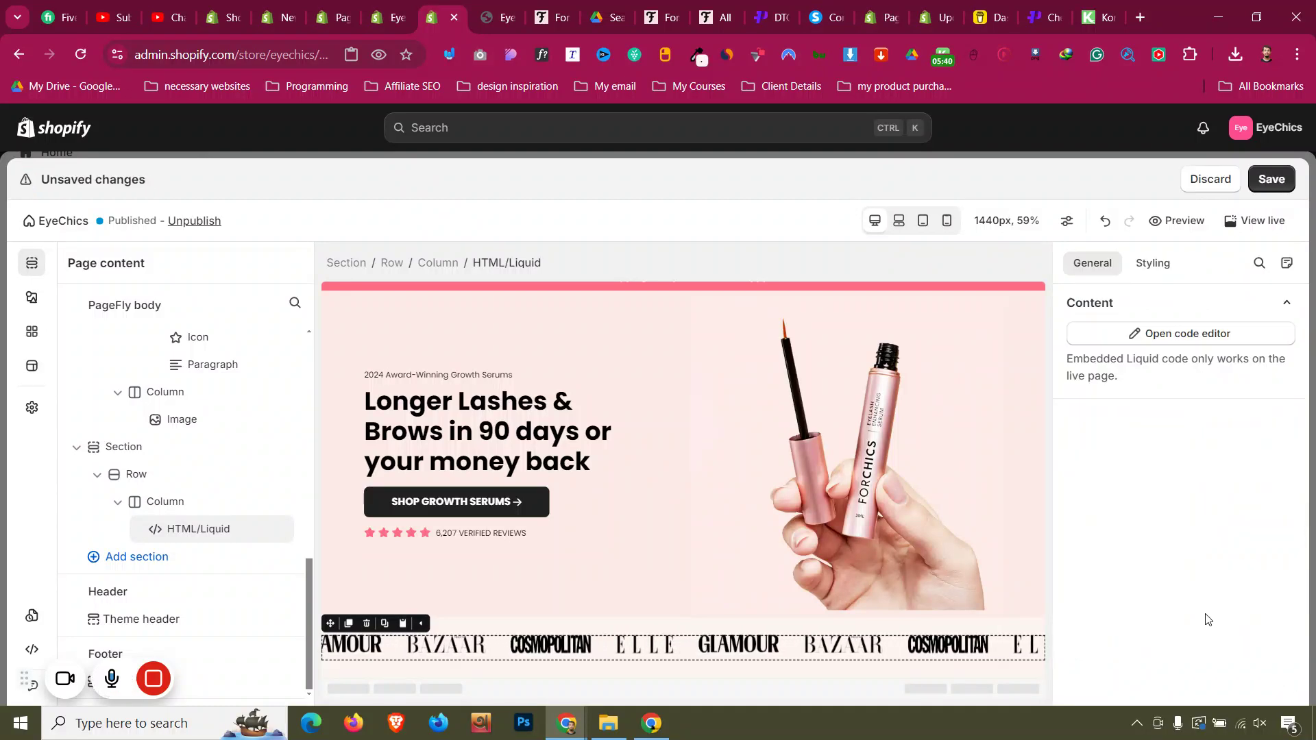
{"action": "key", "text": "ctrl+s"}
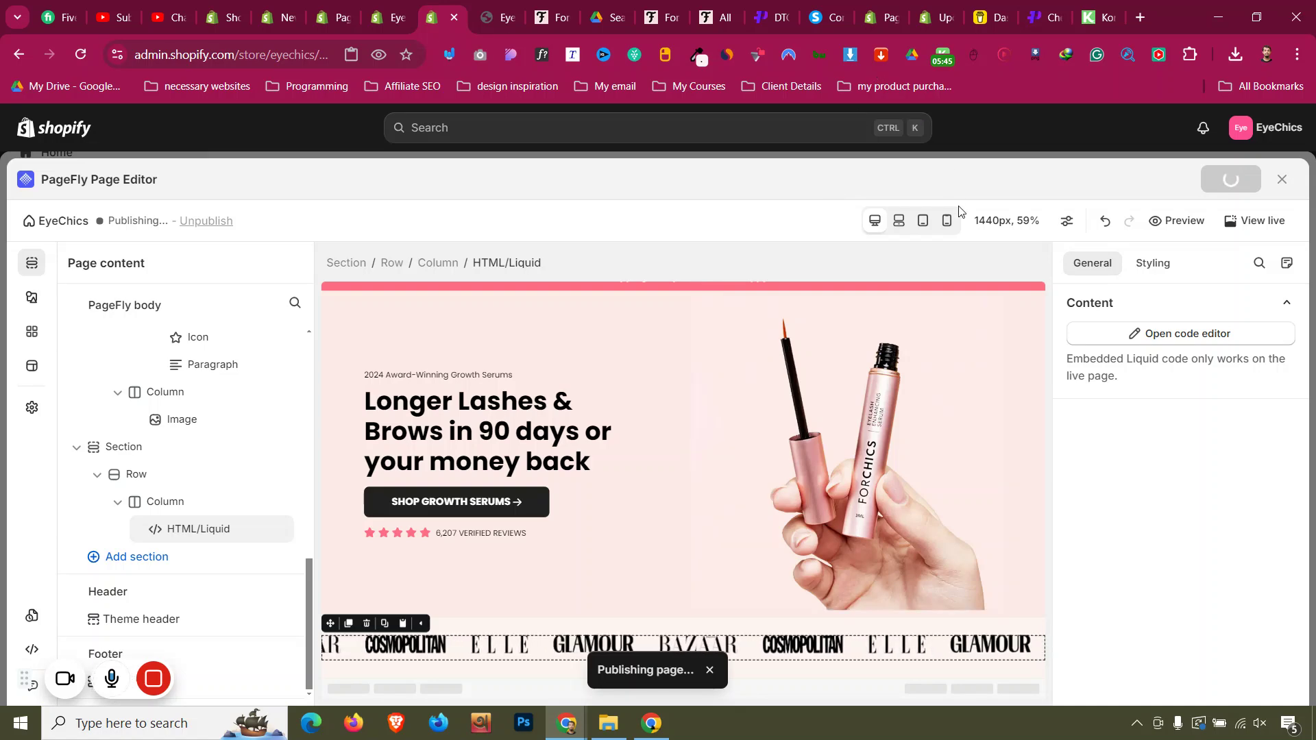
- Check the logo strip section in the mobile layout and return to the desktop layout
{"action": "left_click", "coordinate": [948, 220]}
{"action": "scroll", "coordinate": [616, 480], "scroll_direction": "down", "scroll_amount": 4}
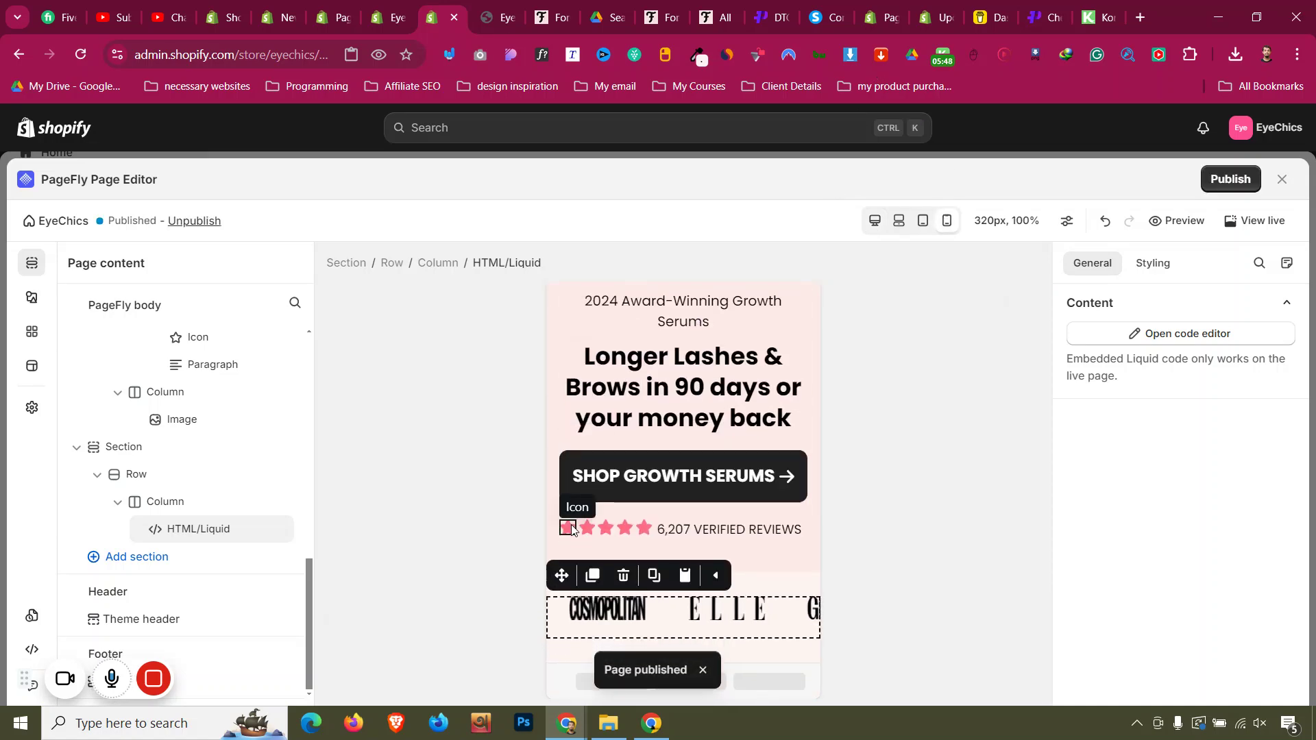
{"action": "left_click", "coordinate": [769, 581]}
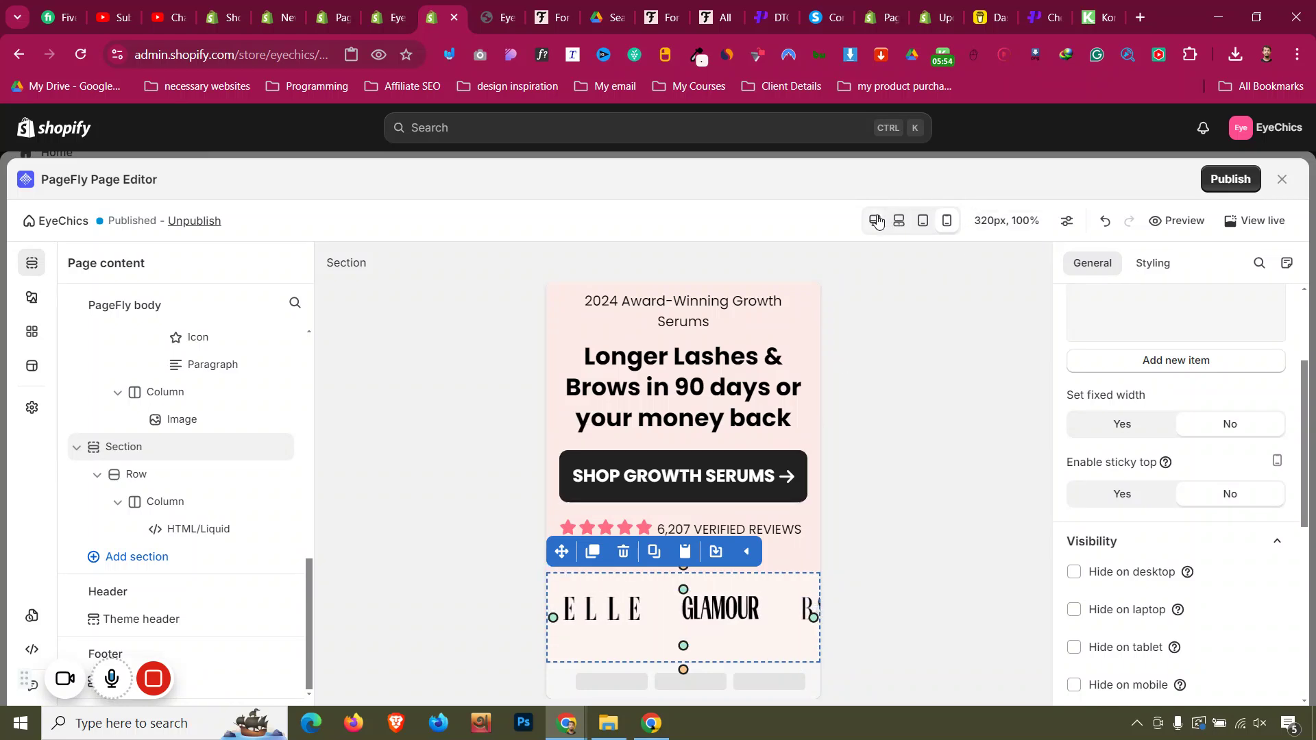
{"action": "left_click", "coordinate": [876, 221]}
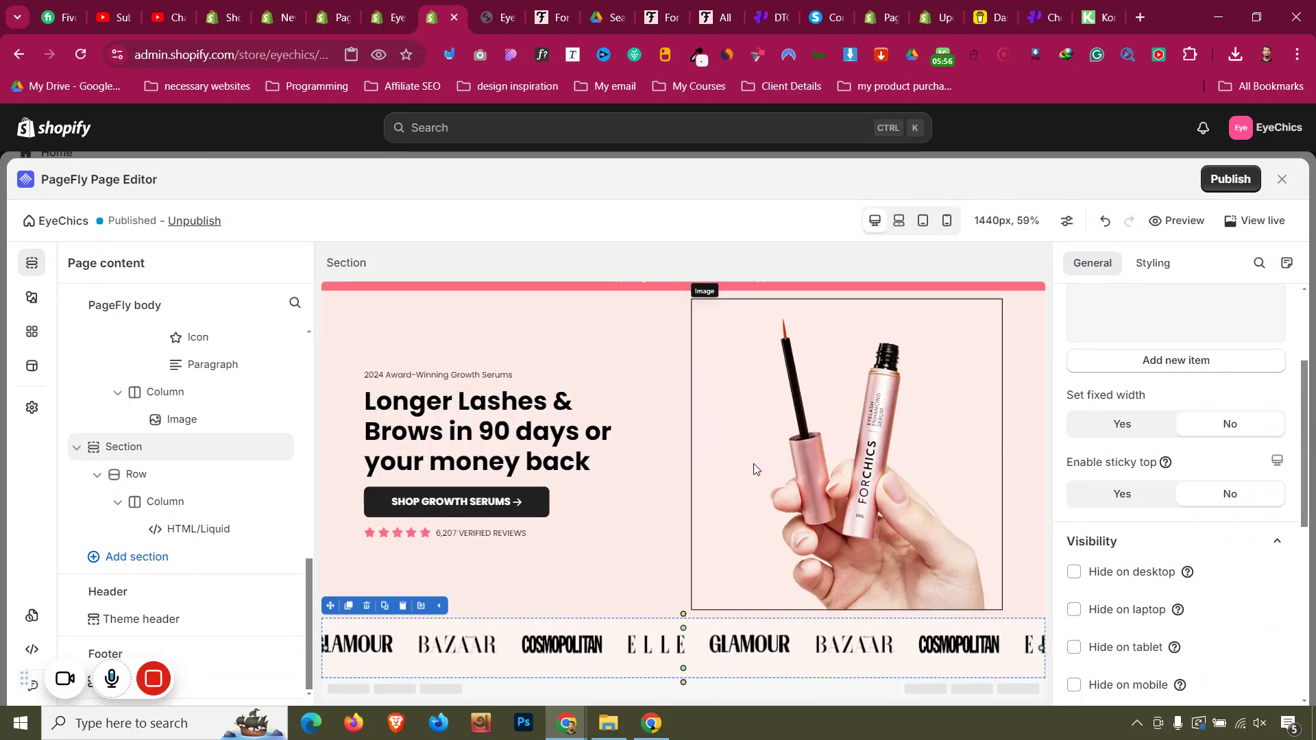
- Publish the page and examine the Bestsellers section and the sections below it on the forchics.com home page
{"action": "left_click", "coordinate": [1230, 179]}
{"action": "left_click", "coordinate": [552, 17]}
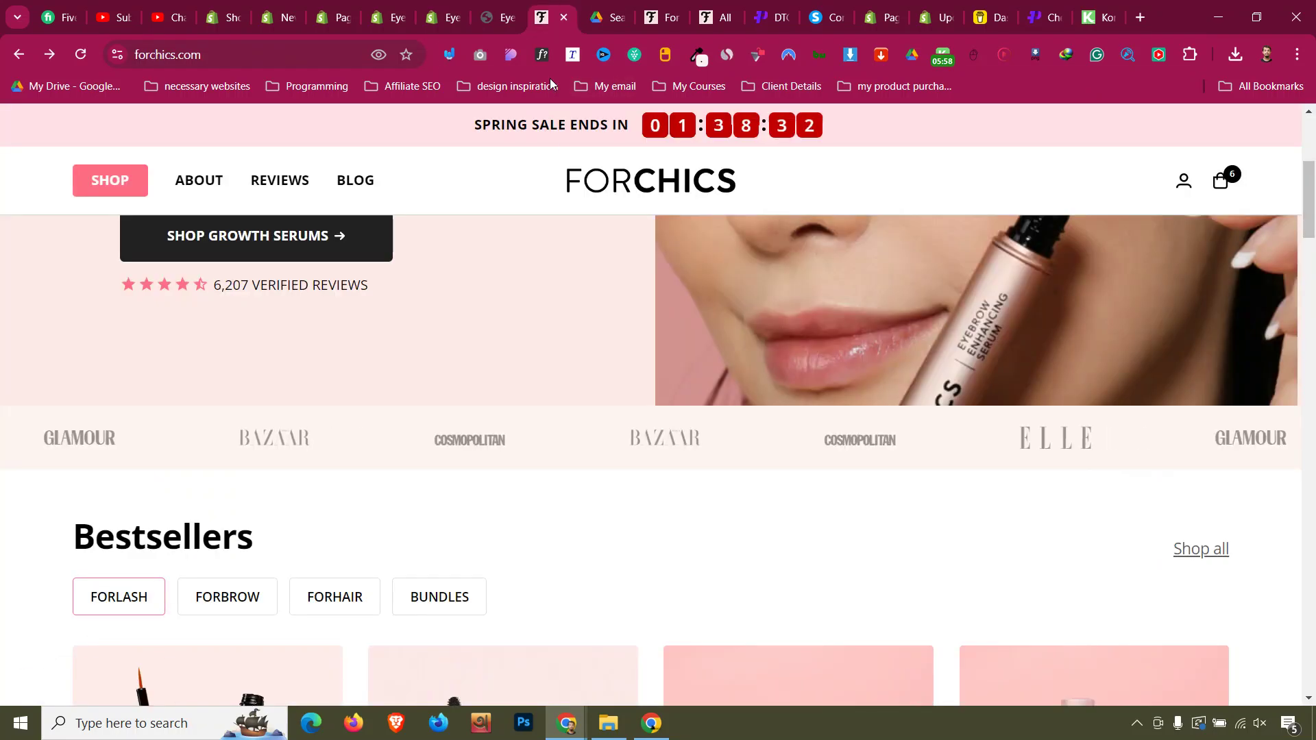
{"action": "scroll", "coordinate": [549, 412], "scroll_direction": "down", "scroll_amount": 12}
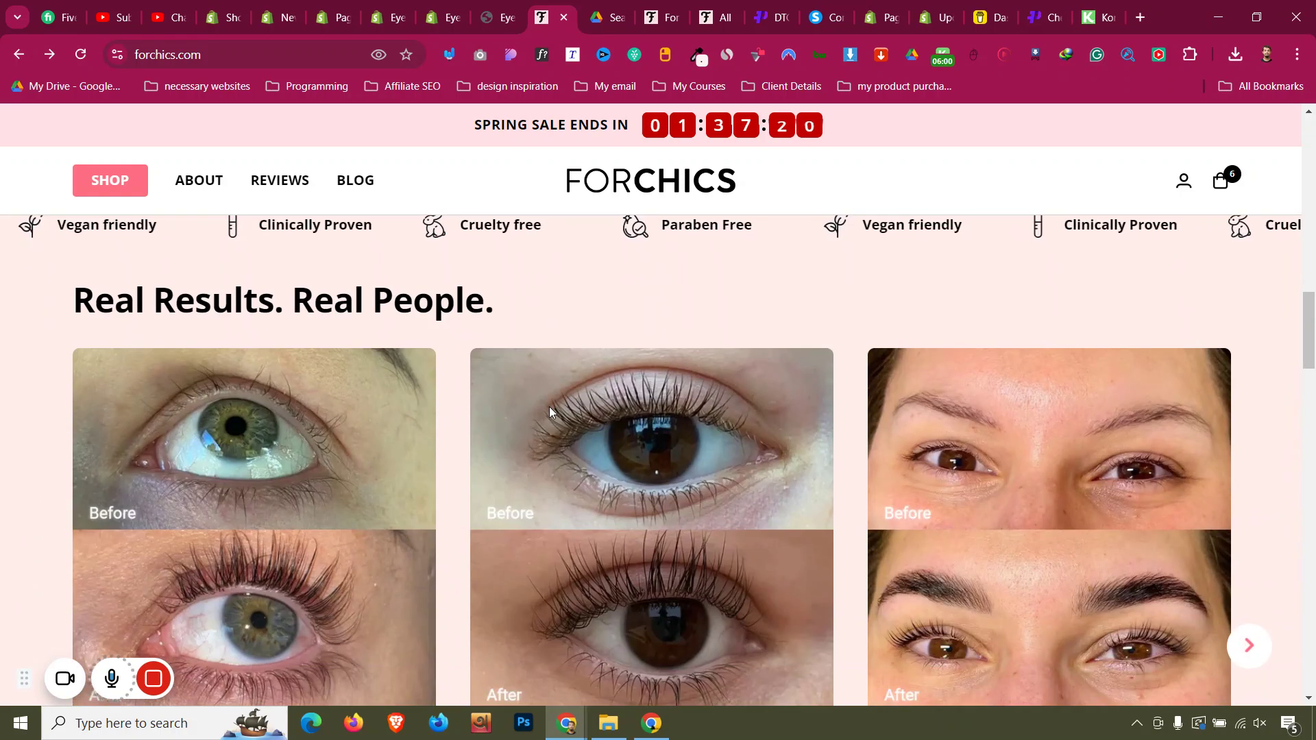
{"action": "scroll", "coordinate": [549, 411], "scroll_direction": "up", "scroll_amount": 7}
{"action": "scroll", "coordinate": [548, 411], "scroll_direction": "down", "scroll_amount": 3}
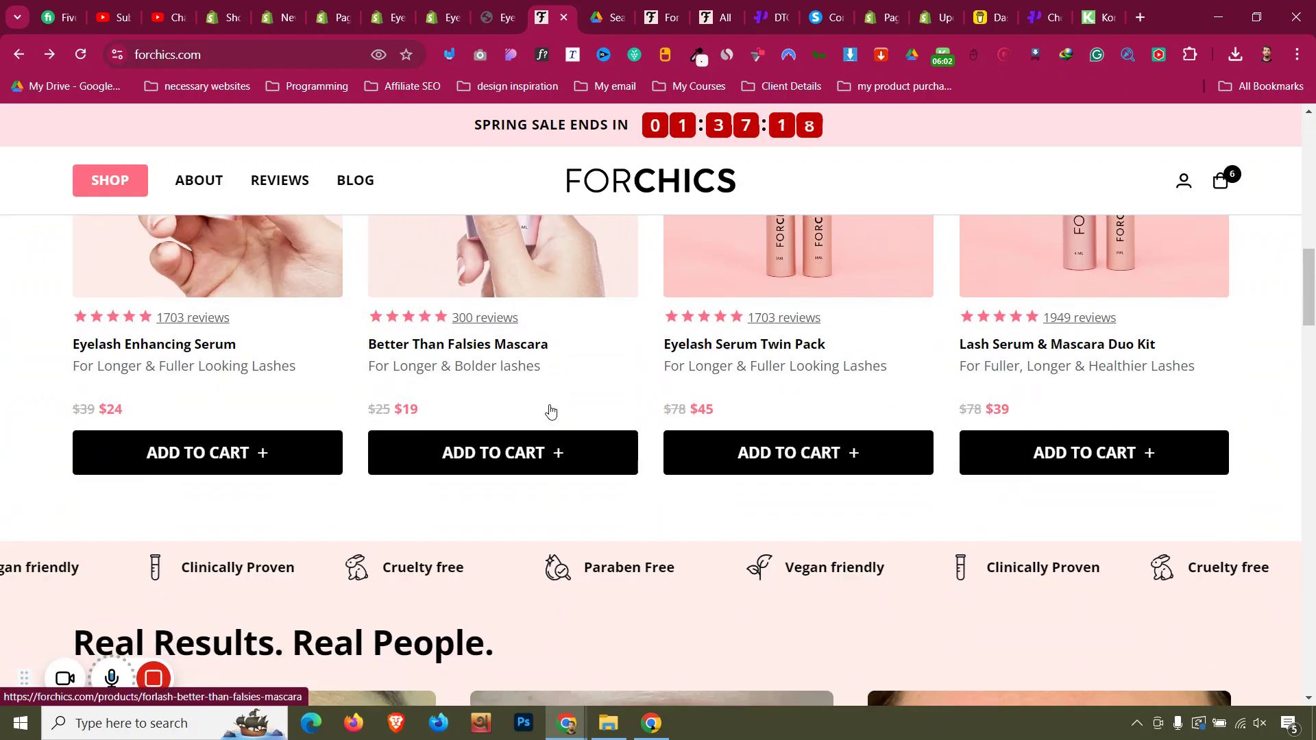
{"action": "scroll", "coordinate": [547, 411], "scroll_direction": "up", "scroll_amount": 8}
{"action": "scroll", "coordinate": [271, 414], "scroll_direction": "down", "scroll_amount": 3}
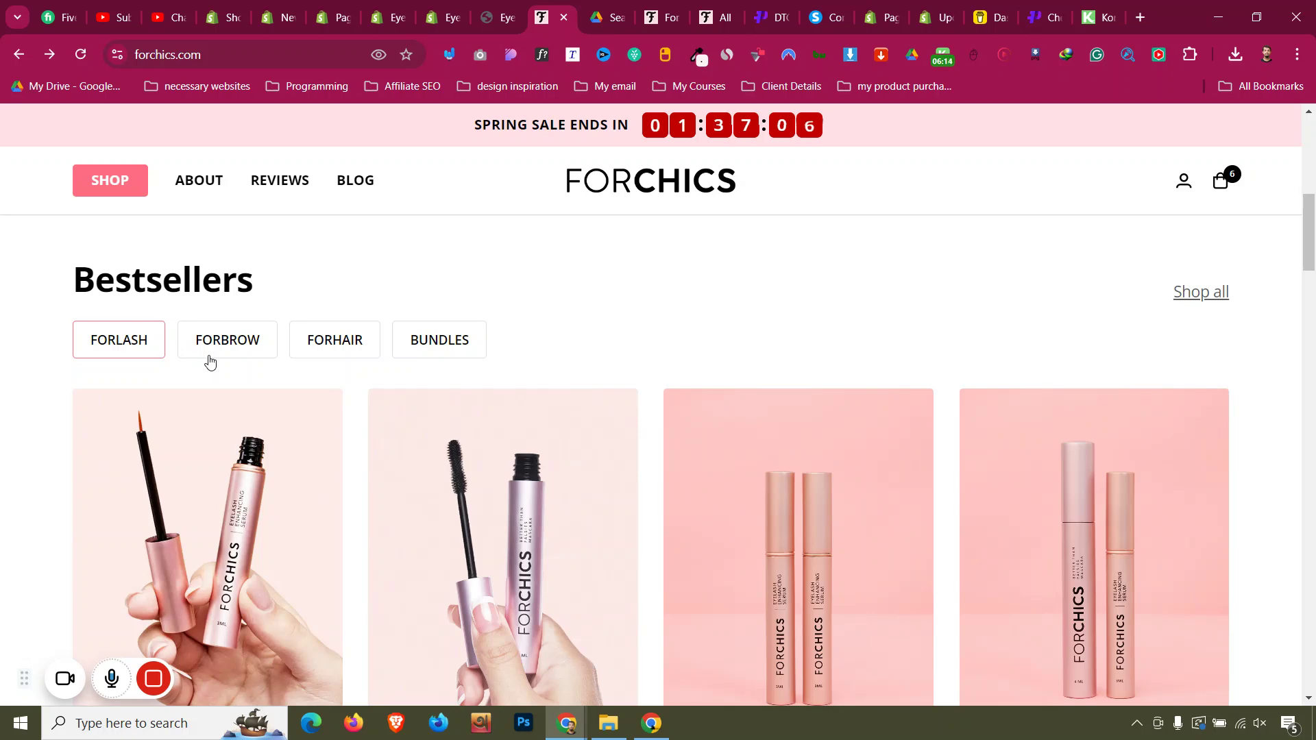
{"action": "scroll", "coordinate": [139, 331], "scroll_direction": "down", "scroll_amount": 10}
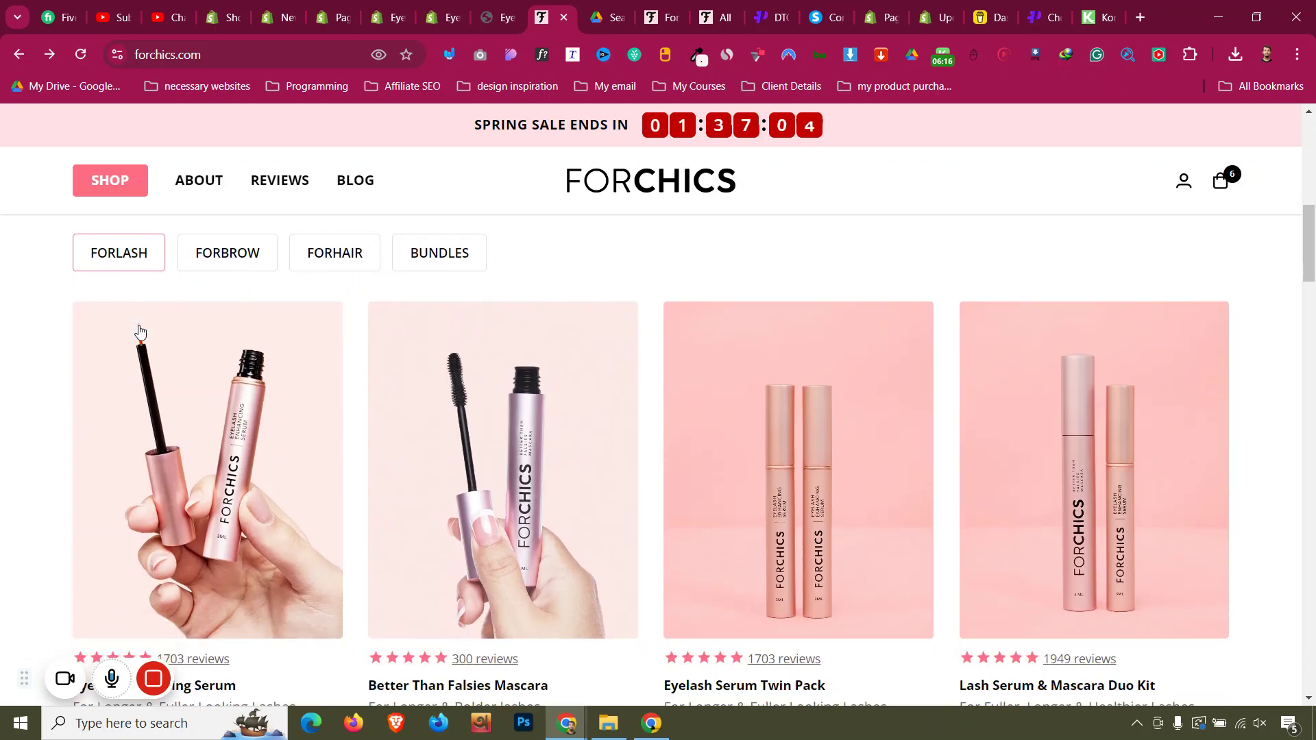
{"action": "scroll", "coordinate": [139, 331], "scroll_direction": "up", "scroll_amount": 8}
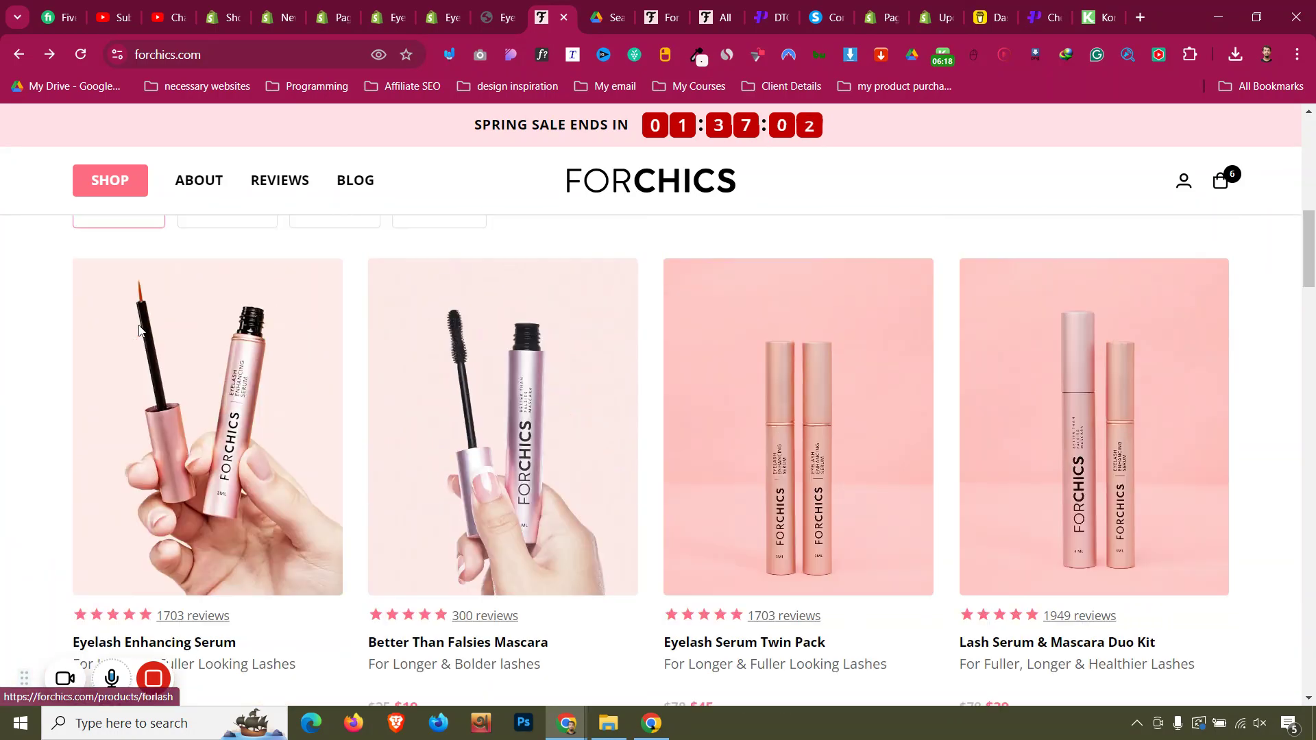
- Look through the FORBROW, FORHAIR and BUNDLES product groups in the Bestsellers section and return to the FORLASH group
{"action": "left_click", "coordinate": [211, 441]}
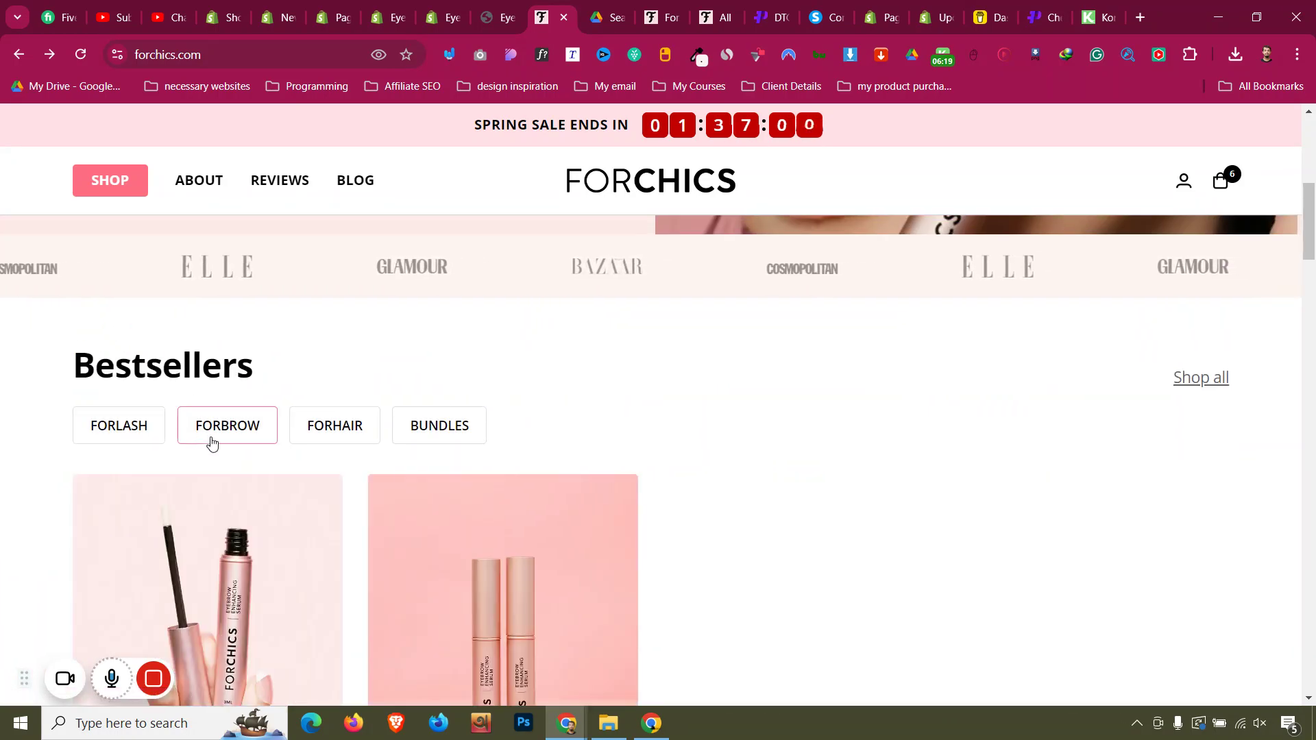
{"action": "left_click", "coordinate": [318, 441]}
{"action": "left_click", "coordinate": [468, 442]}
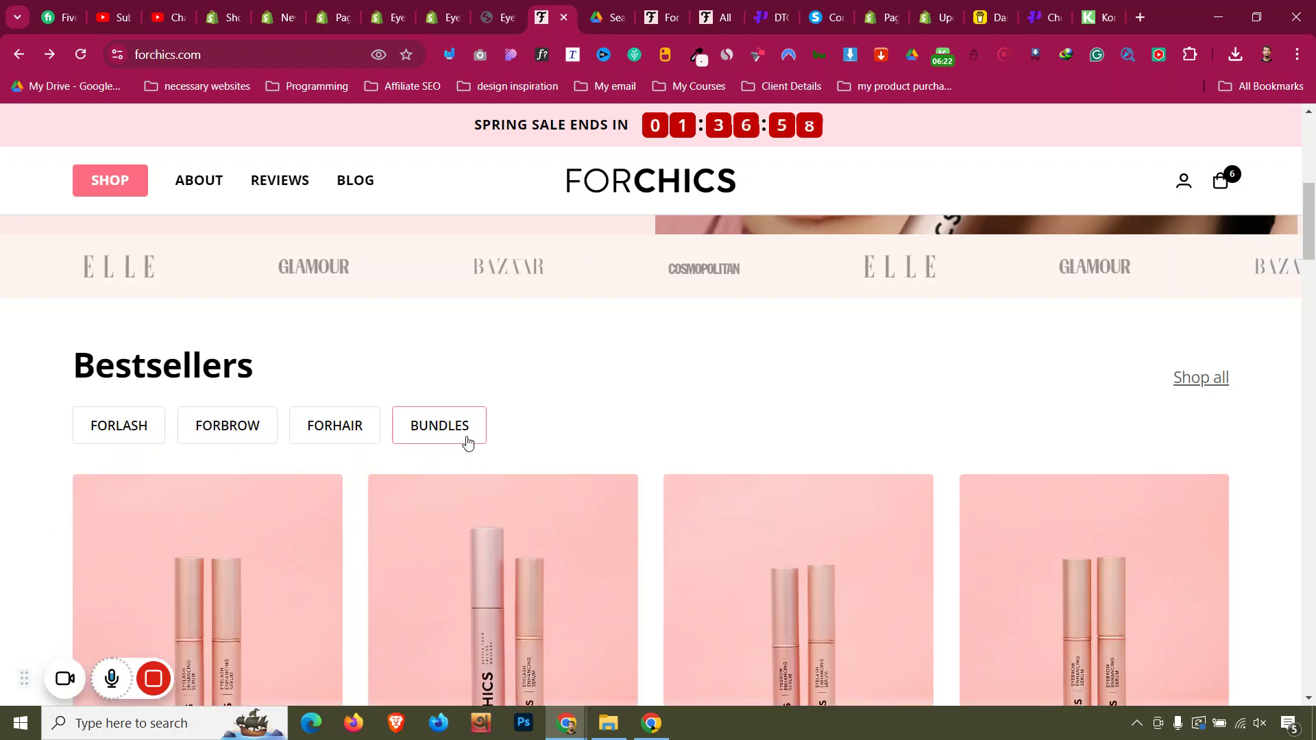
{"action": "scroll", "coordinate": [468, 442], "scroll_direction": "down", "scroll_amount": 4}
{"action": "scroll", "coordinate": [468, 442], "scroll_direction": "up", "scroll_amount": 1}
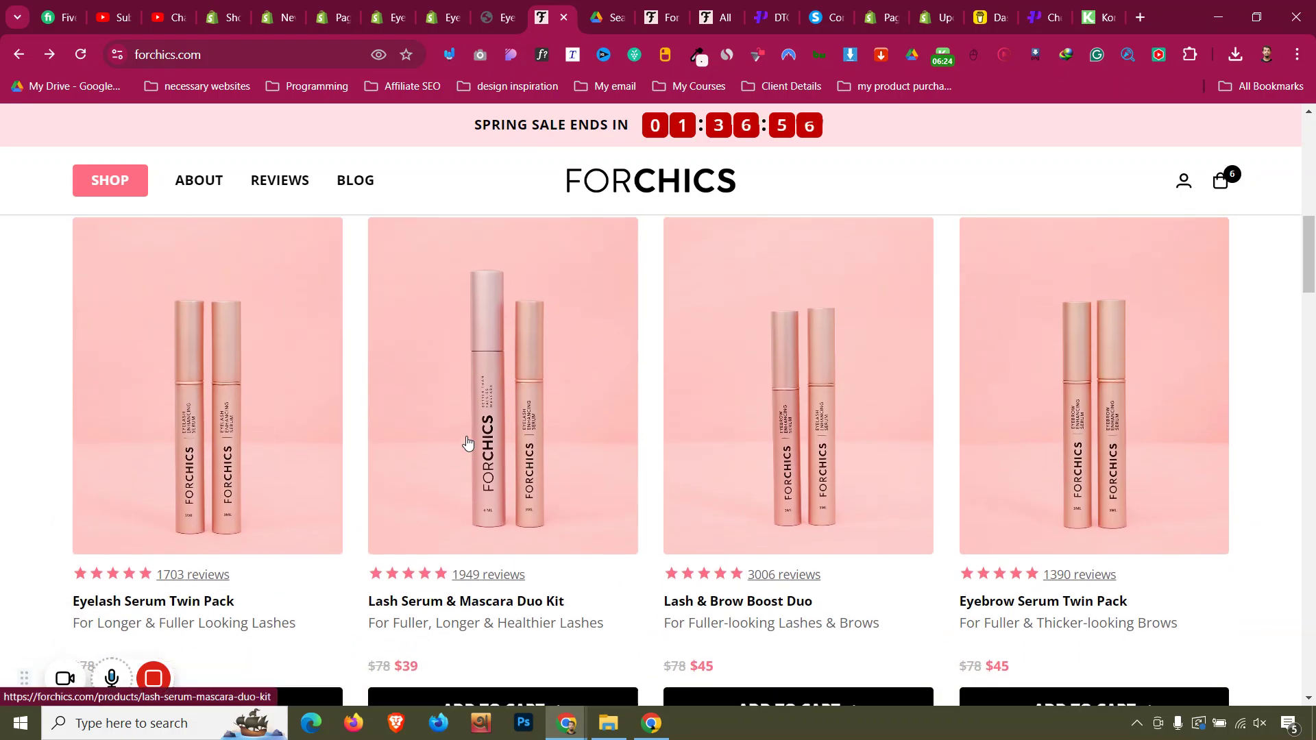
{"action": "scroll", "coordinate": [468, 442], "scroll_direction": "up", "scroll_amount": 1}
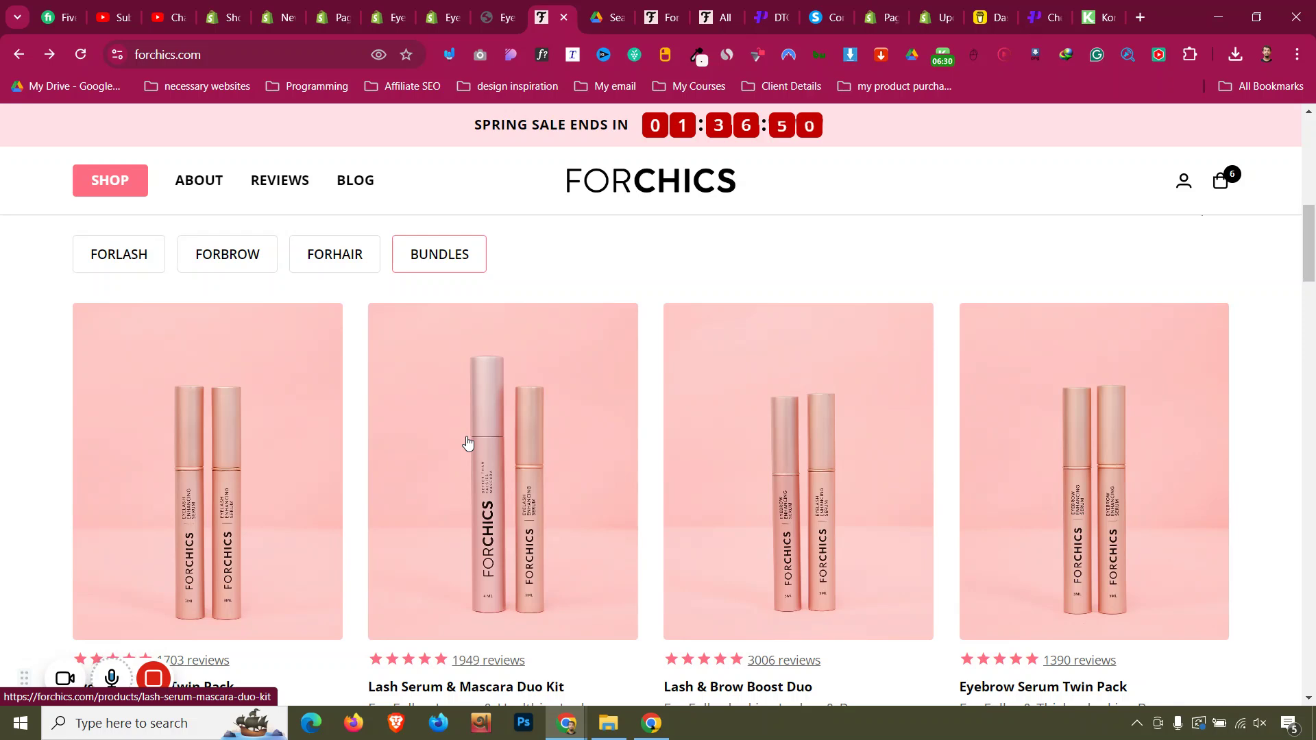
{"action": "left_click", "coordinate": [147, 266]}
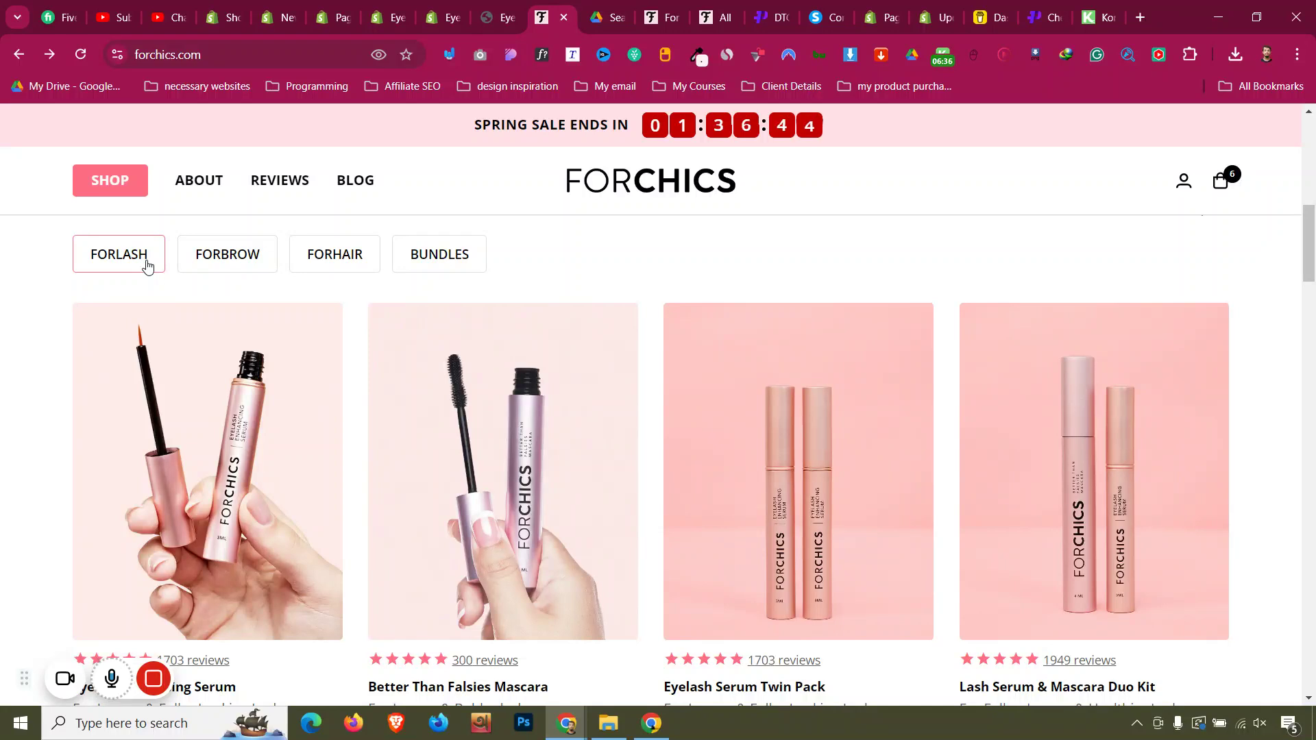
{"action": "scroll", "coordinate": [147, 265], "scroll_direction": "up", "scroll_amount": 3}
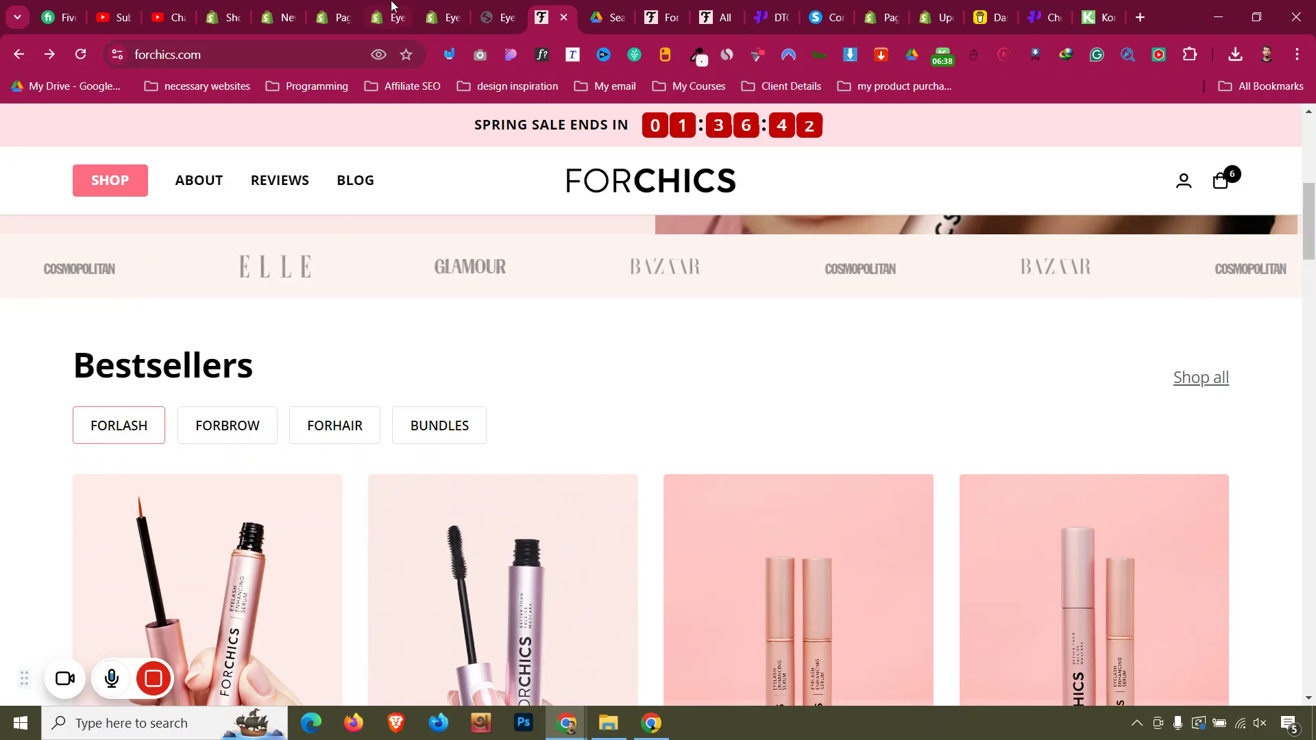
- Open the Products page in the EyeChics Shopify admin and unmute the computer's sound
{"action": "left_click", "coordinate": [376, 19]}
{"action": "left_click", "coordinate": [91, 221]}
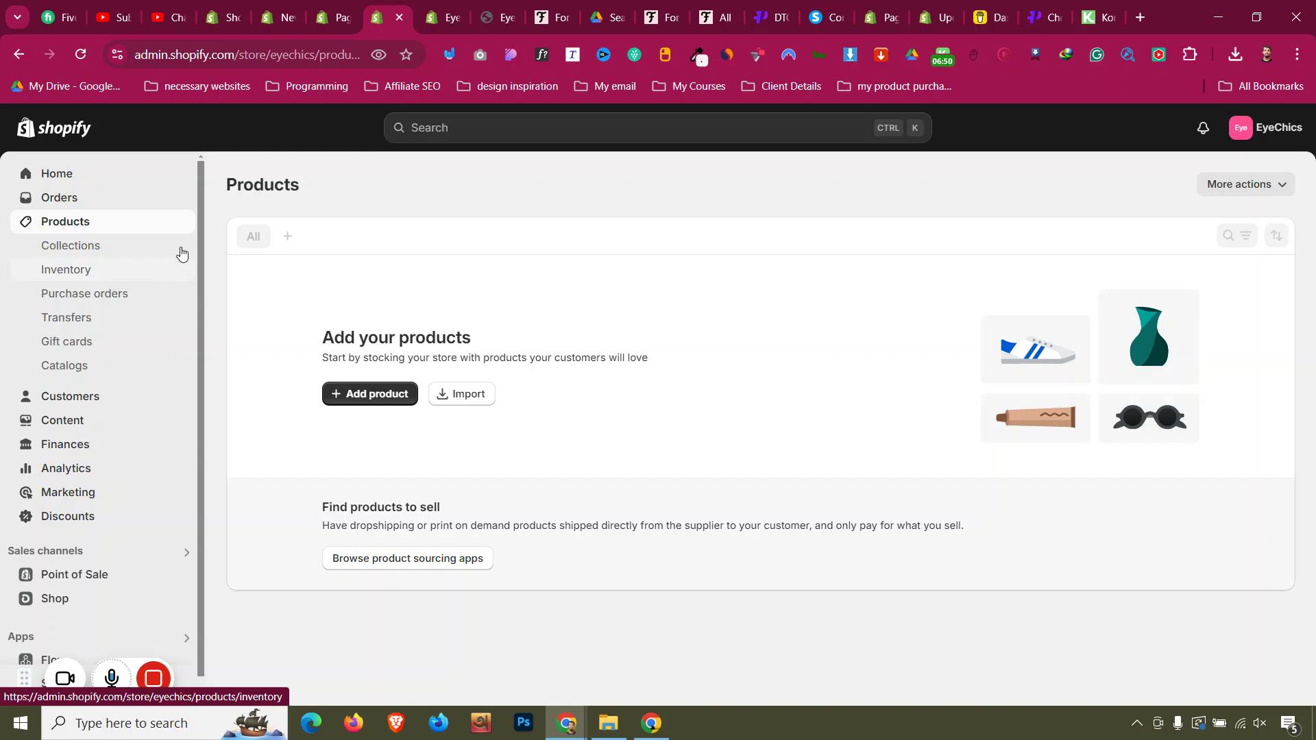
{"action": "left_click", "coordinate": [1259, 723]}
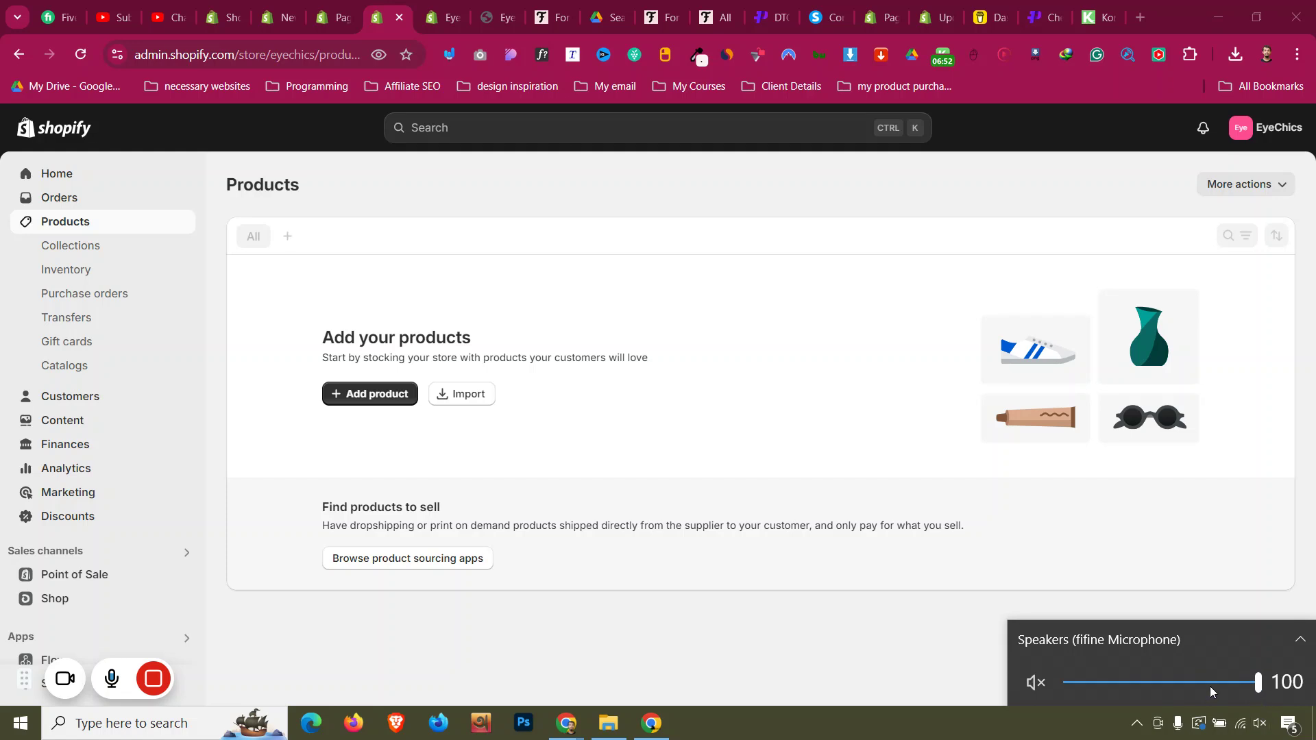
{"action": "left_click", "coordinate": [910, 651]}
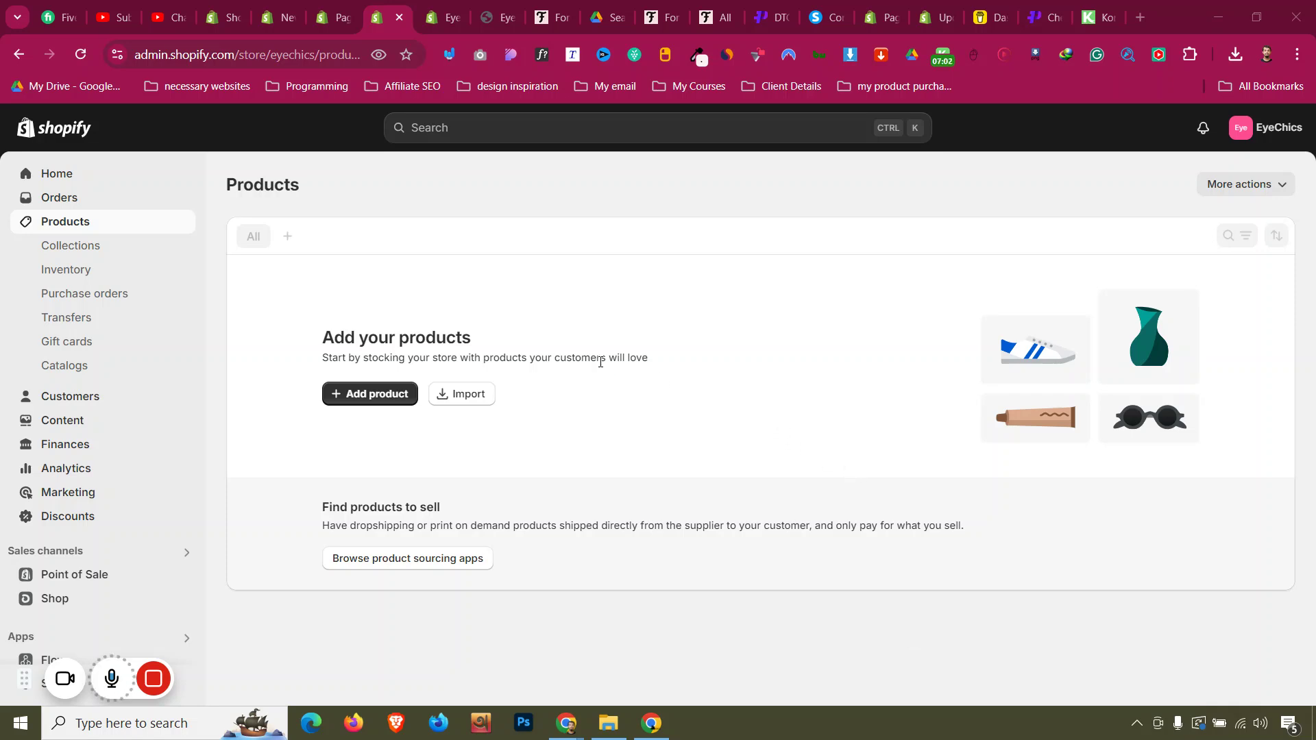
- Move the forchics.com browser tab directly after the PageFly editor tab, ahead of the live EyeChics store tab
{"action": "left_click", "coordinate": [446, 18]}
{"action": "left_click", "coordinate": [494, 17]}
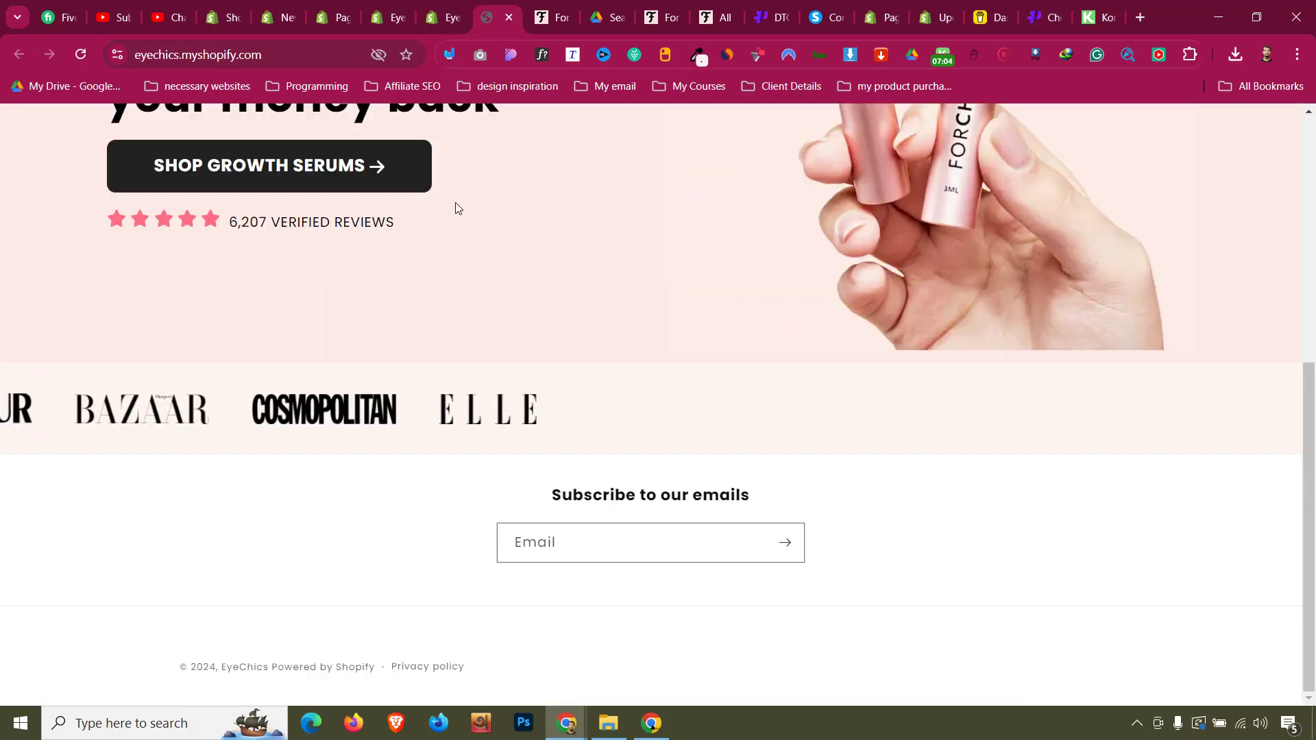
{"action": "left_click", "coordinate": [445, 18]}
{"action": "left_click_drag", "start_coordinate": [552, 17], "coordinate": [490, 17]}
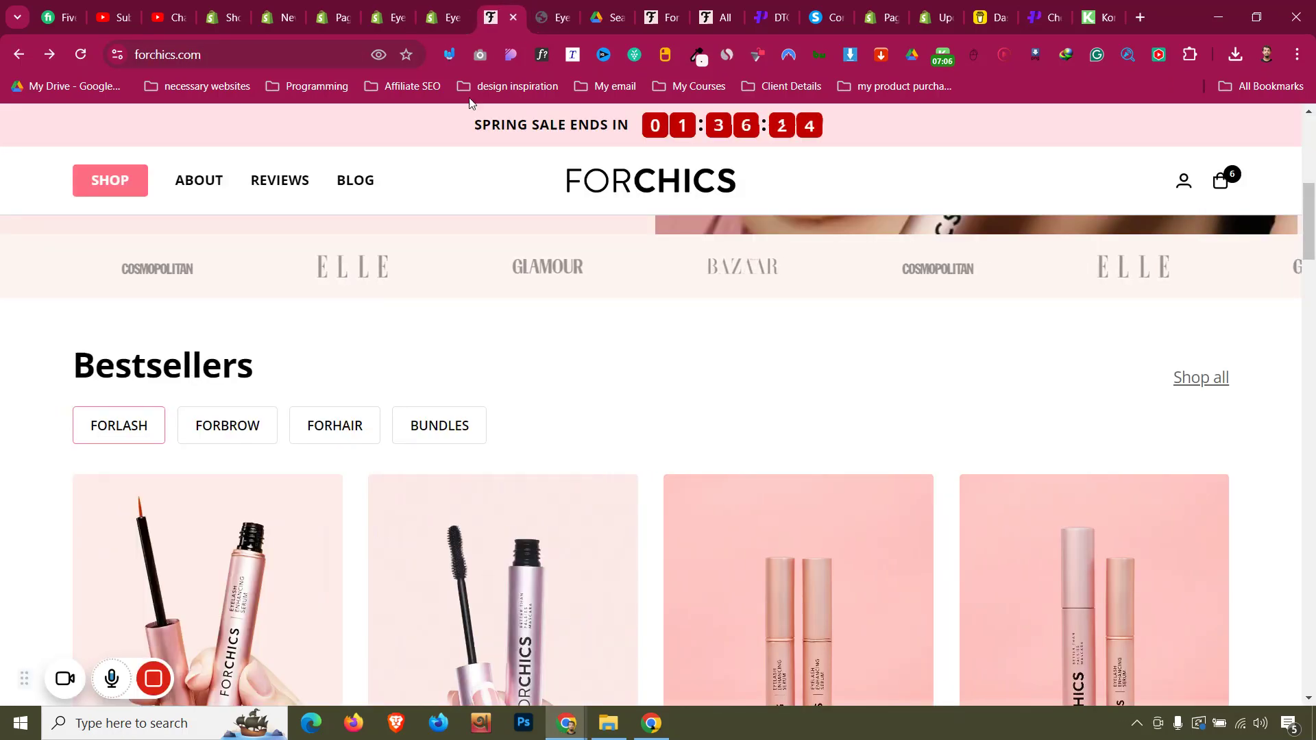
- Open the Eyelash Enhancing Serum and Better Than Falsies Mascara product pages from the forchics.com Bestsellers in new tabs
{"action": "scroll", "coordinate": [457, 396], "scroll_direction": "down", "scroll_amount": 3}
{"action": "scroll", "coordinate": [257, 356], "scroll_direction": "up", "scroll_amount": 1}
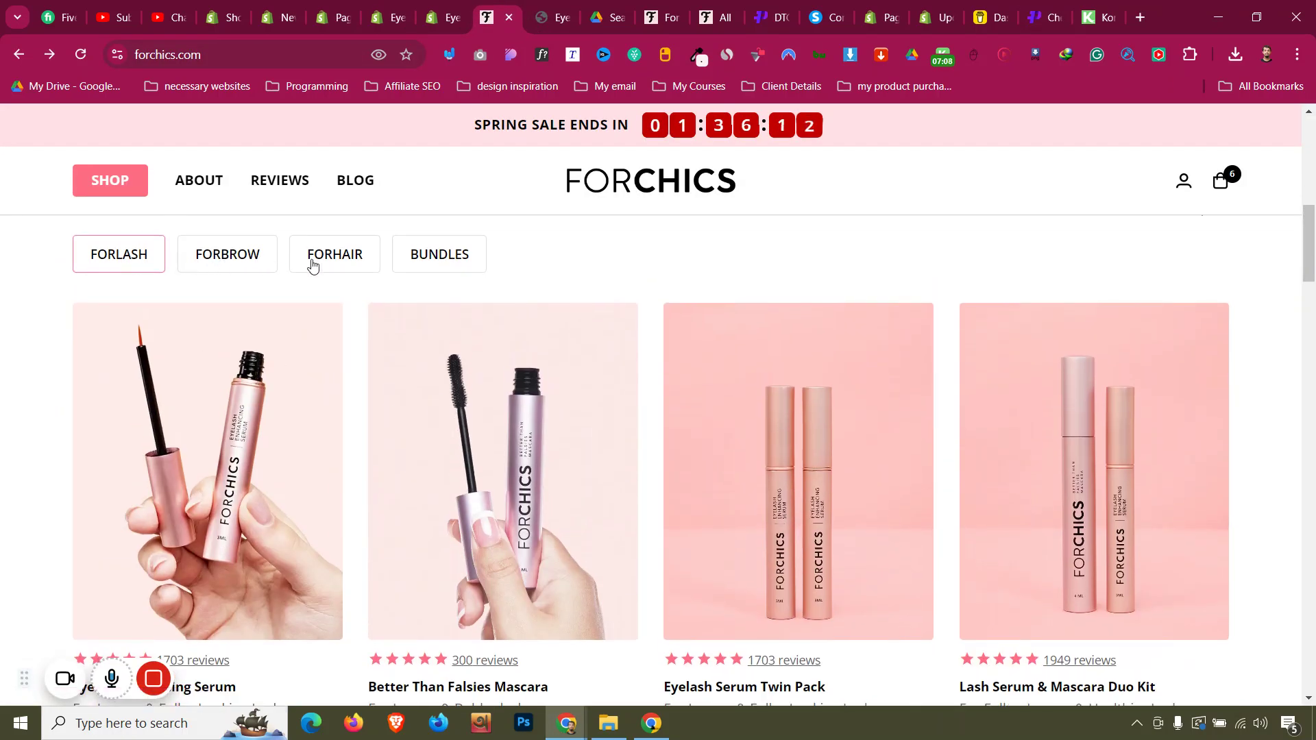
{"action": "scroll", "coordinate": [312, 265], "scroll_direction": "down", "scroll_amount": 3}
{"action": "right_click", "coordinate": [281, 323]}
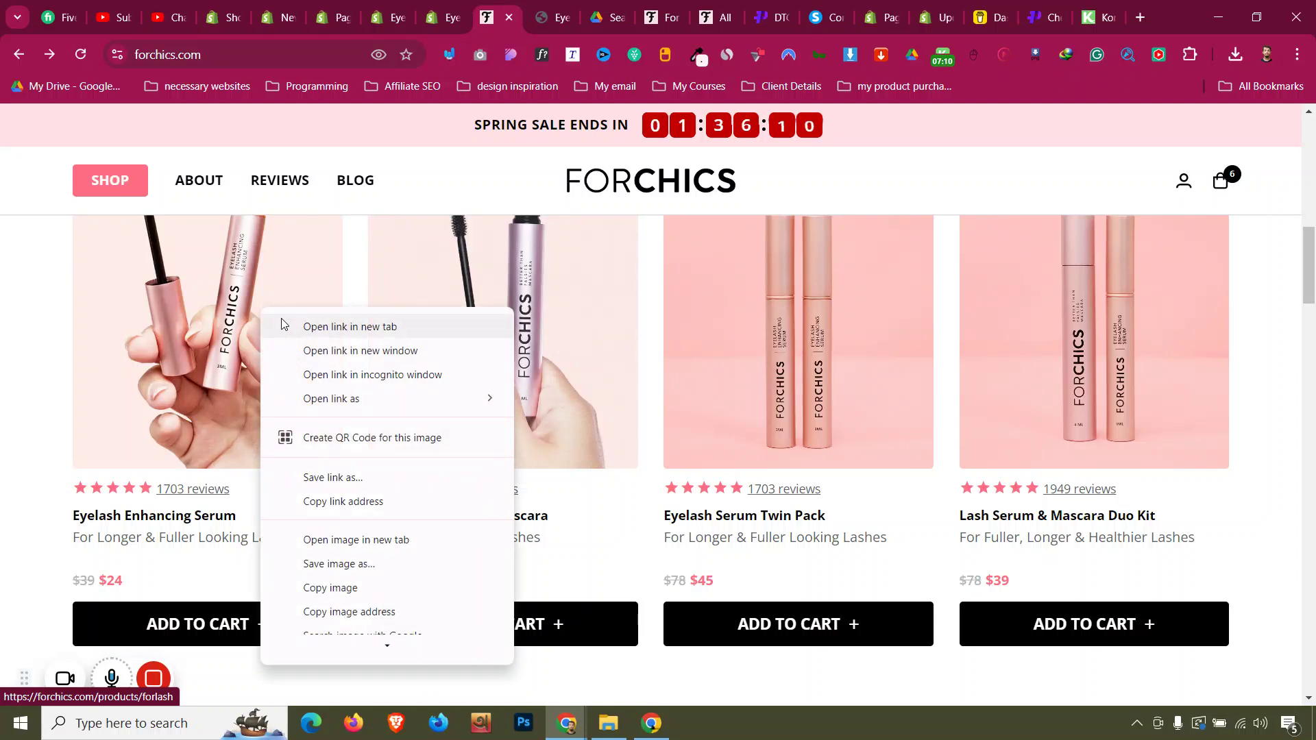
{"action": "left_click", "coordinate": [282, 325]}
{"action": "right_click", "coordinate": [455, 299]}
{"action": "left_click", "coordinate": [493, 308]}
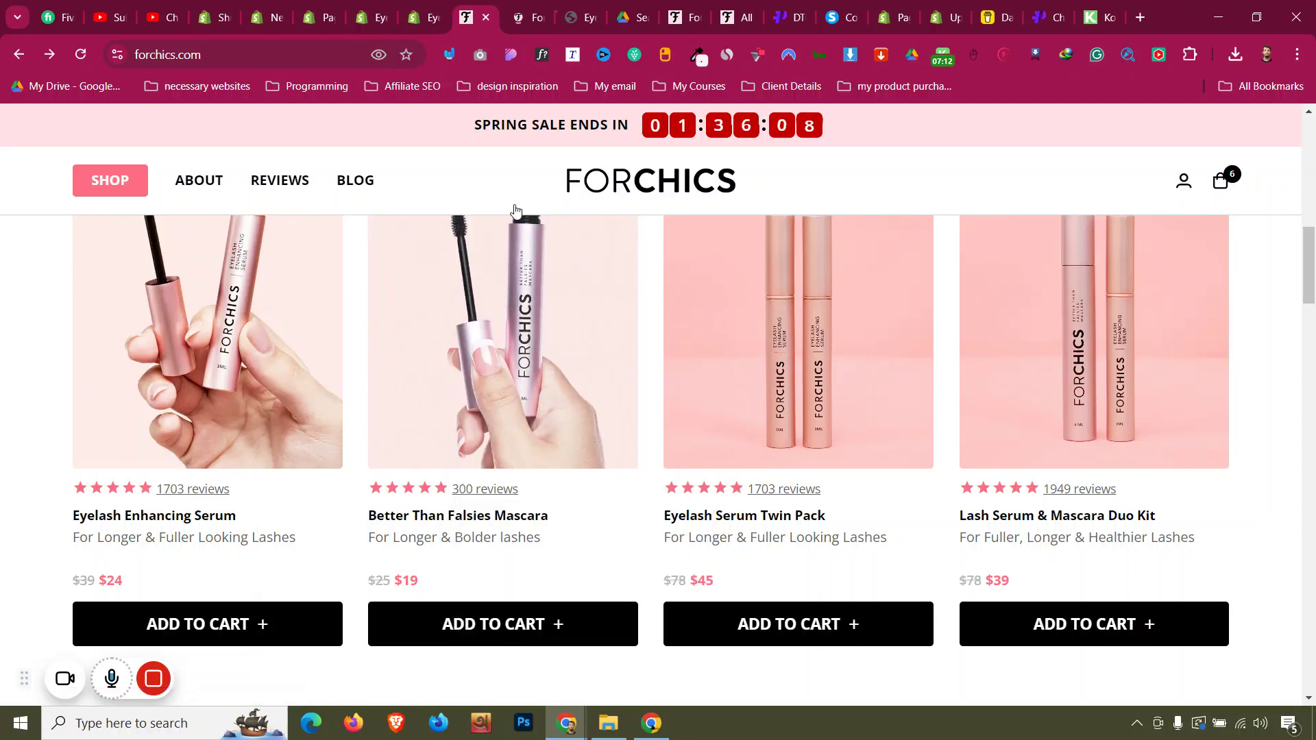
{"action": "left_click", "coordinate": [505, 15]}
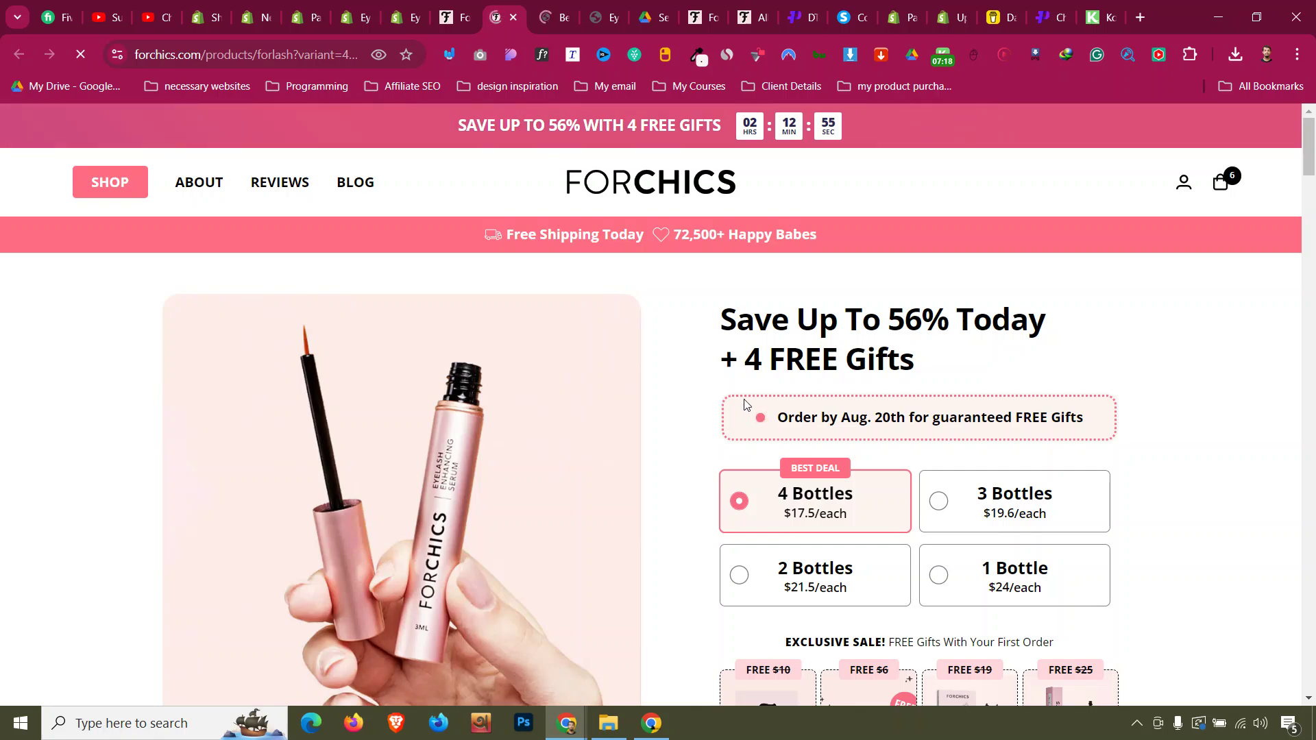
{"action": "scroll", "coordinate": [744, 404], "scroll_direction": "down", "scroll_amount": 1}
{"action": "right_click", "coordinate": [455, 365]}
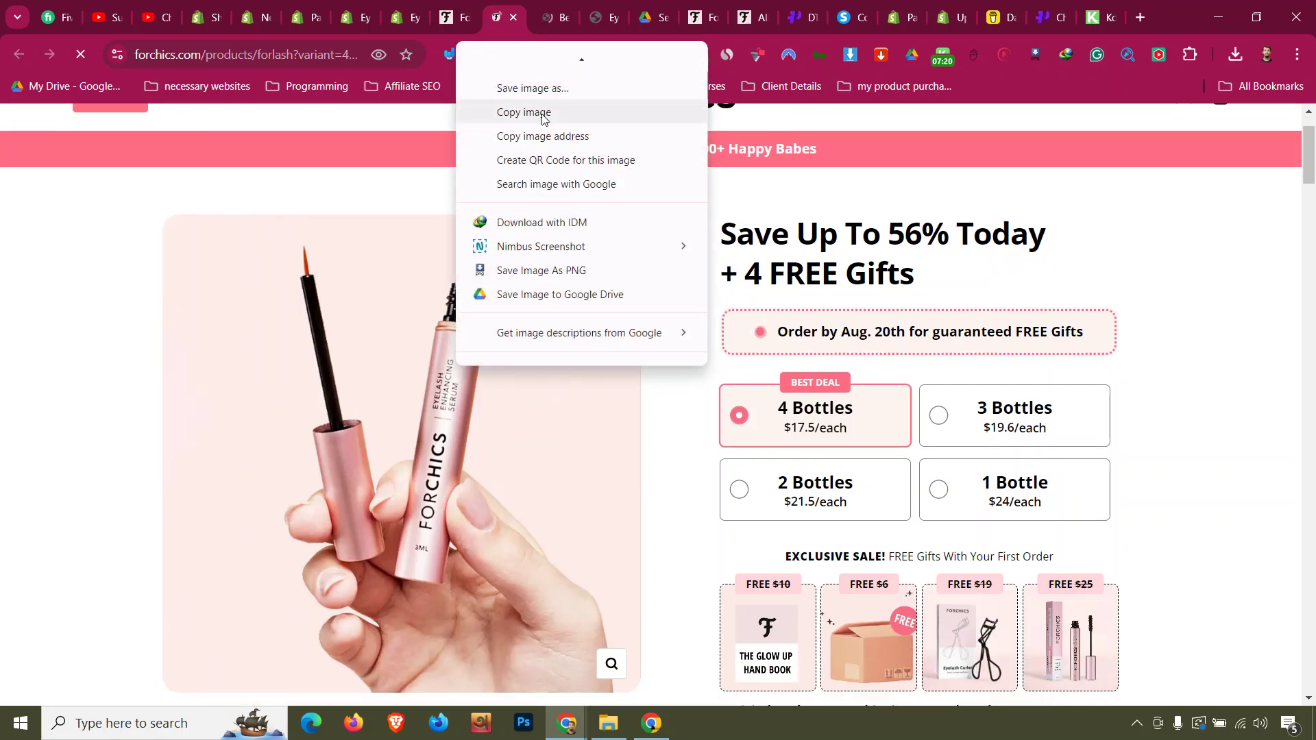
{"action": "left_click", "coordinate": [553, 90]}
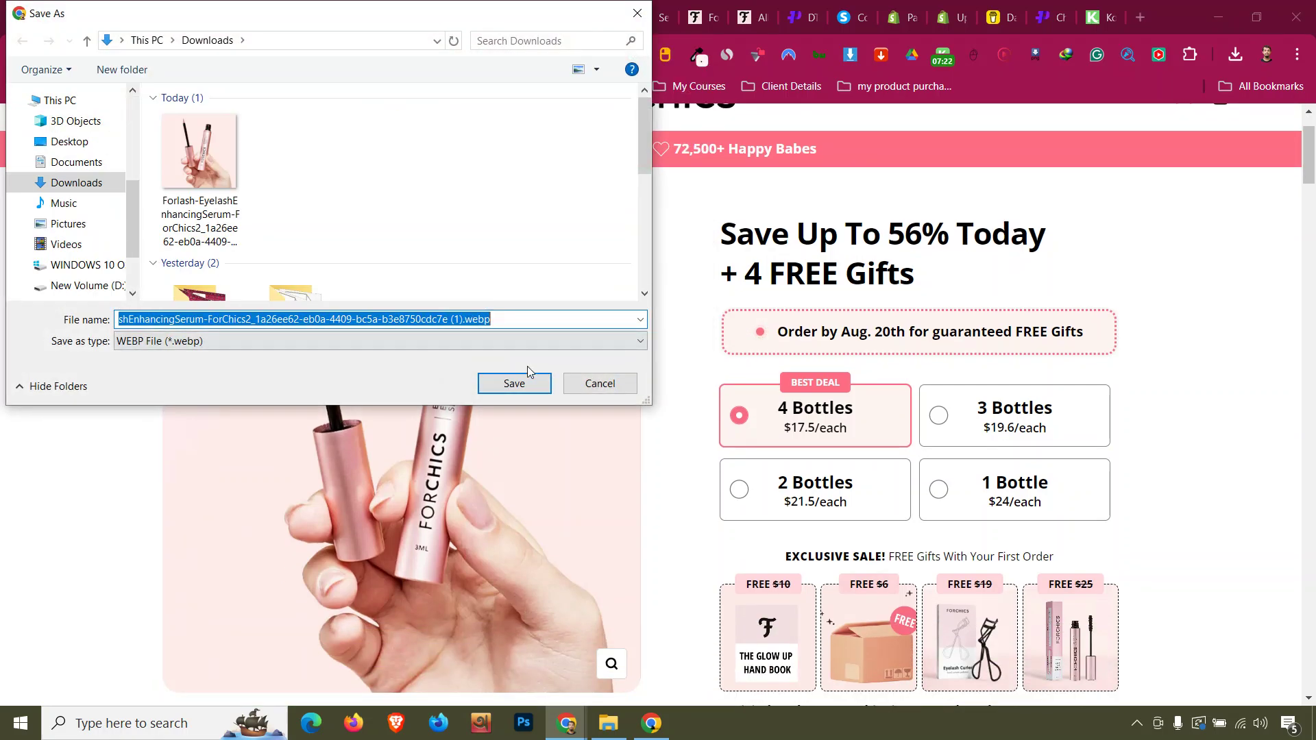
{"action": "left_click", "coordinate": [600, 383]}
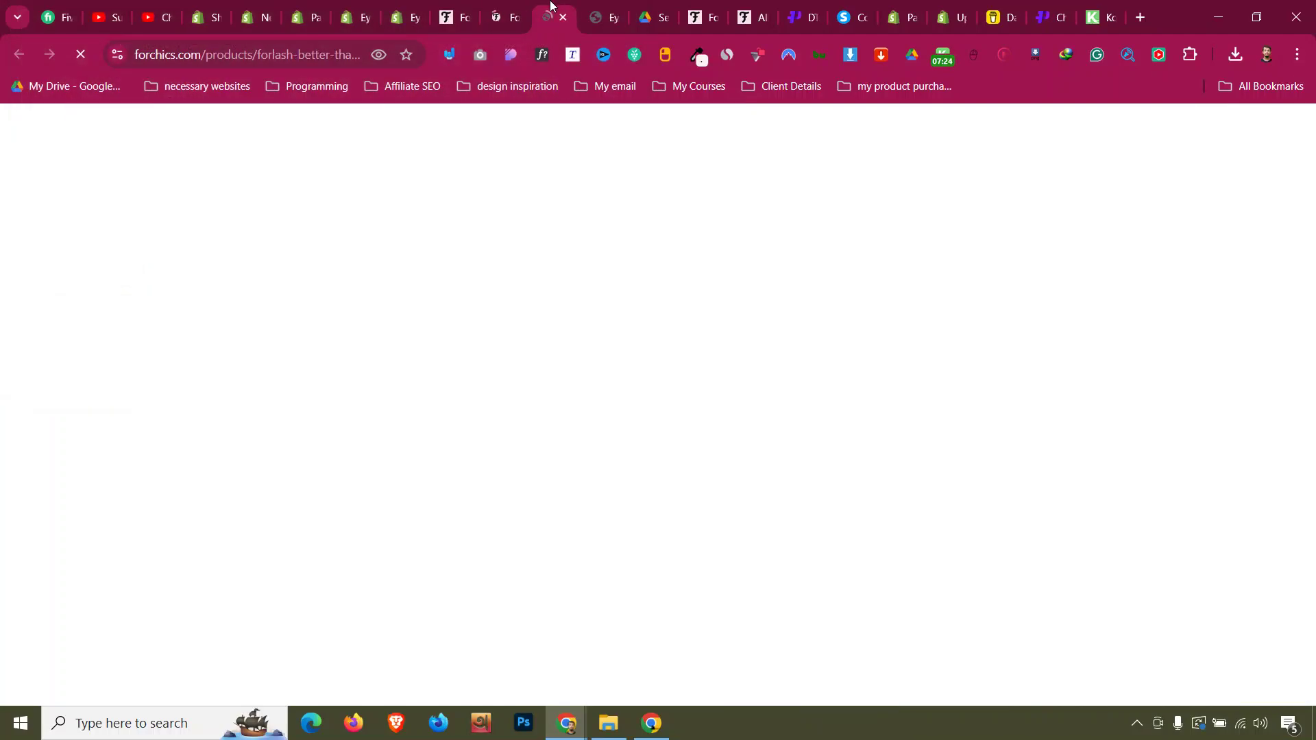
- Save the main image of the Better Than Falsies Mascara to Downloads as forchicsproduct_21092020_0280_2.webp
{"action": "scroll", "coordinate": [470, 341], "scroll_direction": "down", "scroll_amount": 3}
{"action": "right_click", "coordinate": [479, 349]}
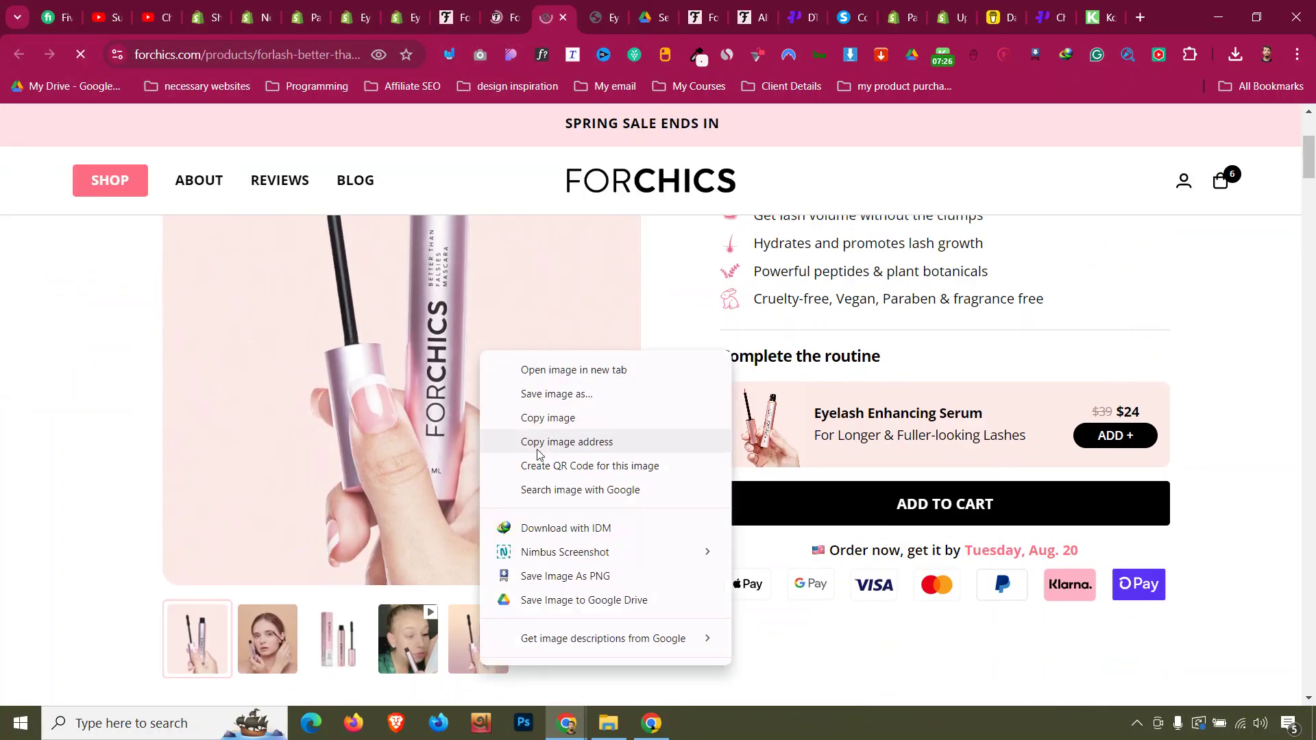
{"action": "left_click", "coordinate": [542, 393]}
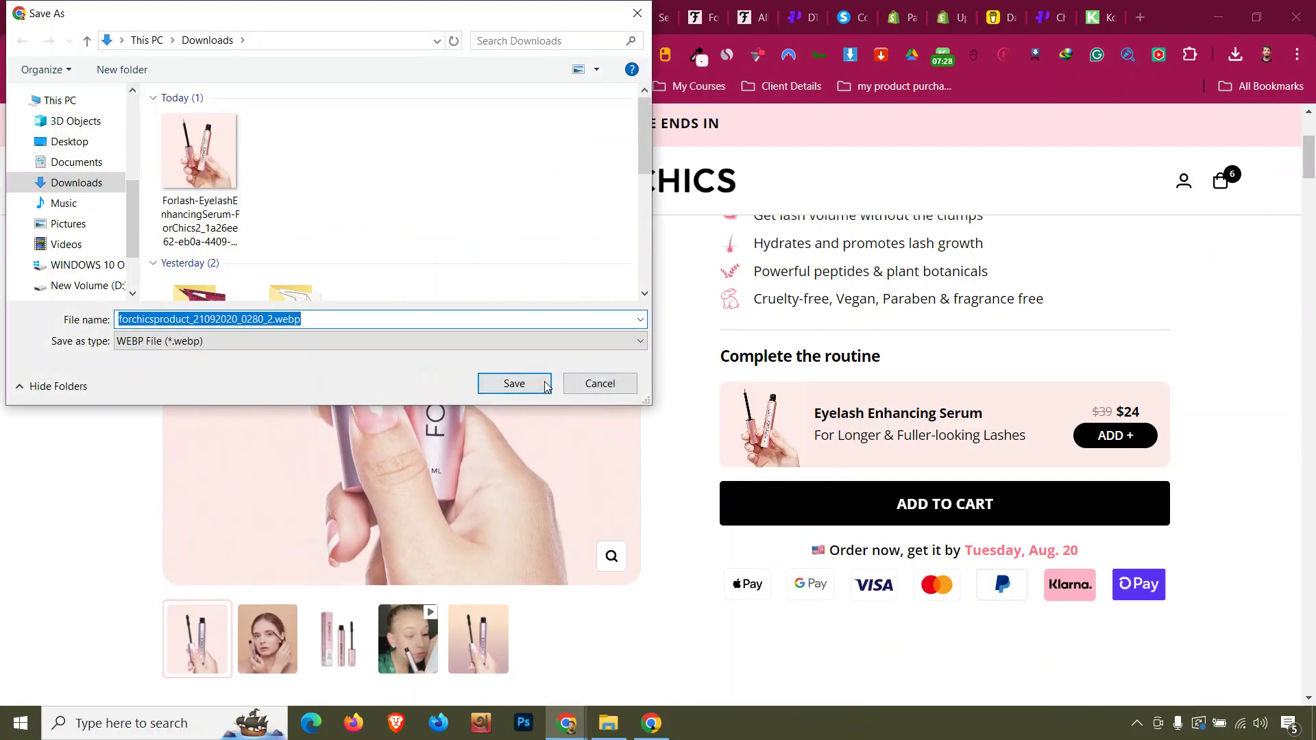
{"action": "left_click", "coordinate": [546, 385]}
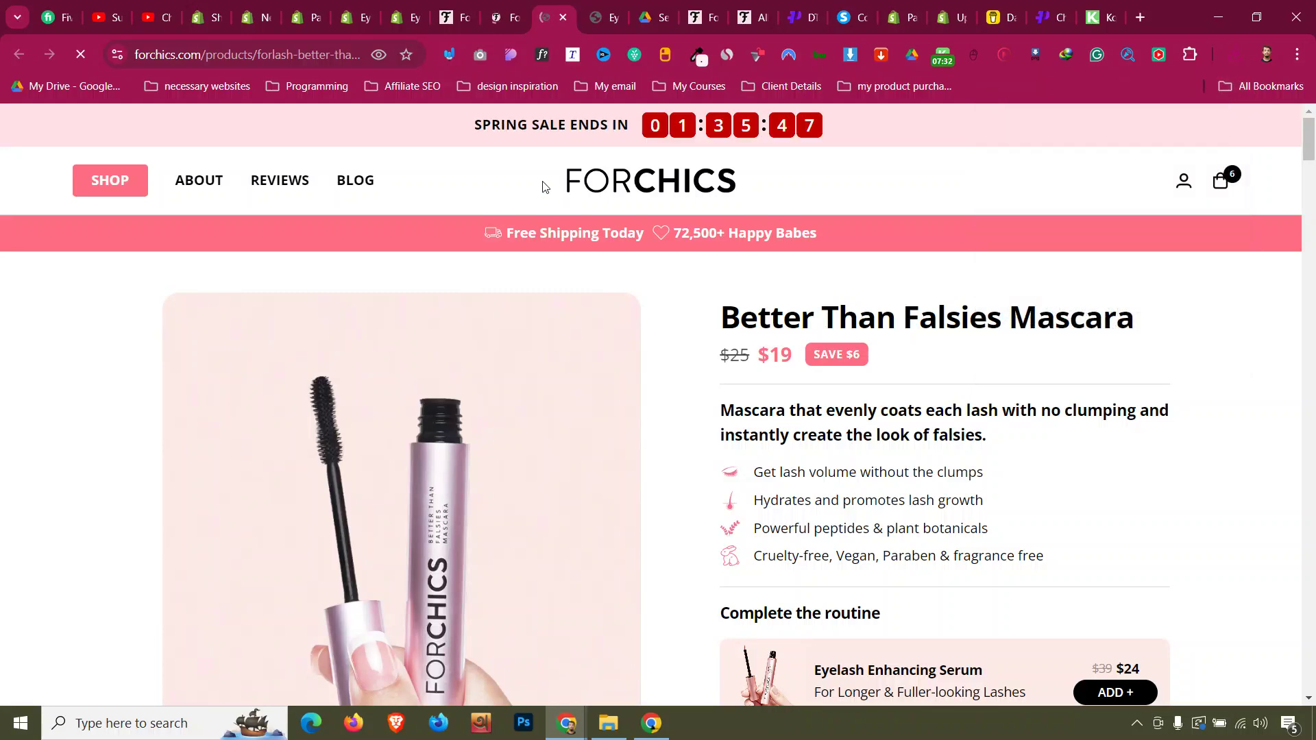
- Examine the bottle quantity options and their gifts on the Eyelash Enhancing Serum product page, with 1 Bottle selected
{"action": "key", "text": "ctrl+shift+Tab"}
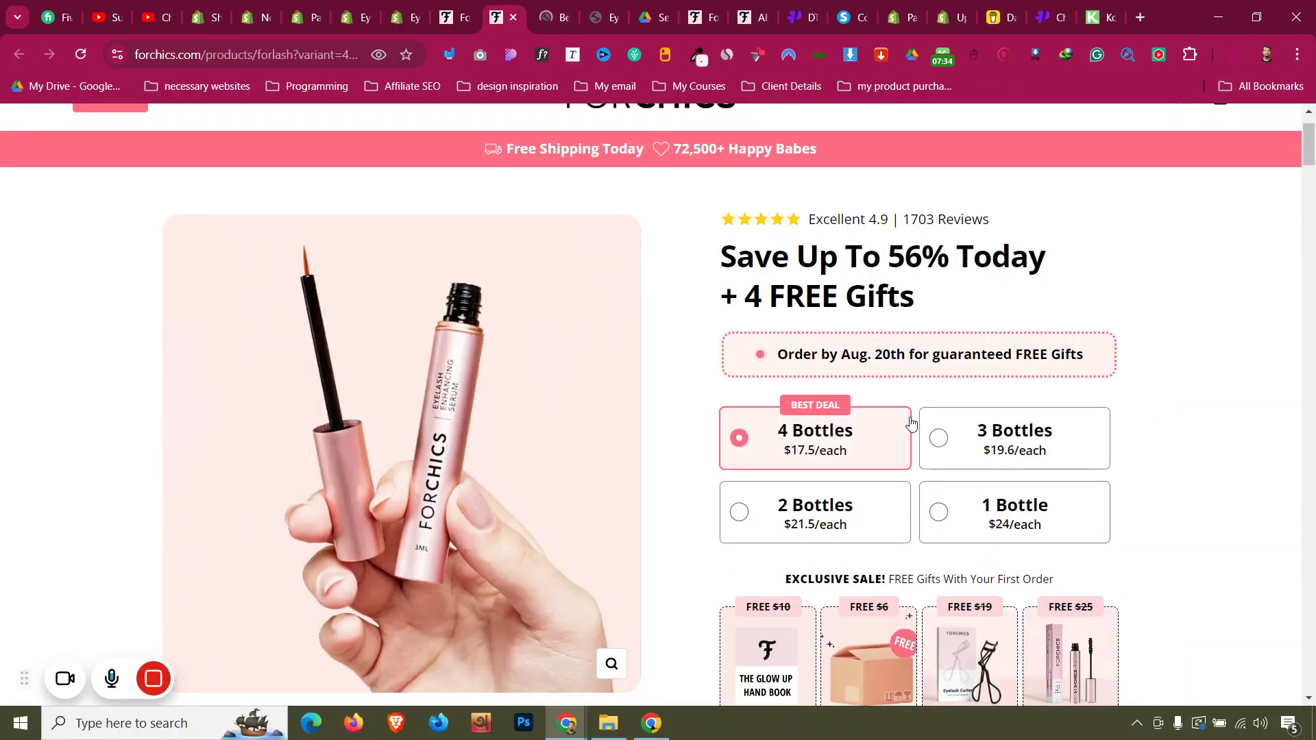
{"action": "left_click", "coordinate": [984, 513]}
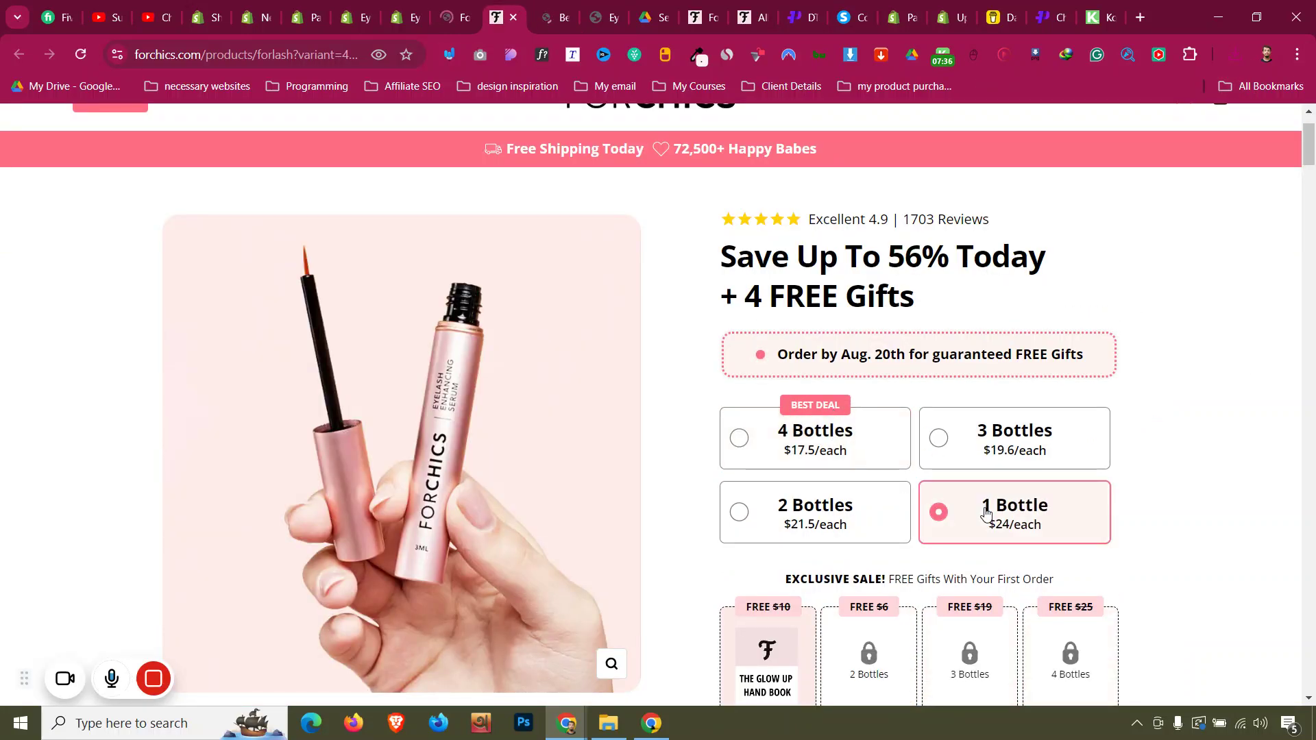
{"action": "scroll", "coordinate": [985, 513], "scroll_direction": "down", "scroll_amount": 2}
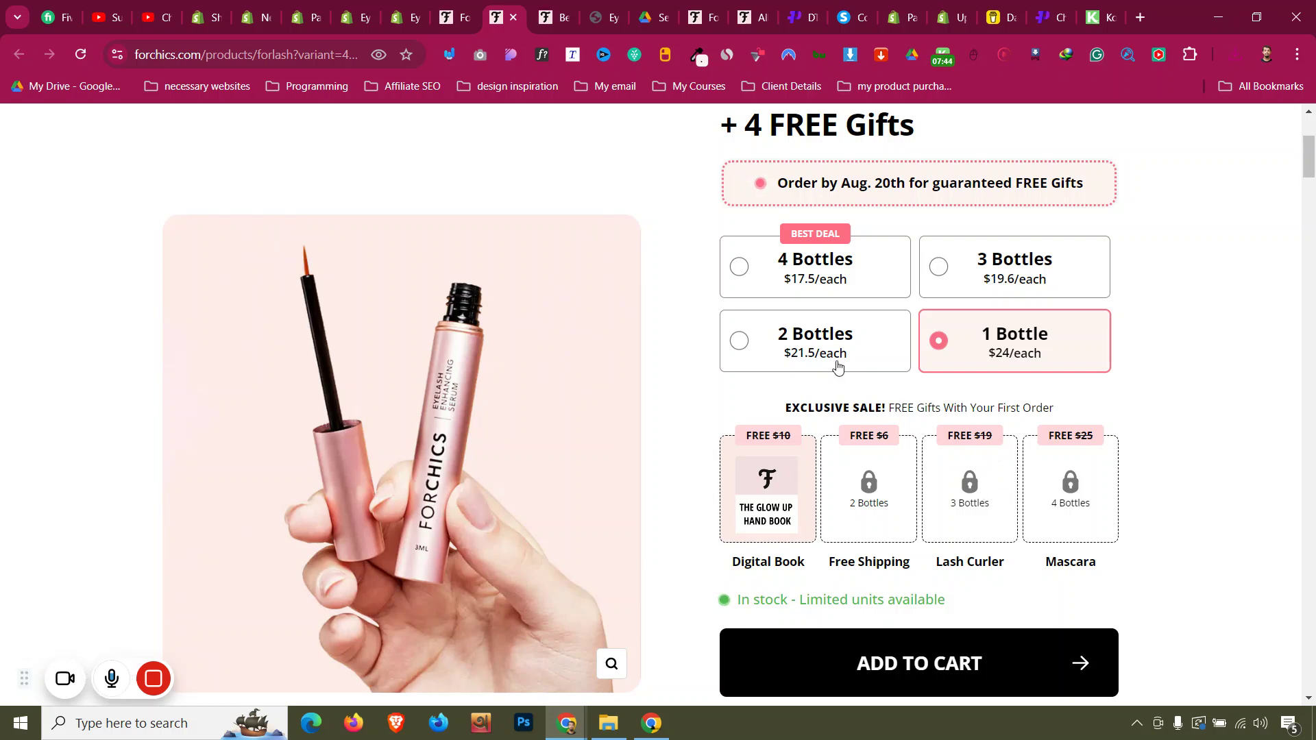
{"action": "left_click", "coordinate": [838, 368]}
{"action": "left_click", "coordinate": [1028, 357]}
{"action": "scroll", "coordinate": [917, 259], "scroll_direction": "up", "scroll_amount": 3}
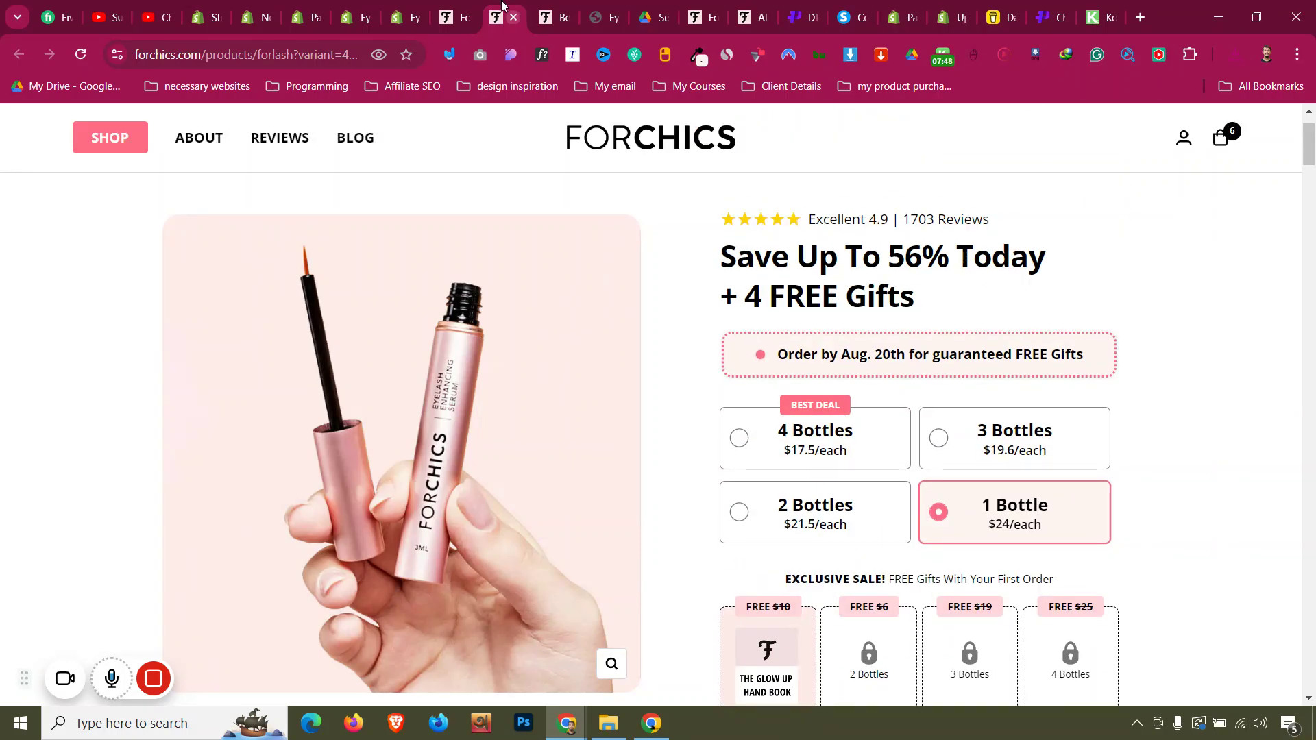
- Compare the Better Than Falsies Mascara product page with the Bestsellers listing and return to the Eyelash Enhancing Serum page
{"action": "left_click", "coordinate": [536, 5]}
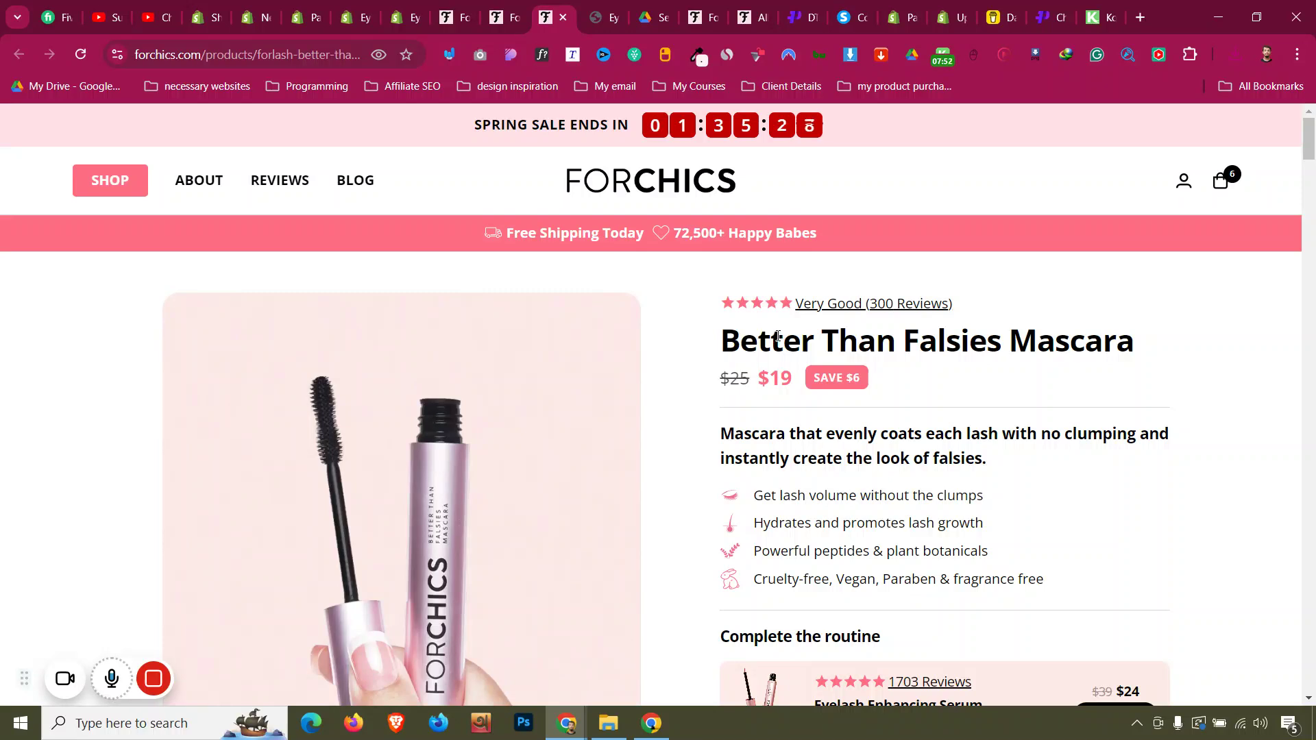
{"action": "scroll", "coordinate": [781, 343], "scroll_direction": "down", "scroll_amount": 3}
{"action": "scroll", "coordinate": [780, 352], "scroll_direction": "up", "scroll_amount": 2}
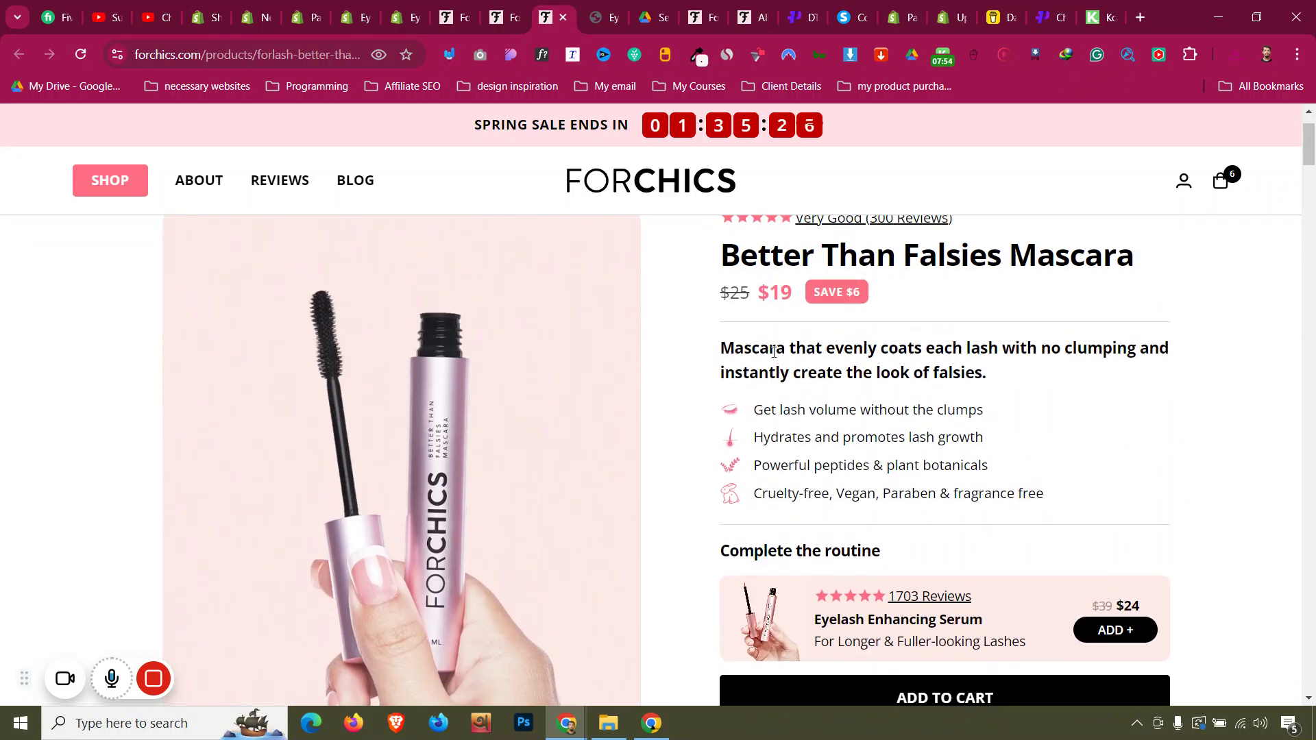
{"action": "left_click", "coordinate": [454, 5]}
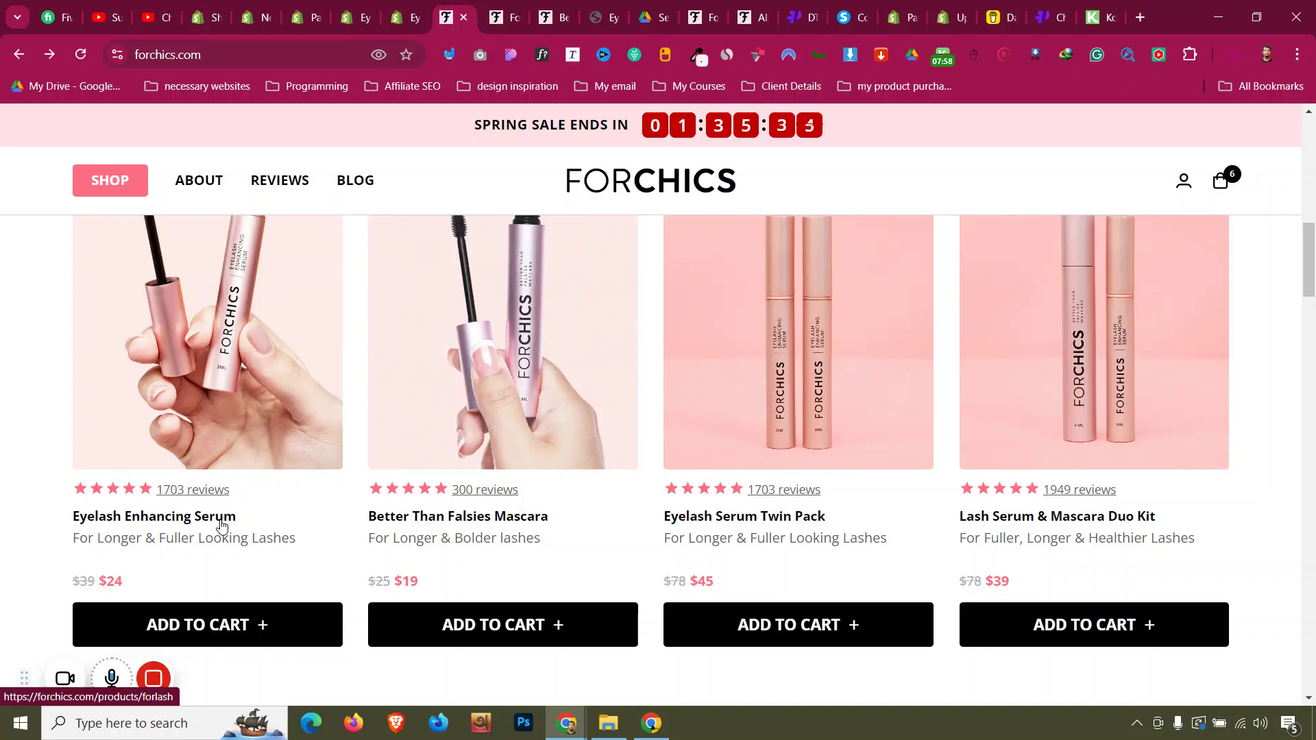
{"action": "key", "text": "ctrl+Tab"}
{"action": "scroll", "coordinate": [806, 339], "scroll_direction": "up", "scroll_amount": 1}
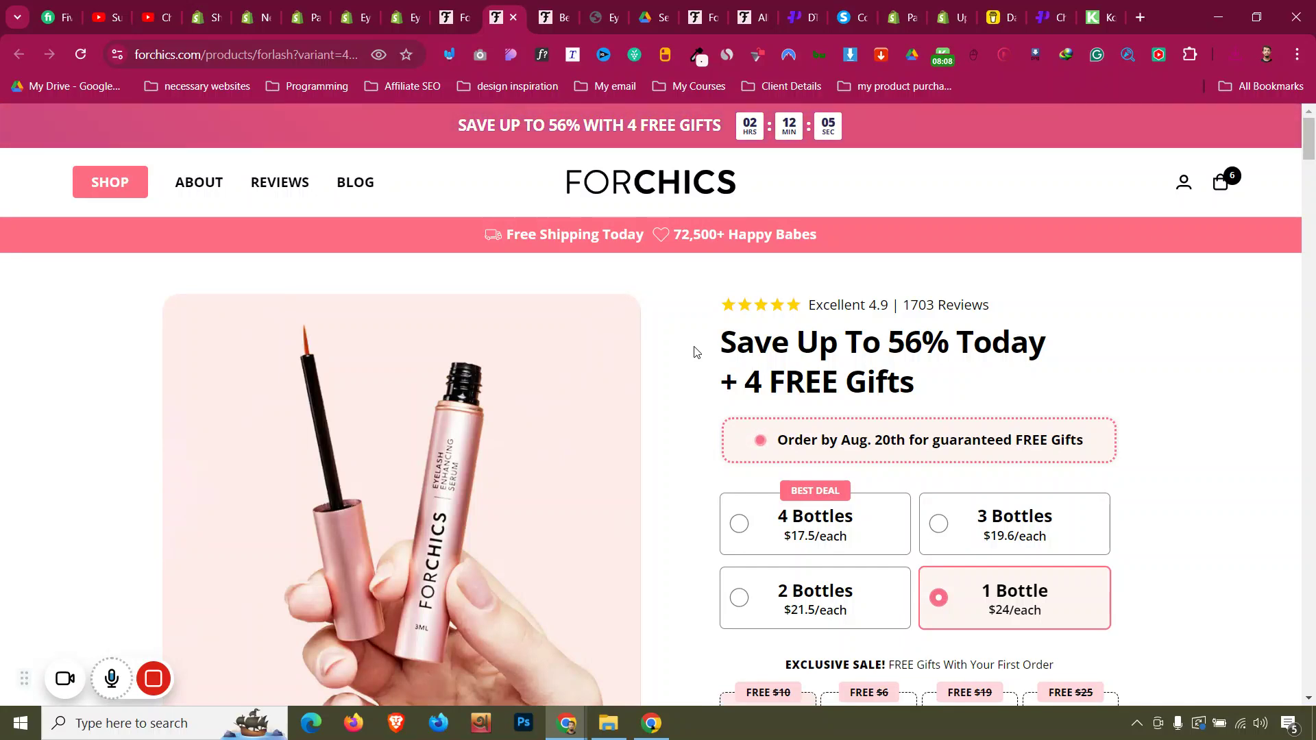
- Inspect the Eyelash Enhancing Serum title in the forchics.com Bestsellers listing with the developer tools
{"action": "key", "text": "ctrl+shift+Tab"}
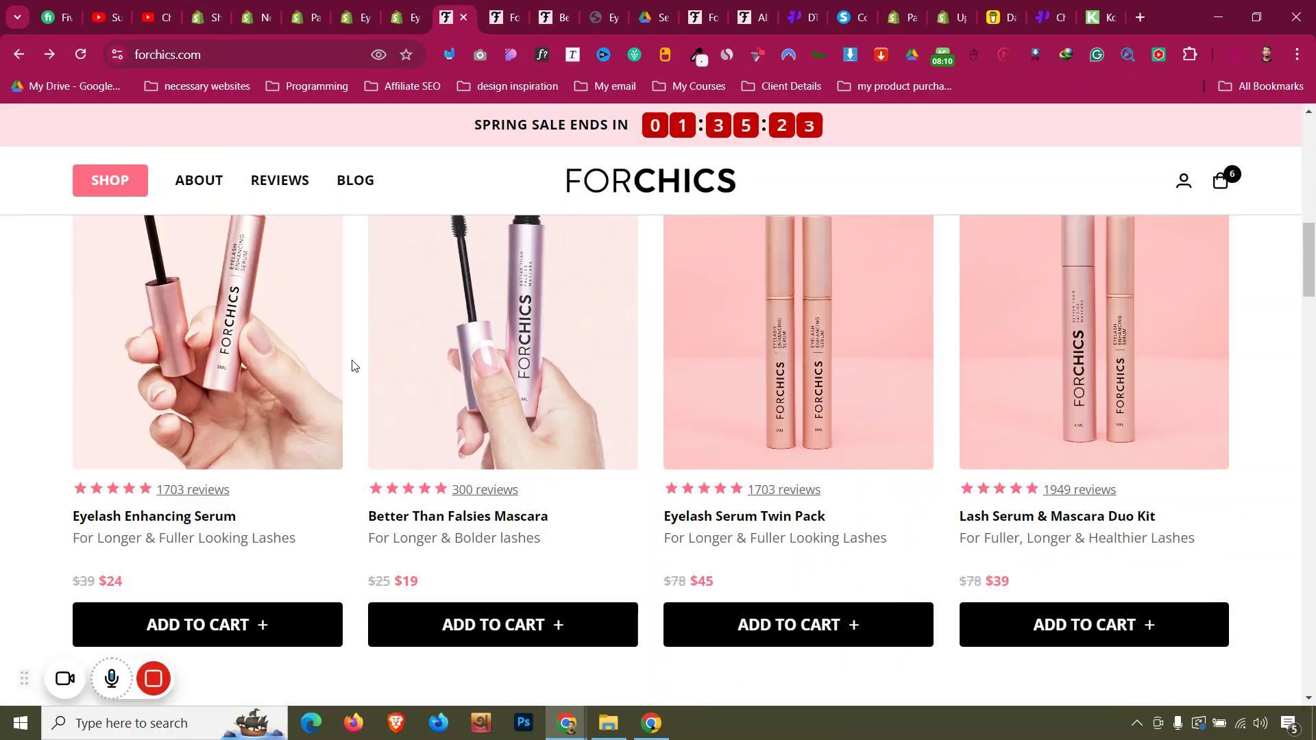
{"action": "right_click", "coordinate": [187, 527]}
{"action": "left_click", "coordinate": [210, 507]}
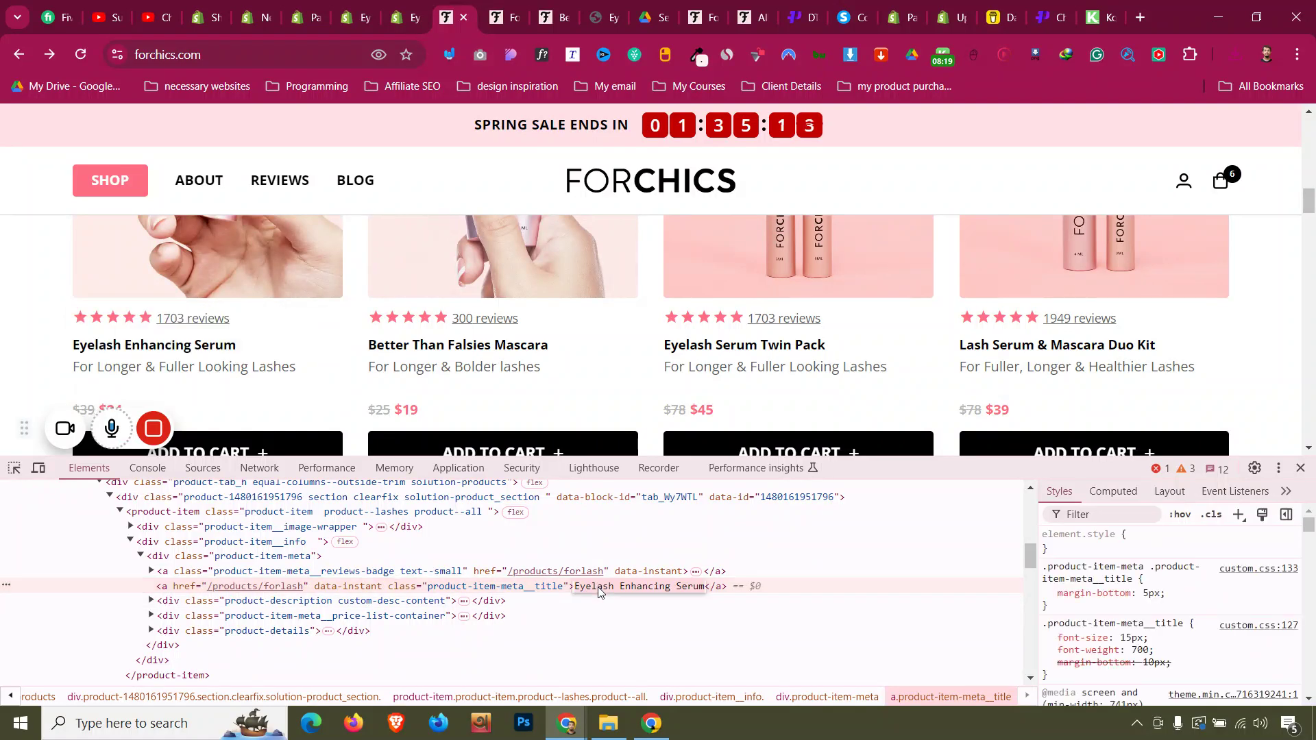
{"action": "scroll", "coordinate": [386, 386], "scroll_direction": "up", "scroll_amount": 5}
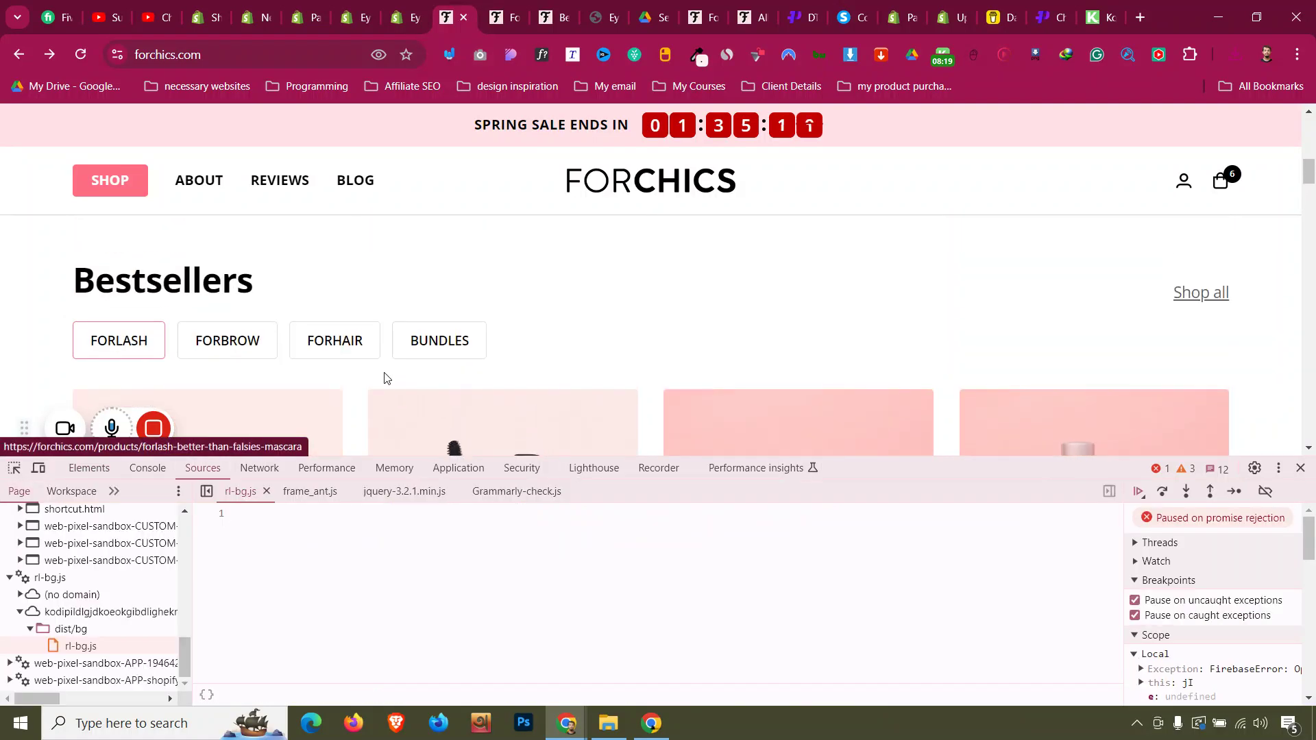
- Start a new product in the EyeChics Shopify admin, try pasting the copied text as its title, and undo the paste
{"action": "left_click", "coordinate": [408, 15]}
{"action": "left_click", "coordinate": [353, 7]}
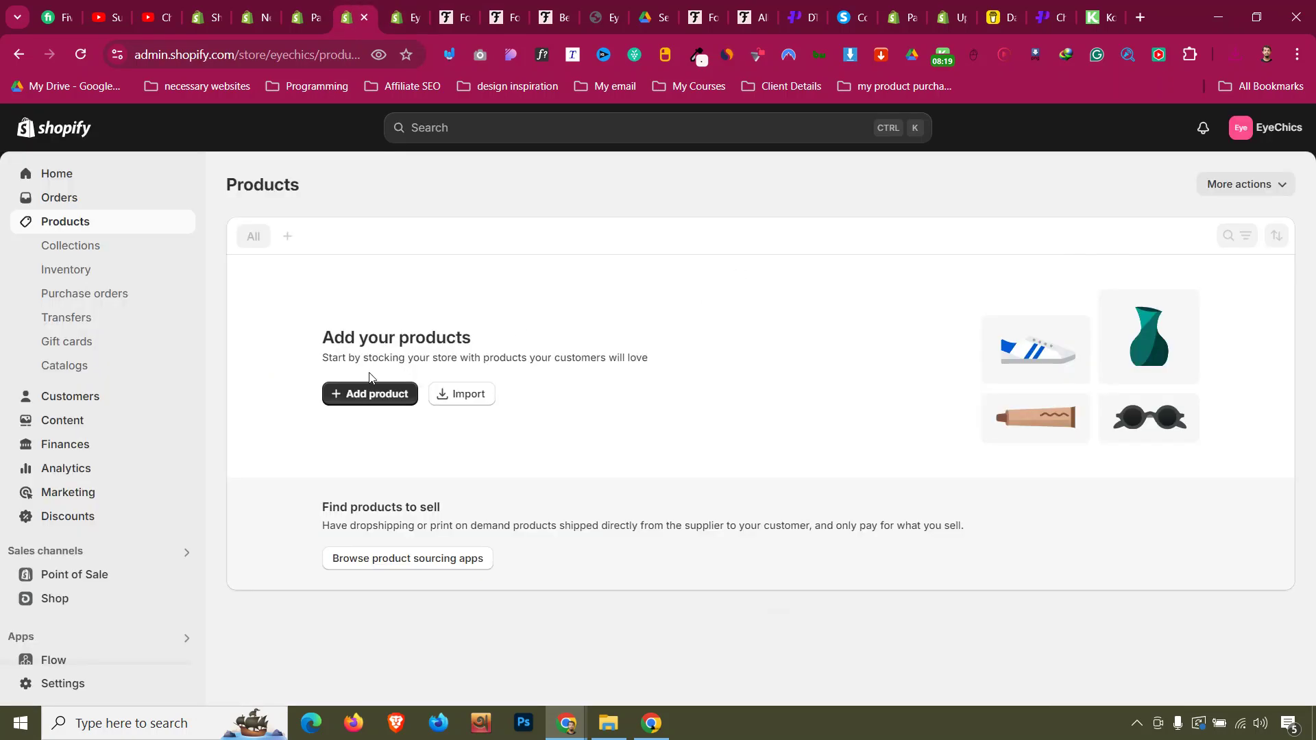
{"action": "left_click", "coordinate": [382, 406]}
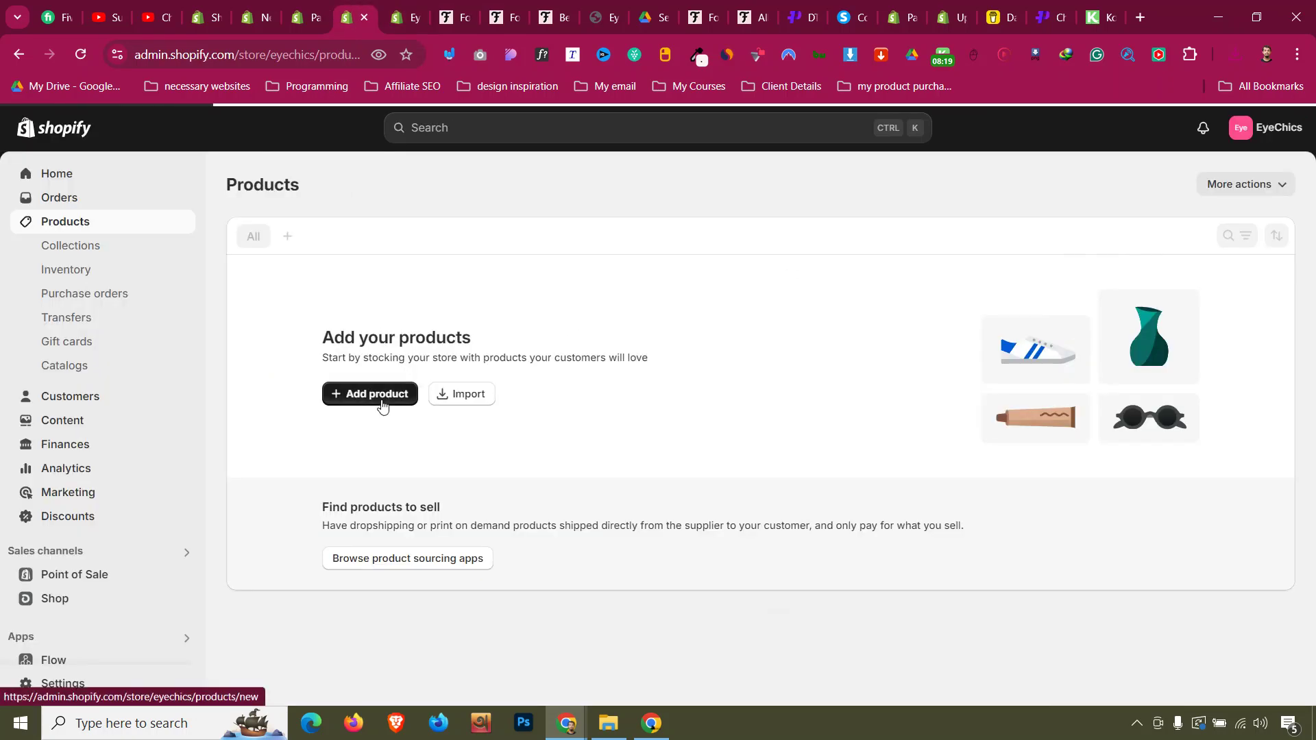
{"action": "left_click", "coordinate": [450, 266]}
{"action": "key", "text": "ctrl+v"}
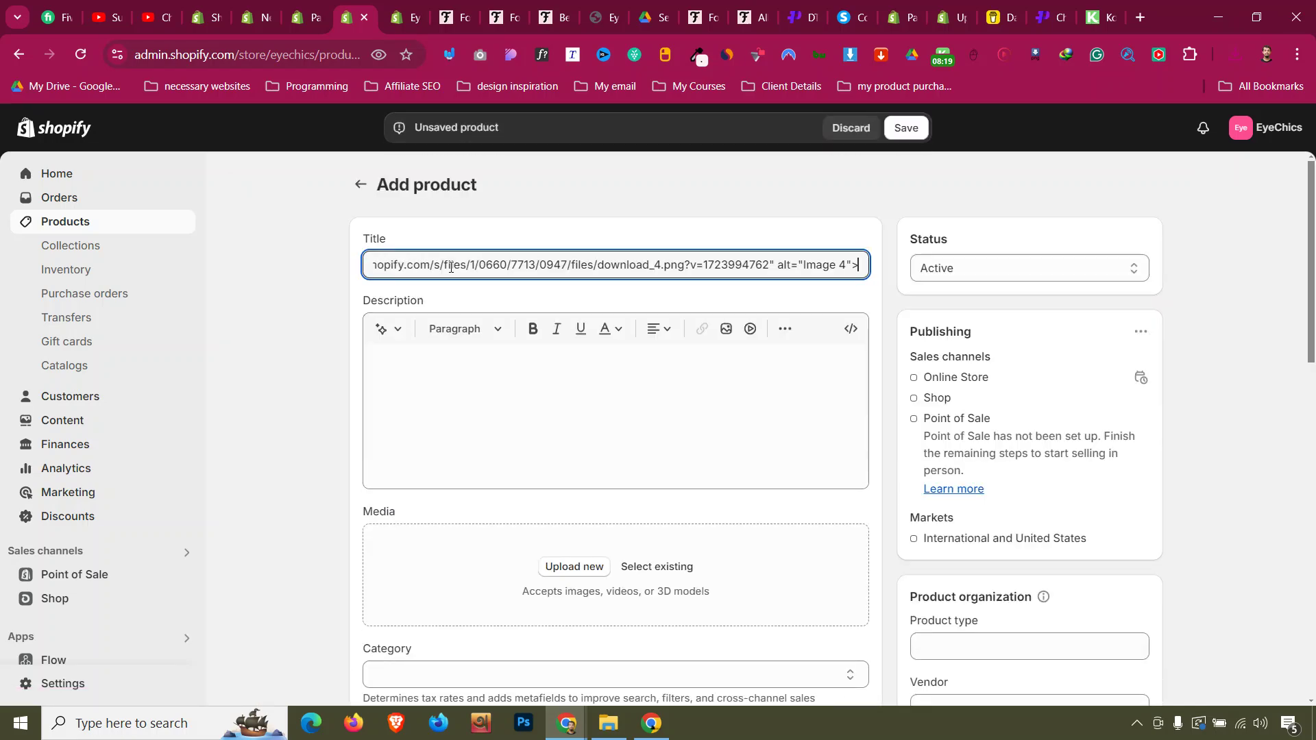
{"action": "key", "text": "ctrl+z"}
- Copy the serum's title from the forchics.com page source and set the new product's title to Eyelash Enhancing Serum
{"action": "left_click", "coordinate": [458, 6]}
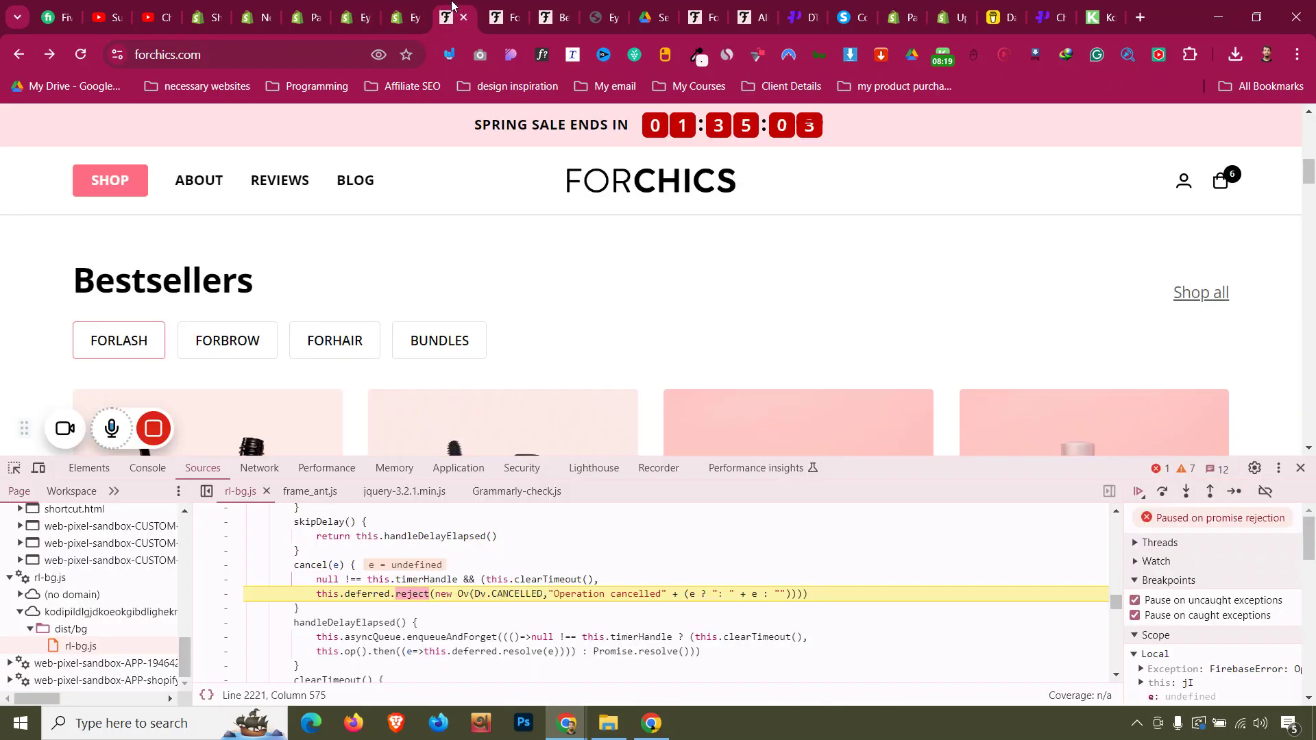
{"action": "left_click", "coordinate": [90, 468]}
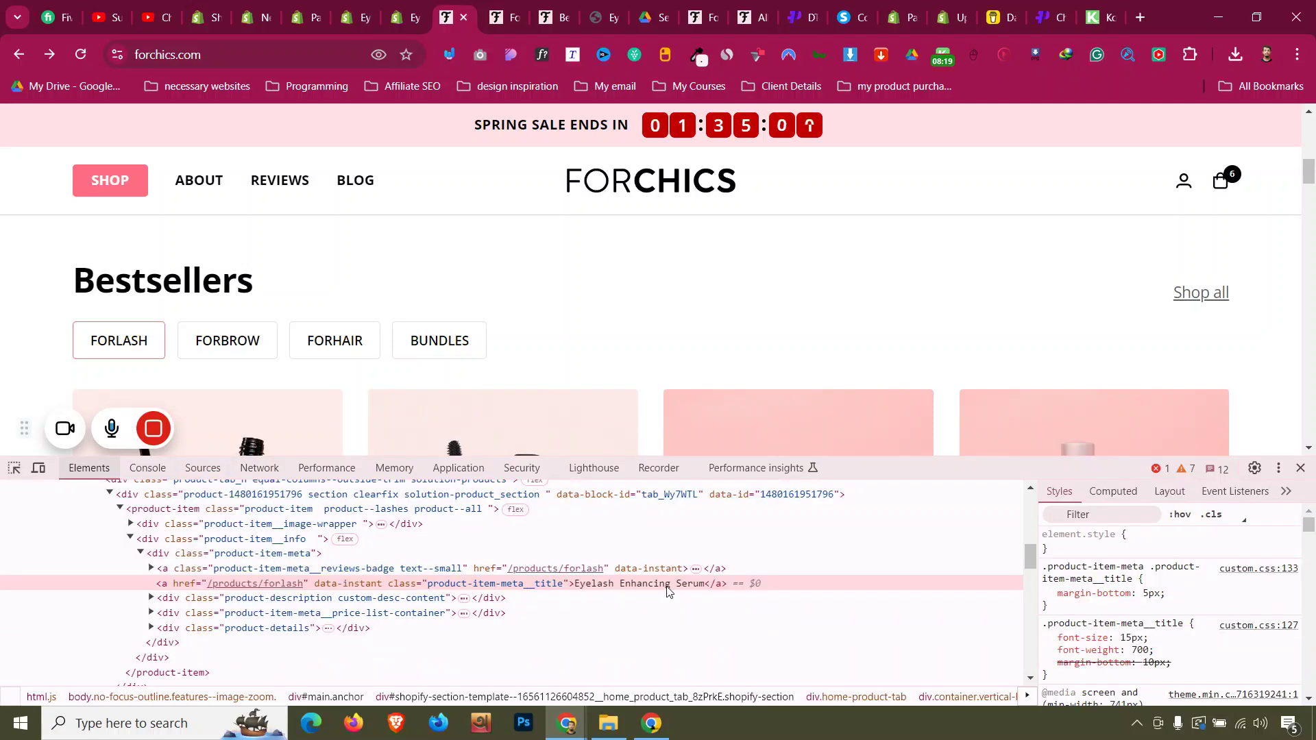
{"action": "left_click", "coordinate": [425, 28]}
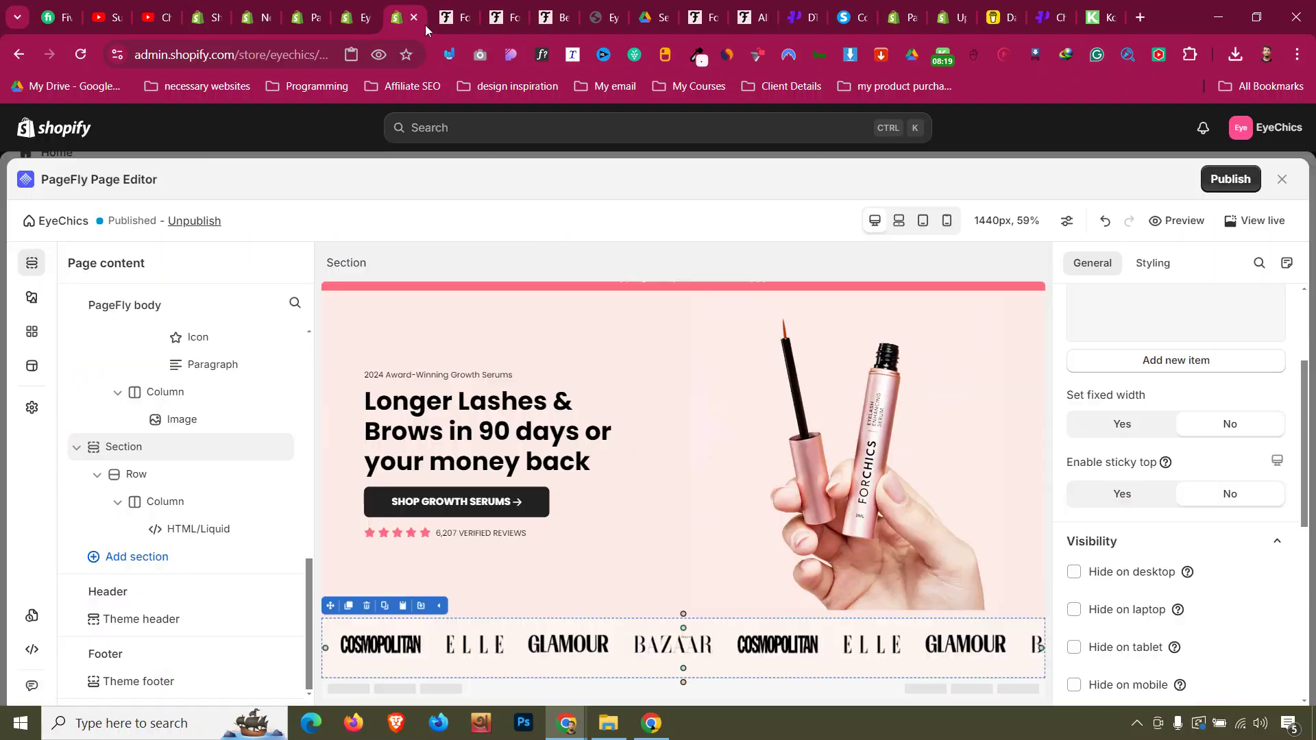
{"action": "left_click", "coordinate": [349, 17]}
{"action": "type", "text": "Eyelash Enhancing Serum"}
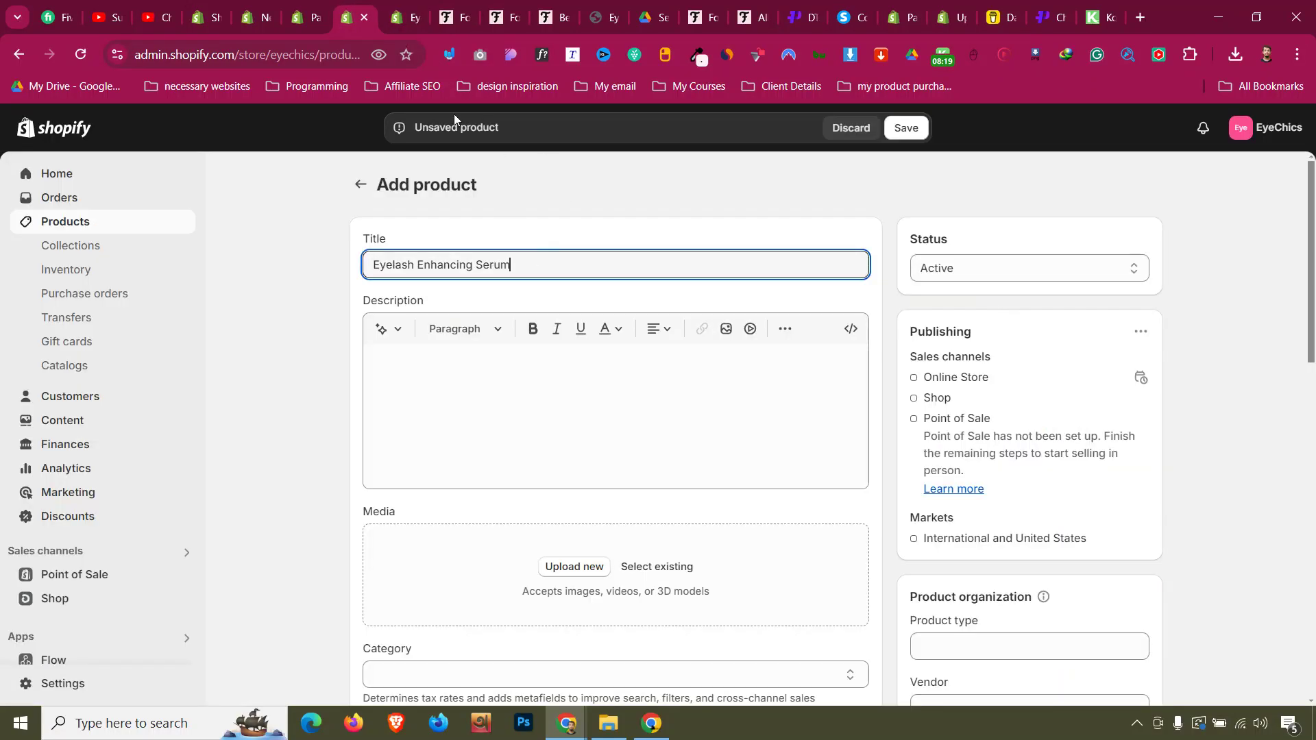
- Copy the serum's tagline from the forchics.com page source and set the product description to "For Longer & Fuller Looking Lashes"
{"action": "left_click", "coordinate": [459, 17]}
{"action": "scroll", "coordinate": [529, 281], "scroll_direction": "down", "scroll_amount": 7}
{"action": "scroll", "coordinate": [529, 287], "scroll_direction": "up", "scroll_amount": 1}
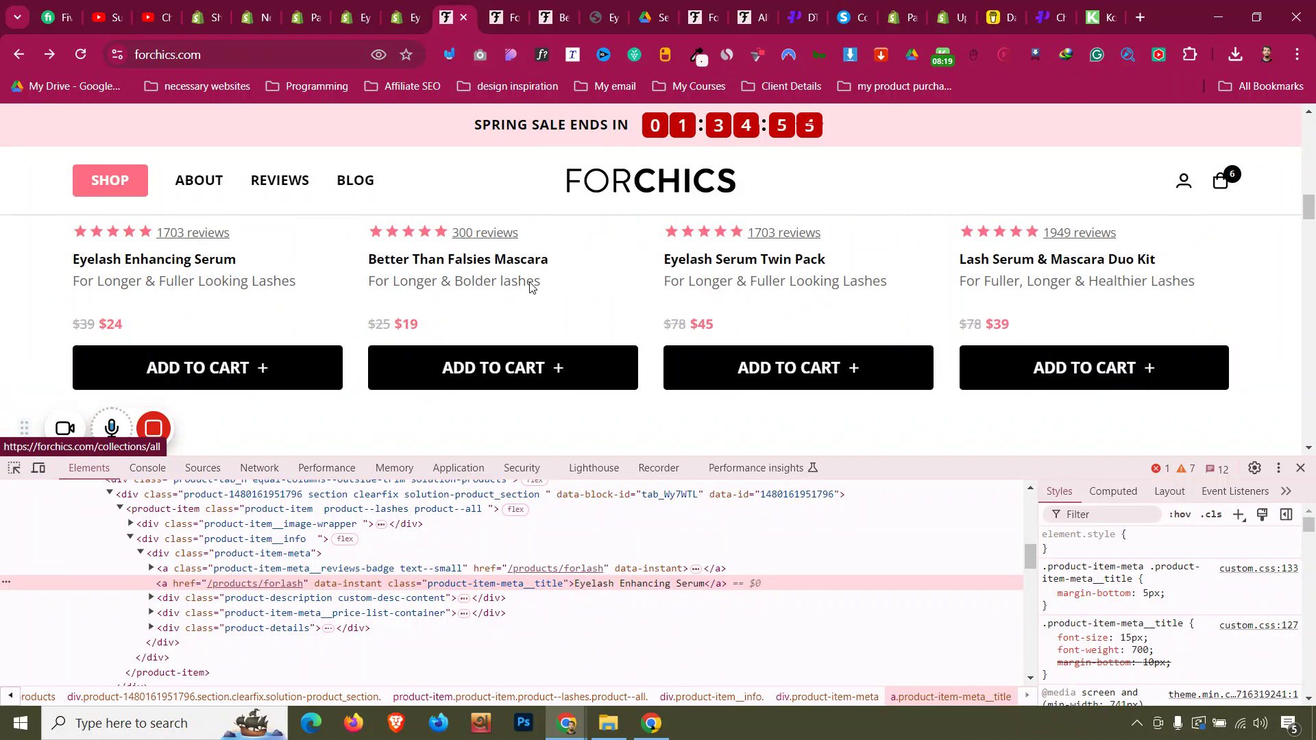
{"action": "key", "text": "ctrl+shift+c"}
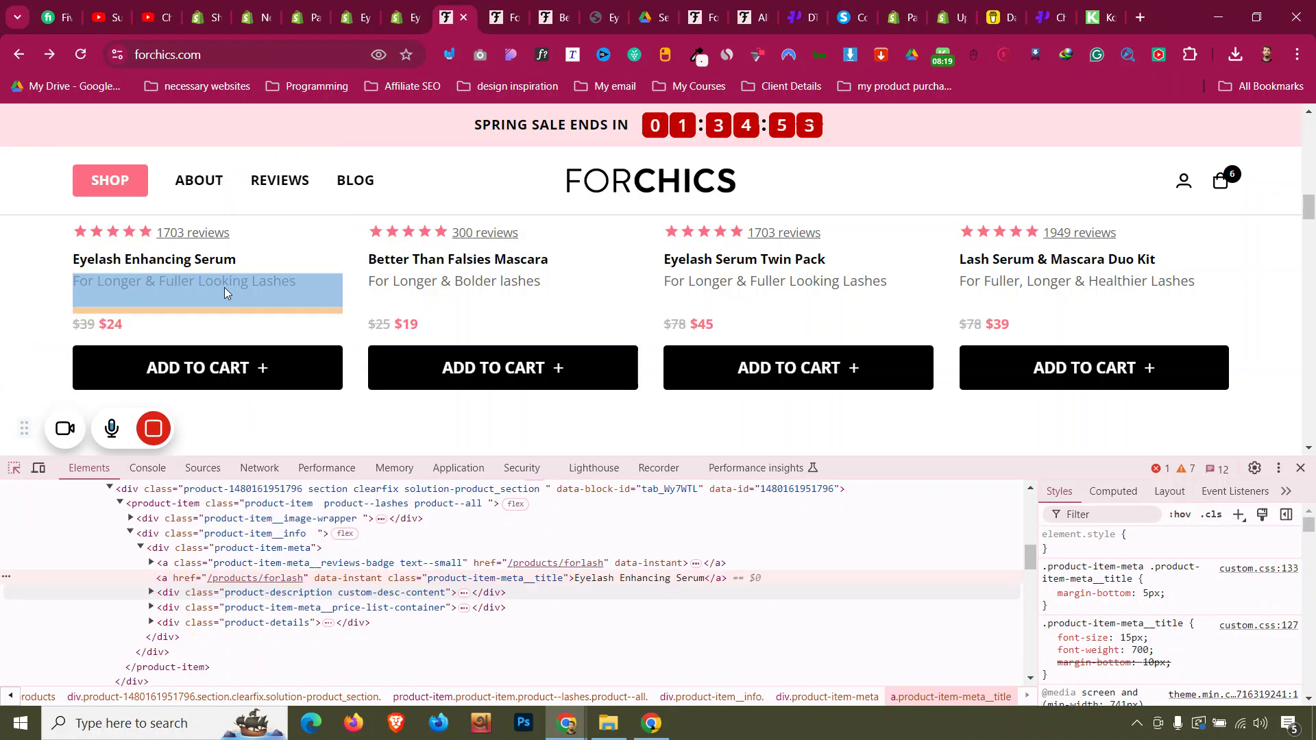
{"action": "left_click", "coordinate": [233, 283]}
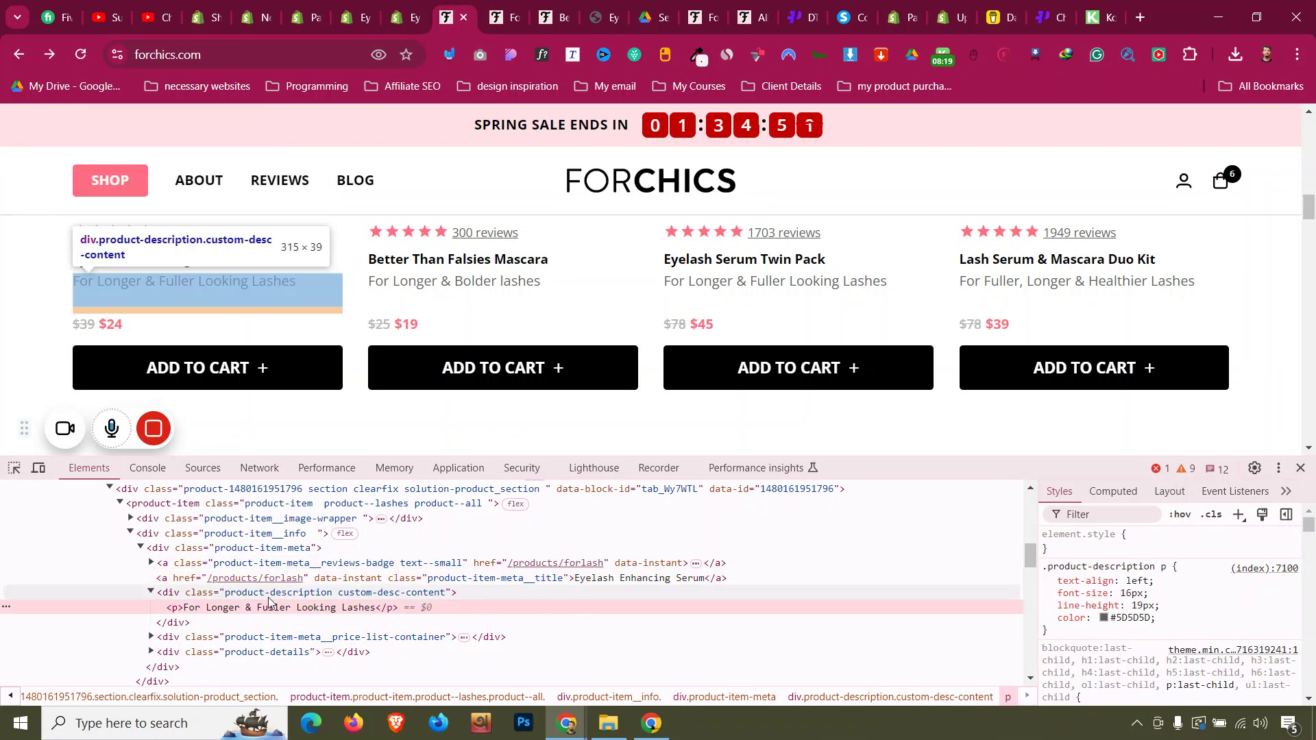
{"action": "key", "text": "ctrl+Tab"}
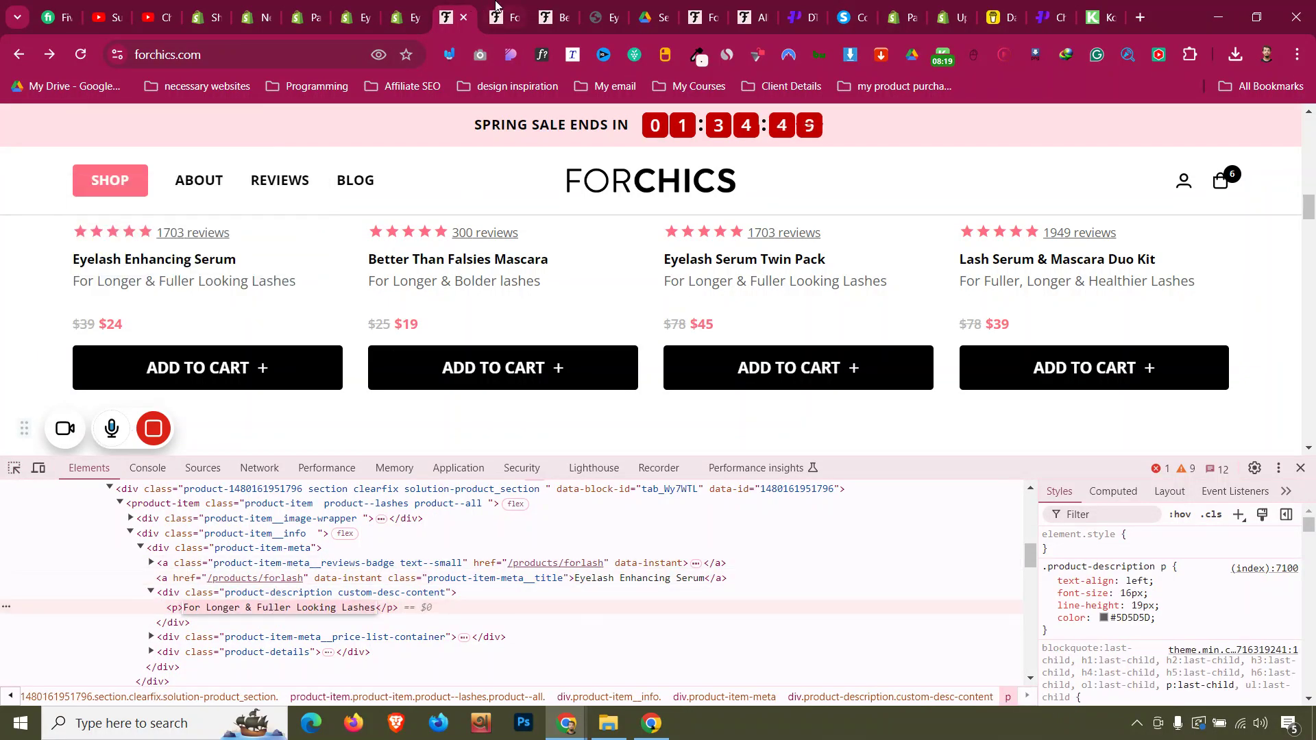
{"action": "left_click", "coordinate": [357, 17]}
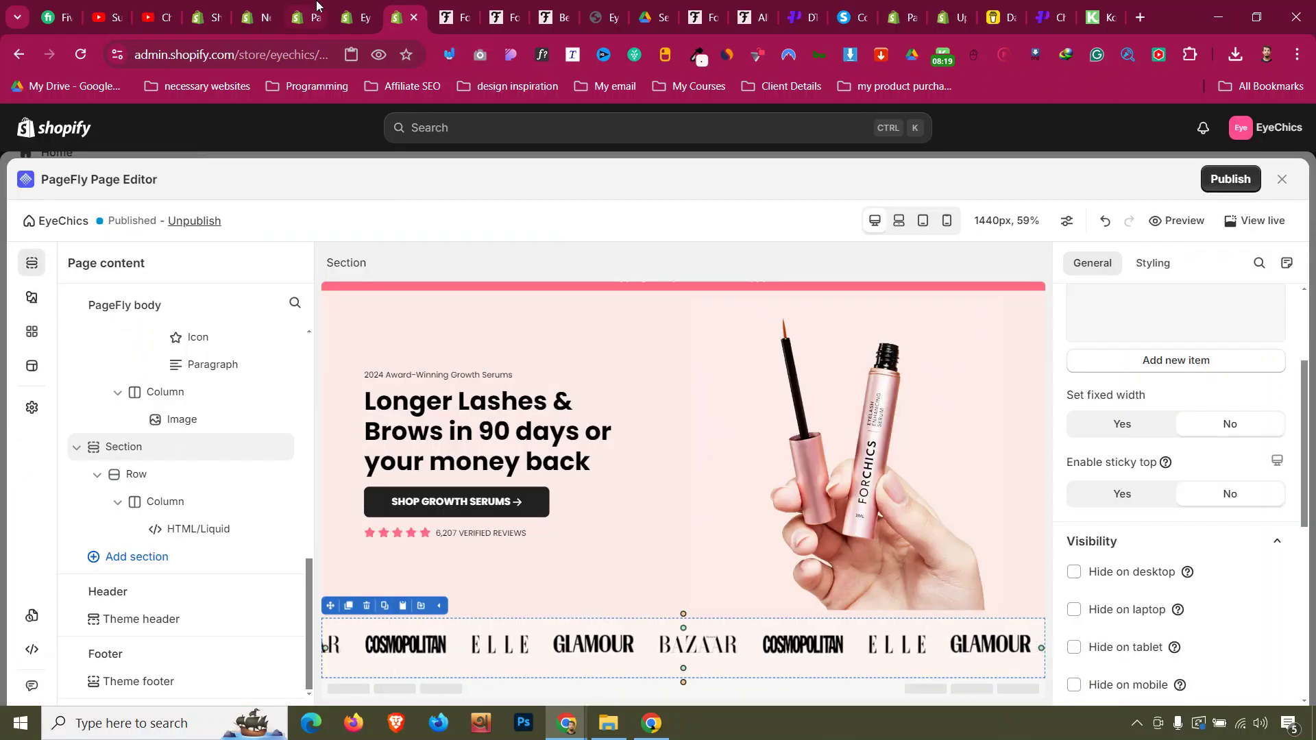
{"action": "left_click", "coordinate": [404, 17]}
{"action": "left_click", "coordinate": [460, 389]}
{"action": "key", "text": "ctrl+v"}
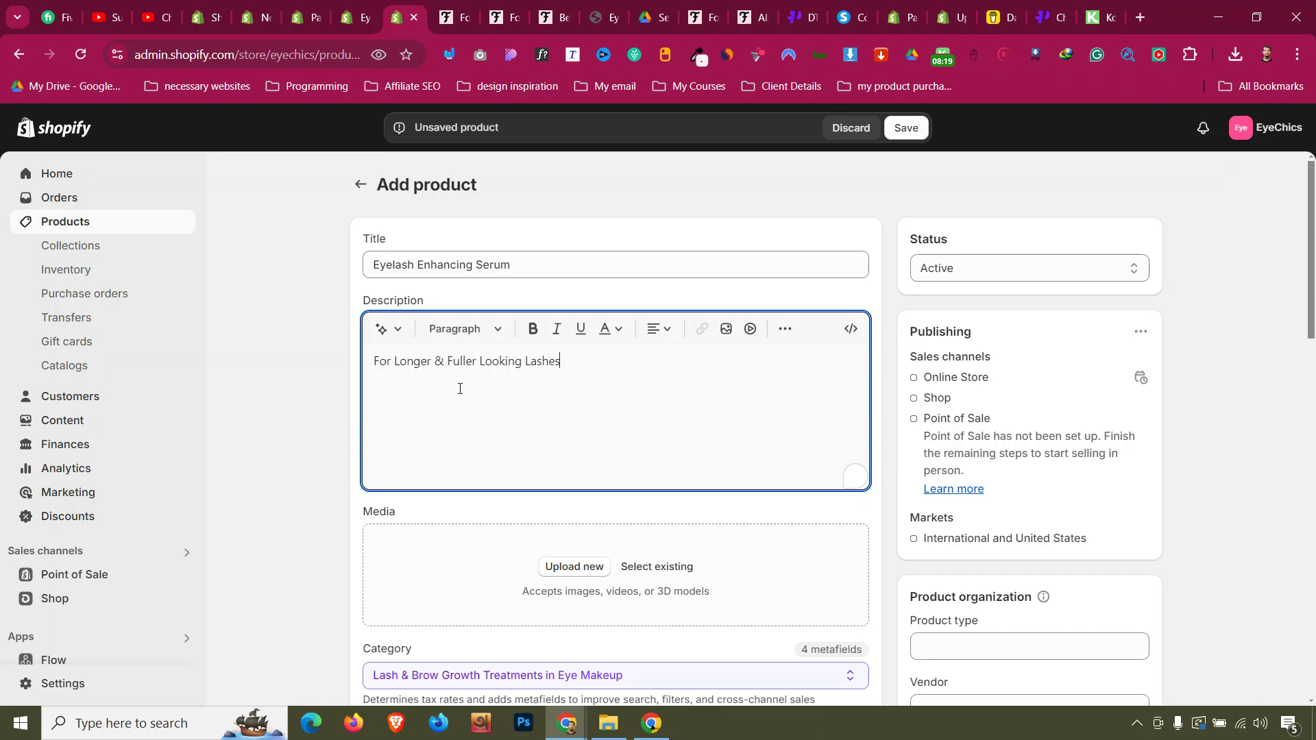
- Check the serum's prices in the forchics.com Bestsellers listing and upload an image file to the new product's media
{"action": "left_click", "coordinate": [458, 24]}
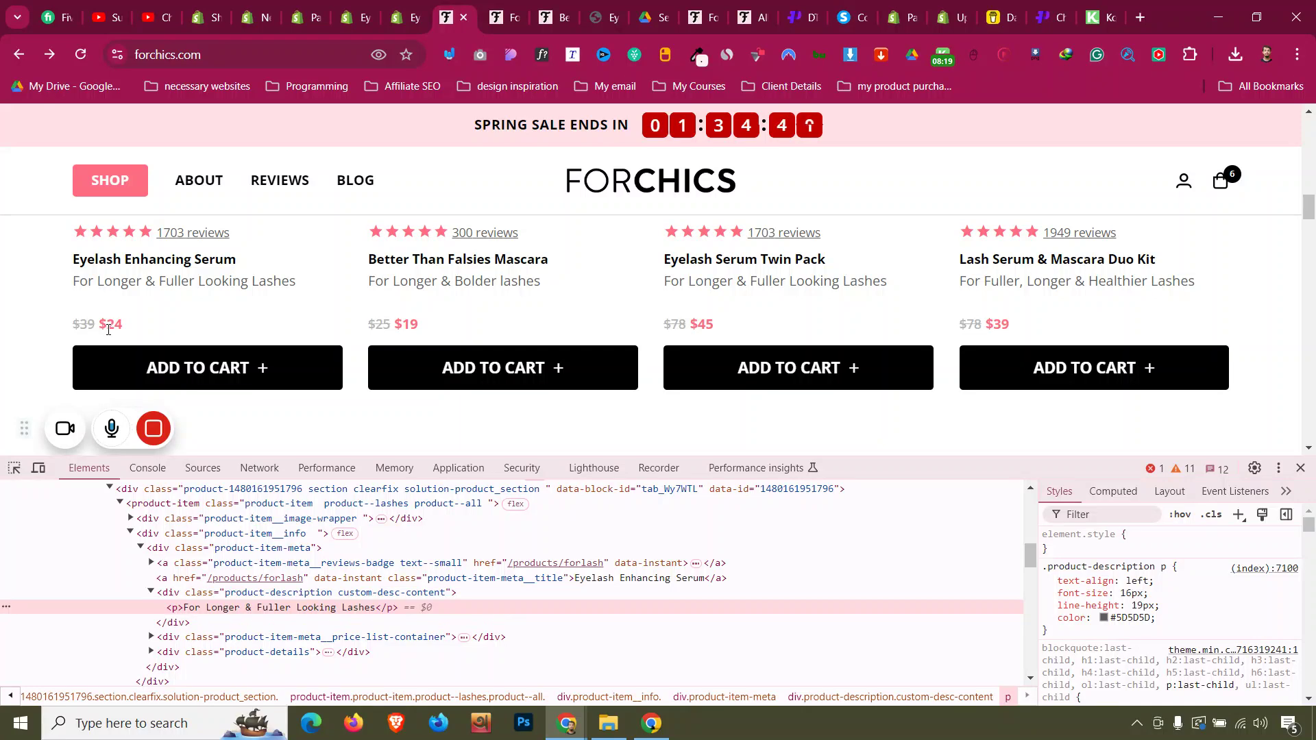
{"action": "left_click", "coordinate": [392, 13]}
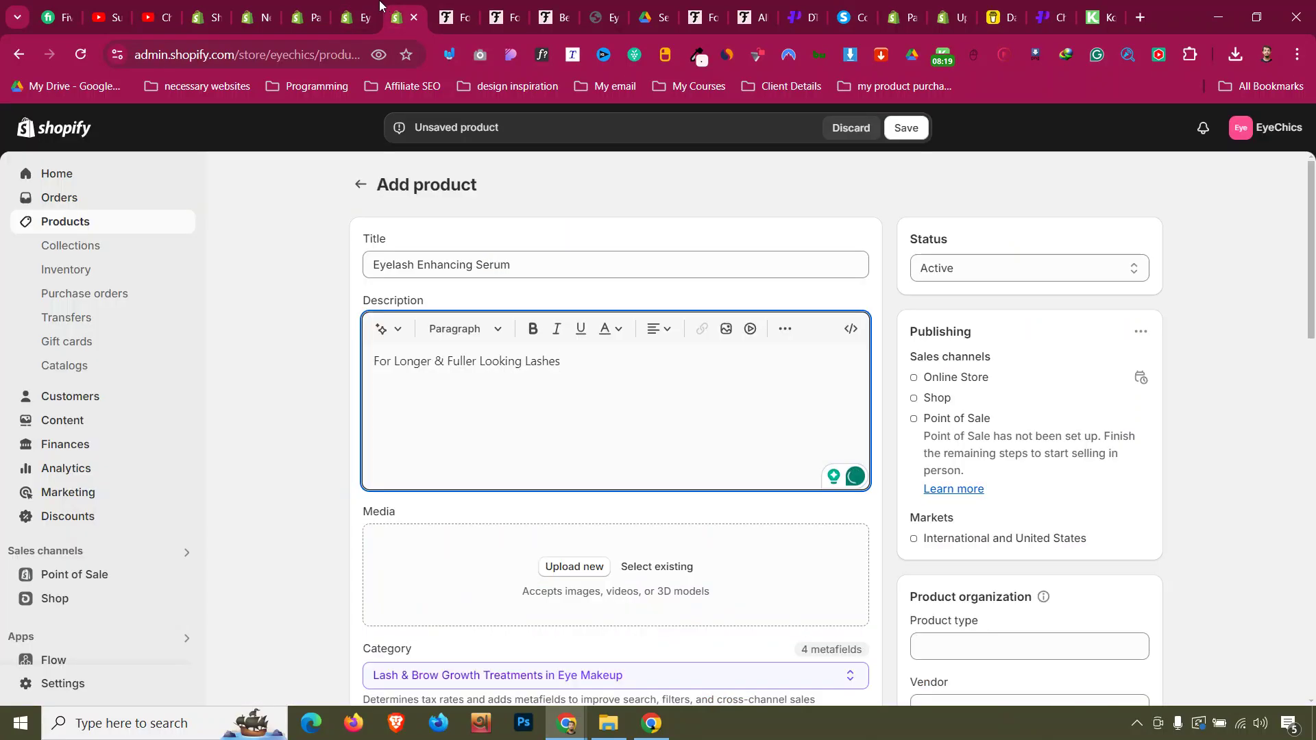
{"action": "scroll", "coordinate": [549, 497], "scroll_direction": "down", "scroll_amount": 1}
{"action": "left_click", "coordinate": [568, 482]}
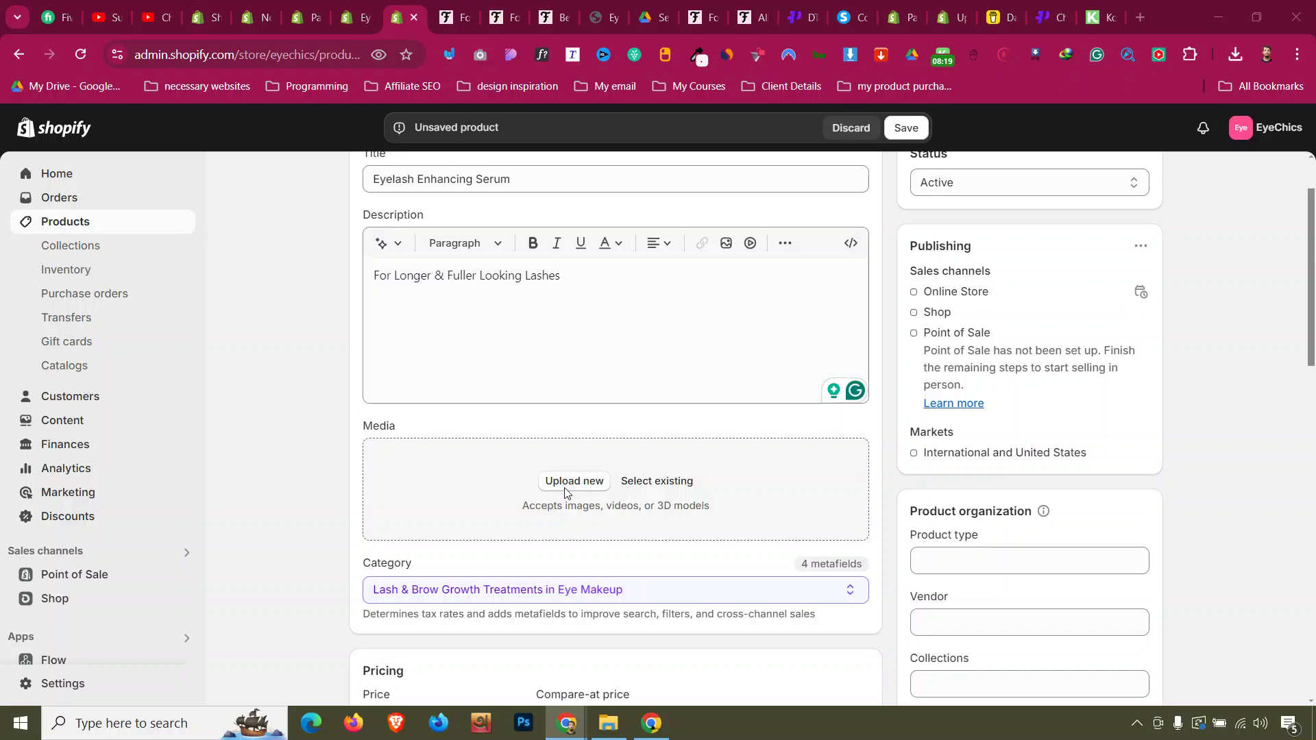
{"action": "left_click", "coordinate": [199, 154]}
{"action": "left_click", "coordinate": [515, 384]}
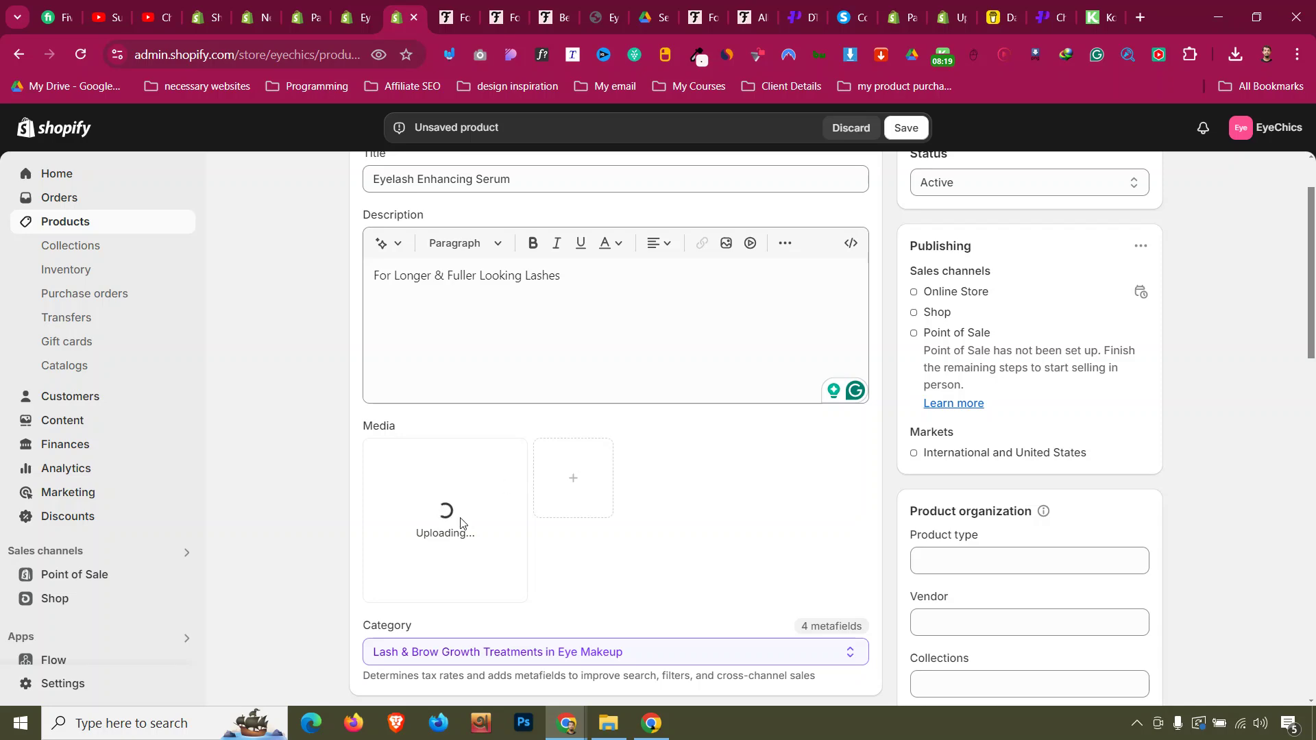
- Add the existing Eyelash Enhancing Serum photo from the store's files as the first media item and remove the newly uploaded image
{"action": "left_click", "coordinate": [574, 495]}
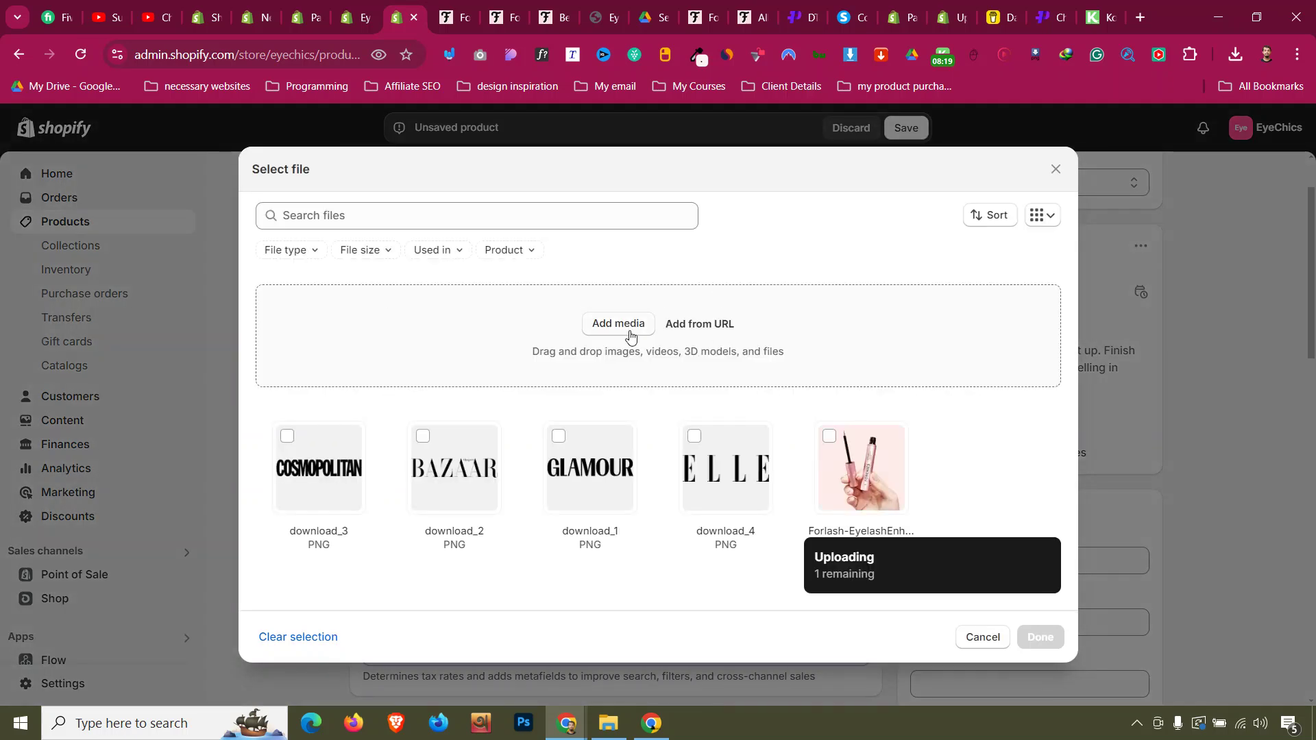
{"action": "left_click", "coordinate": [844, 438]}
{"action": "left_click", "coordinate": [1055, 638]}
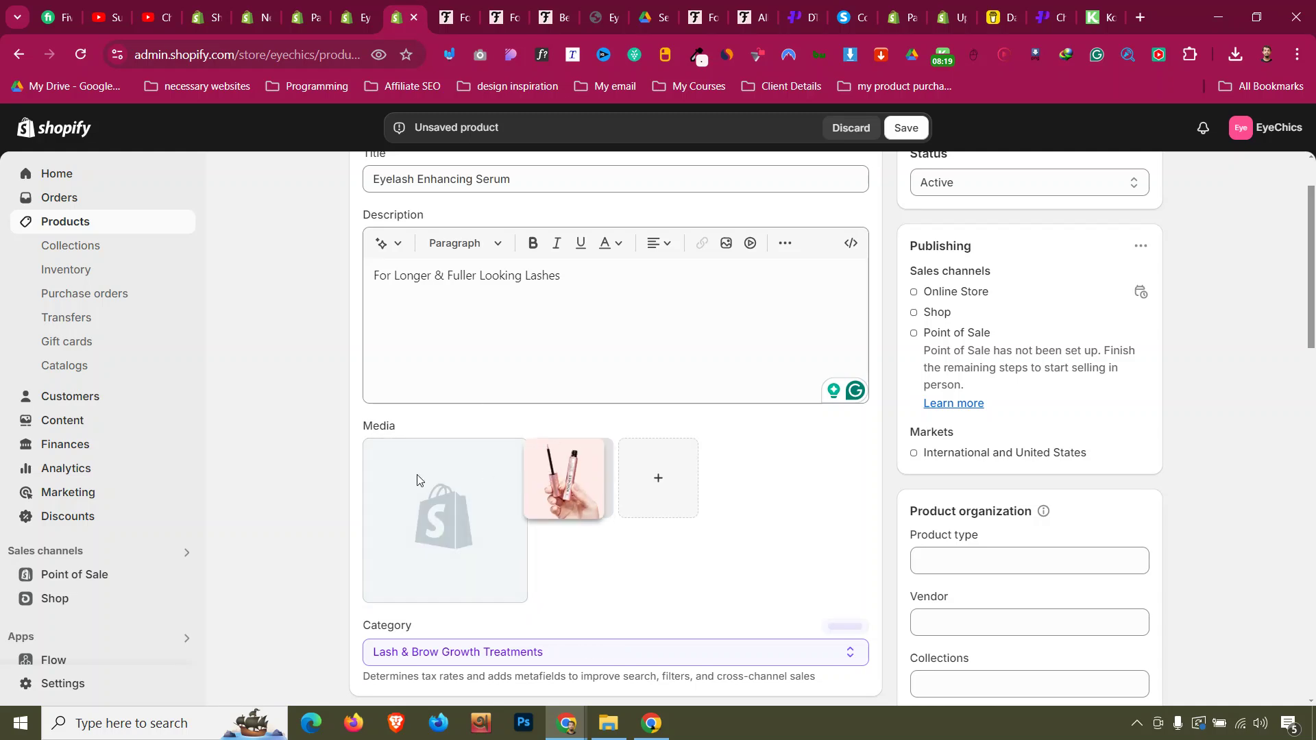
{"action": "left_click", "coordinate": [547, 453]}
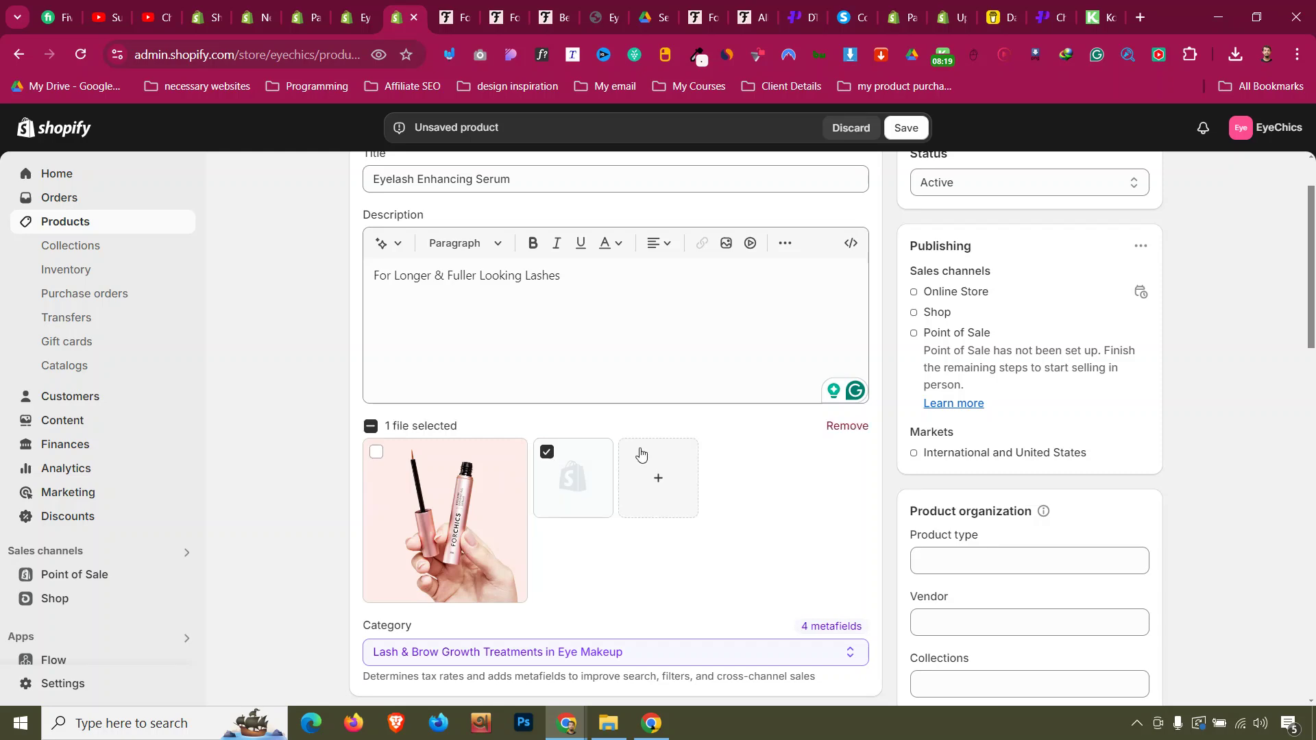
{"action": "left_click", "coordinate": [853, 435]}
- Set the product's price to $24.00 and compare-at price to $39.00, and open the shop location quantity for editing
{"action": "scroll", "coordinate": [690, 485], "scroll_direction": "down", "scroll_amount": 5}
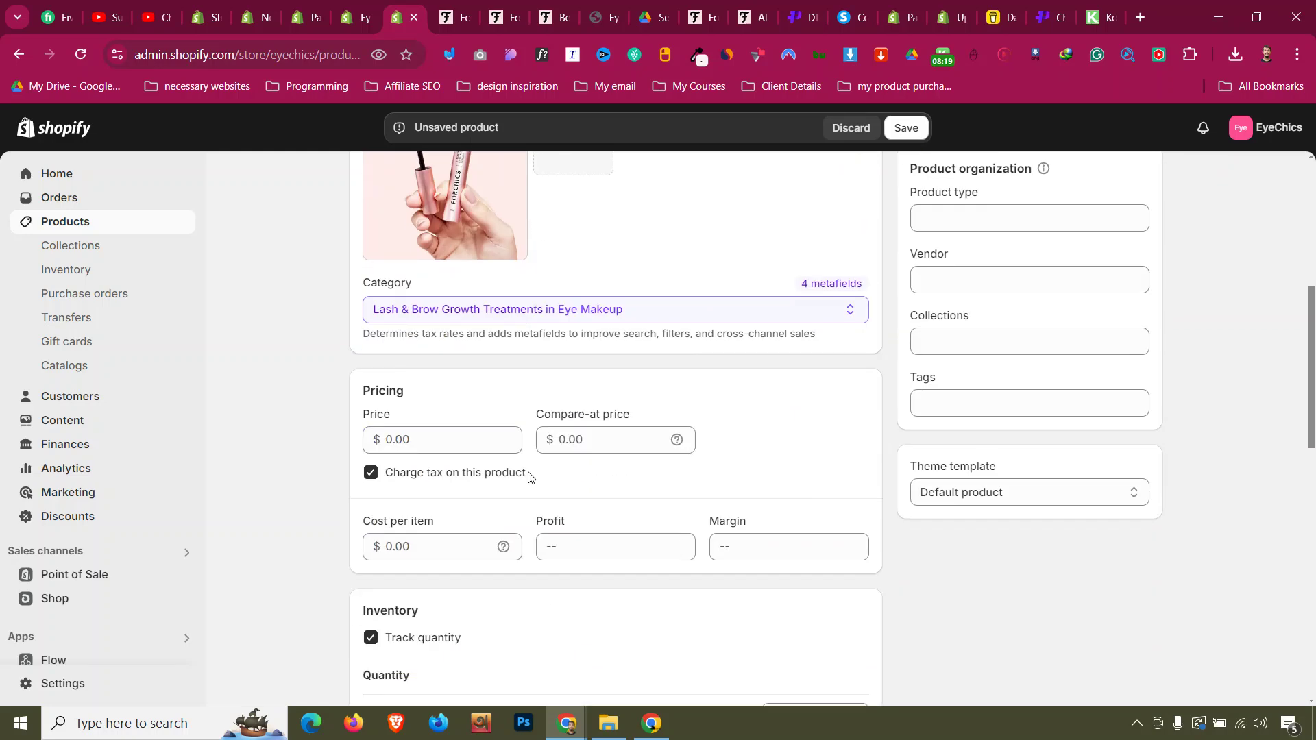
{"action": "left_click", "coordinate": [425, 441]}
{"action": "type", "text": "24"}
{"action": "left_click", "coordinate": [558, 441]}
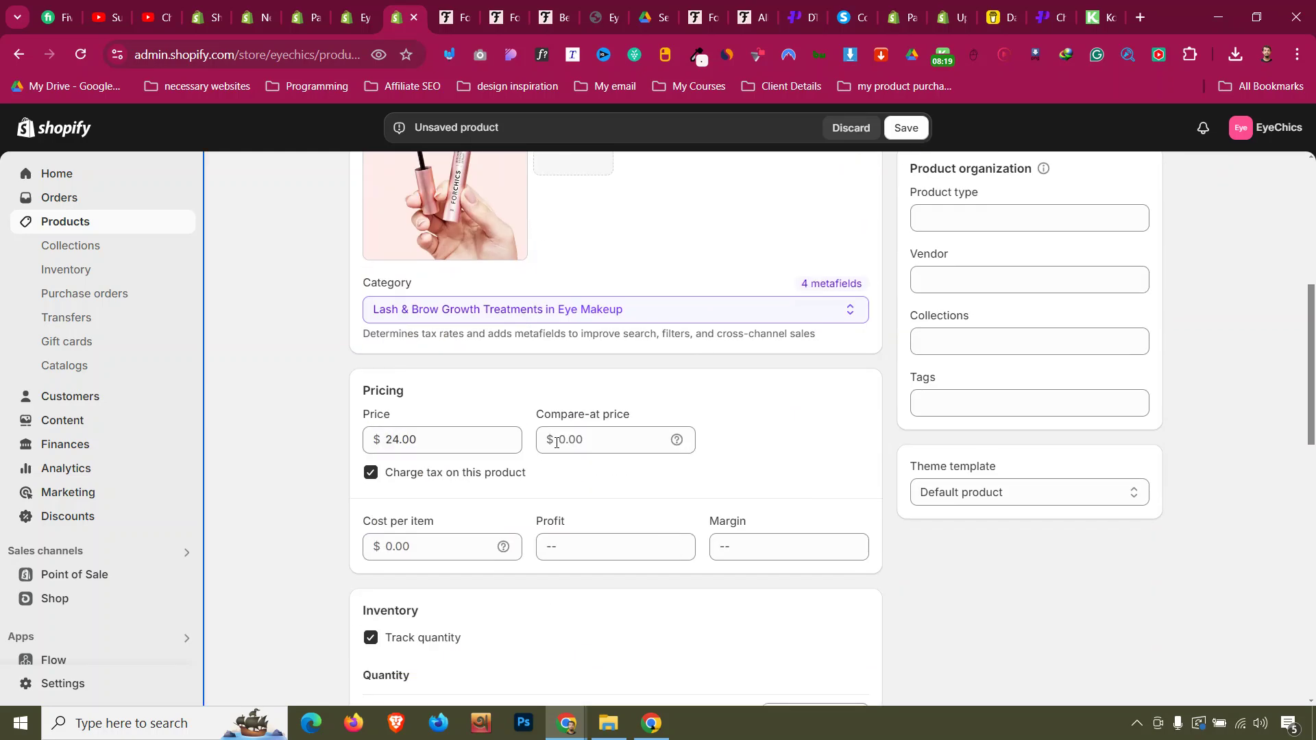
{"action": "left_click", "coordinate": [617, 484]}
{"action": "scroll", "coordinate": [588, 447], "scroll_direction": "down", "scroll_amount": 4}
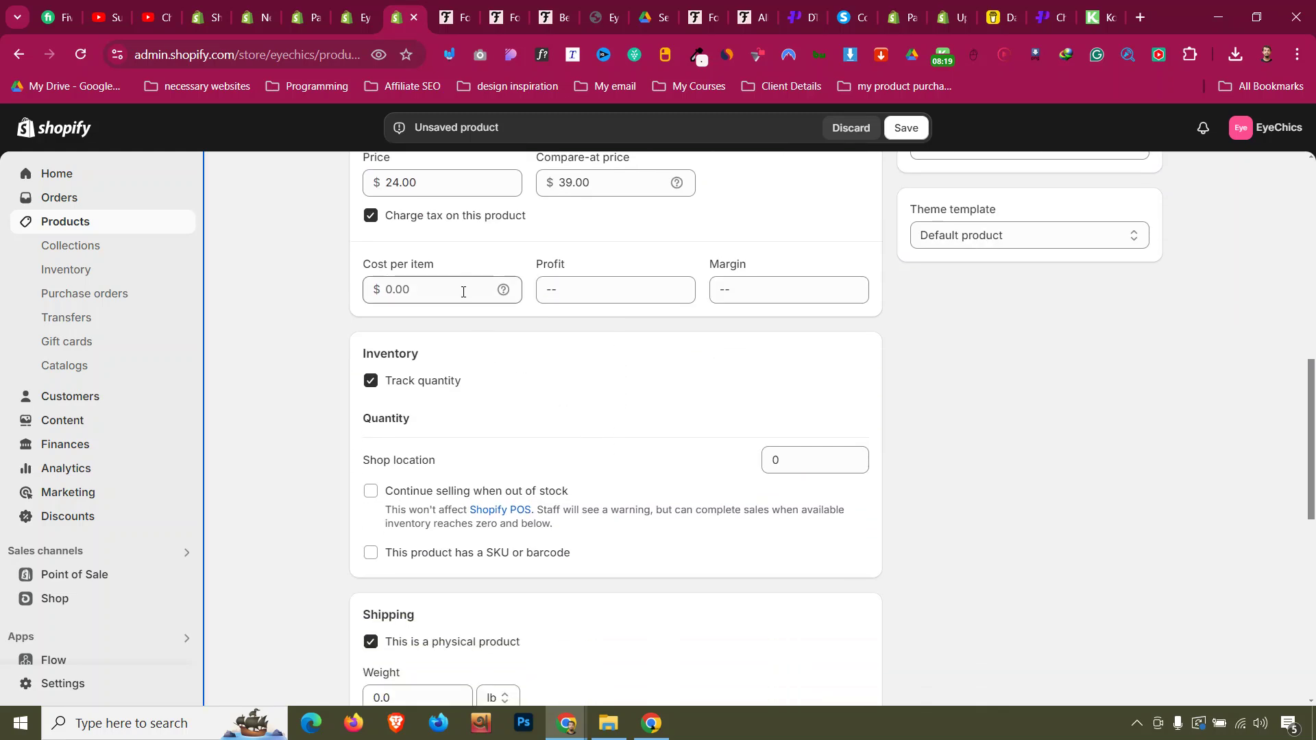
{"action": "left_click", "coordinate": [812, 460]}
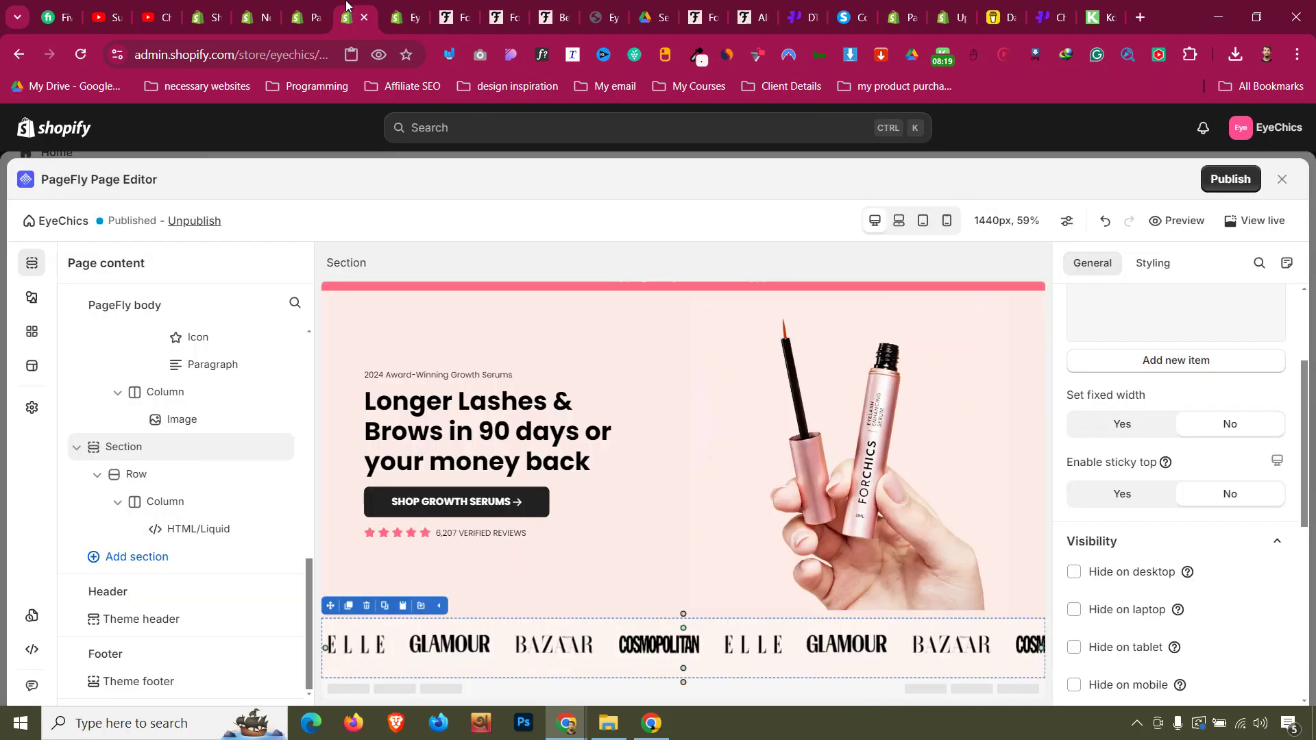
- Look over the EyeChics home page in the PageFly editor and review the Eyelash Enhancing Serum product form
{"action": "key", "text": "ctrl+Page_Up"}
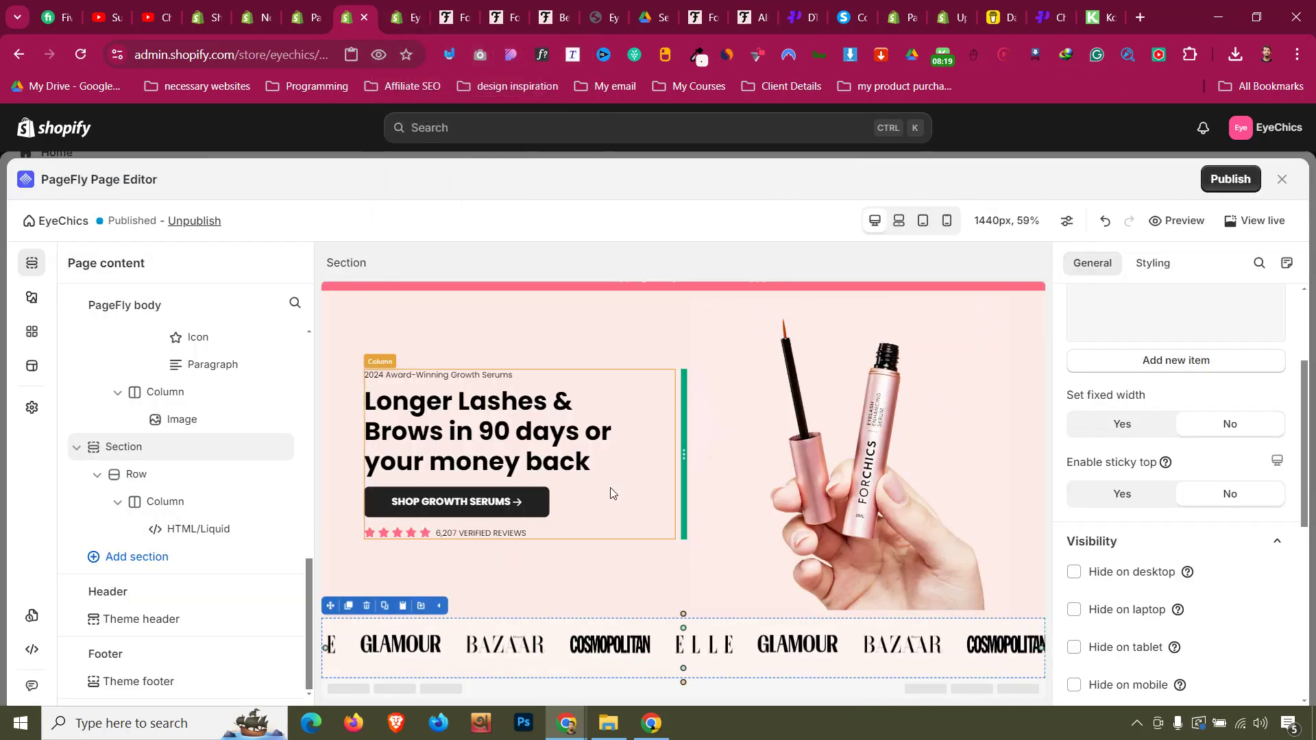
{"action": "key", "text": "ctrl+Page_Up"}
{"action": "key", "text": "ctrl+Page_Down"}
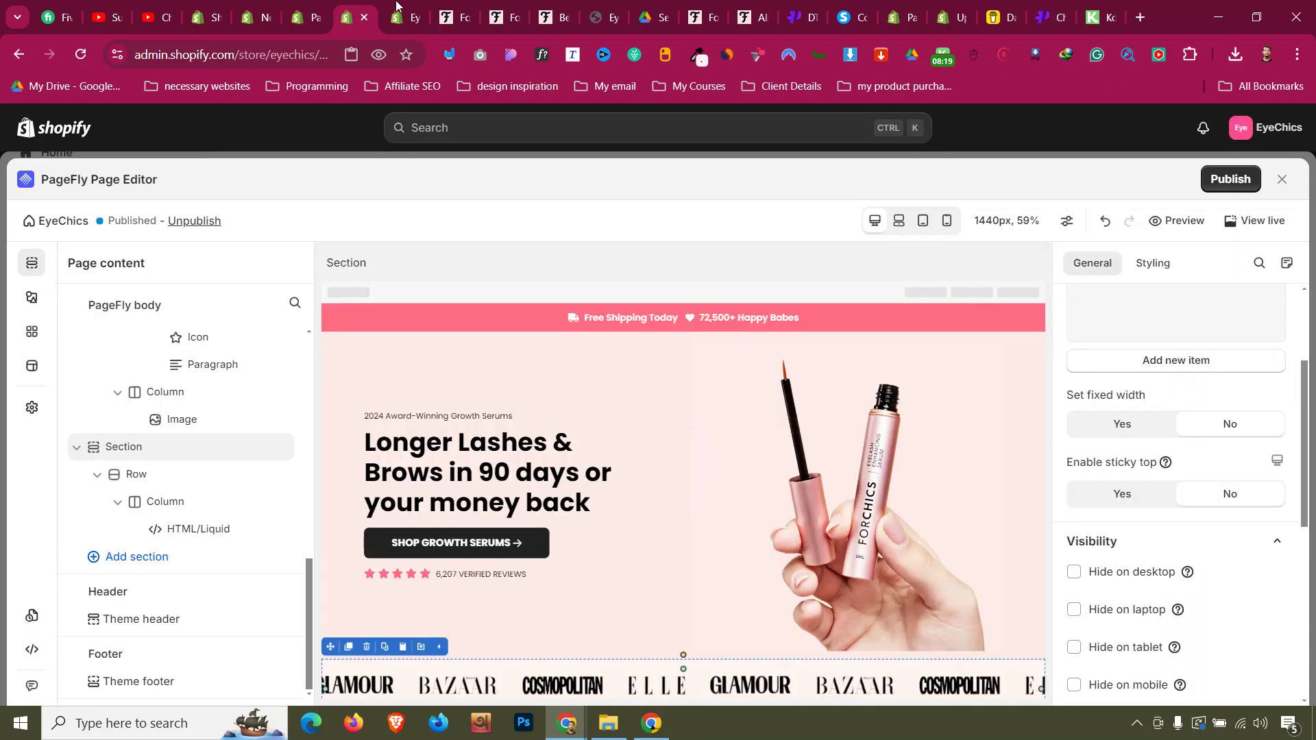
{"action": "key", "text": "ctrl+Page_Down"}
{"action": "scroll", "coordinate": [635, 544], "scroll_direction": "down", "scroll_amount": 5}
{"action": "scroll", "coordinate": [634, 545], "scroll_direction": "up", "scroll_amount": 15}
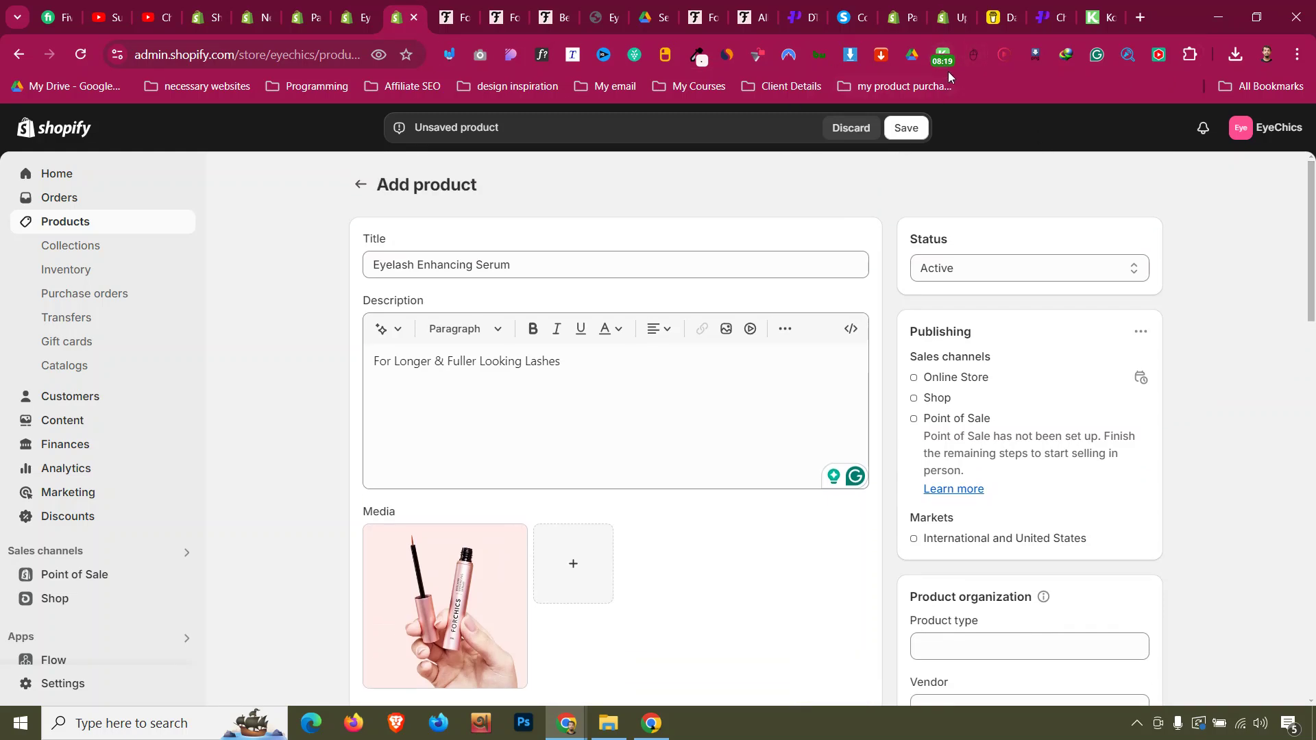
- Revisit the forchics.com product pages, close the developer tools on the Bestsellers listing, and switch back to the PageFly editors
{"action": "left_click", "coordinate": [538, 6]}
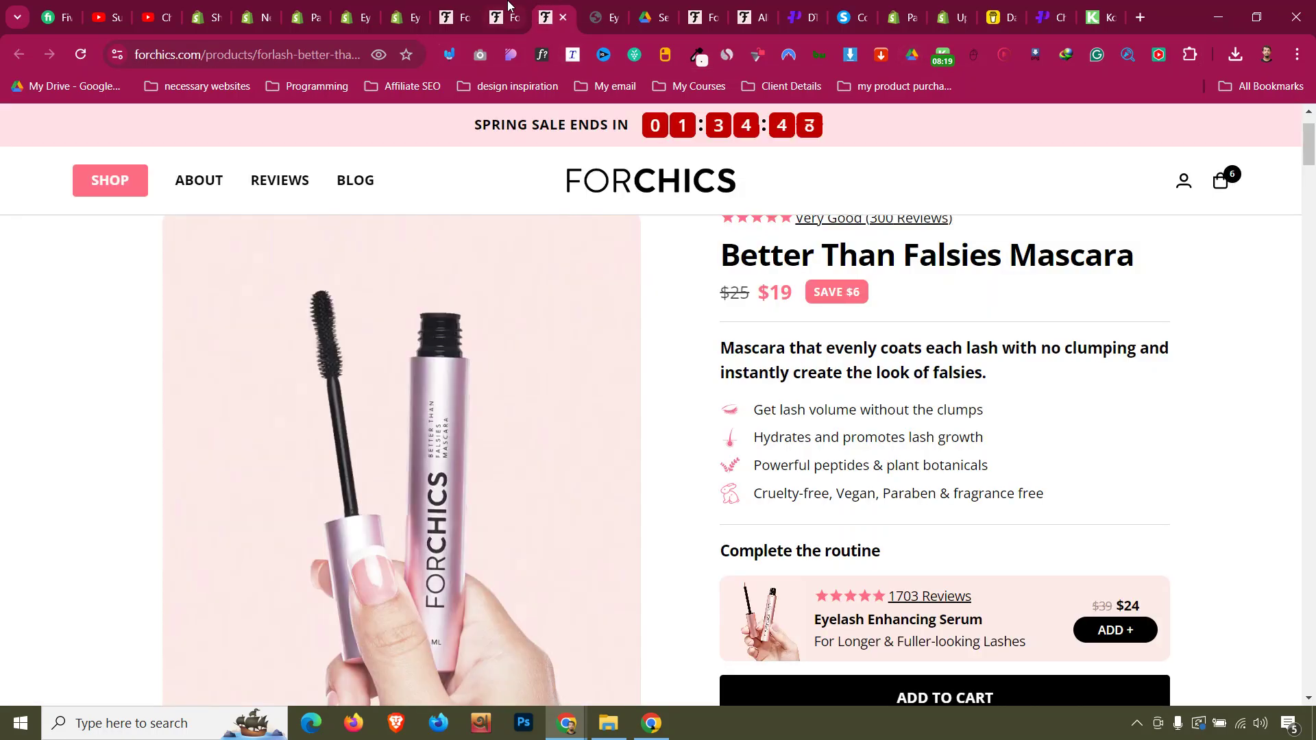
{"action": "left_click", "coordinate": [511, 8]}
{"action": "left_click", "coordinate": [437, 6]}
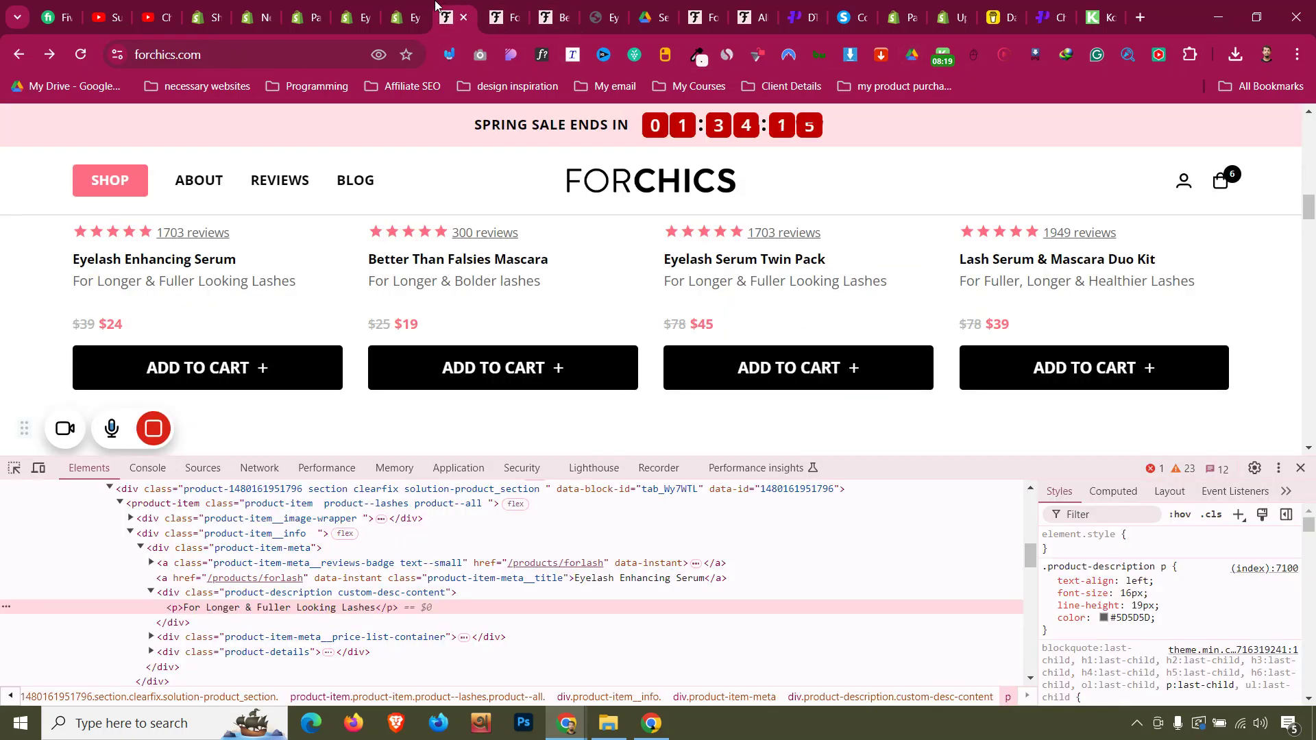
{"action": "left_click", "coordinate": [1300, 468]}
{"action": "left_click", "coordinate": [335, 7]}
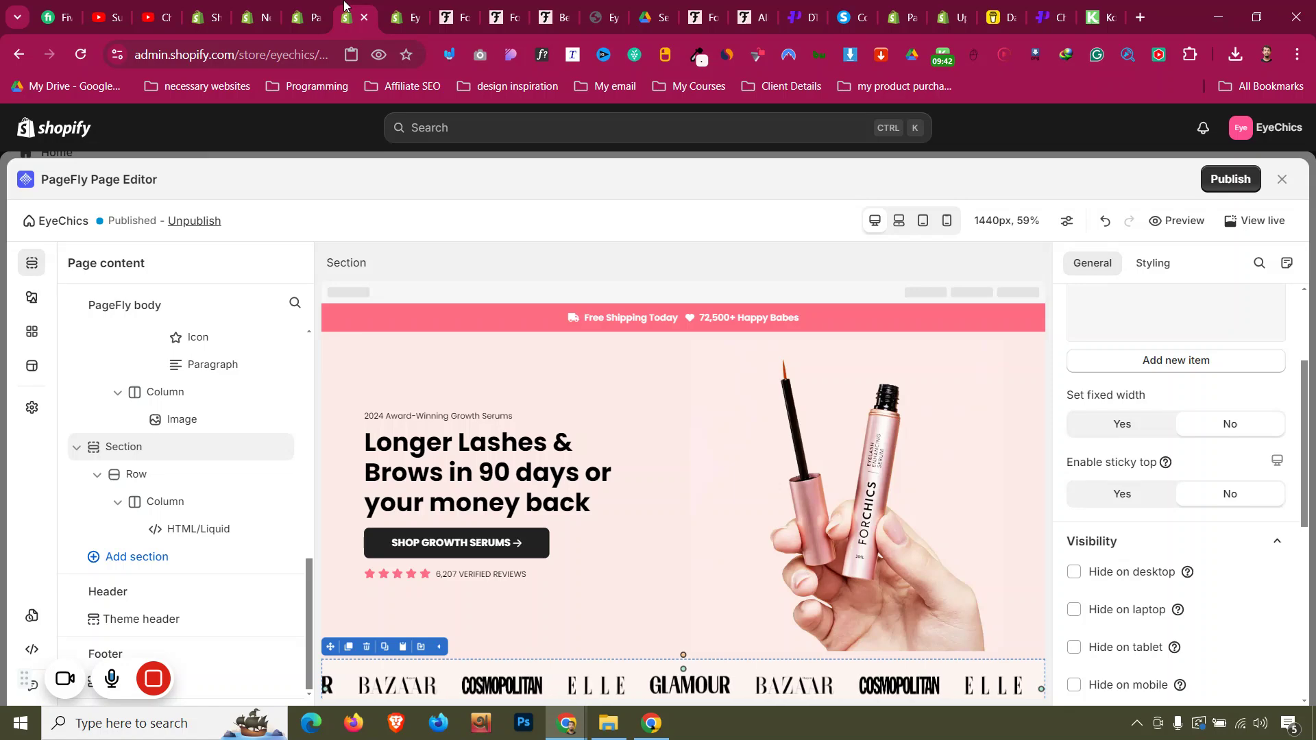
{"action": "mouse_move", "coordinate": [108, 683]}
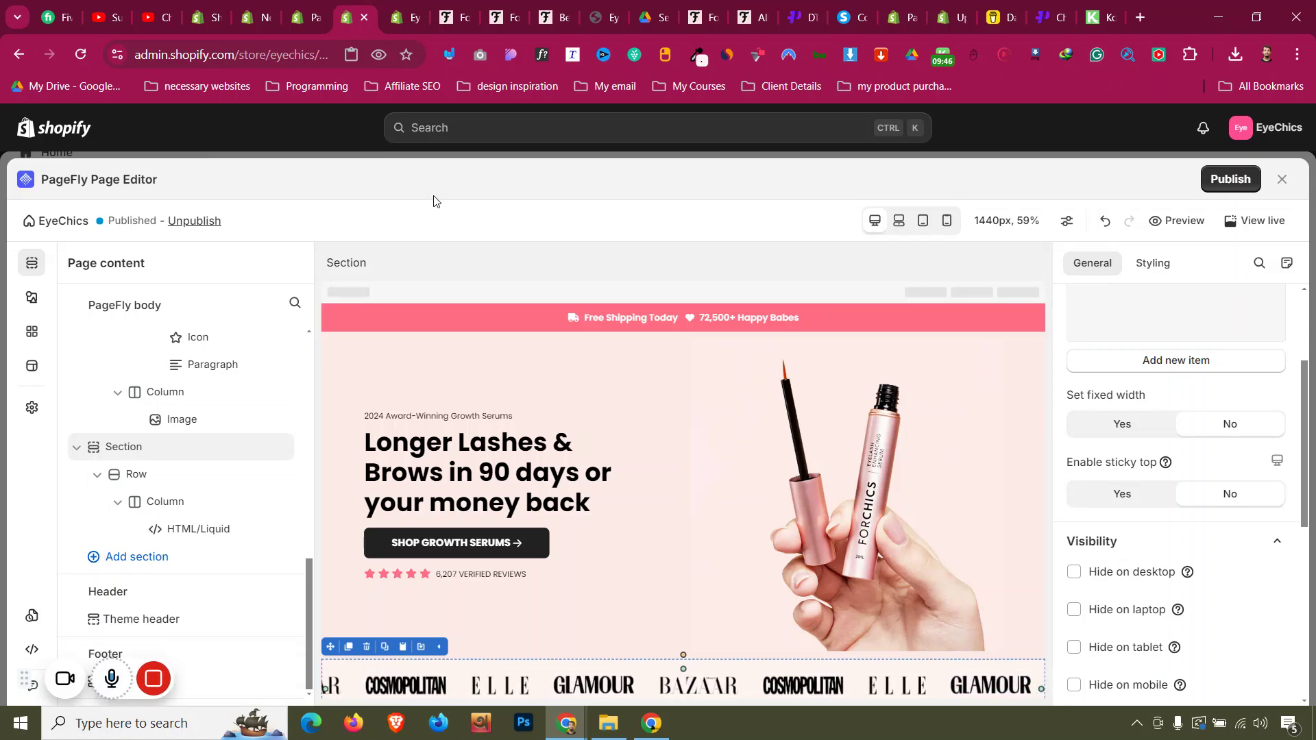
{"action": "left_click", "coordinate": [301, 15]}
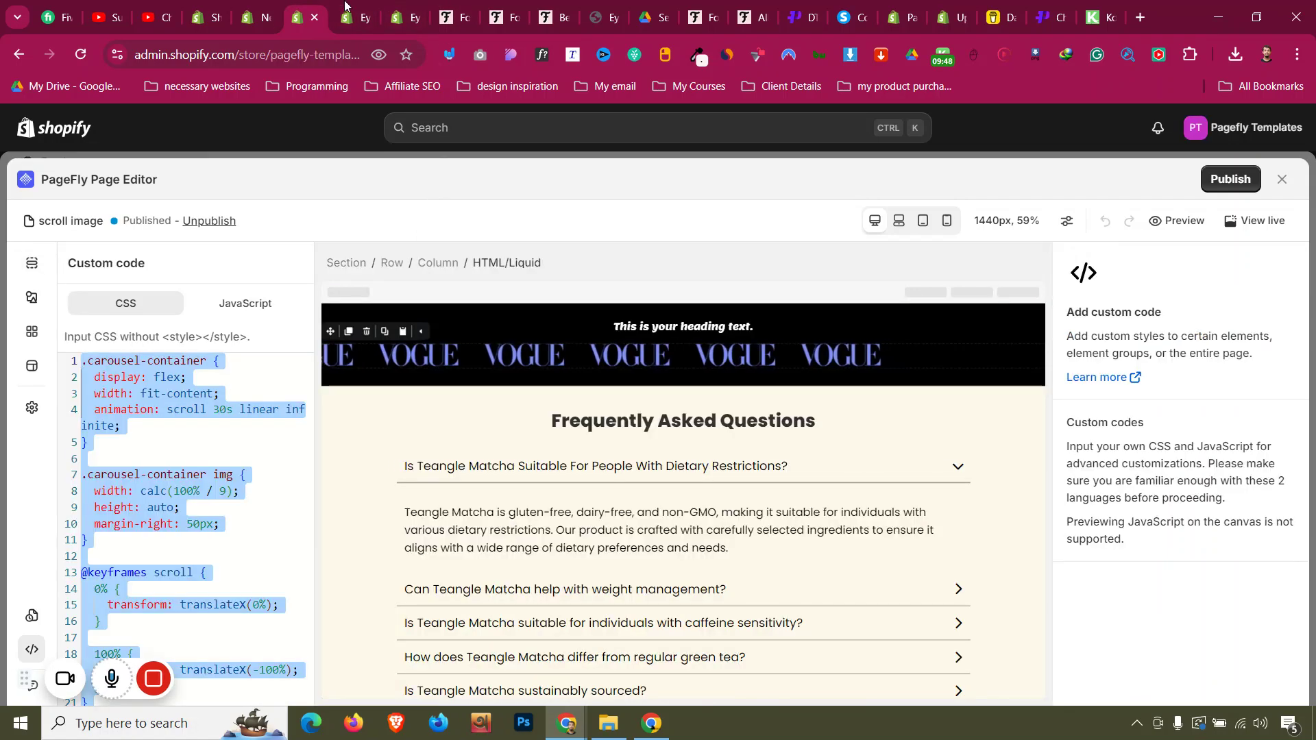
- Close the scroll image page editor, return to the Eyelash Enhancing Serum form and remove its Color category metafield
{"action": "left_click", "coordinate": [315, 19]}
{"action": "left_click", "coordinate": [371, 6]}
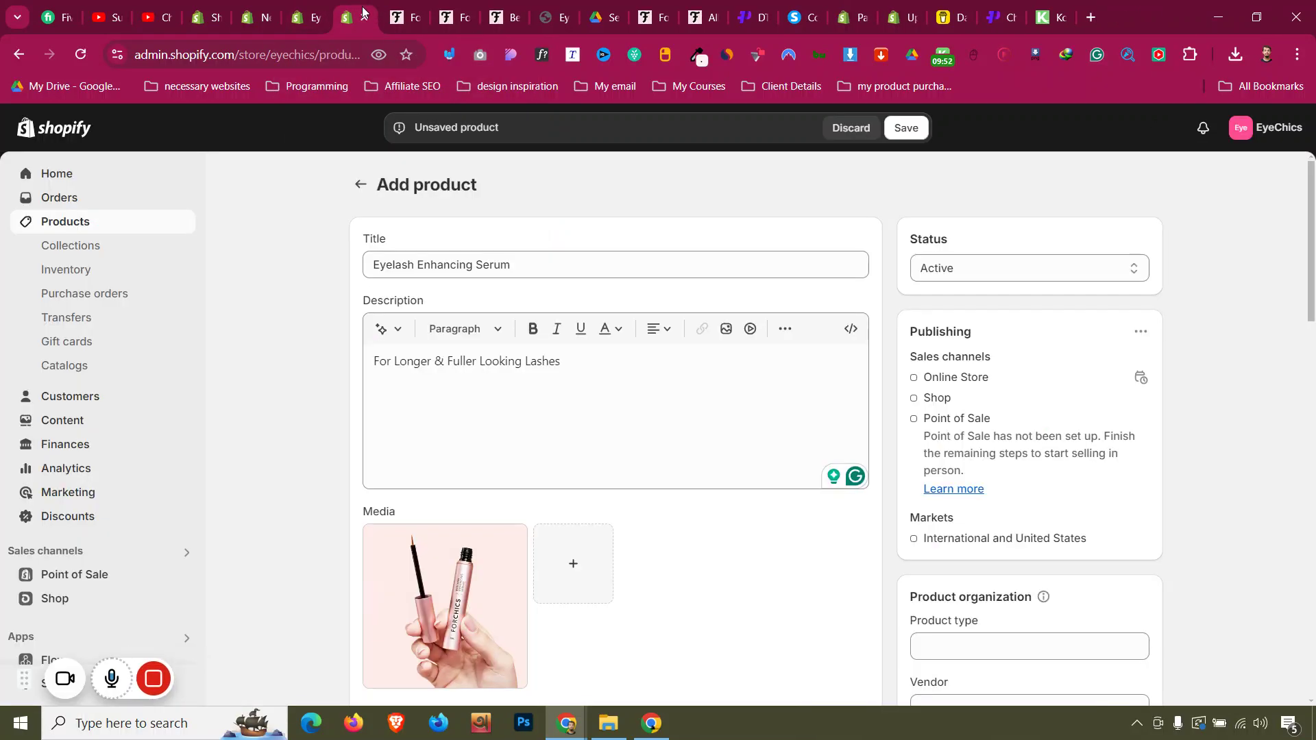
{"action": "scroll", "coordinate": [468, 447], "scroll_direction": "down", "scroll_amount": 9}
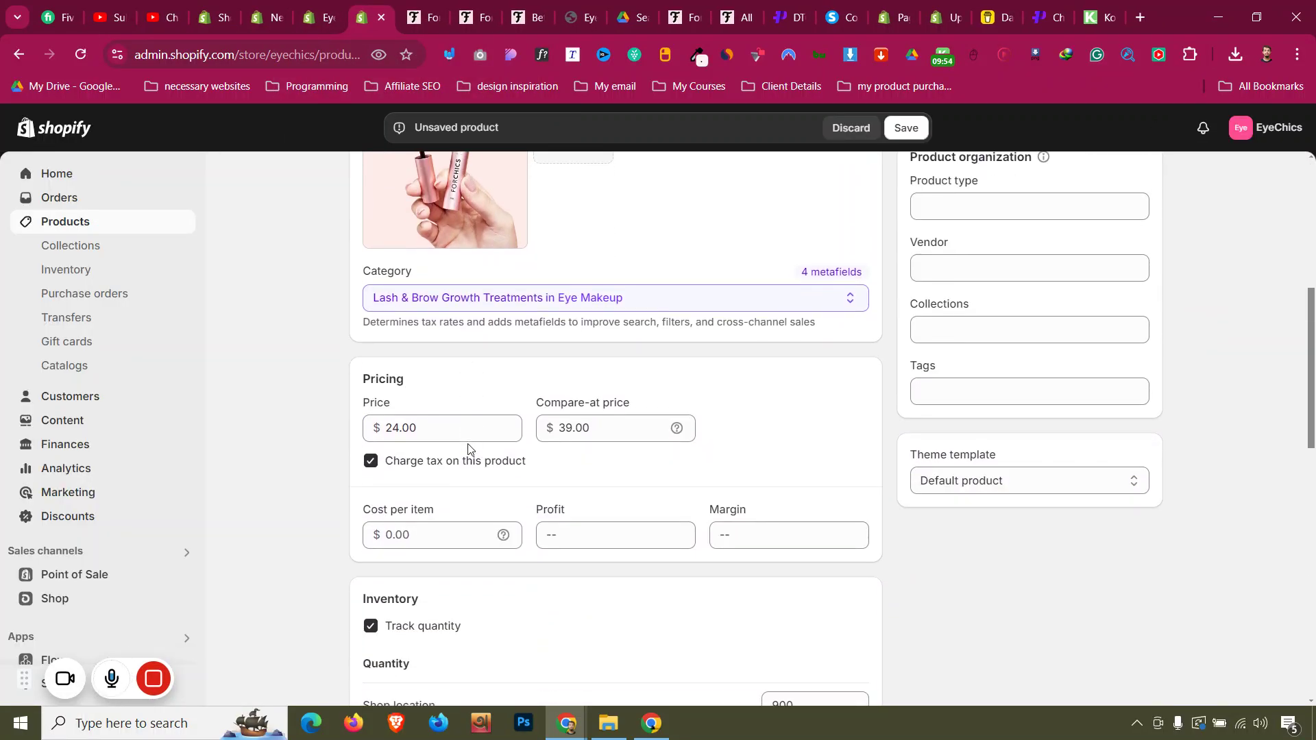
{"action": "scroll", "coordinate": [468, 449], "scroll_direction": "down", "scroll_amount": 1}
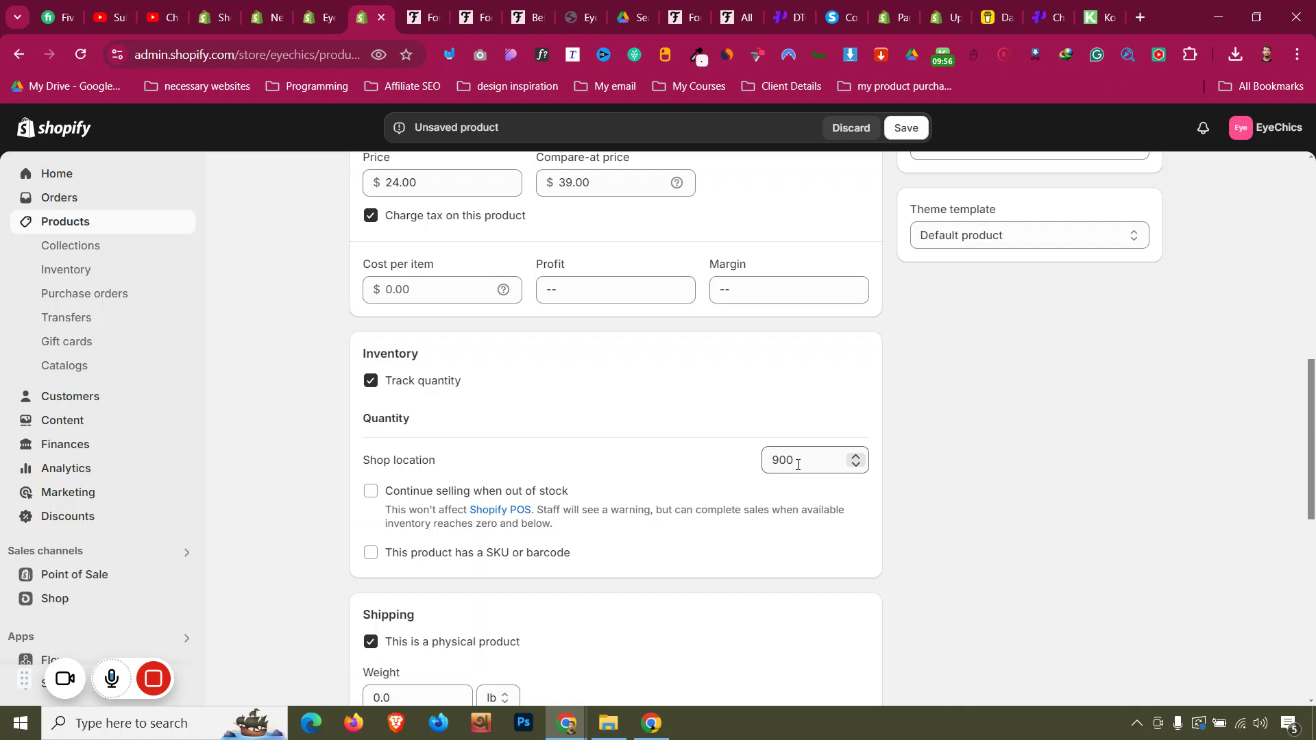
{"action": "scroll", "coordinate": [797, 466], "scroll_direction": "down", "scroll_amount": 5}
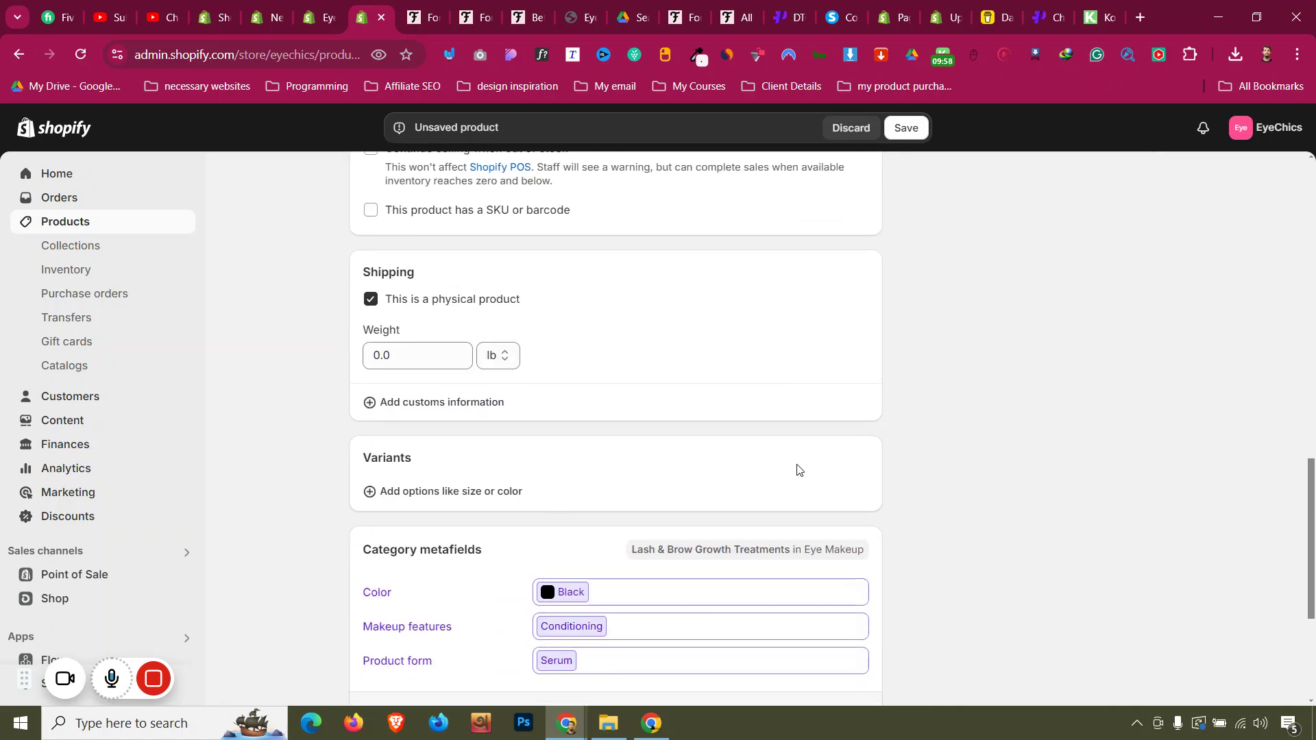
{"action": "scroll", "coordinate": [797, 470], "scroll_direction": "down", "scroll_amount": 6}
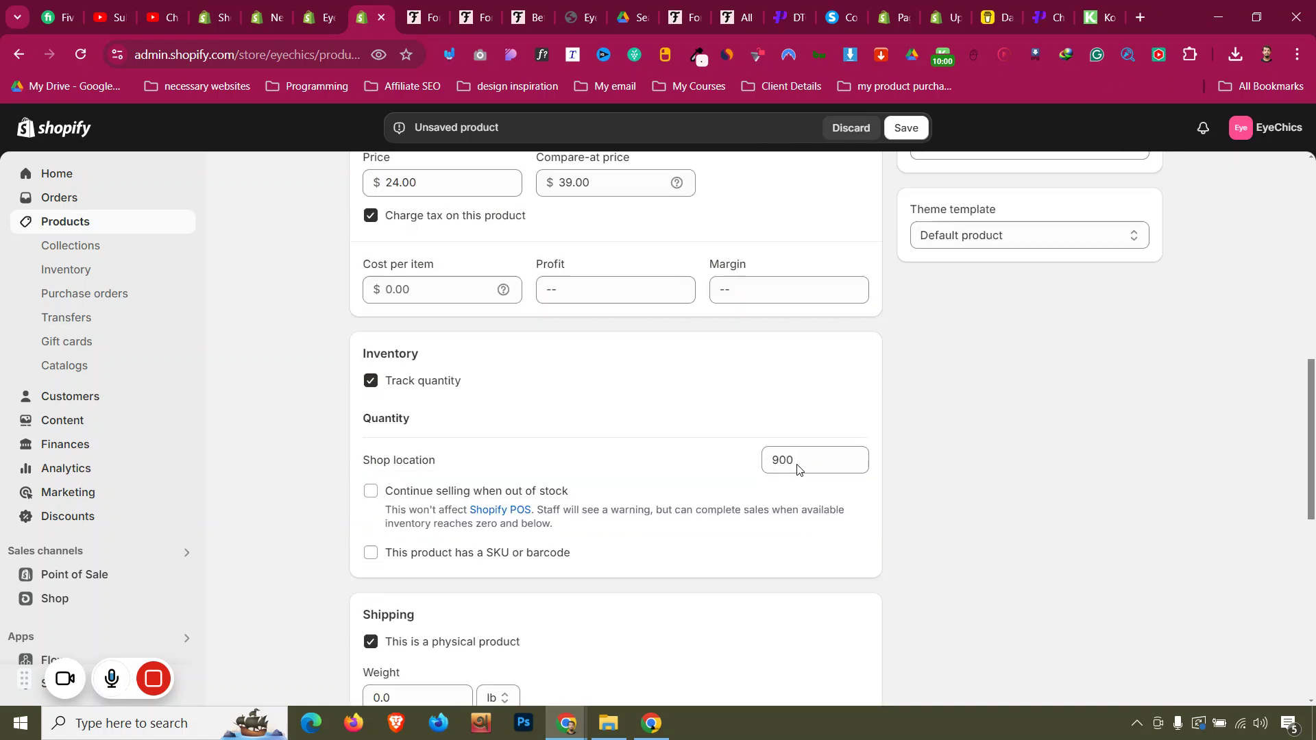
{"action": "scroll", "coordinate": [797, 466], "scroll_direction": "up", "scroll_amount": 5}
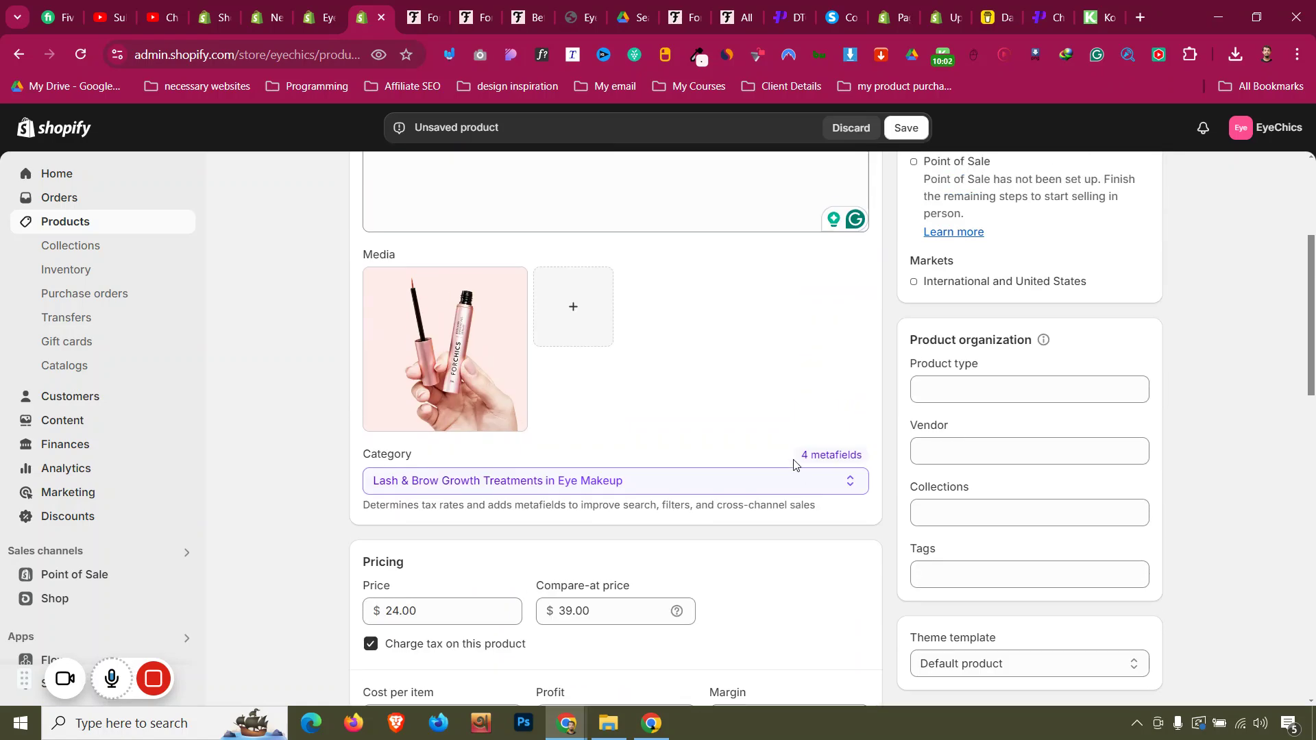
{"action": "scroll", "coordinate": [795, 465], "scroll_direction": "down", "scroll_amount": 15}
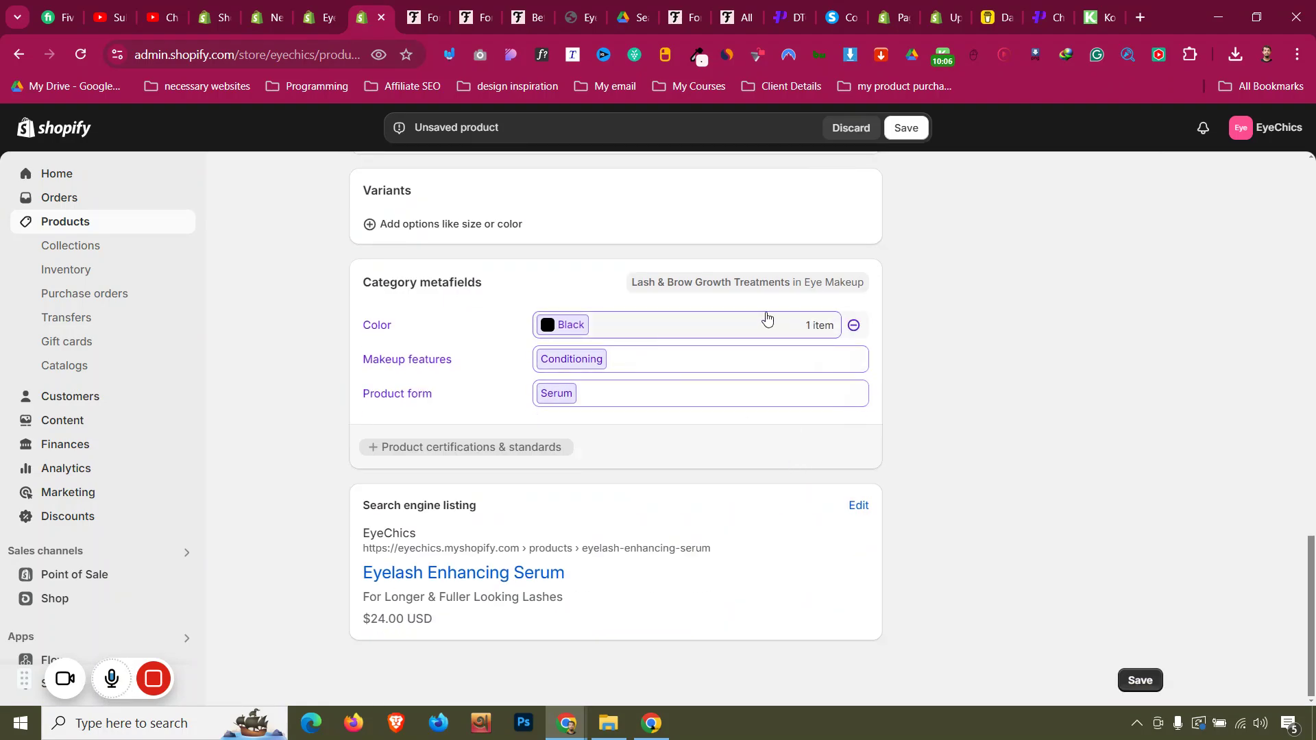
{"action": "left_click", "coordinate": [853, 325]}
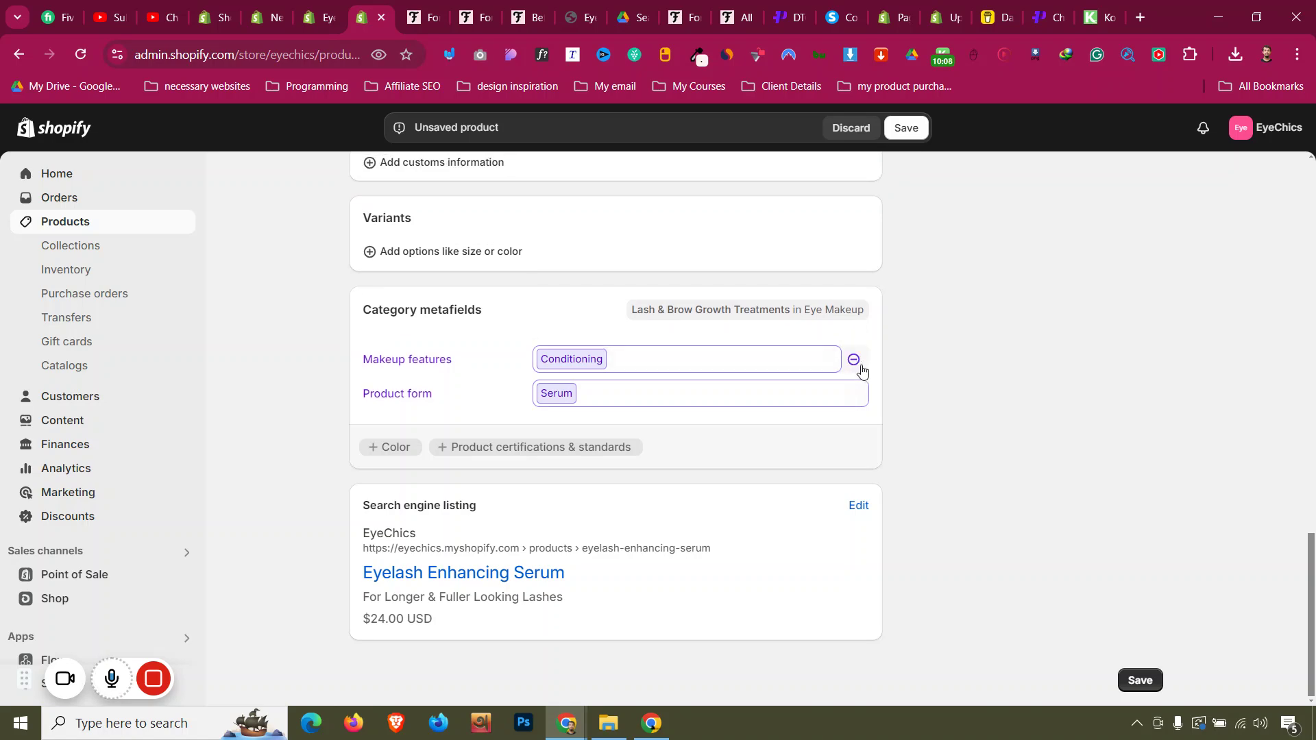
- Check the category name in forchics.com's Bestsellers section and add the tag Forlash to the Eyelash Enhancing Serum product
{"action": "scroll", "coordinate": [854, 362], "scroll_direction": "up", "scroll_amount": 15}
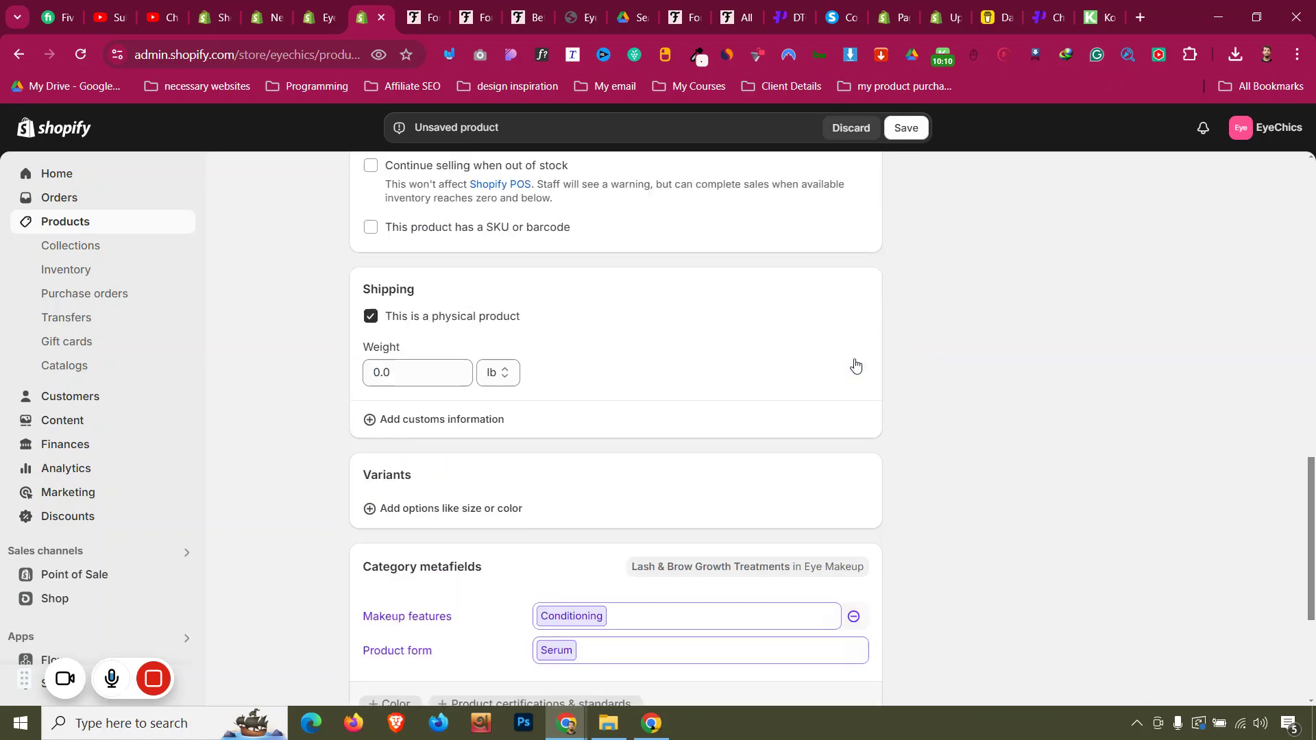
{"action": "scroll", "coordinate": [853, 359], "scroll_direction": "down", "scroll_amount": 1}
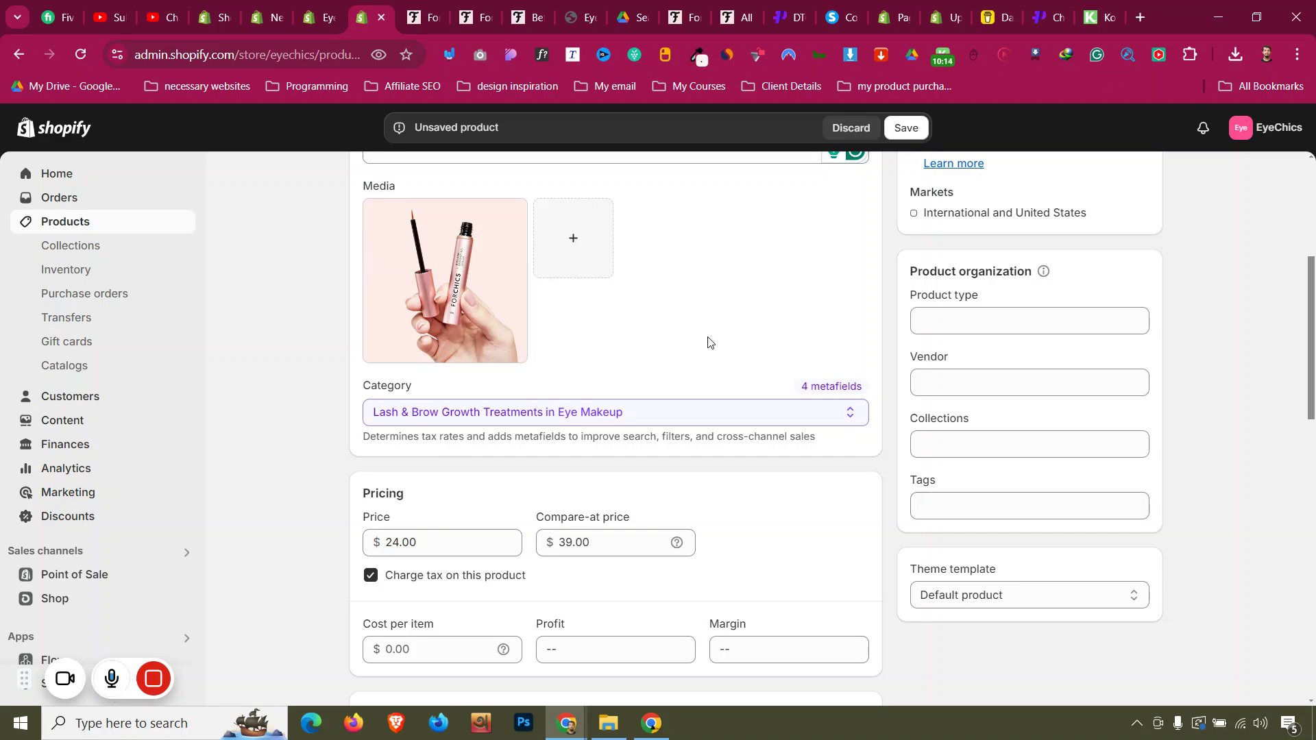
{"action": "left_click", "coordinate": [422, 17]}
{"action": "scroll", "coordinate": [392, 310], "scroll_direction": "up", "scroll_amount": 5}
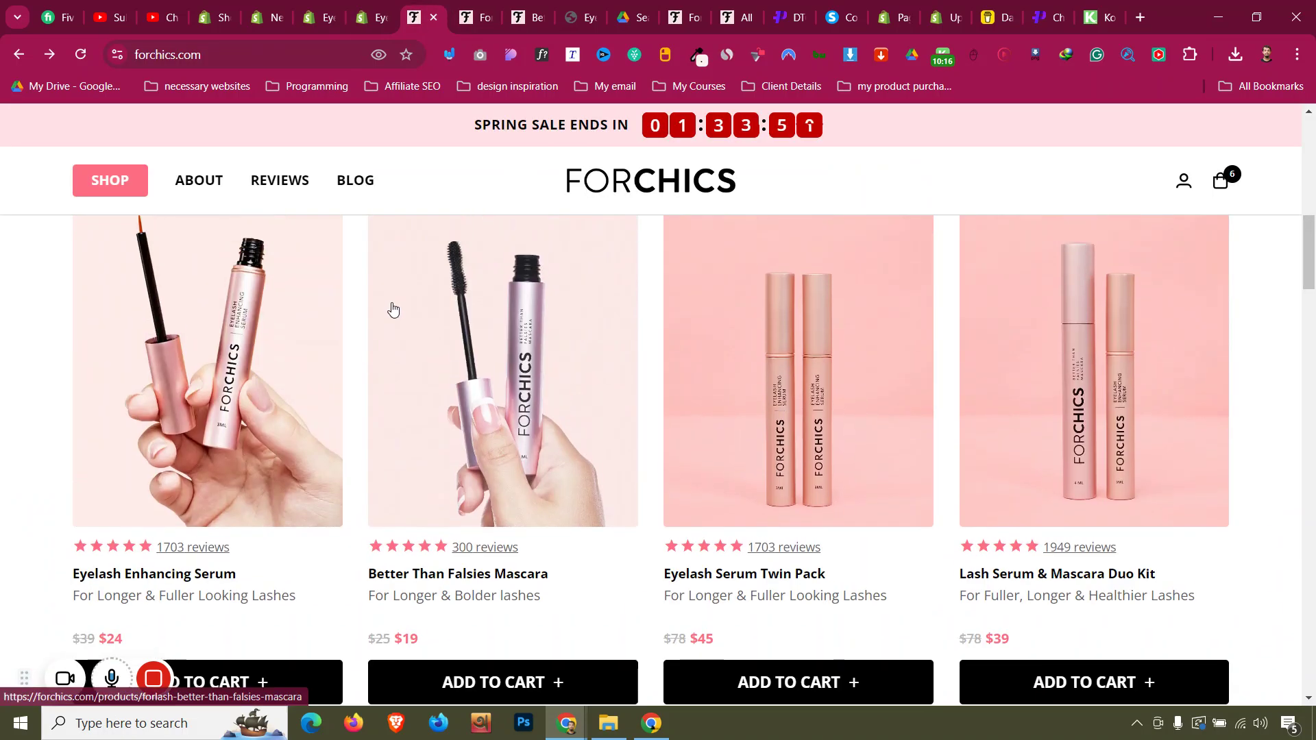
{"action": "scroll", "coordinate": [392, 310], "scroll_direction": "up", "scroll_amount": 3}
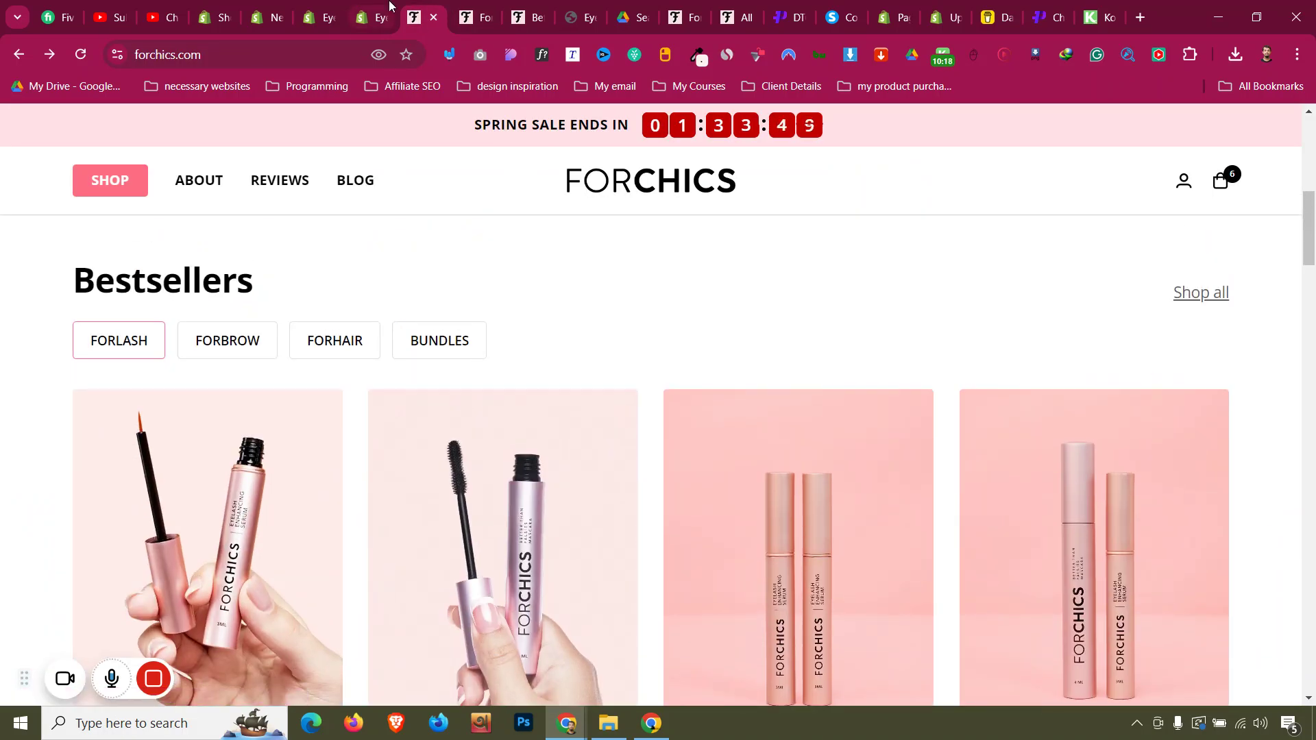
{"action": "left_click", "coordinate": [389, 5]}
{"action": "left_click", "coordinate": [978, 505]}
{"action": "type", "text": "Fo"}
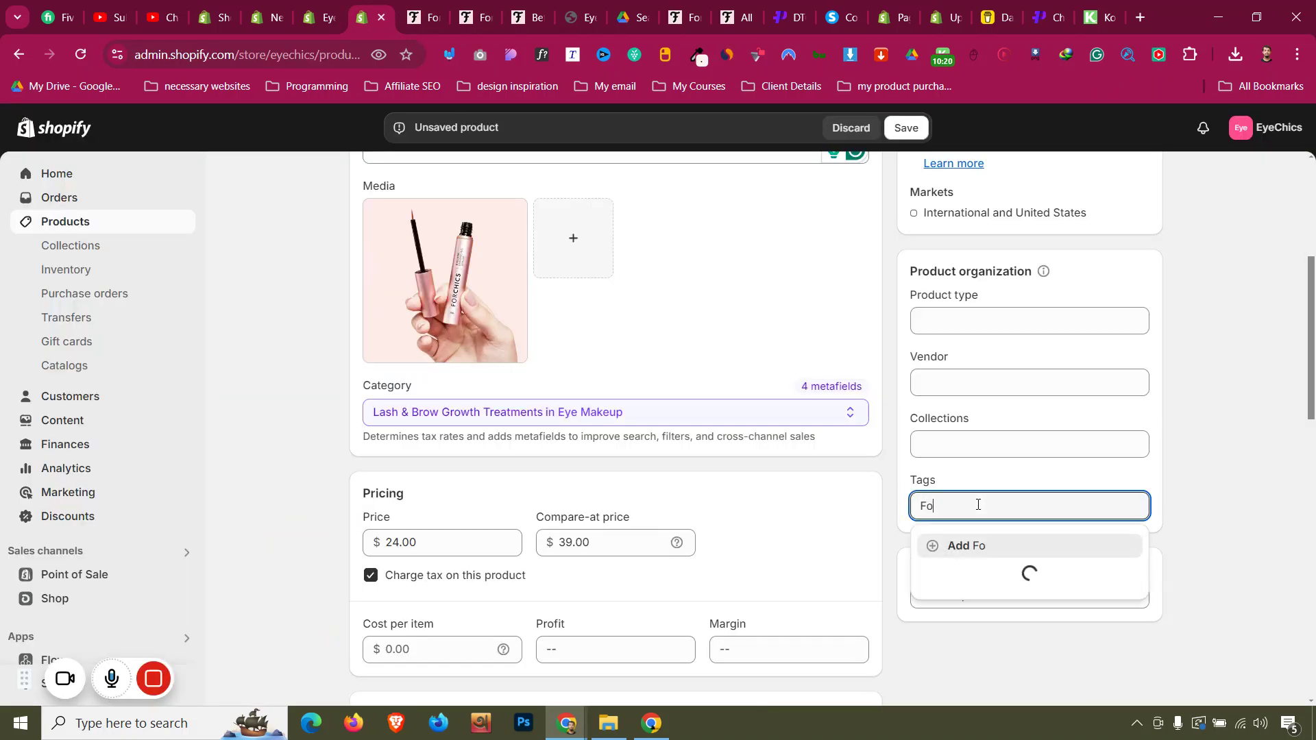
{"action": "type", "text": "rlash"}
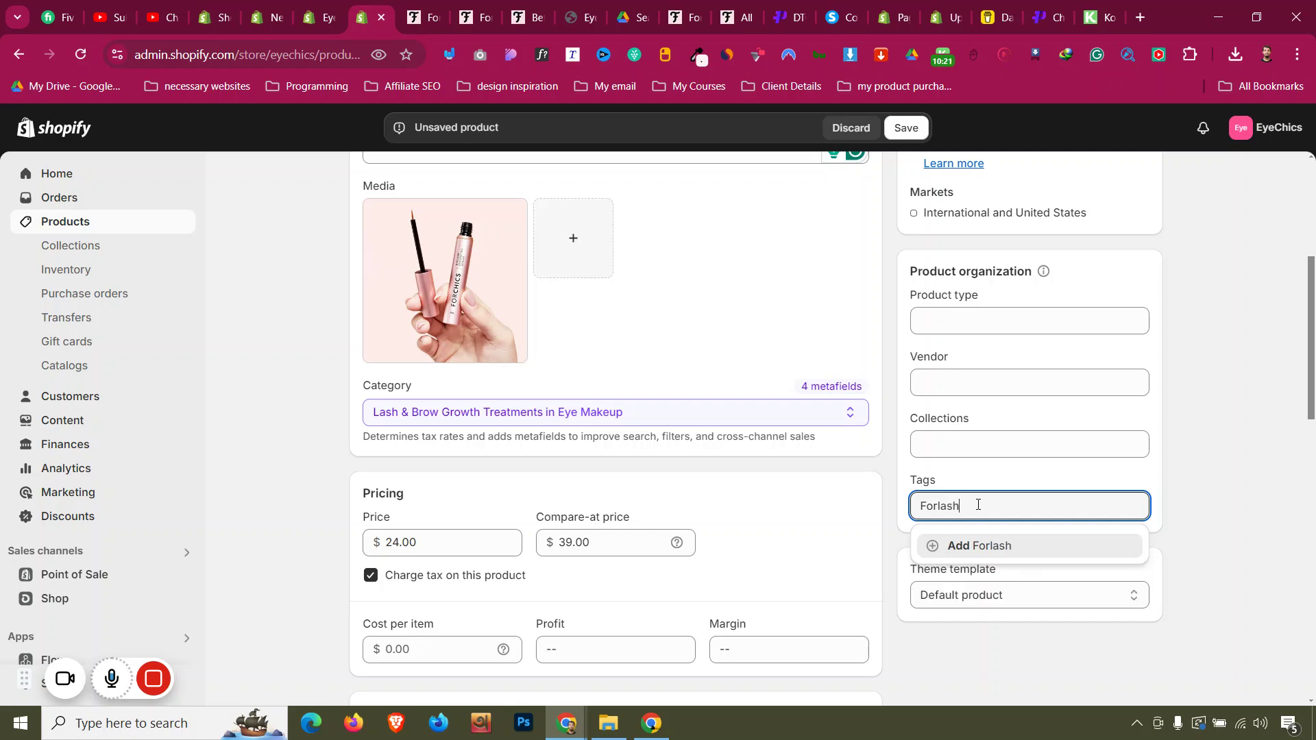
{"action": "left_click", "coordinate": [983, 547]}
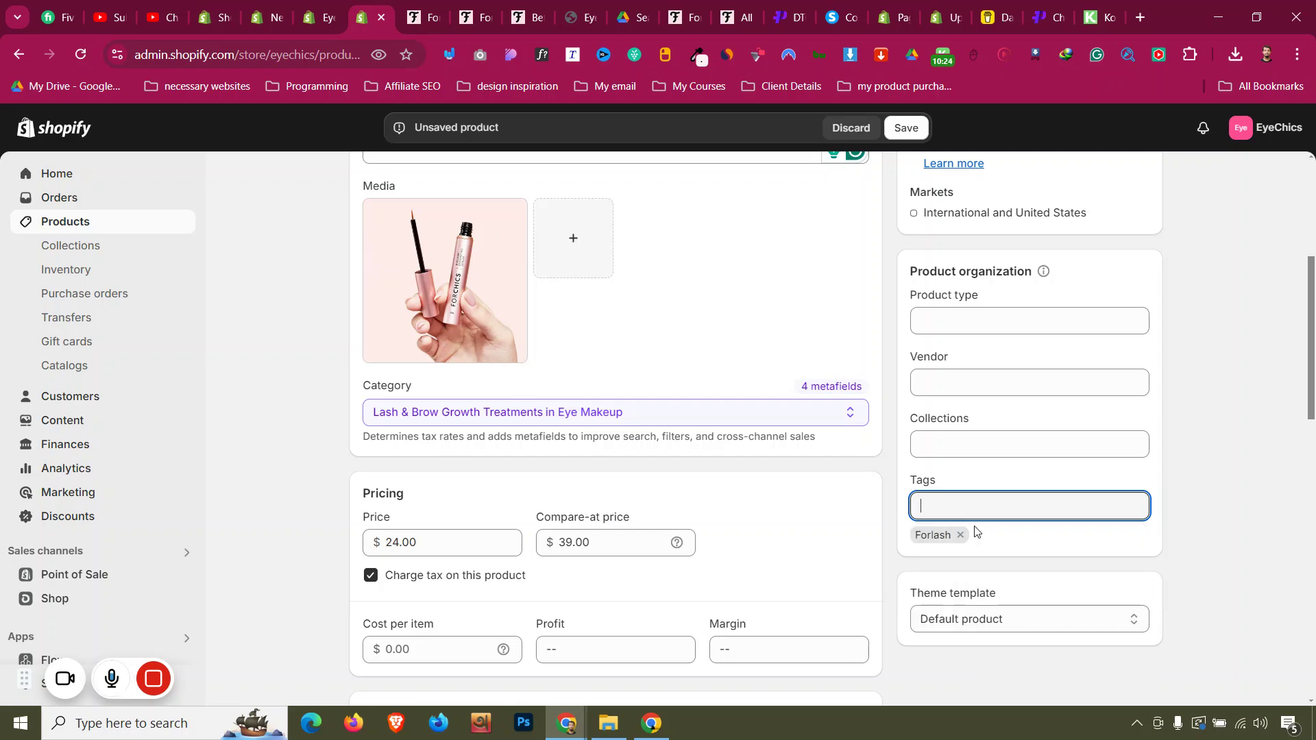
- Save the Eyelash Enhancing Serum product
{"action": "scroll", "coordinate": [993, 479], "scroll_direction": "up", "scroll_amount": 5}
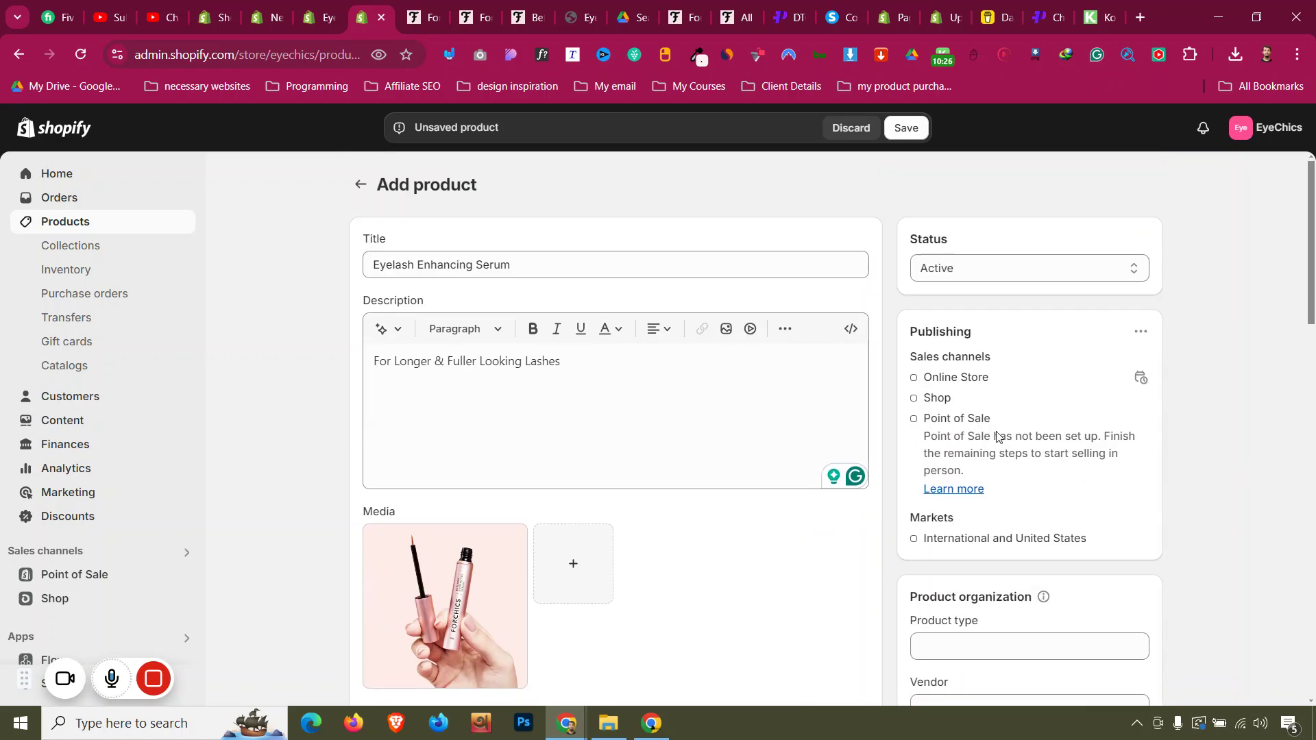
{"action": "left_click", "coordinate": [906, 129]}
{"action": "scroll", "coordinate": [712, 546], "scroll_direction": "down", "scroll_amount": 5}
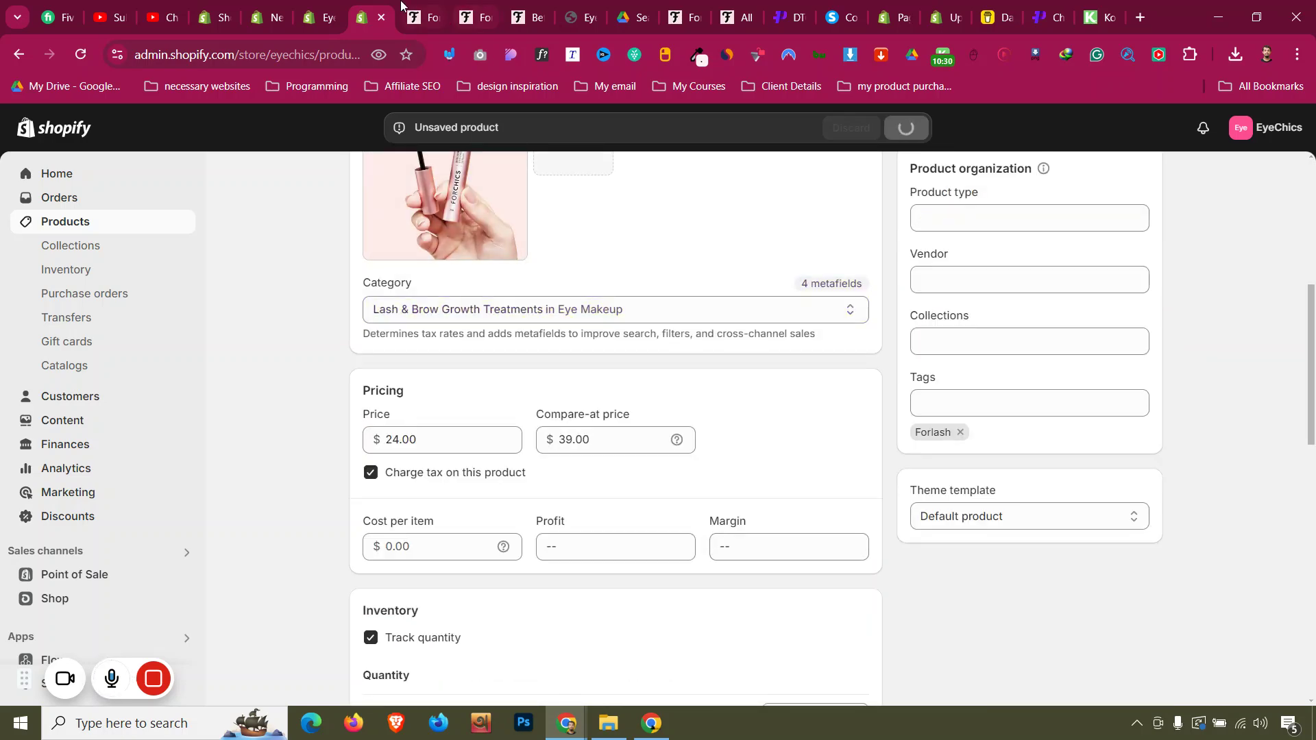
- Inspect the second bestseller on forchics.com, pause the page's scripts and copy the title "Better Than Falsies Mascara" from its markup
{"action": "left_click", "coordinate": [422, 17]}
{"action": "scroll", "coordinate": [453, 219], "scroll_direction": "down", "scroll_amount": 4}
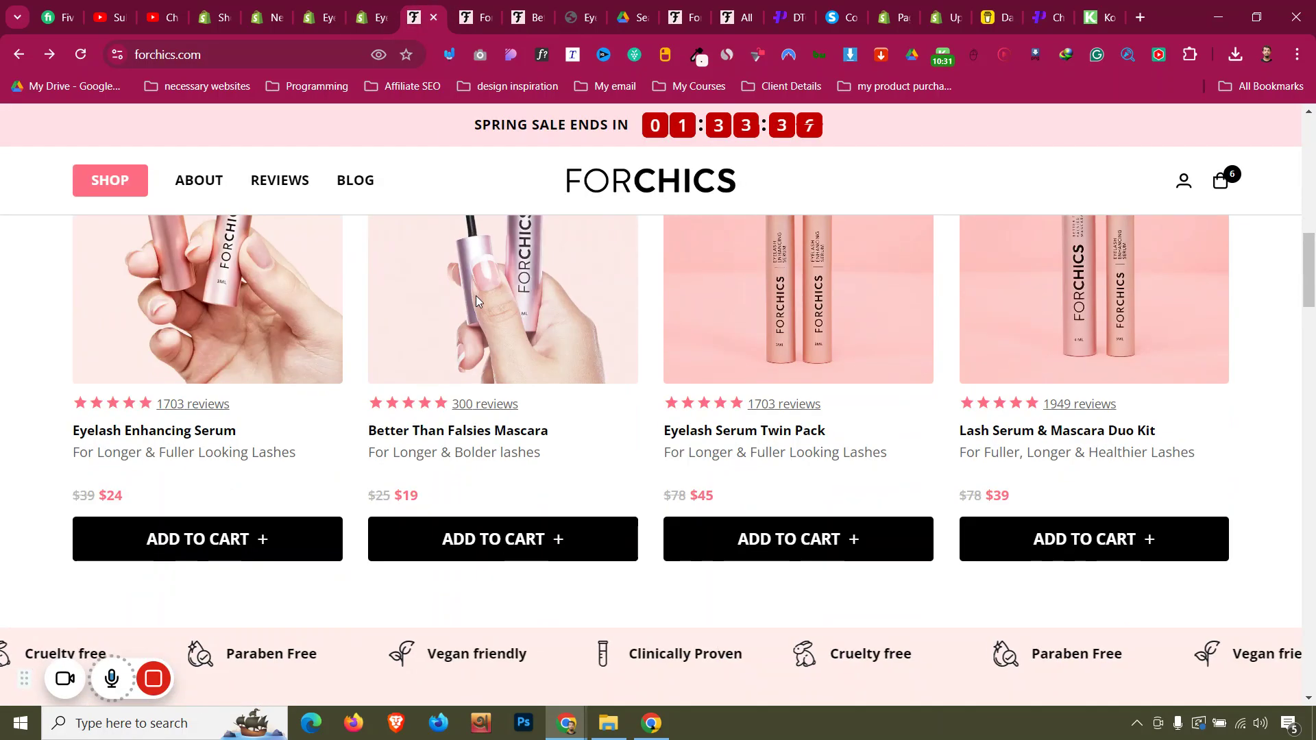
{"action": "right_click", "coordinate": [379, 431]}
{"action": "key", "text": "Escape"}
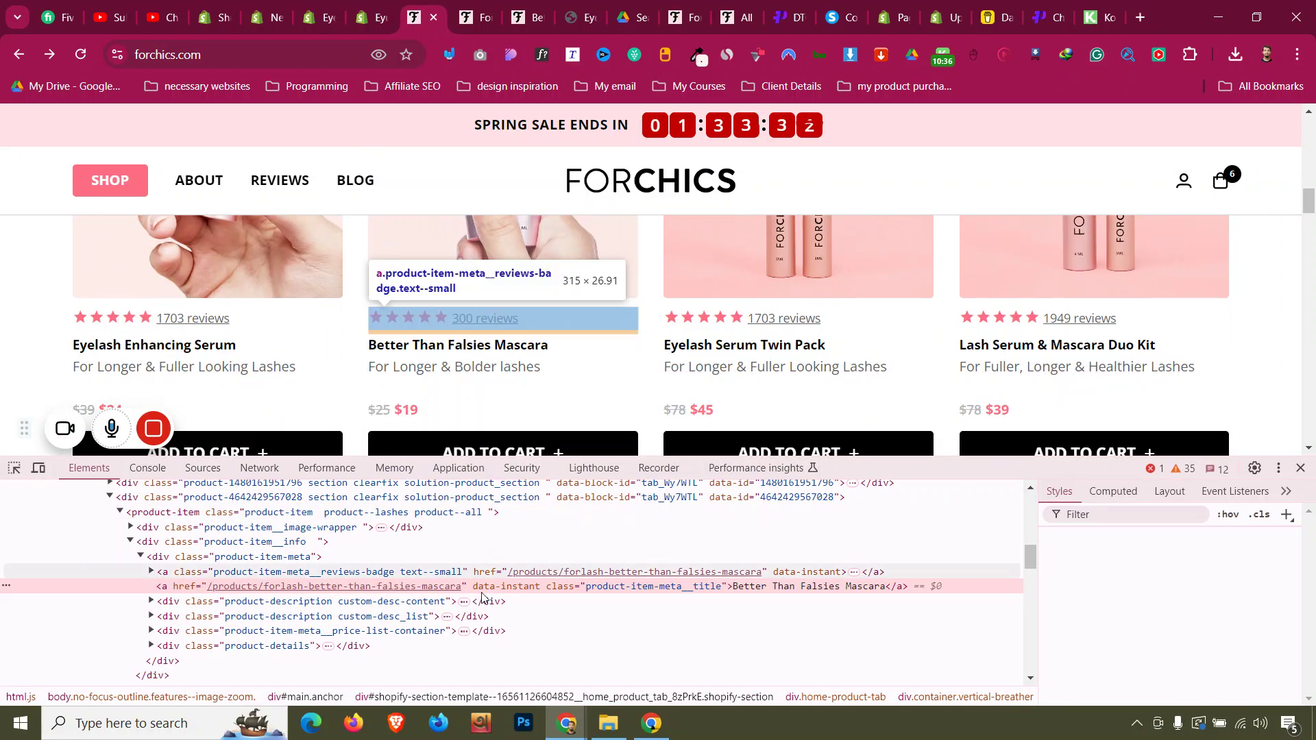
{"action": "key", "text": "F8"}
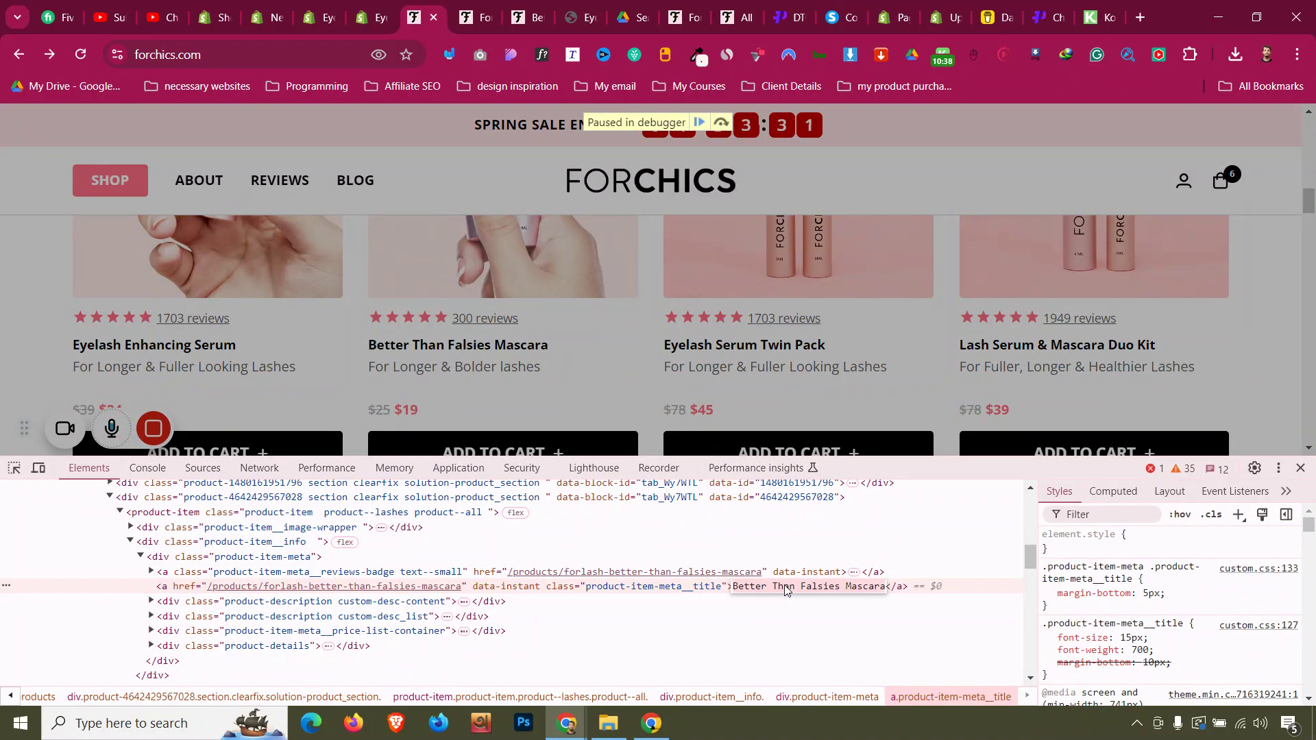
{"action": "left_click", "coordinate": [94, 470]}
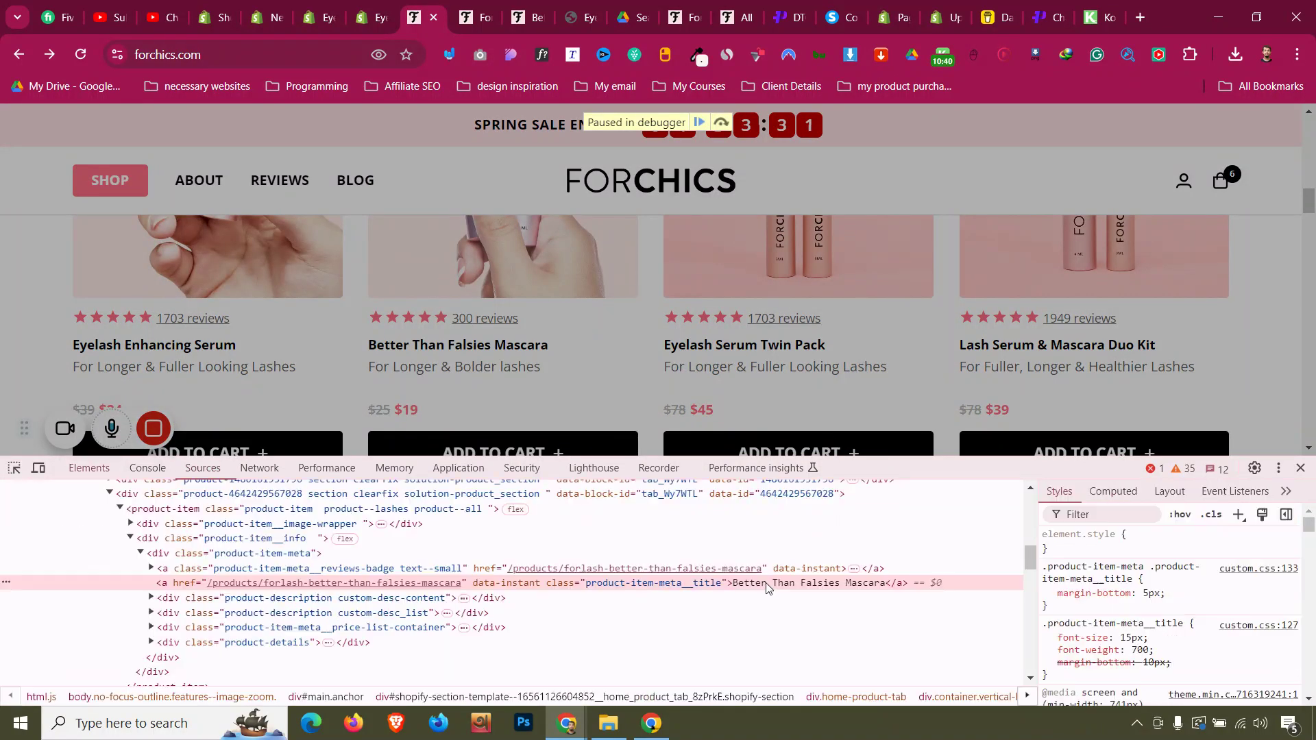
{"action": "double_click", "coordinate": [766, 582]}
{"action": "right_click", "coordinate": [775, 583]}
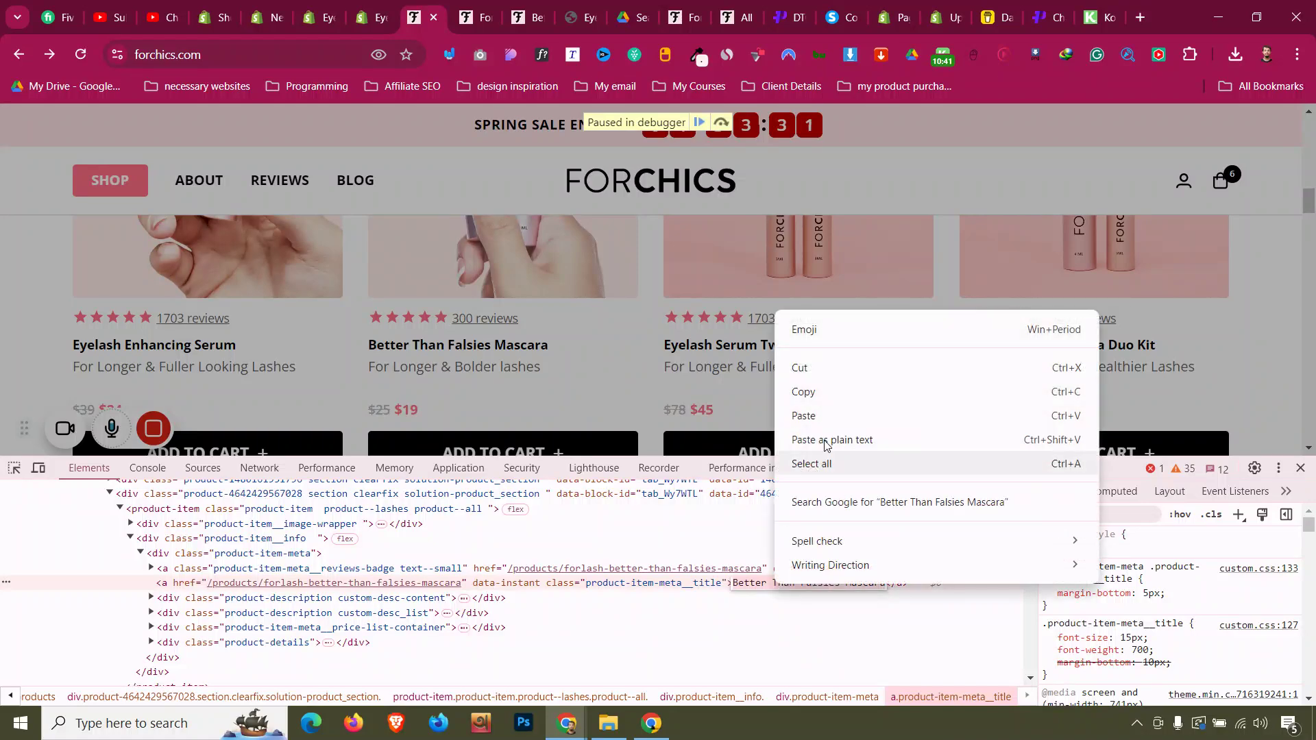
{"action": "left_click", "coordinate": [837, 394]}
- Start another product in the EyeChics store and title it "Better Than Falsies Mascara"
{"action": "left_click", "coordinate": [361, 7]}
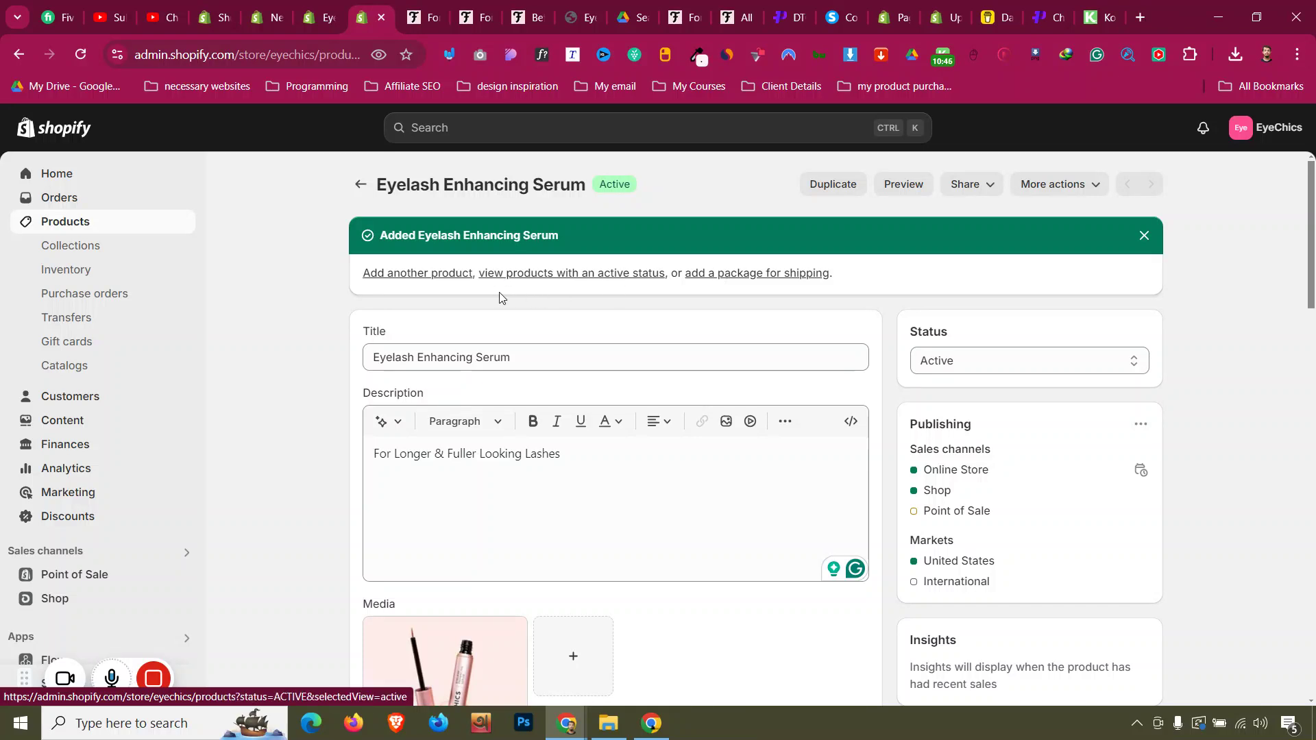
{"action": "left_click", "coordinate": [417, 274]}
{"action": "left_click", "coordinate": [418, 272]}
{"action": "key", "text": "ctrl+v"}
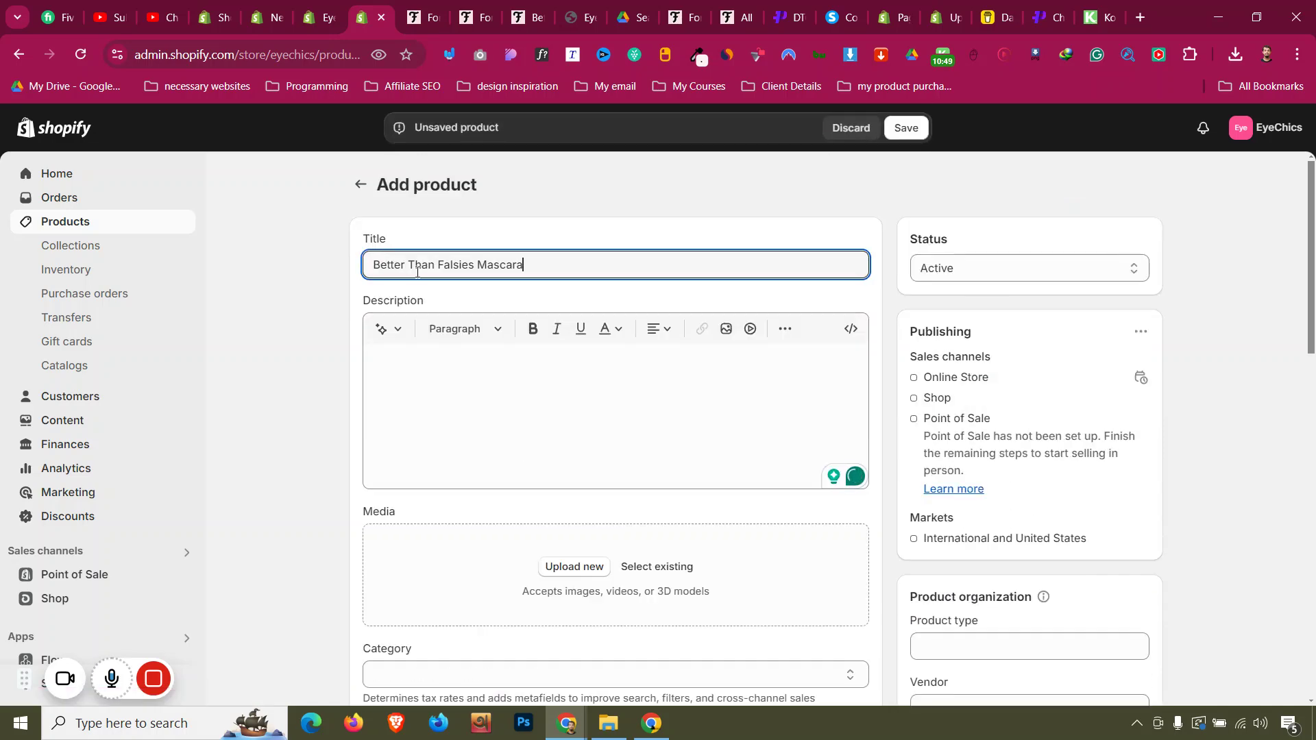
- Copy the mascara's tagline "For Longer & Bolder lashes" from the forchics.com markup into the new product's description
{"action": "key", "text": "ctrl+Tab"}
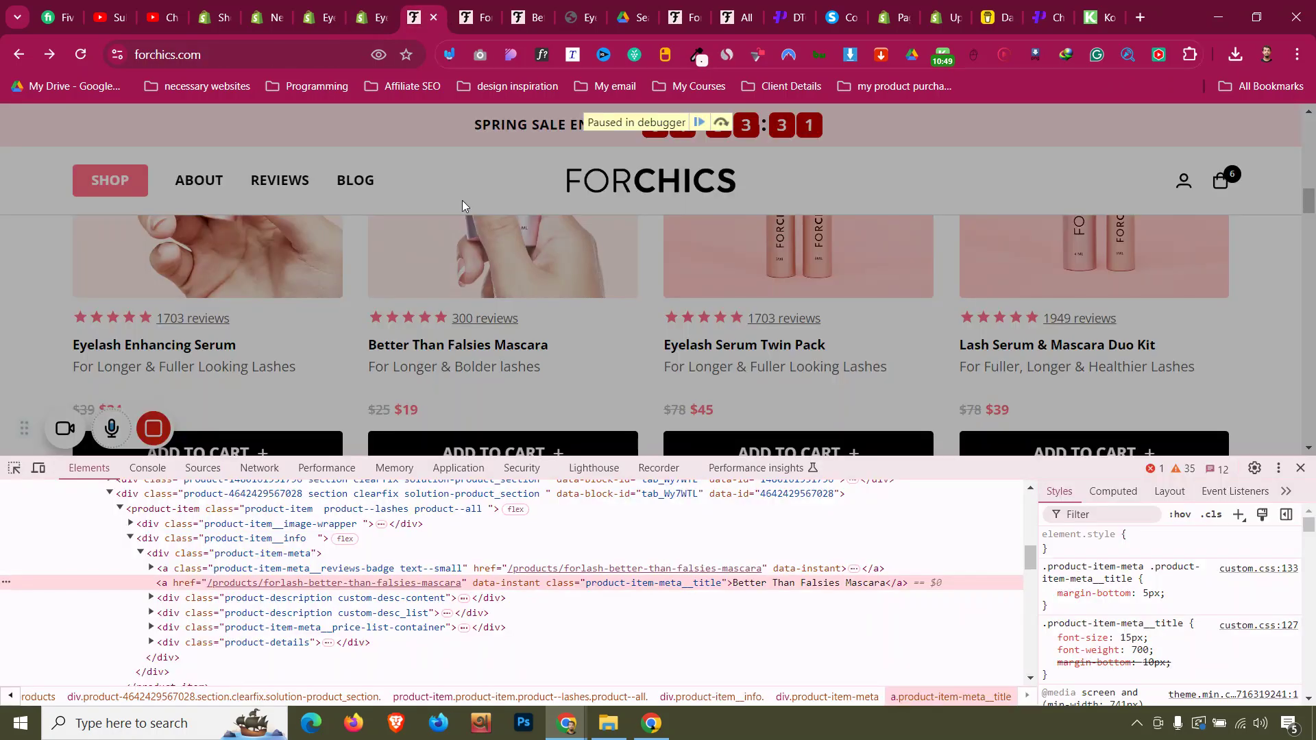
{"action": "left_click", "coordinate": [14, 469]}
{"action": "left_click", "coordinate": [528, 367]}
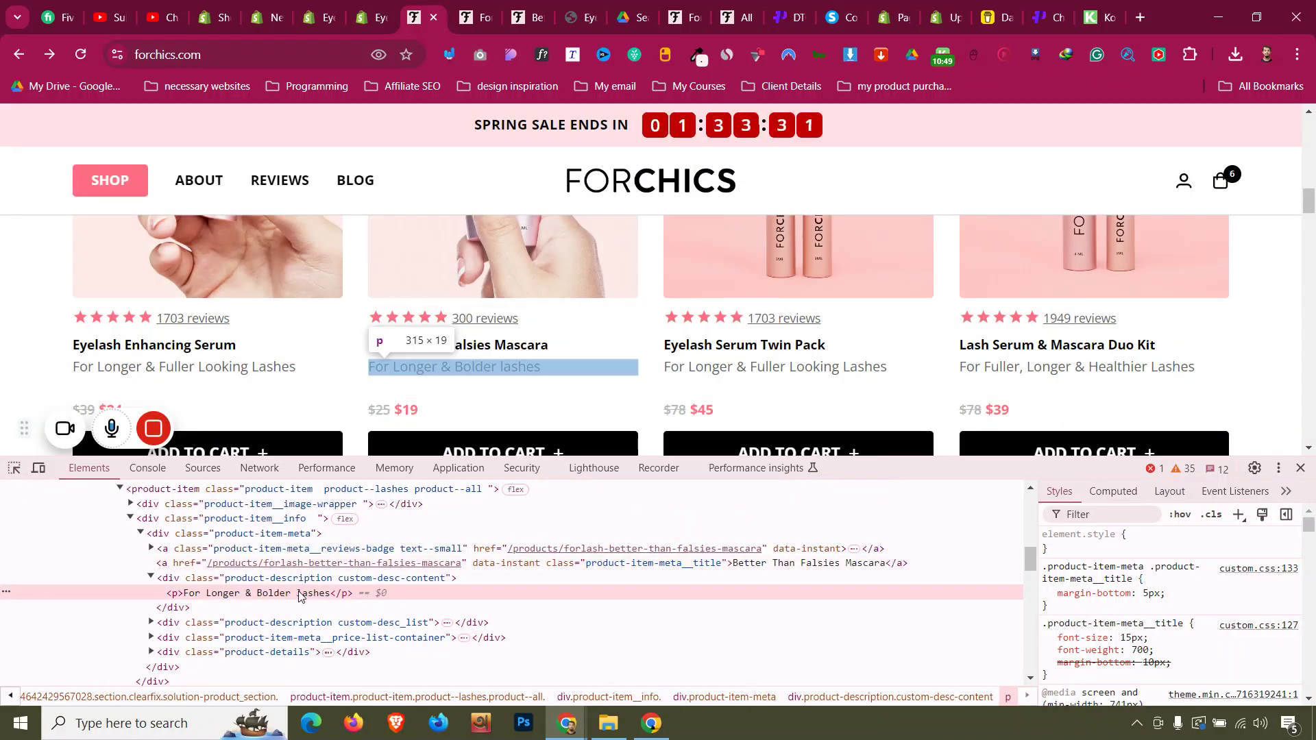
{"action": "double_click", "coordinate": [299, 596]}
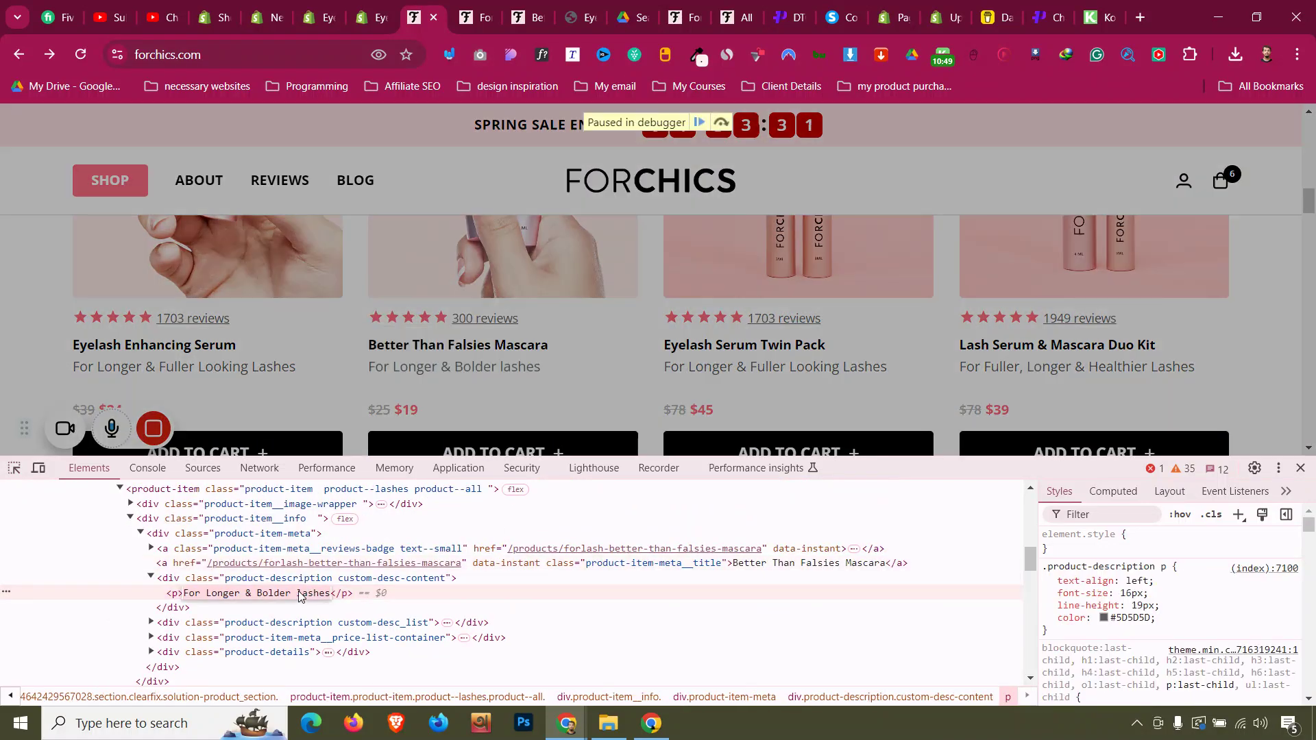
{"action": "left_click", "coordinate": [369, 10]}
{"action": "left_click", "coordinate": [484, 389]}
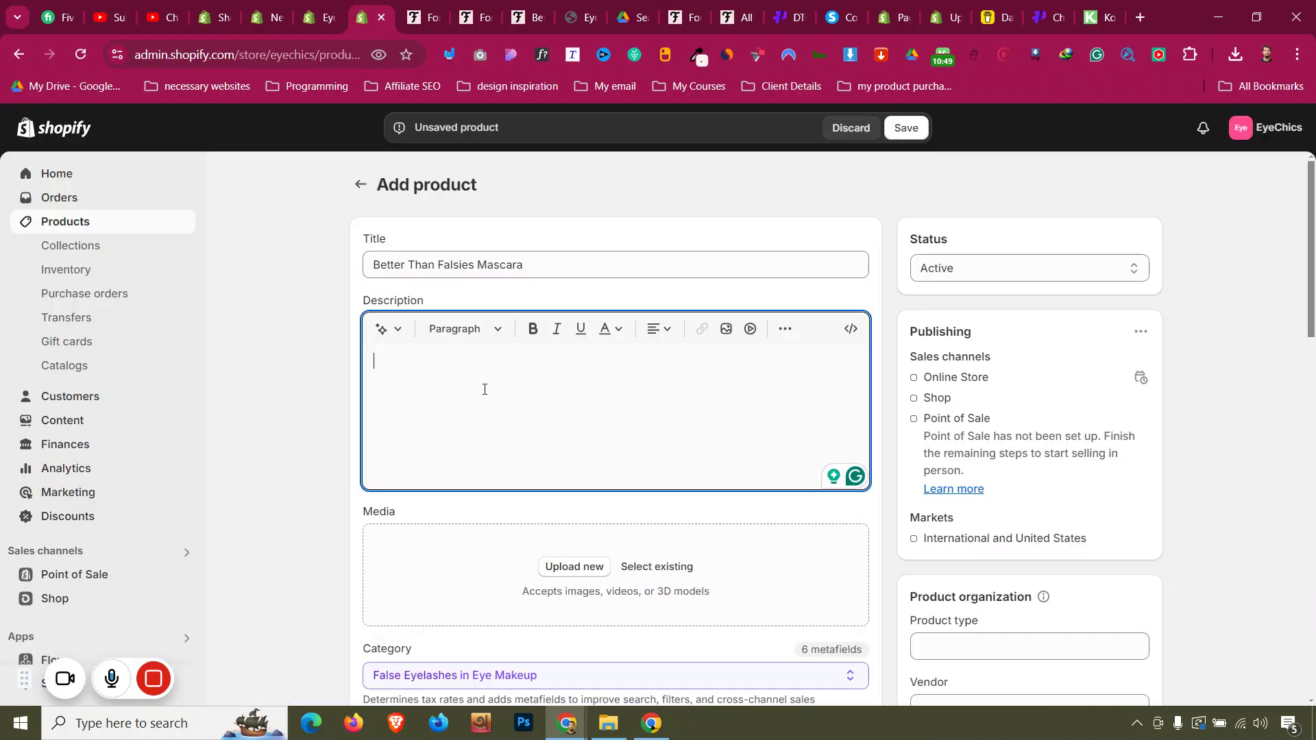
- Add the existing forchicsproduct mascara photo from the store's files as the new product's media
{"action": "left_click", "coordinate": [574, 567]}
{"action": "left_click", "coordinate": [610, 385]}
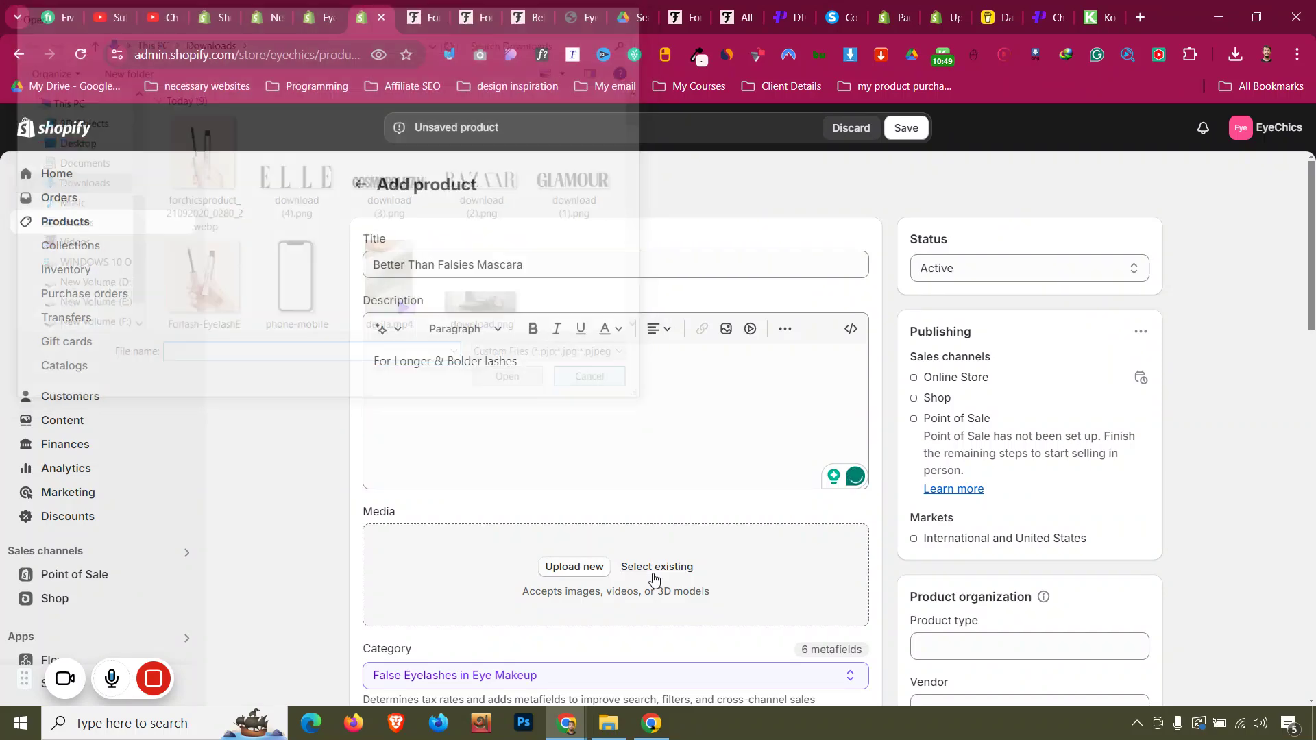
{"action": "left_click", "coordinate": [654, 568]}
{"action": "left_click", "coordinate": [315, 426]}
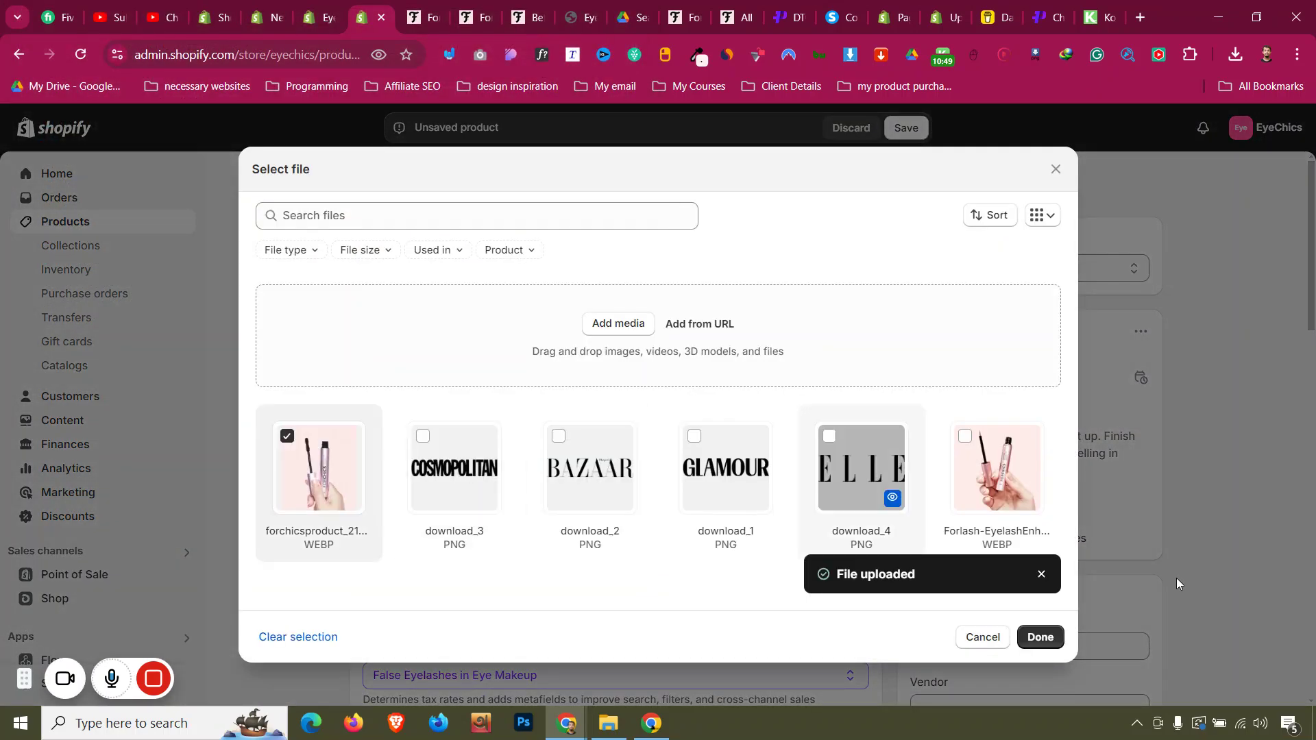
{"action": "left_click", "coordinate": [1040, 637]}
- Set the mascara's price to $19 and its compare-at price to $25
{"action": "scroll", "coordinate": [607, 473], "scroll_direction": "down", "scroll_amount": 4}
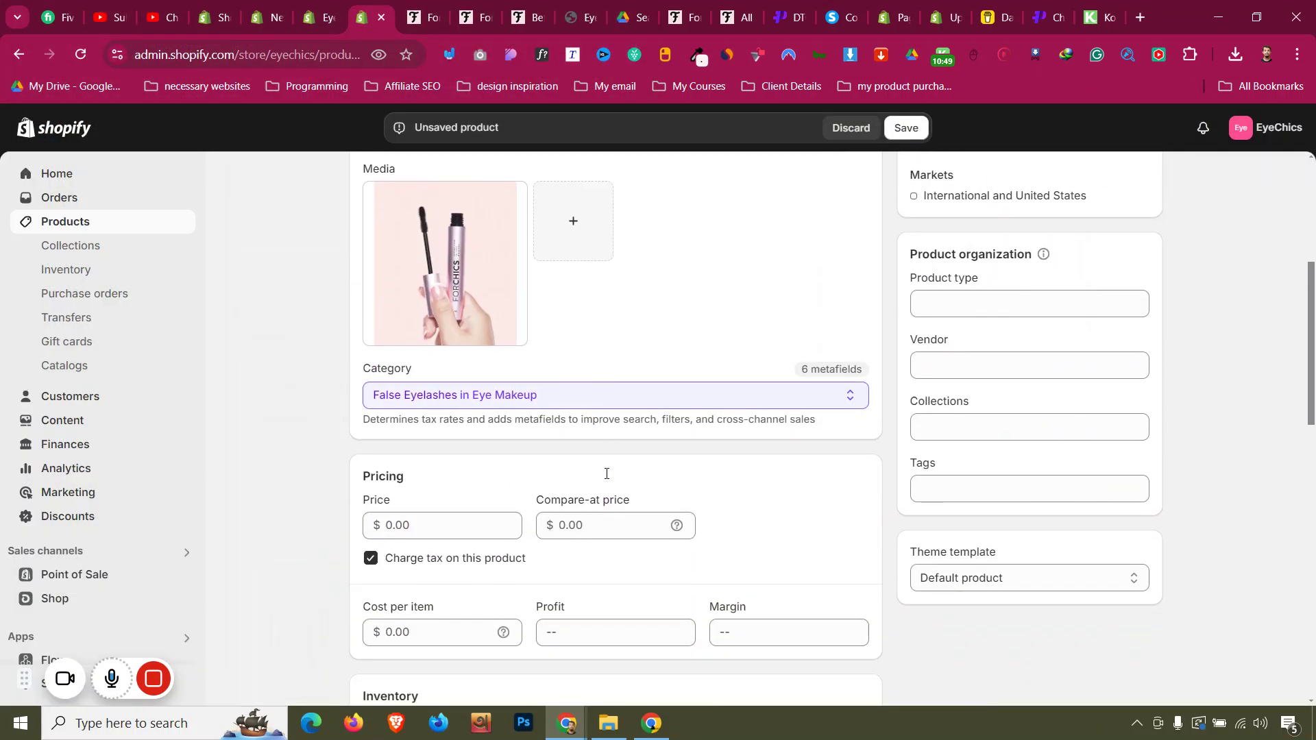
{"action": "left_click", "coordinate": [459, 354]}
{"action": "type", "text": "19"}
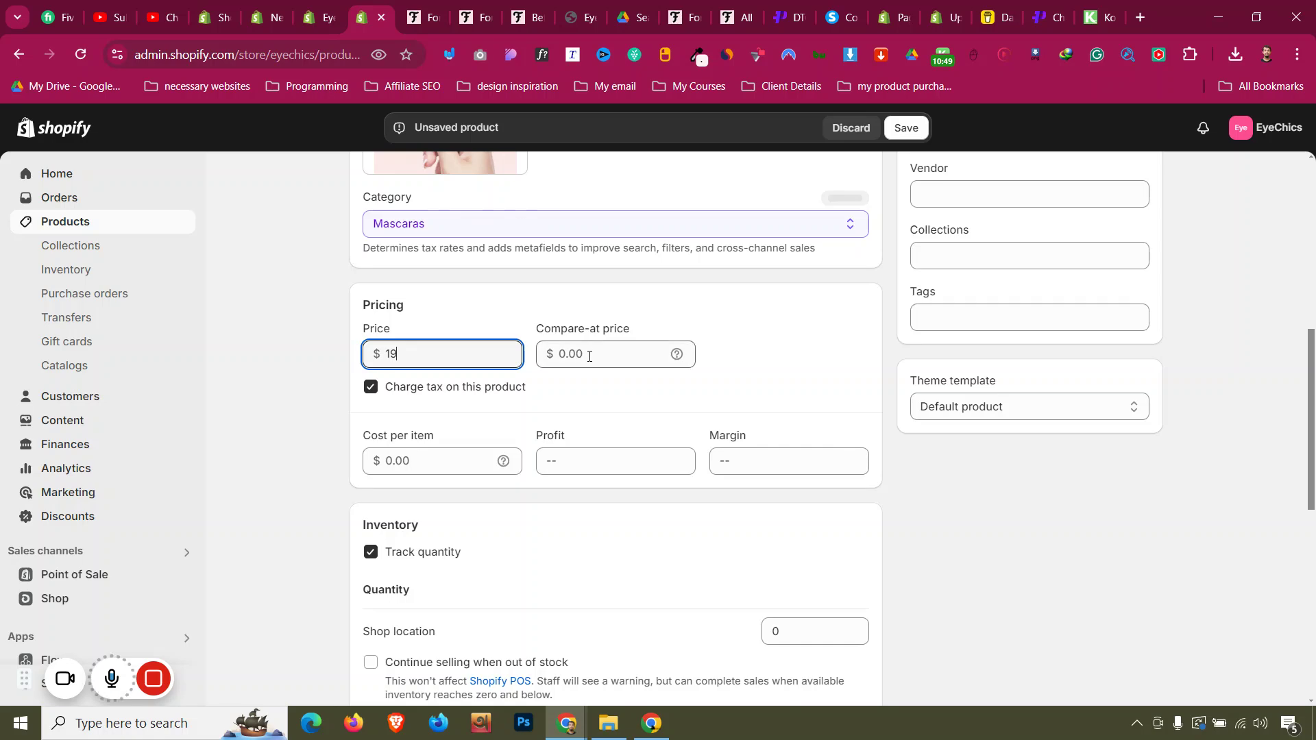
{"action": "left_click", "coordinate": [590, 356]}
{"action": "type", "text": "25"}
{"action": "left_click", "coordinate": [625, 399]}
- Set the mascara's shop location quantity to 900
{"action": "scroll", "coordinate": [627, 401], "scroll_direction": "down", "scroll_amount": 4}
{"action": "left_click", "coordinate": [767, 377]}
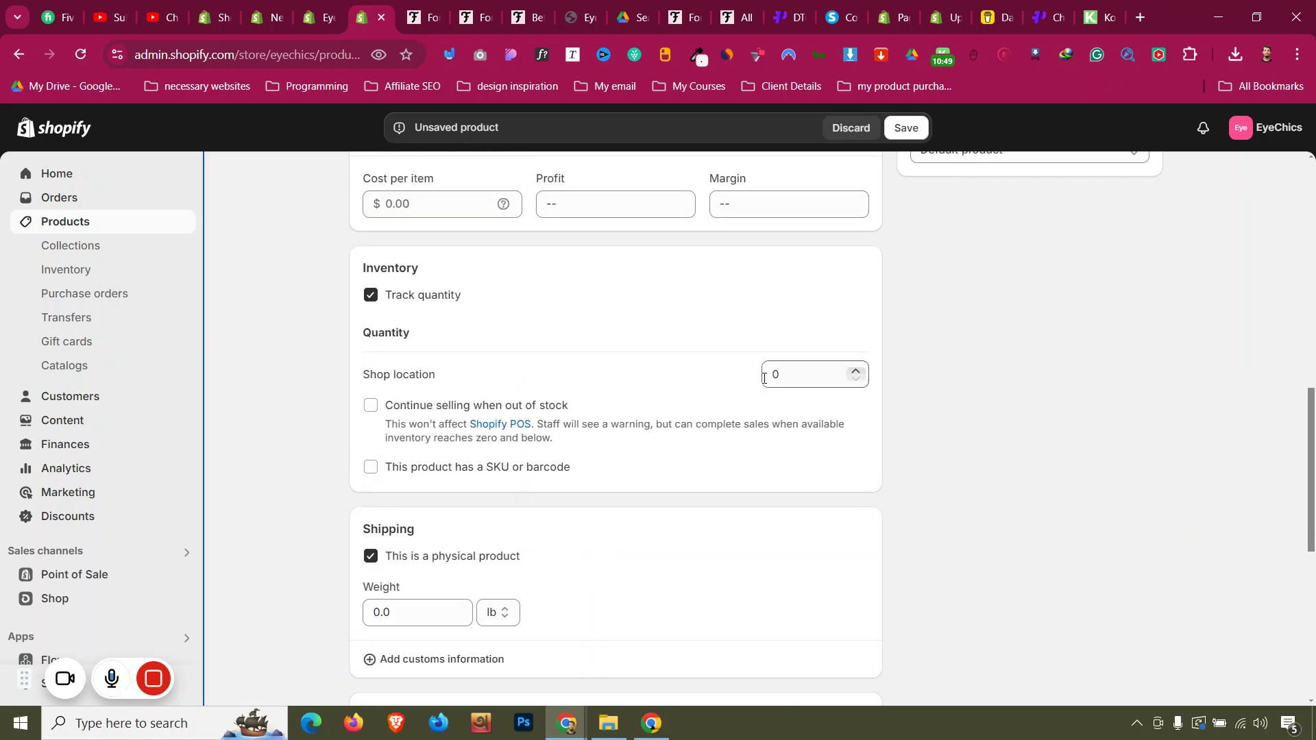
{"action": "type", "text": "900"}
{"action": "left_click", "coordinate": [779, 522]}
{"action": "scroll", "coordinate": [781, 520], "scroll_direction": "down", "scroll_amount": 7}
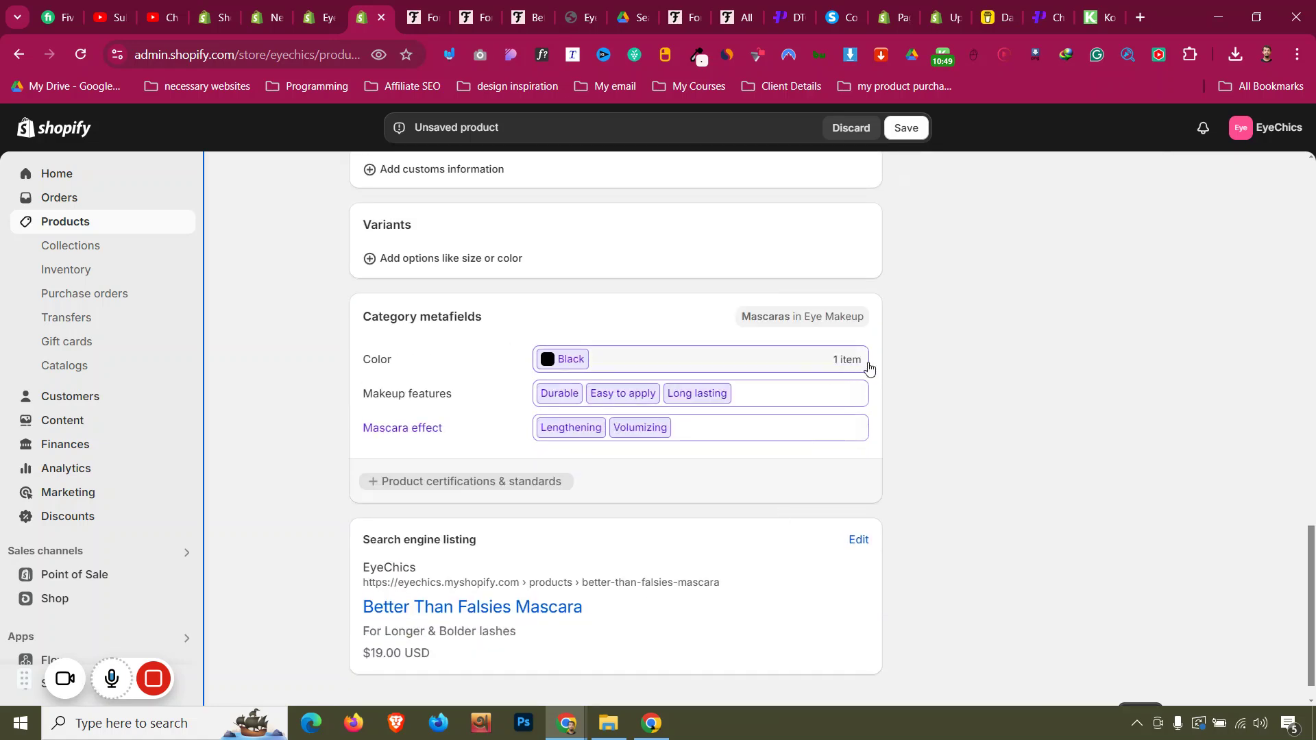
{"action": "scroll", "coordinate": [872, 410], "scroll_direction": "down", "scroll_amount": 1}
{"action": "left_click", "coordinate": [859, 329]}
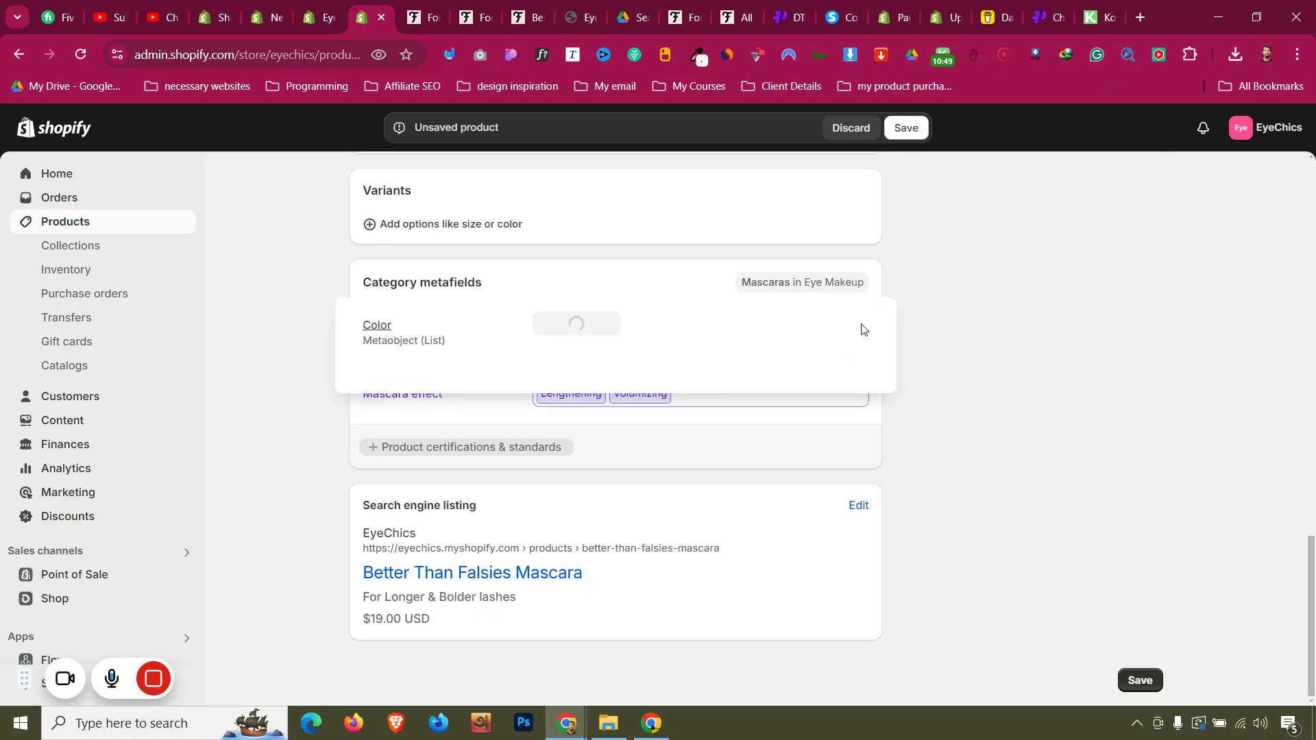
{"action": "left_click", "coordinate": [865, 343]}
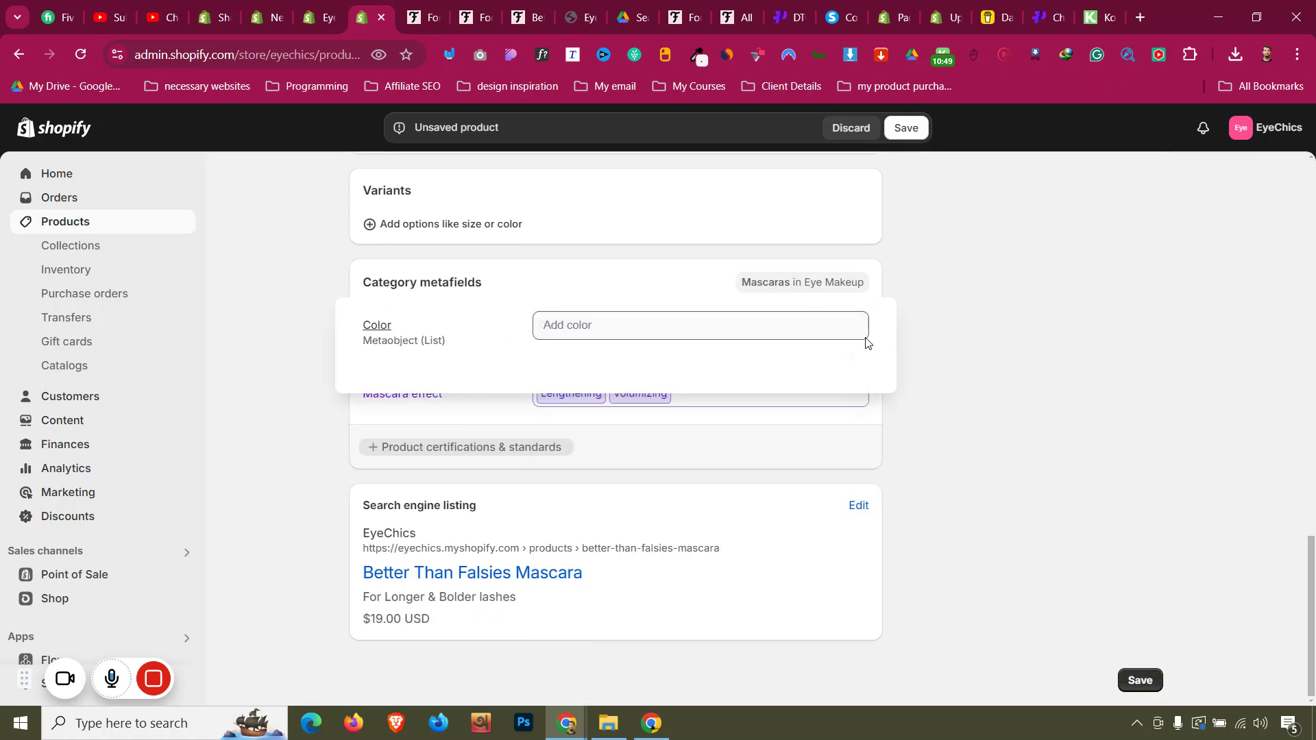
{"action": "left_click", "coordinate": [938, 354]}
- Add the tag forlash to the new Better Than Falsies Mascara product
{"action": "scroll", "coordinate": [936, 348], "scroll_direction": "up", "scroll_amount": 4}
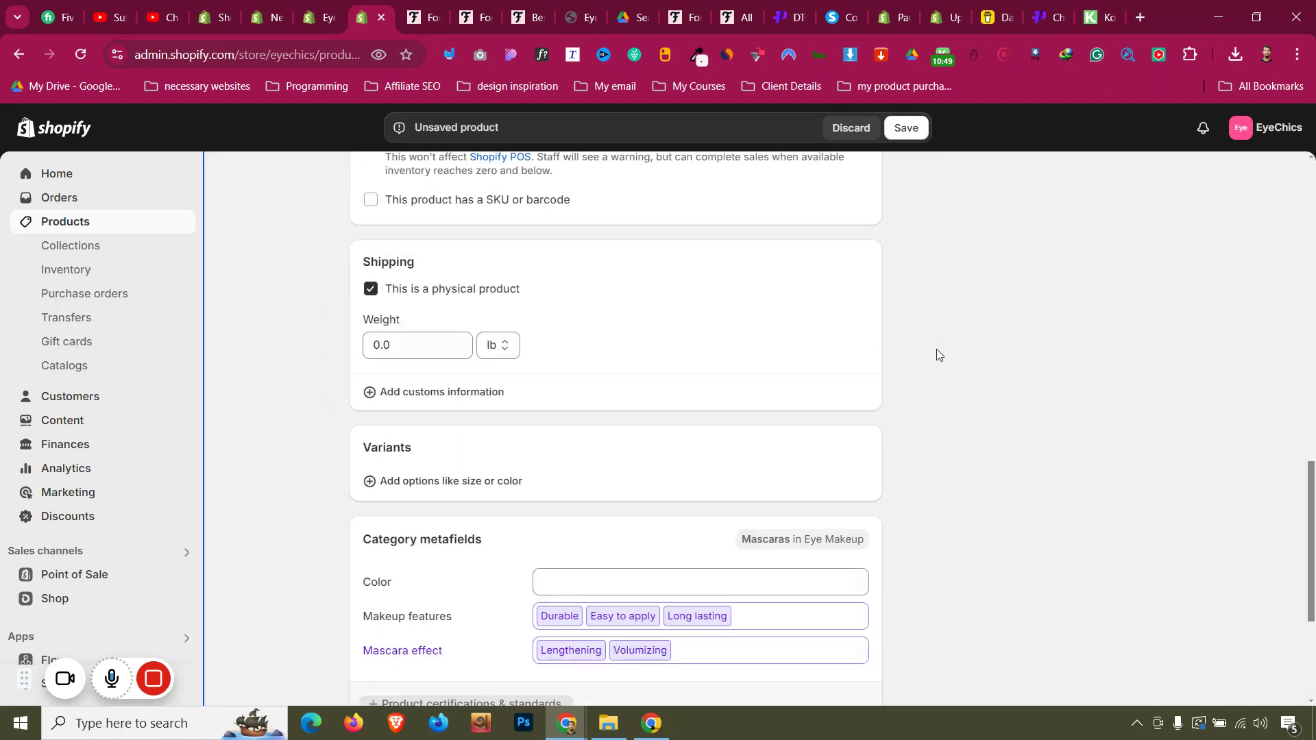
{"action": "scroll", "coordinate": [936, 348], "scroll_direction": "up", "scroll_amount": 3}
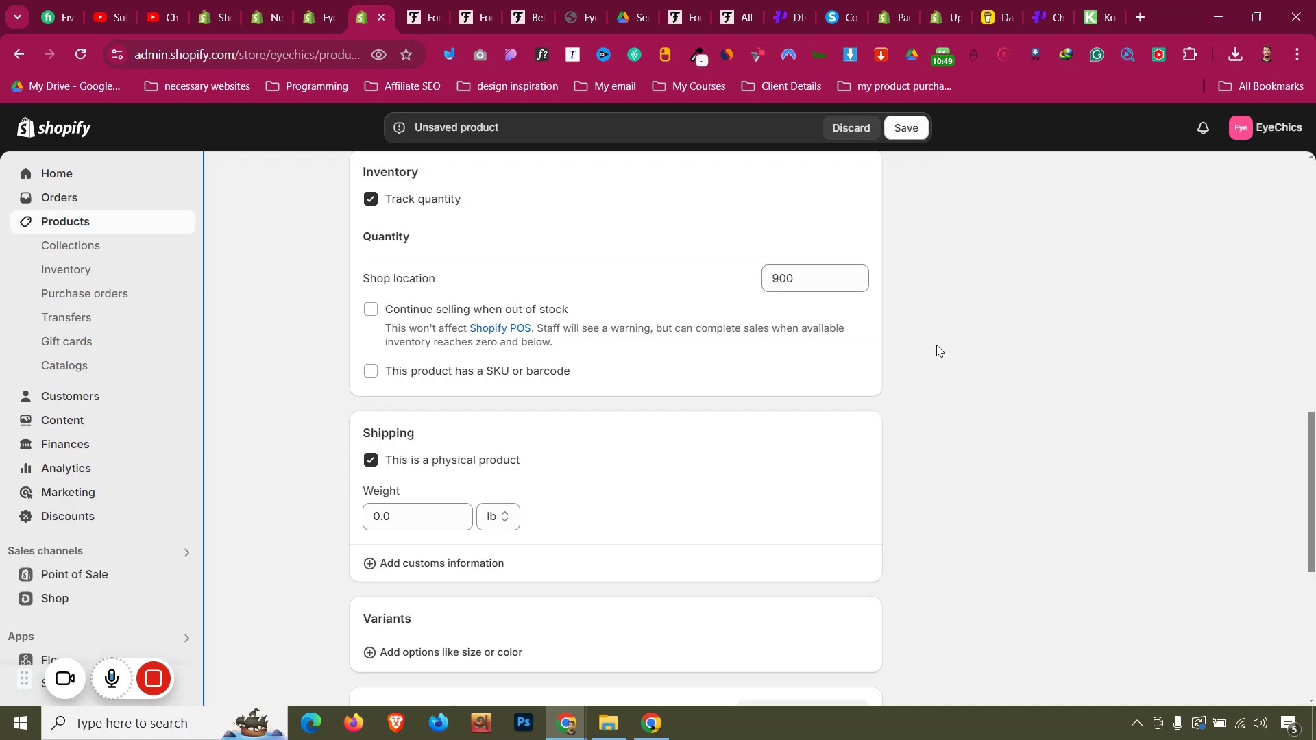
{"action": "scroll", "coordinate": [939, 353], "scroll_direction": "up", "scroll_amount": 5}
{"action": "left_click", "coordinate": [956, 306]}
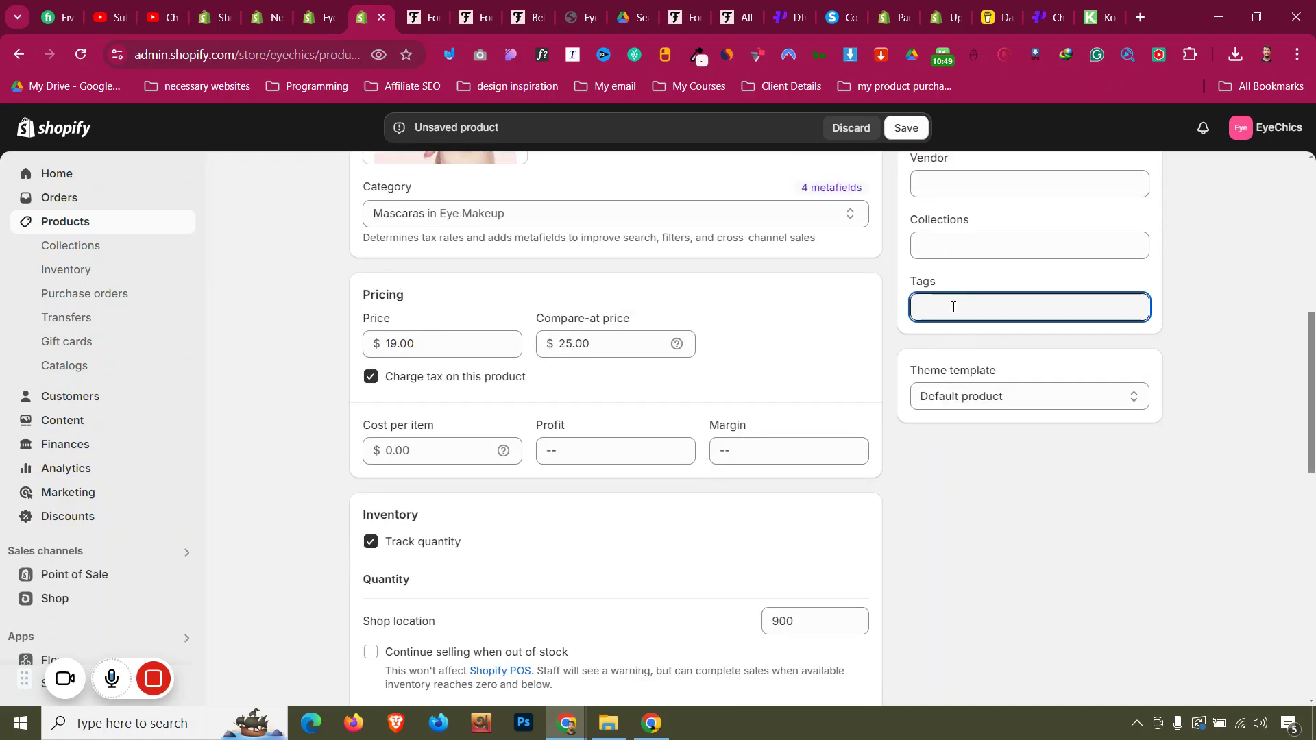
{"action": "type", "text": "forlash"}
{"action": "key", "text": "Return"}
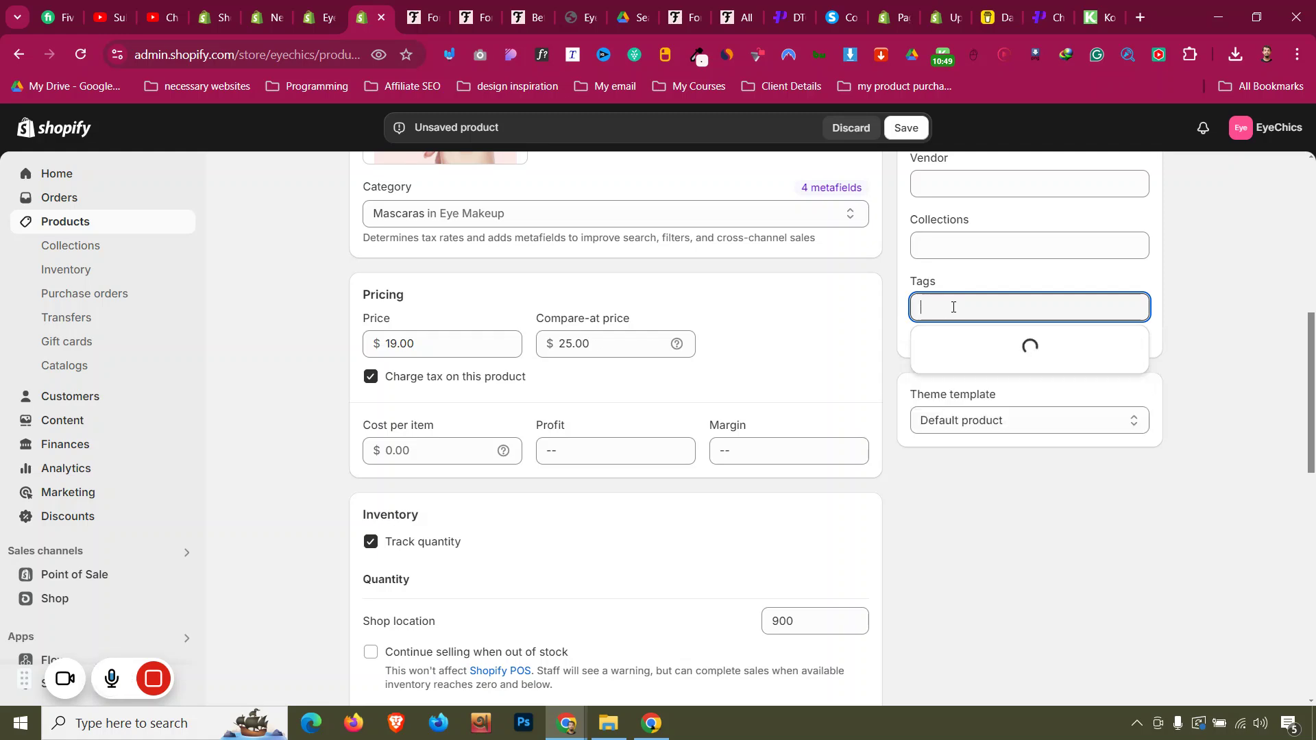
{"action": "left_click", "coordinate": [1027, 396]}
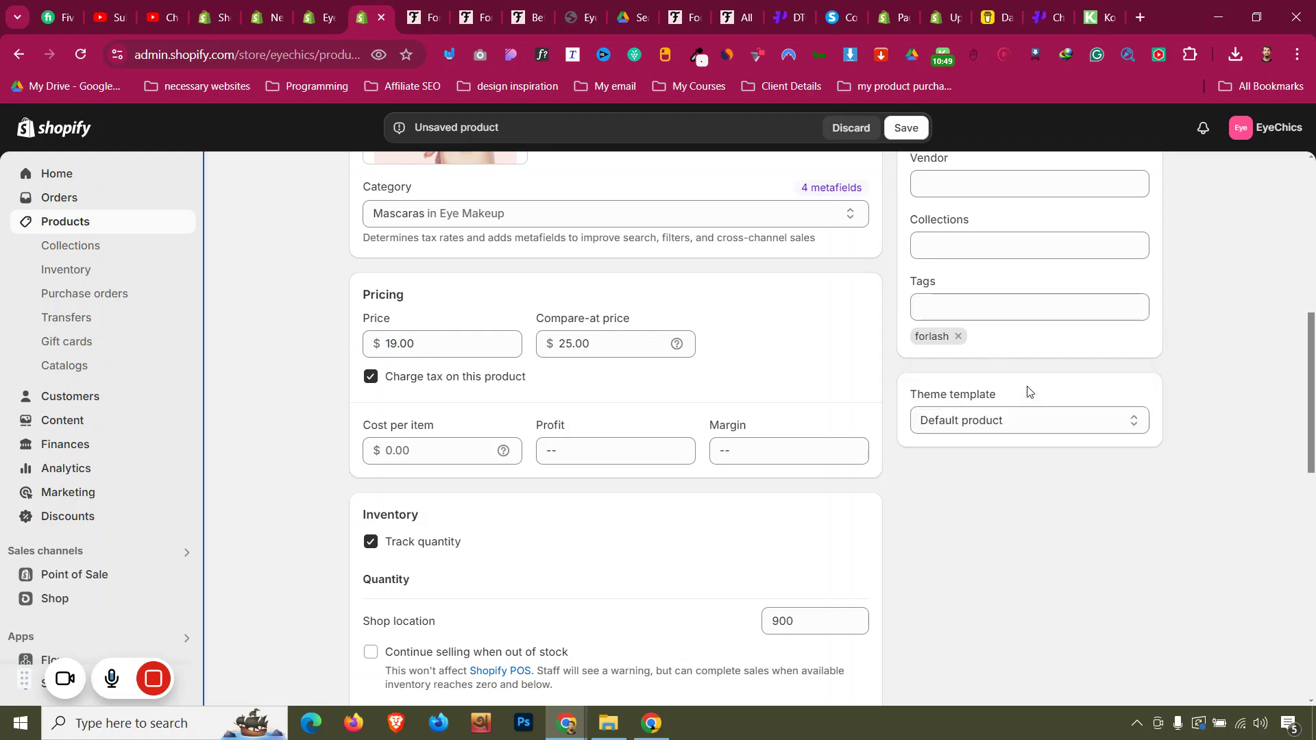
{"action": "scroll", "coordinate": [1026, 390], "scroll_direction": "up", "scroll_amount": 2}
{"action": "scroll", "coordinate": [1027, 391], "scroll_direction": "up", "scroll_amount": 5}
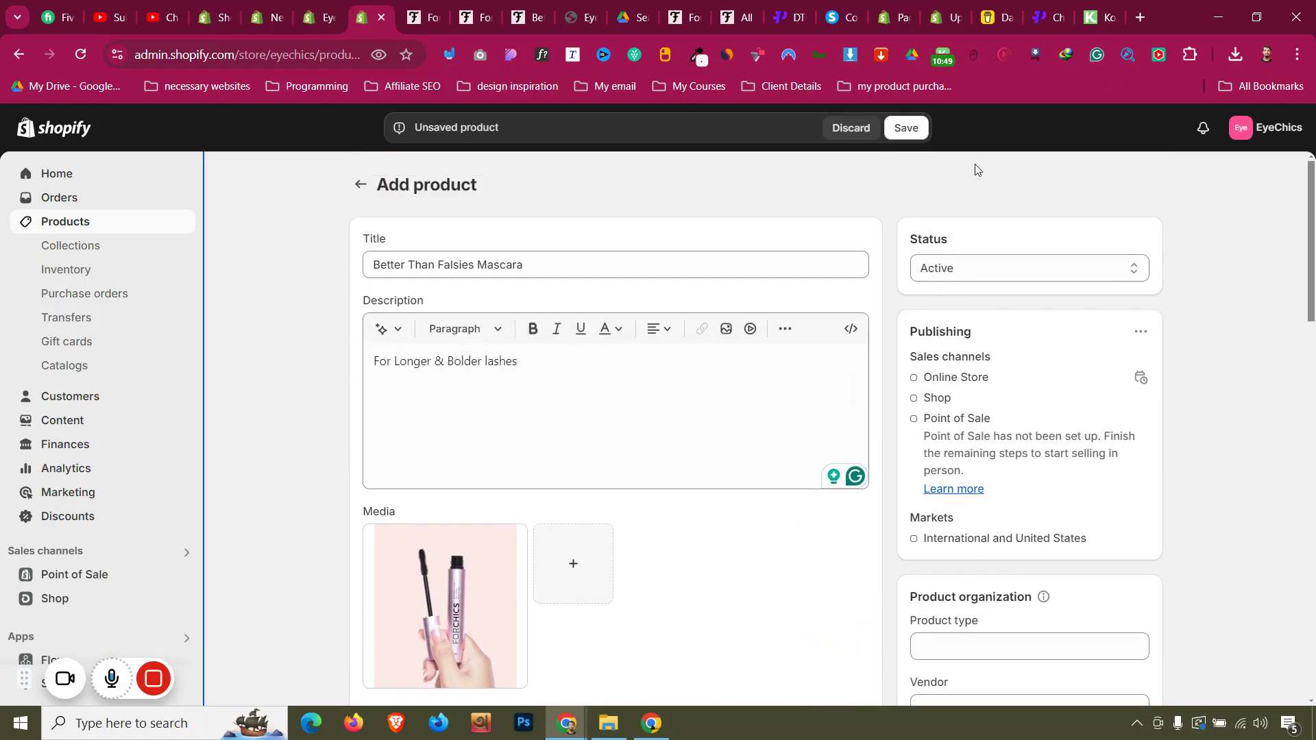
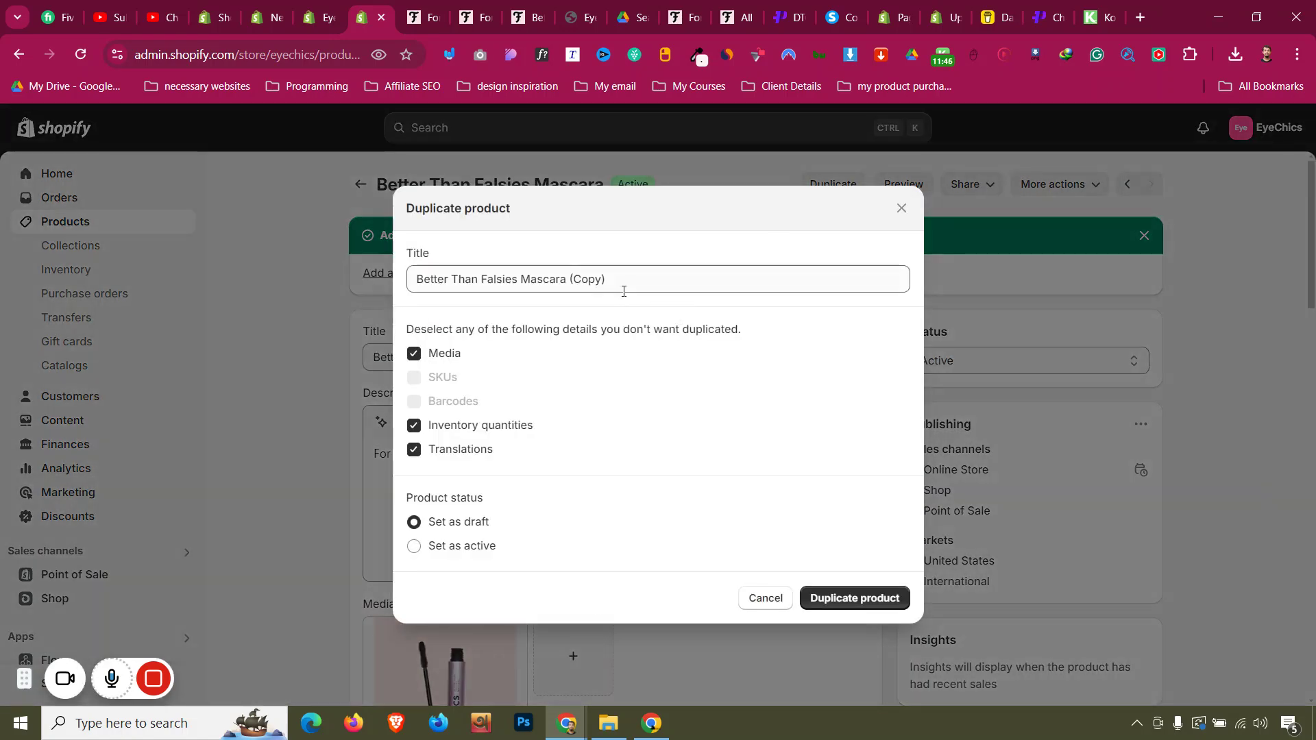
- Duplicate the mascara as an active product titled "Eyelash Serum Twin Pack", keeping its media and inventory quantities
{"action": "triple_click", "coordinate": [624, 291]}
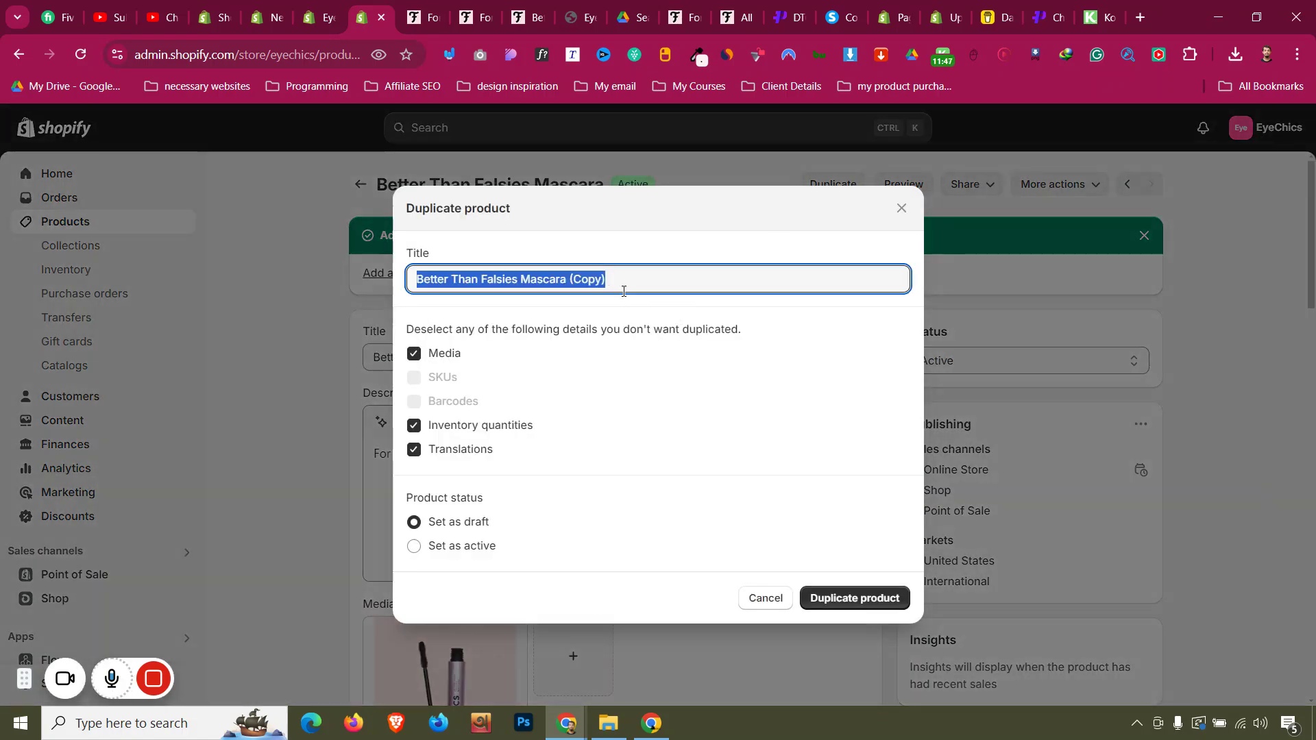
{"action": "type", "text": "Eyelash Serum Twin Pack"}
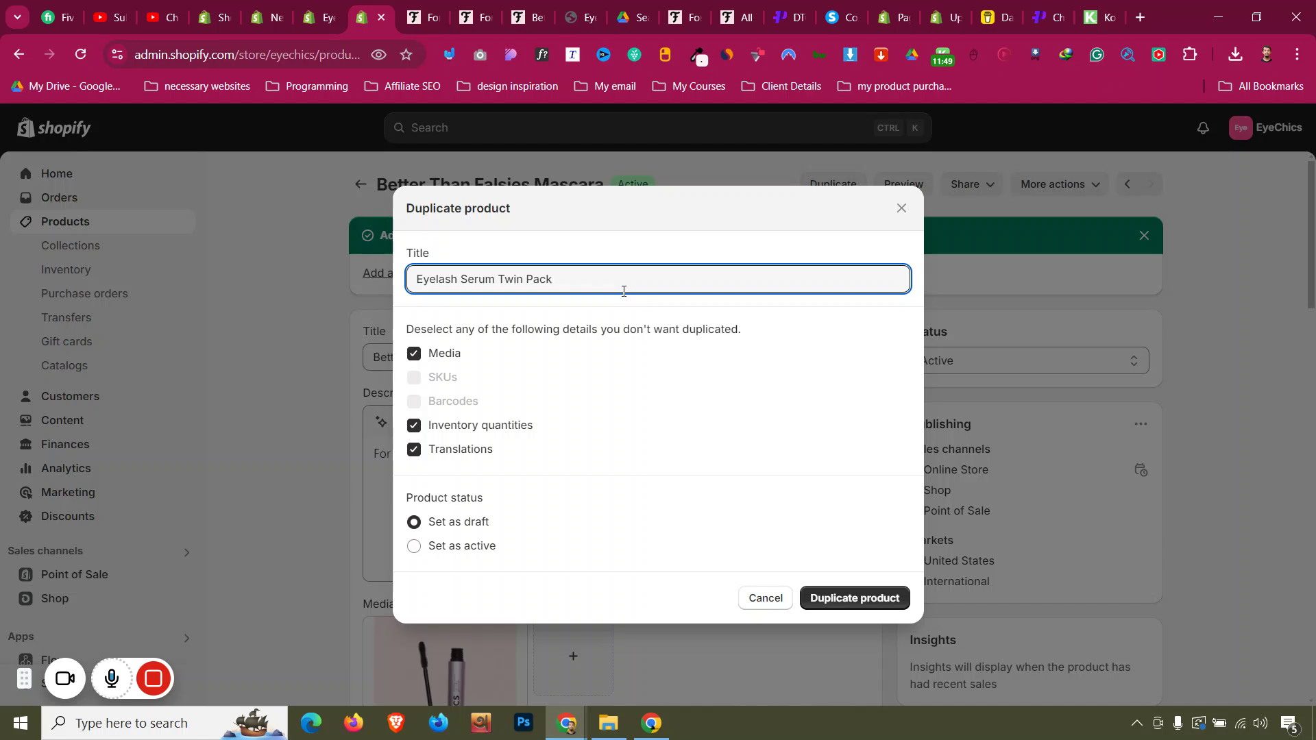
{"action": "left_click", "coordinate": [483, 552]}
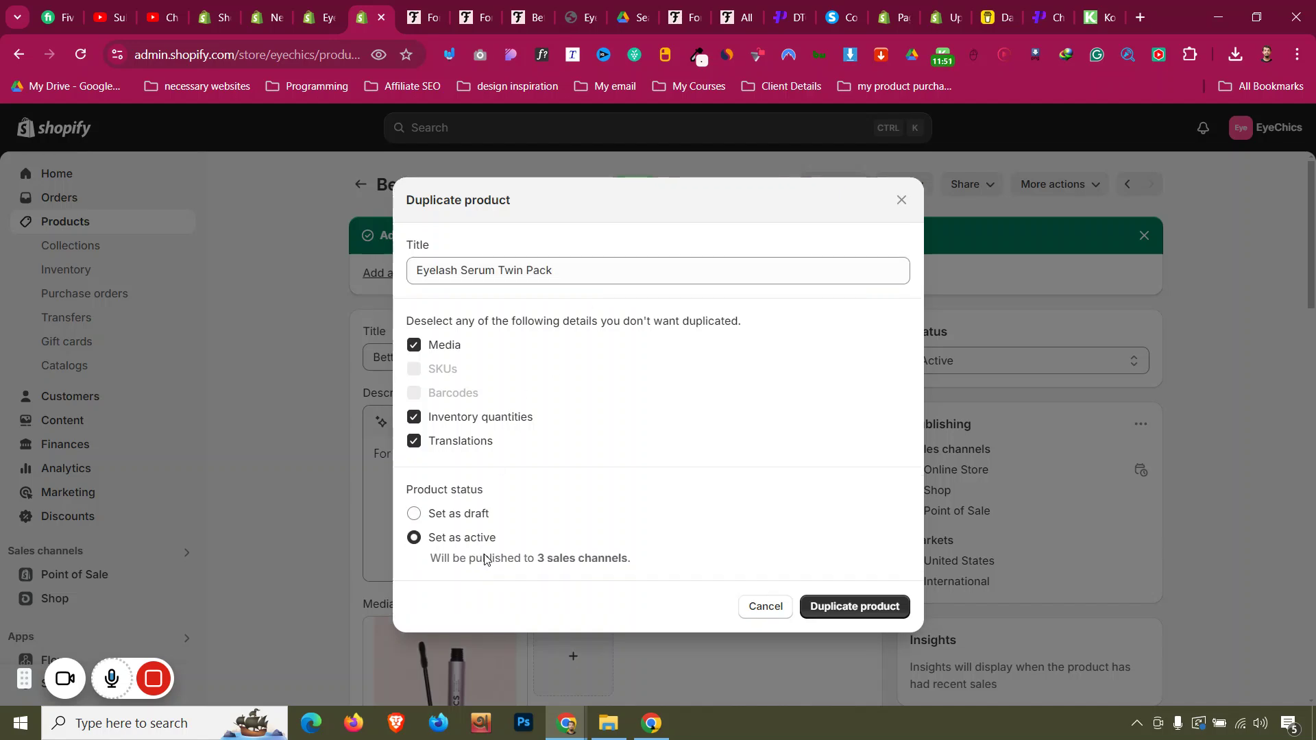
{"action": "left_click", "coordinate": [816, 607]}
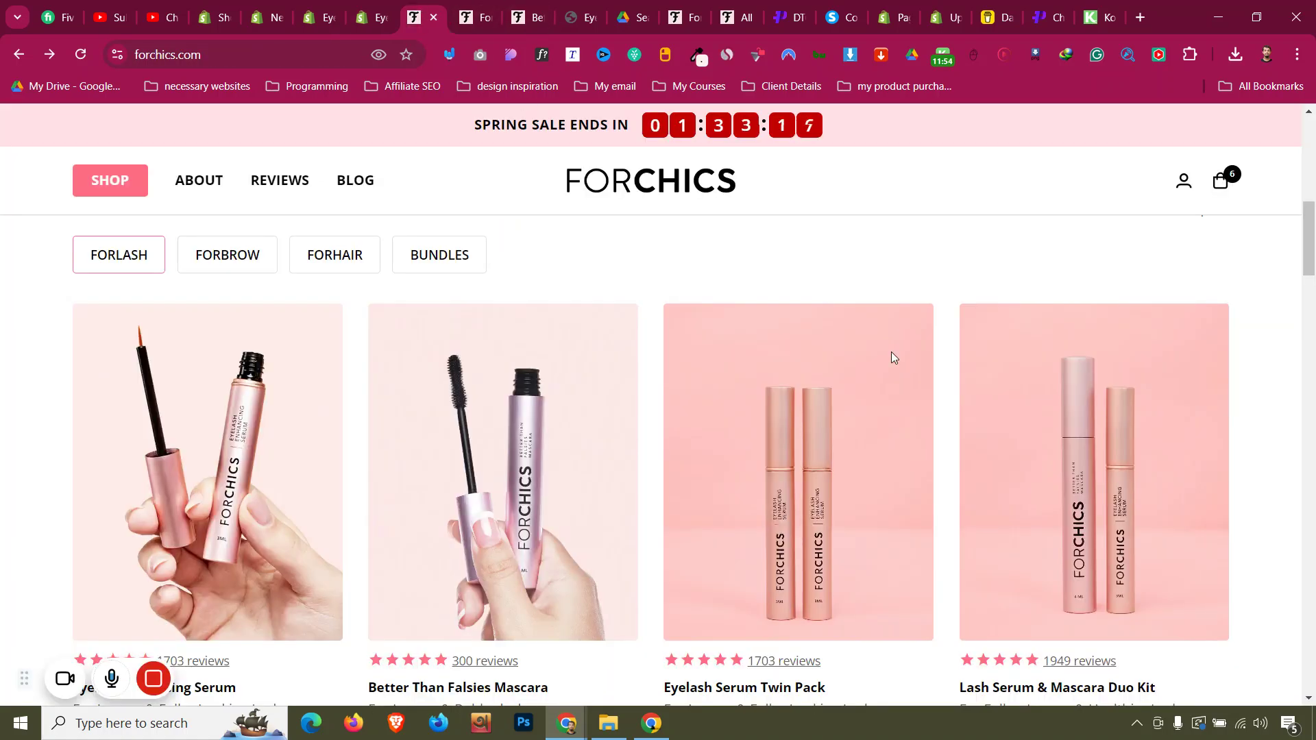
- Copy the product title "Lash Serum & Mascara Duo Kit" from the forchics.com page markup
{"action": "scroll", "coordinate": [918, 405], "scroll_direction": "down", "scroll_amount": 4}
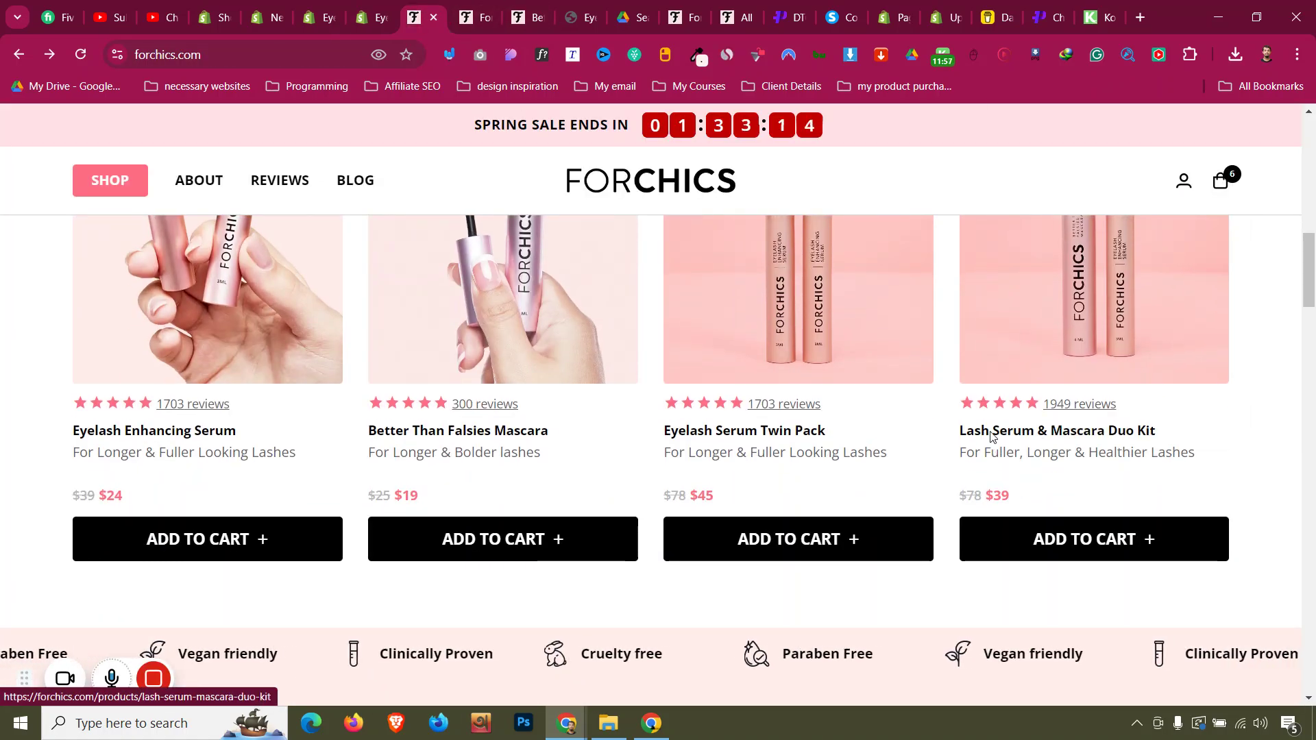
{"action": "right_click", "coordinate": [992, 445]}
{"action": "left_click", "coordinate": [973, 414]}
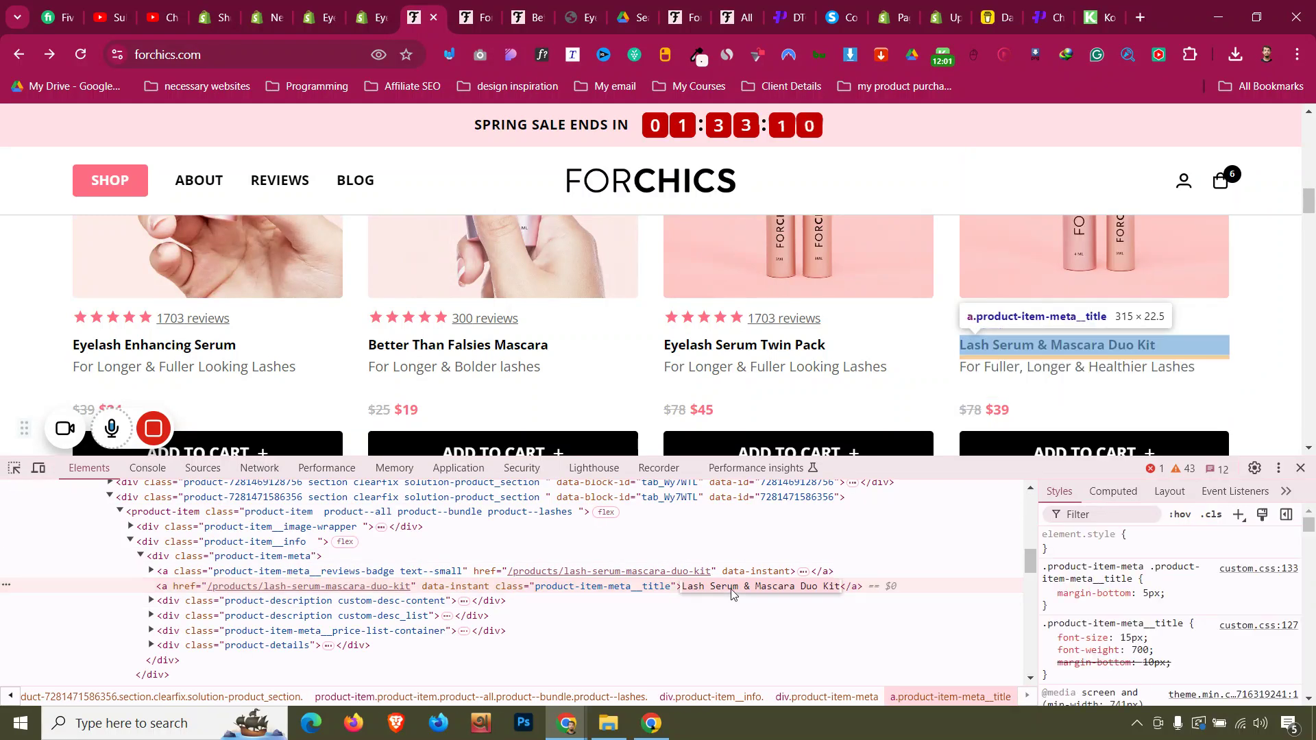
- Duplicate Better Than Falsies Mascara in Shopify as an active product titled "Lash Serum & Mascara Duo Kit"
{"action": "left_click", "coordinate": [374, 8]}
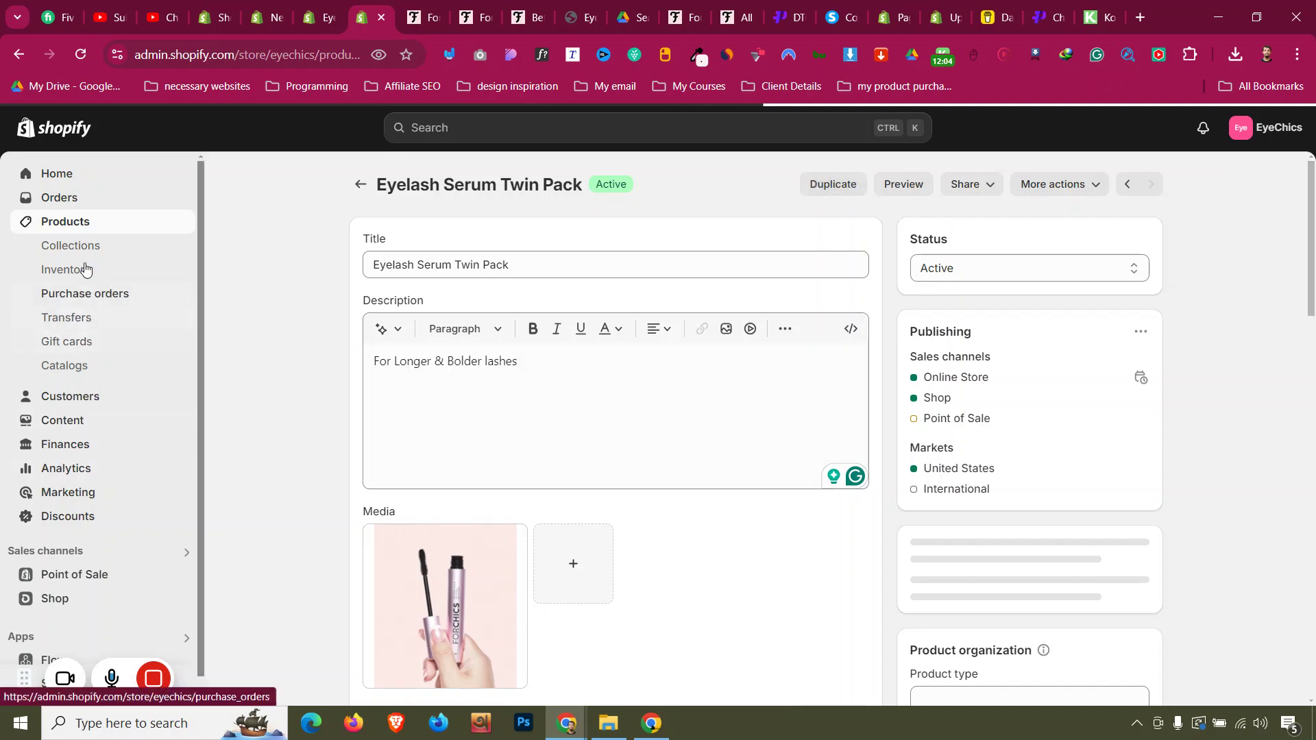
{"action": "left_click", "coordinate": [95, 226]}
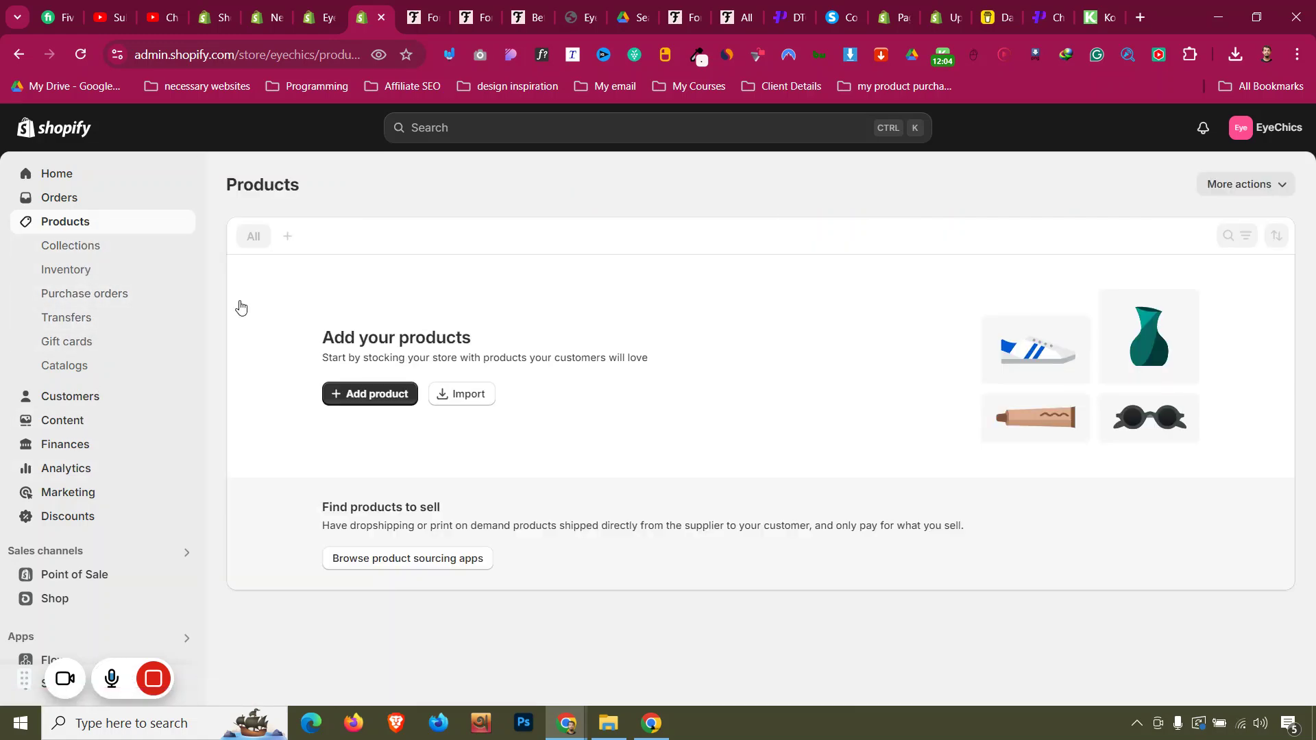
{"action": "left_click", "coordinate": [381, 308]}
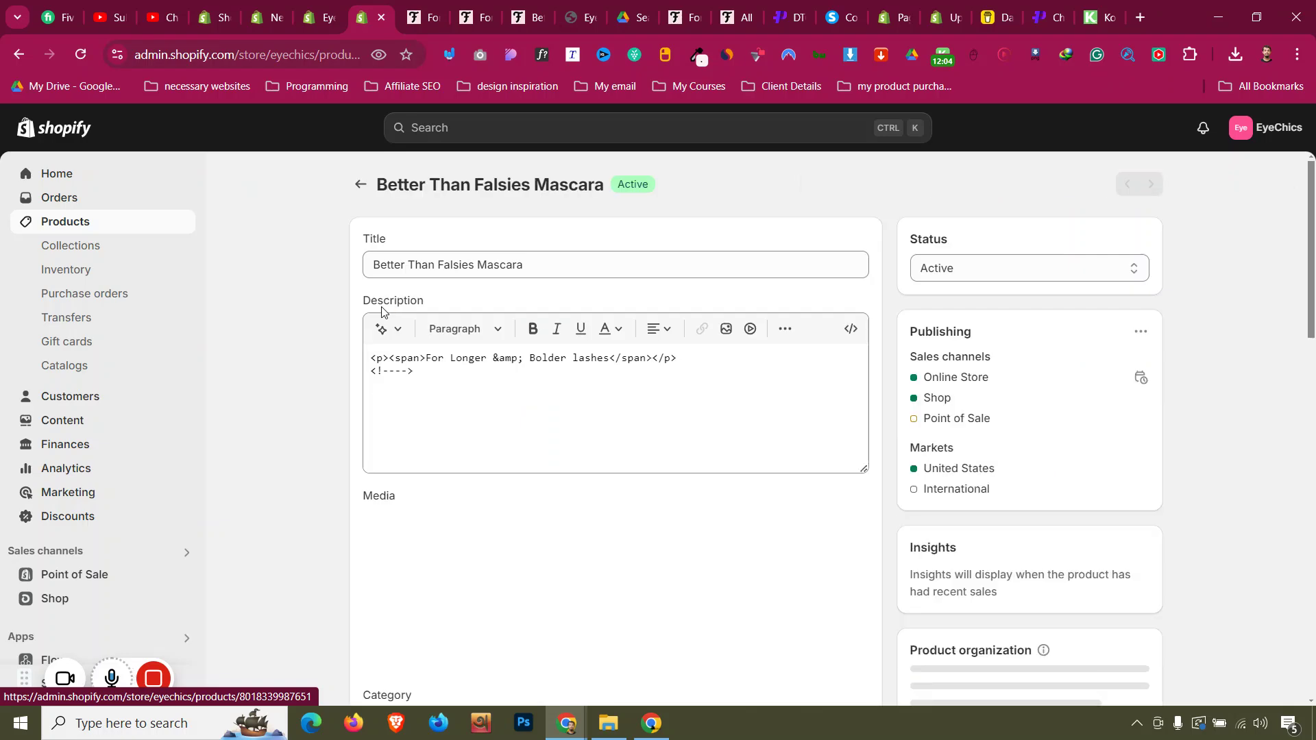
{"action": "left_click", "coordinate": [840, 185]}
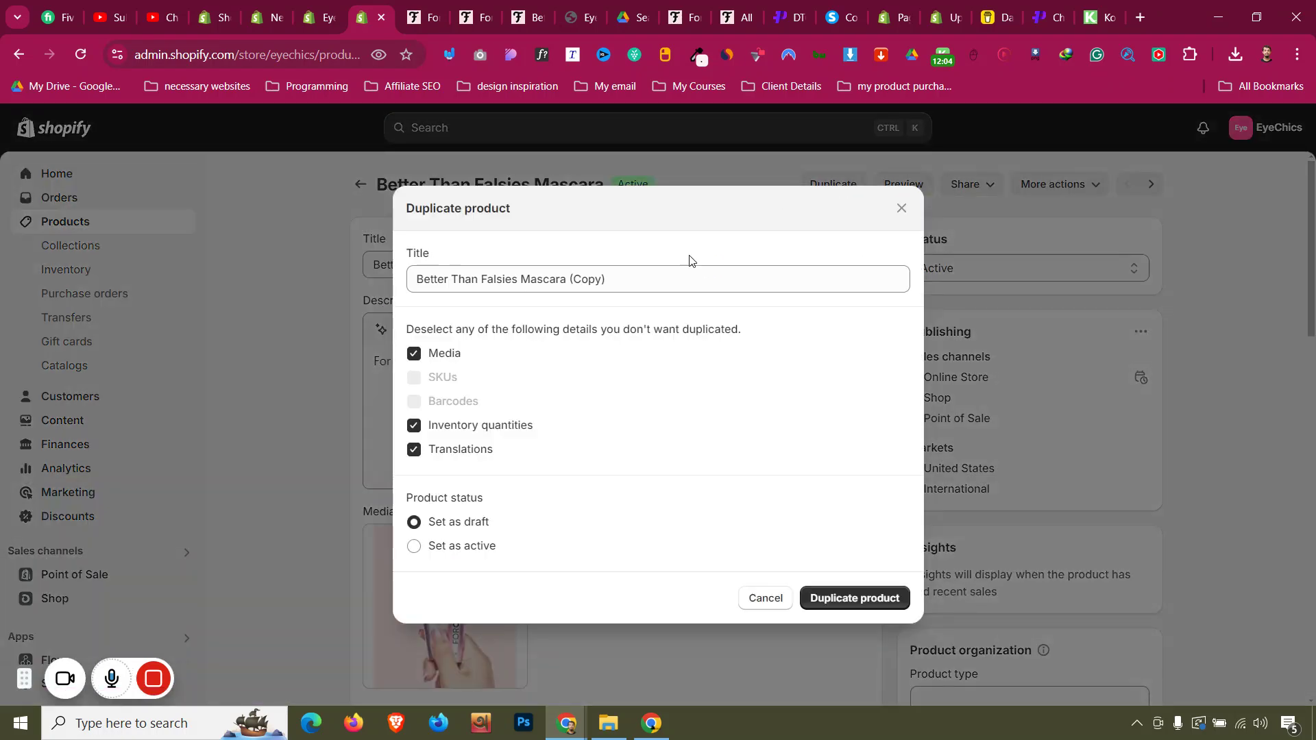
{"action": "left_click", "coordinate": [690, 272]}
{"action": "key", "text": "ctrl+a"}
{"action": "key", "text": "ctrl+v"}
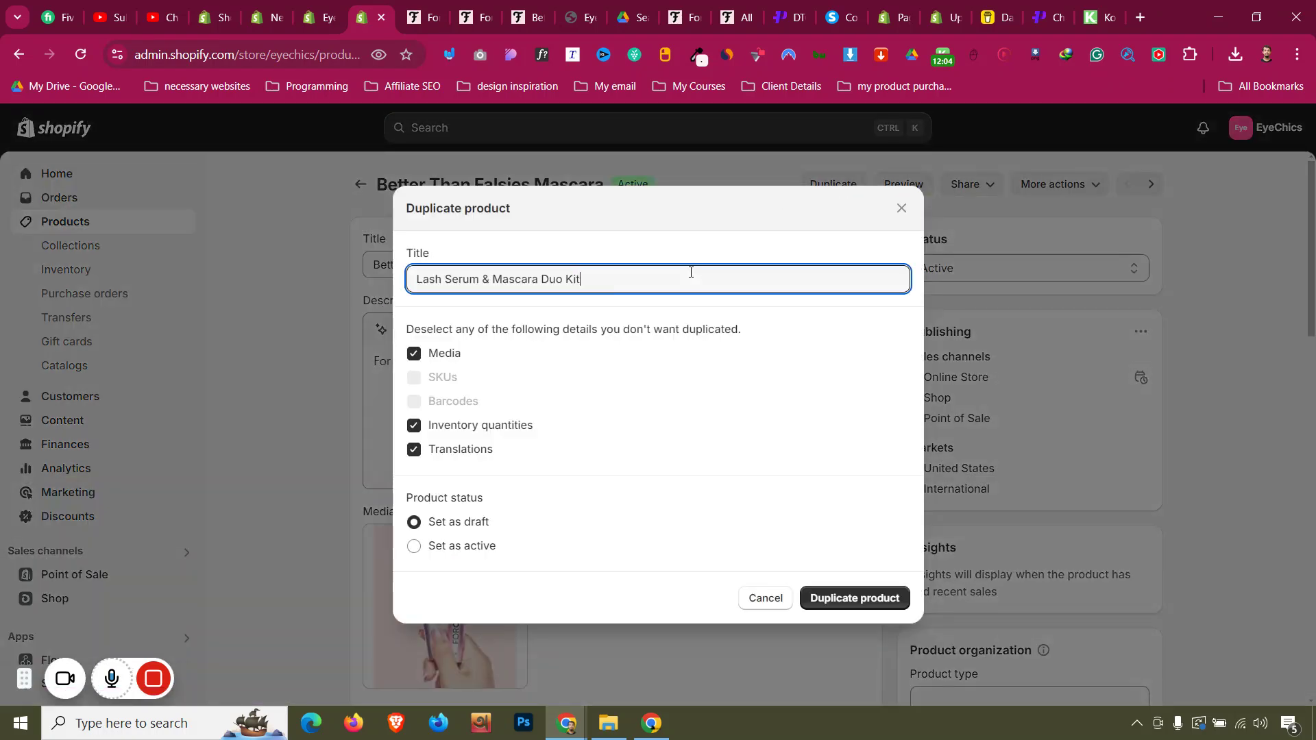
{"action": "left_click", "coordinate": [459, 552]}
{"action": "left_click", "coordinate": [828, 607]}
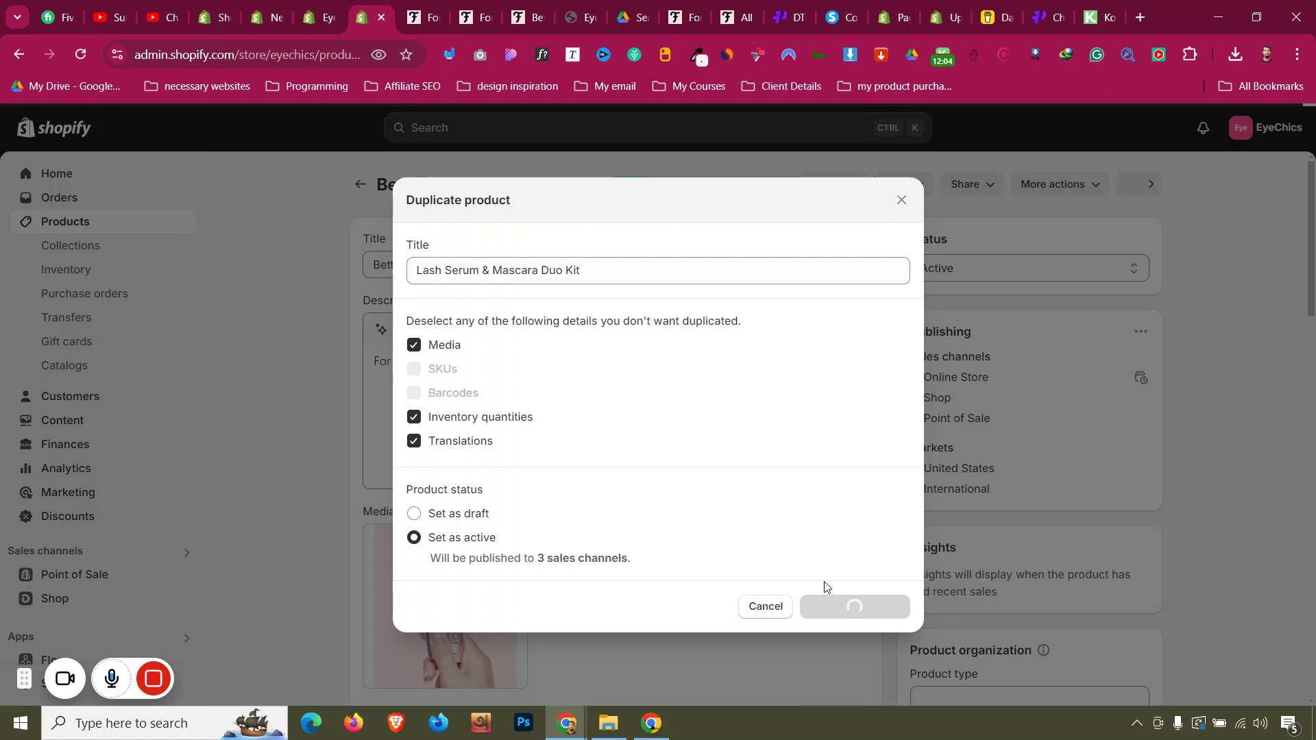
{"action": "left_click", "coordinate": [323, 9]}
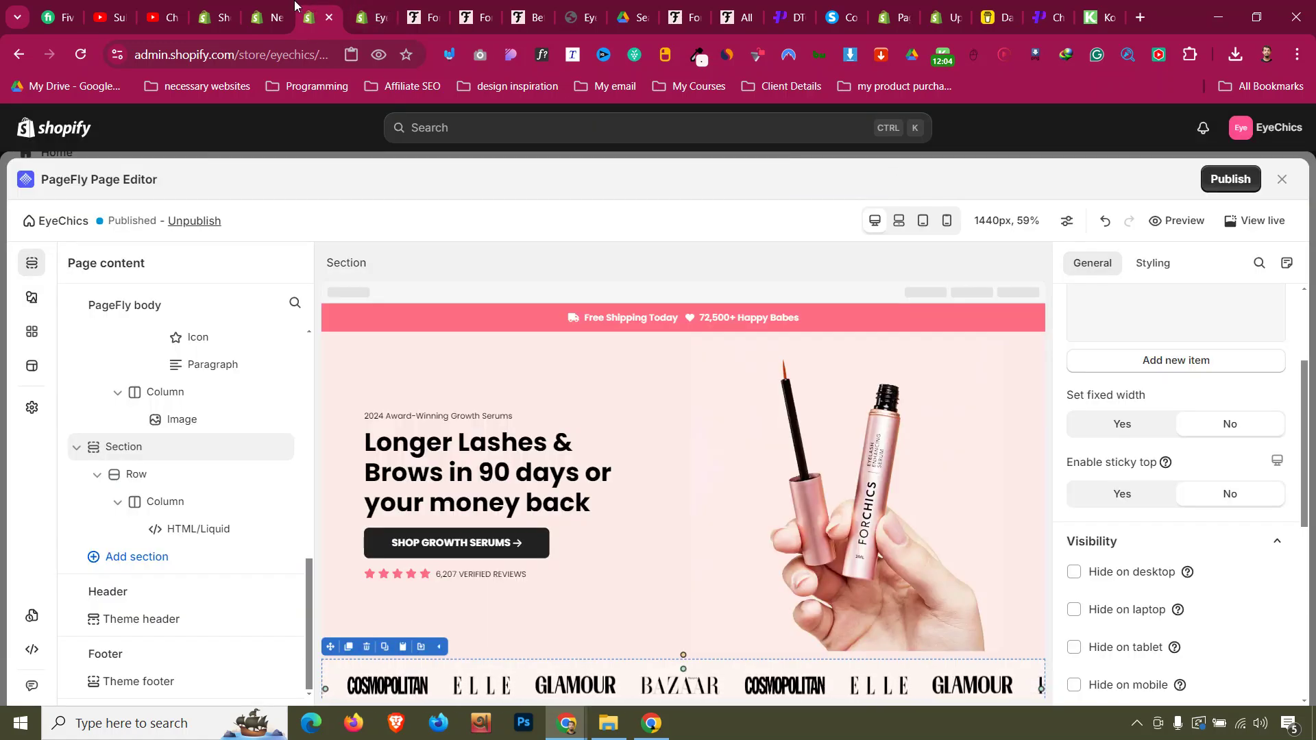
{"action": "left_click", "coordinate": [351, 7]}
{"action": "left_click", "coordinate": [316, 59]}
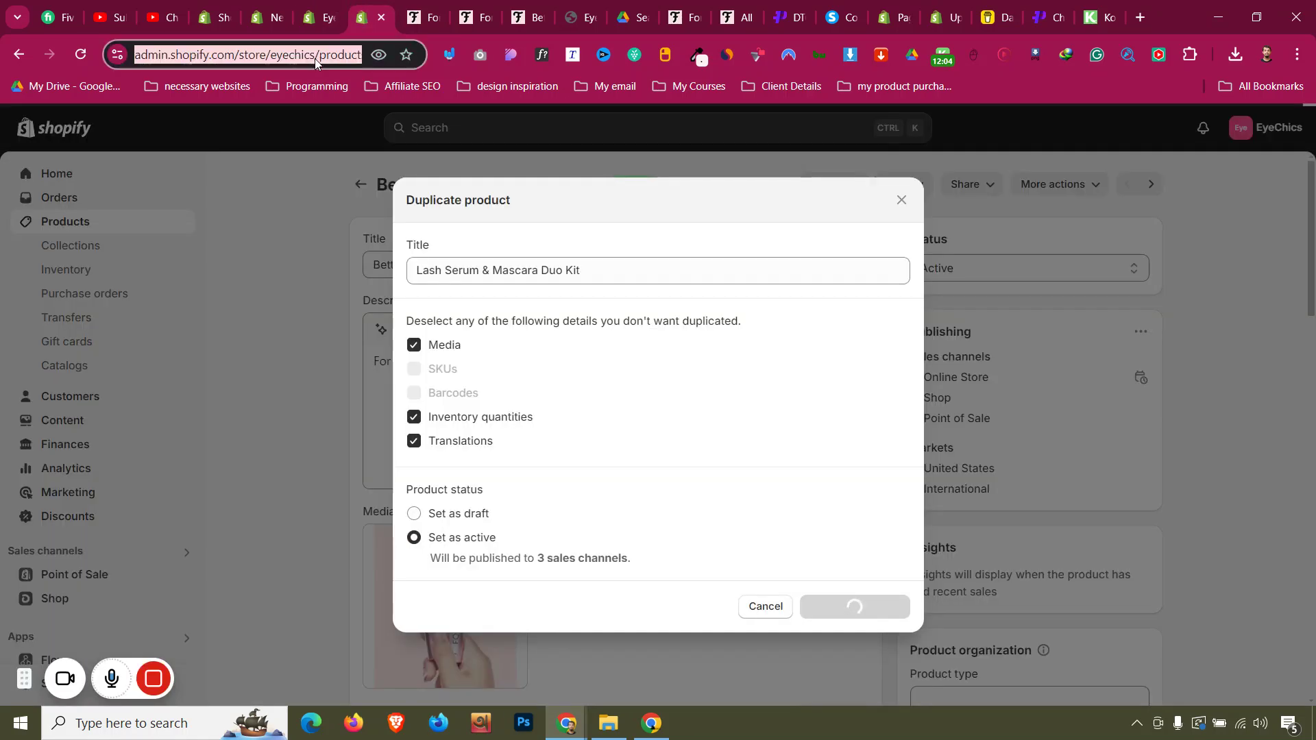
{"action": "left_click", "coordinate": [325, 60]}
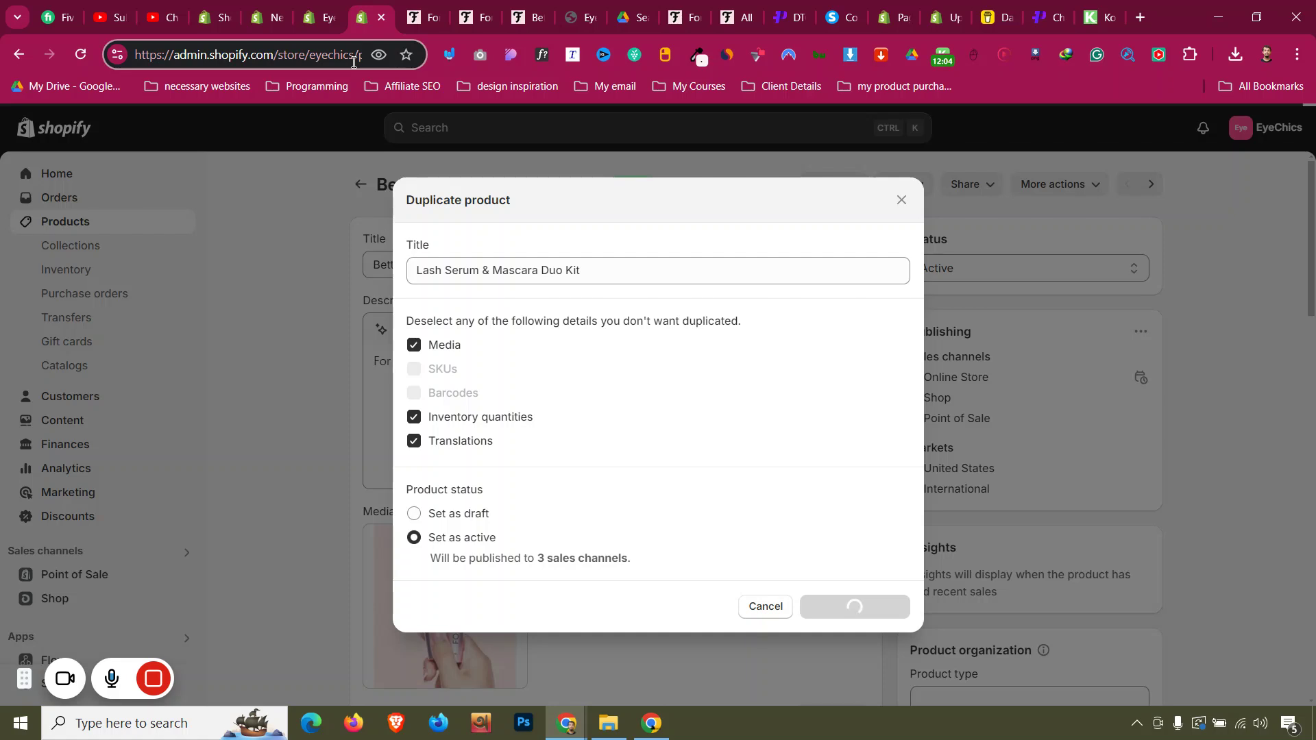
{"action": "left_click_drag", "start_coordinate": [357, 62], "coordinate": [425, 58]}
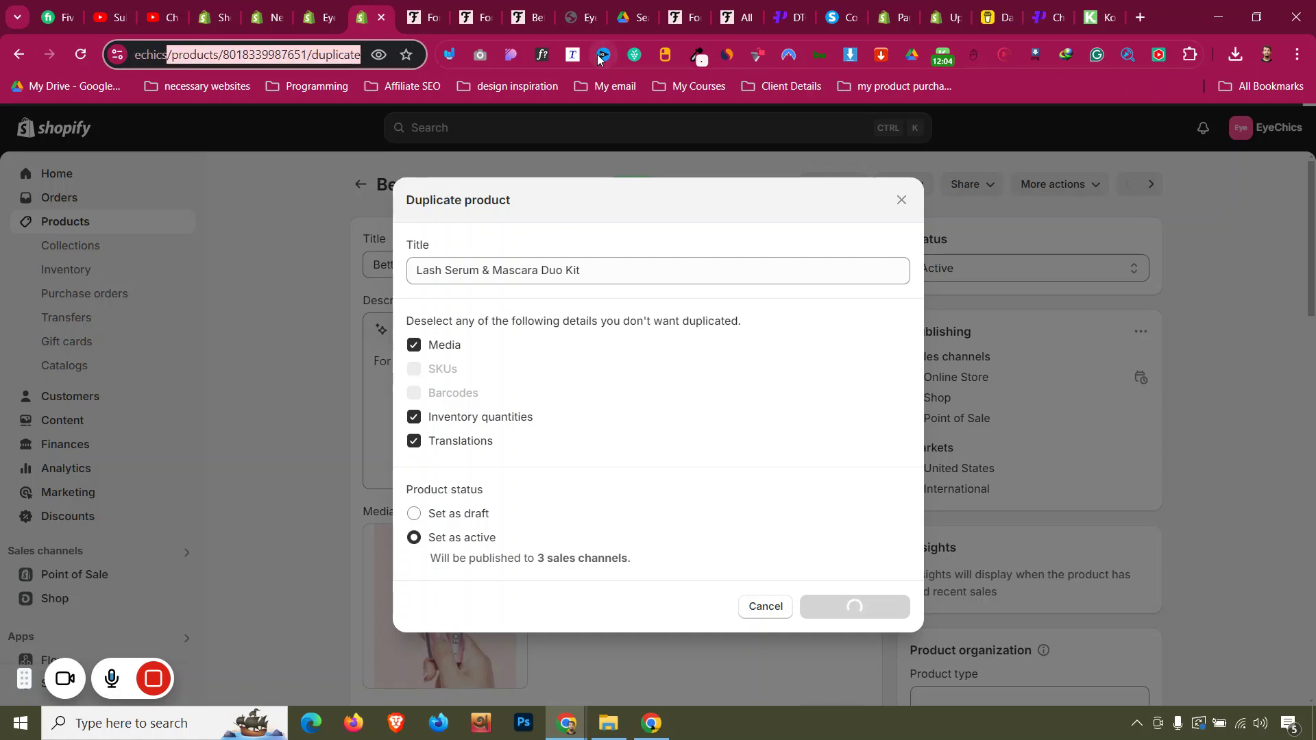
{"action": "key", "text": "BackSpace"}
{"action": "key", "text": "ctrl+a"}
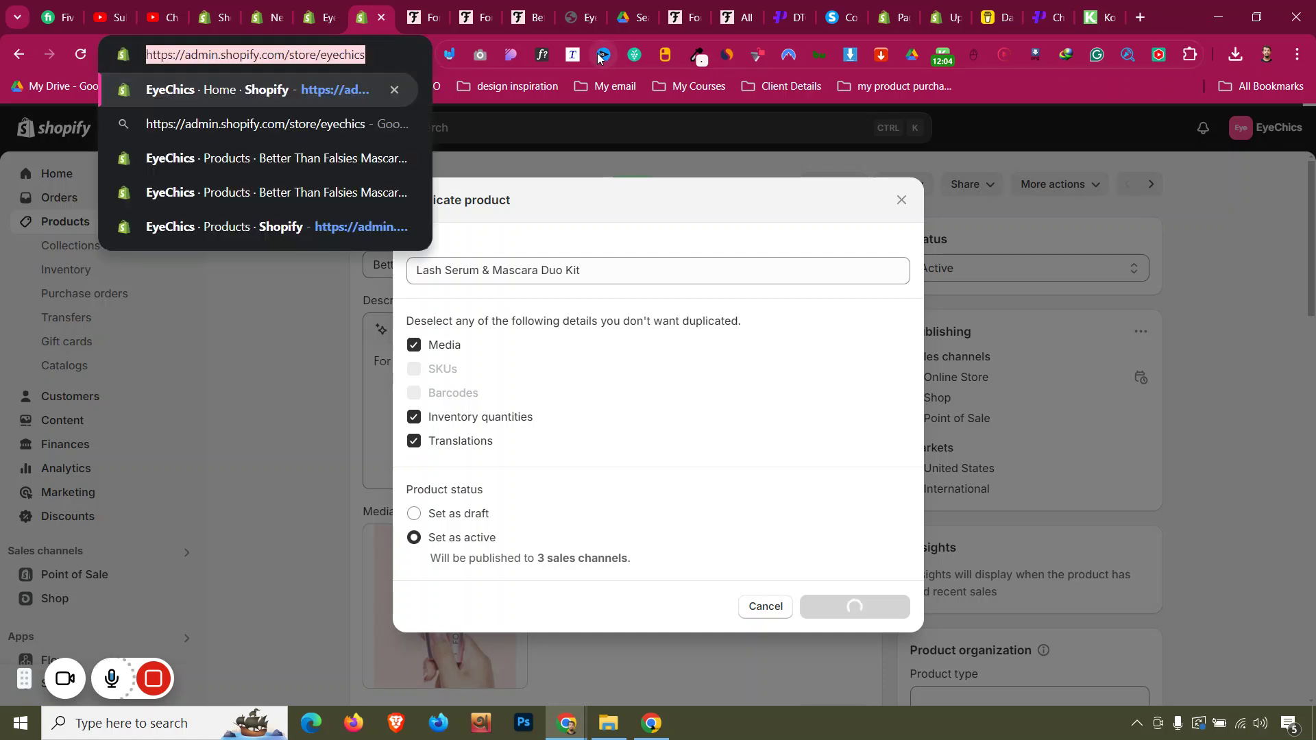
- Load admin.shopify.com/store/eyechics in place of the forchics.com free-gifts offer page and move that tab beside the other Shopify tabs
{"action": "left_click", "coordinate": [675, 15]}
{"action": "left_click", "coordinate": [343, 55]}
{"action": "key", "text": "ctrl+v"}
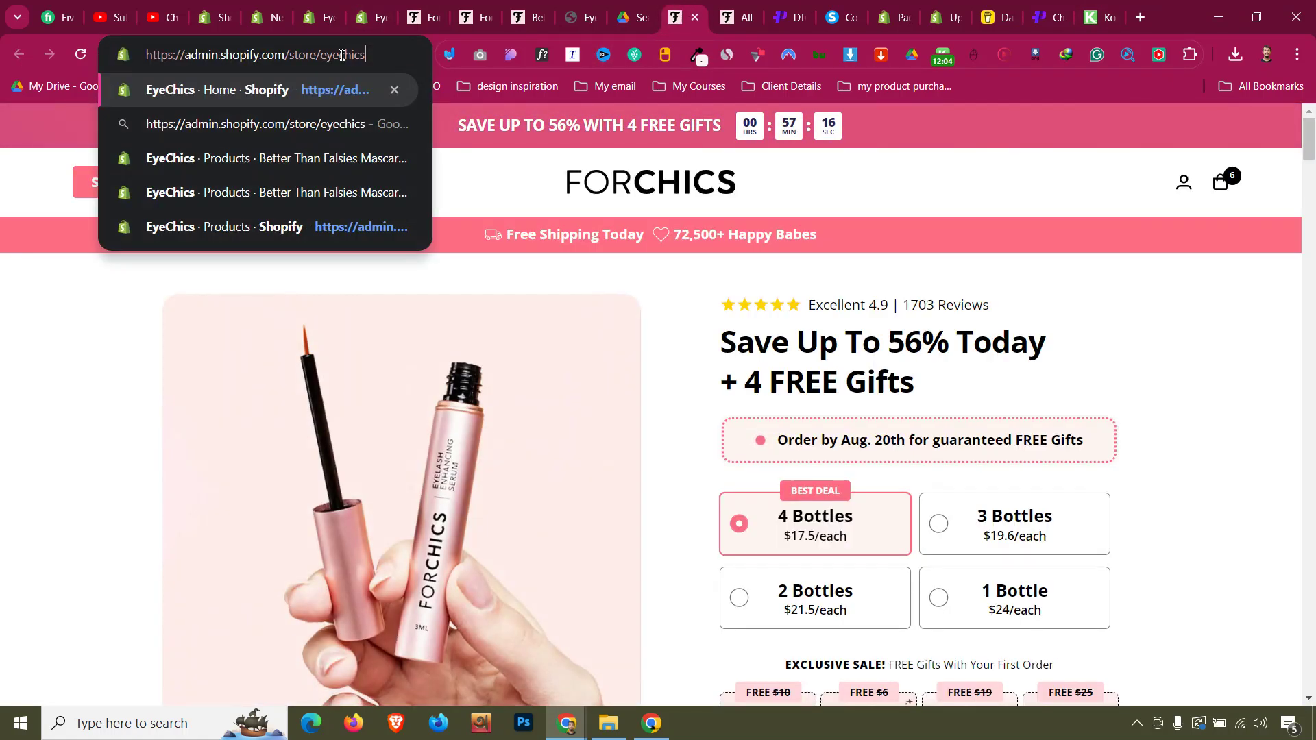
{"action": "key", "text": "Return"}
{"action": "left_click_drag", "start_coordinate": [675, 16], "coordinate": [439, 5]}
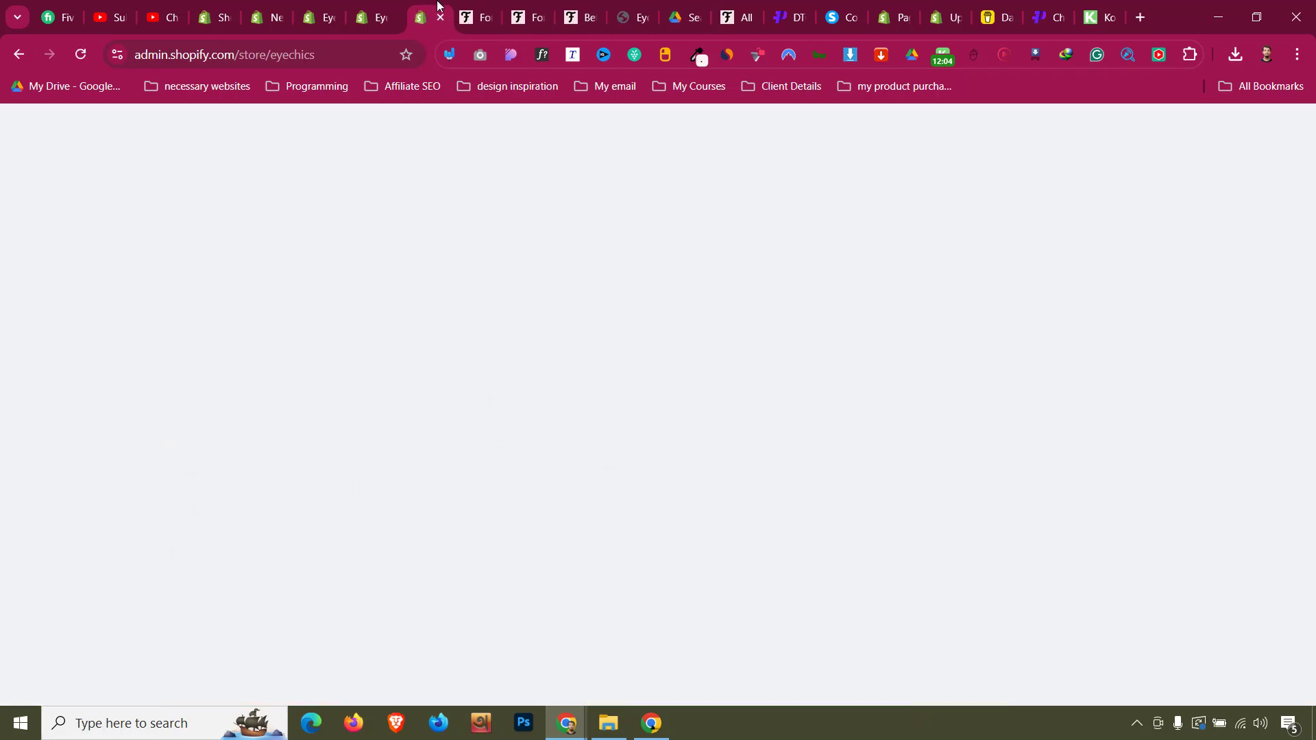
- Open the store's product list in the new admin tab to check for the duplicated products
{"action": "left_click", "coordinate": [380, 9]}
{"action": "left_click", "coordinate": [421, 7]}
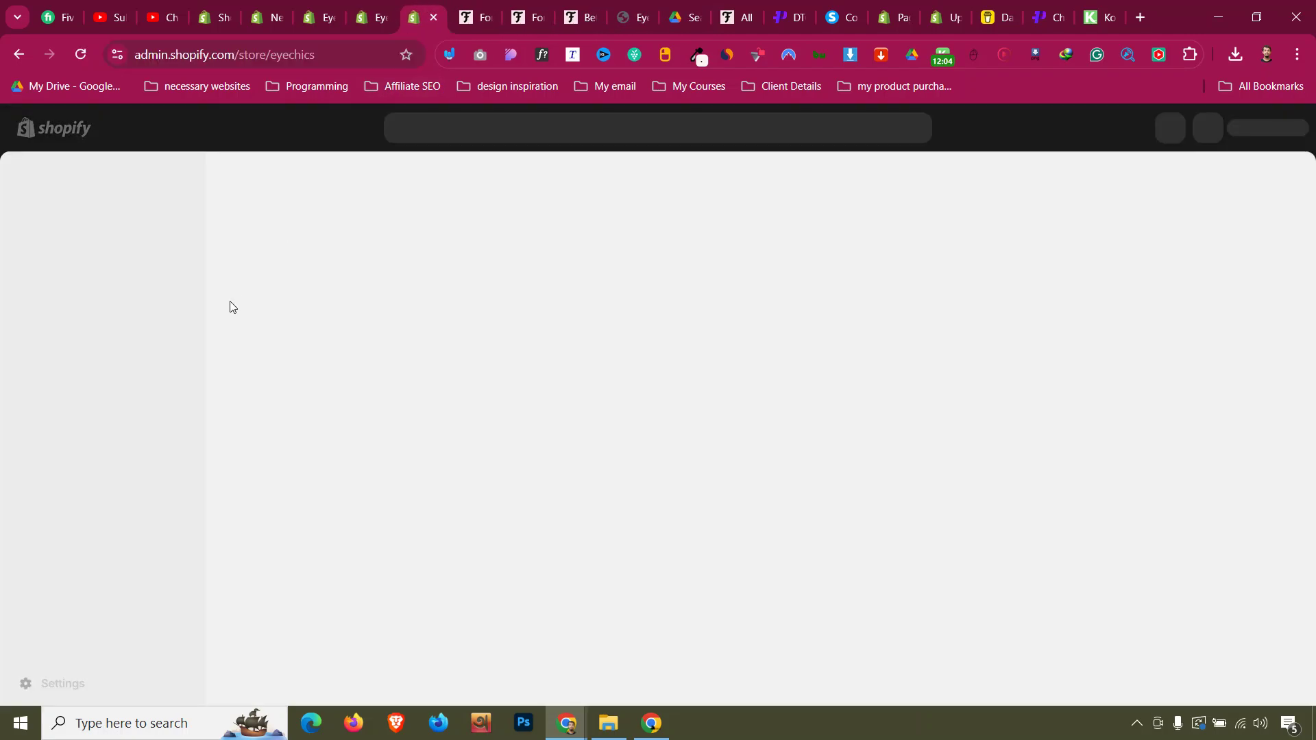
{"action": "left_click", "coordinate": [91, 223]}
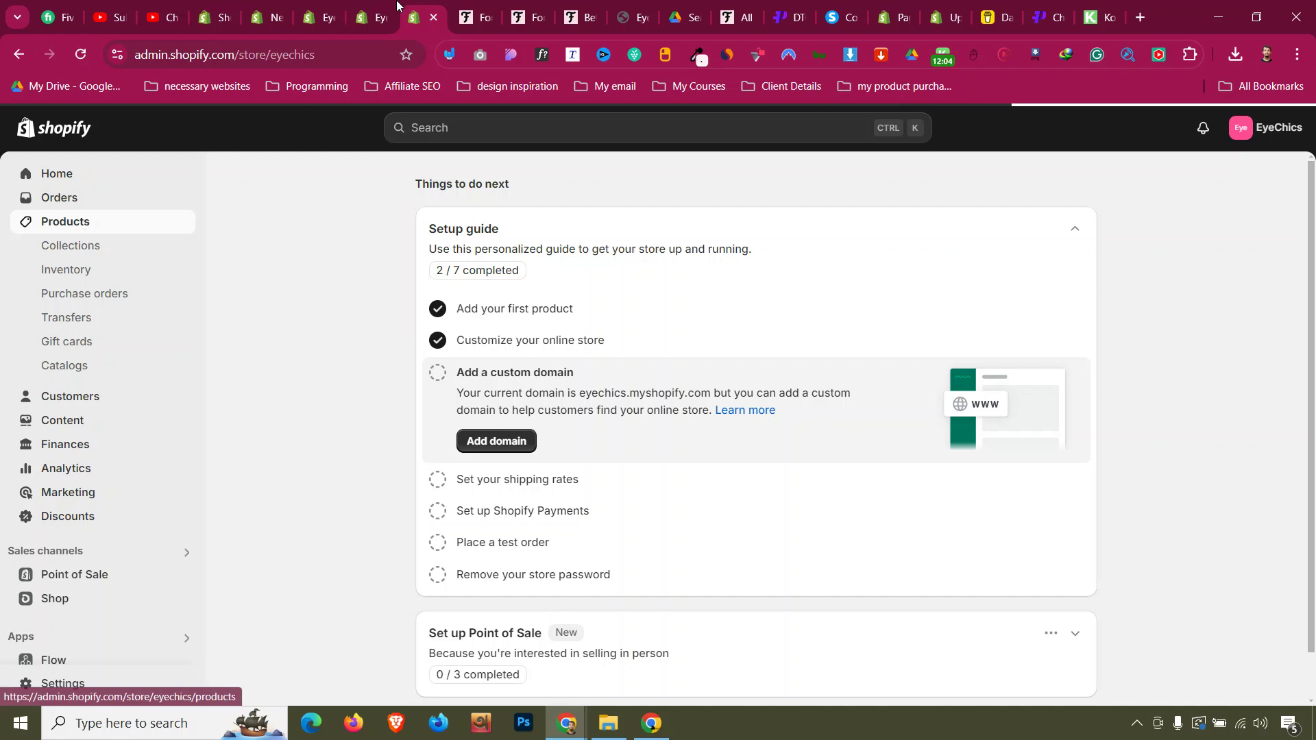
{"action": "left_click", "coordinate": [369, 17]}
{"action": "left_click", "coordinate": [424, 7]}
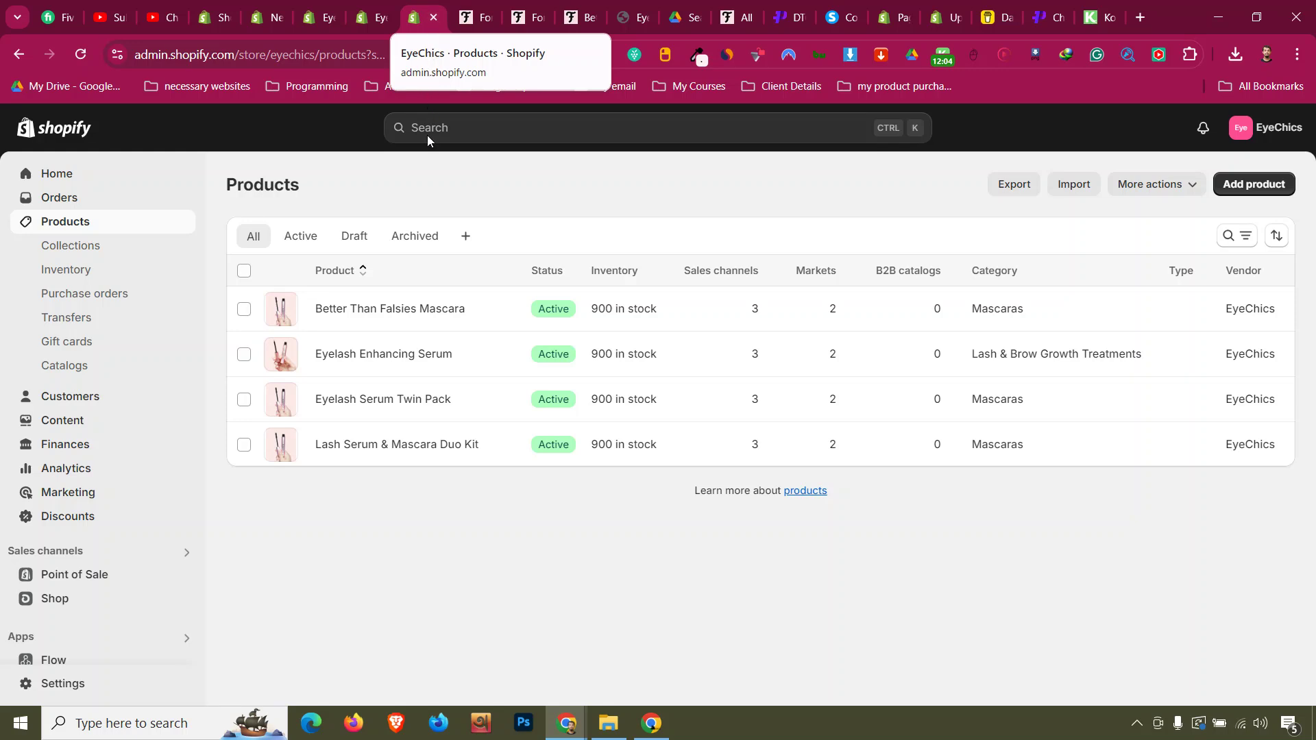
- Create a new Shopify collection and title it "Forlash"
{"action": "left_click", "coordinate": [361, 19]}
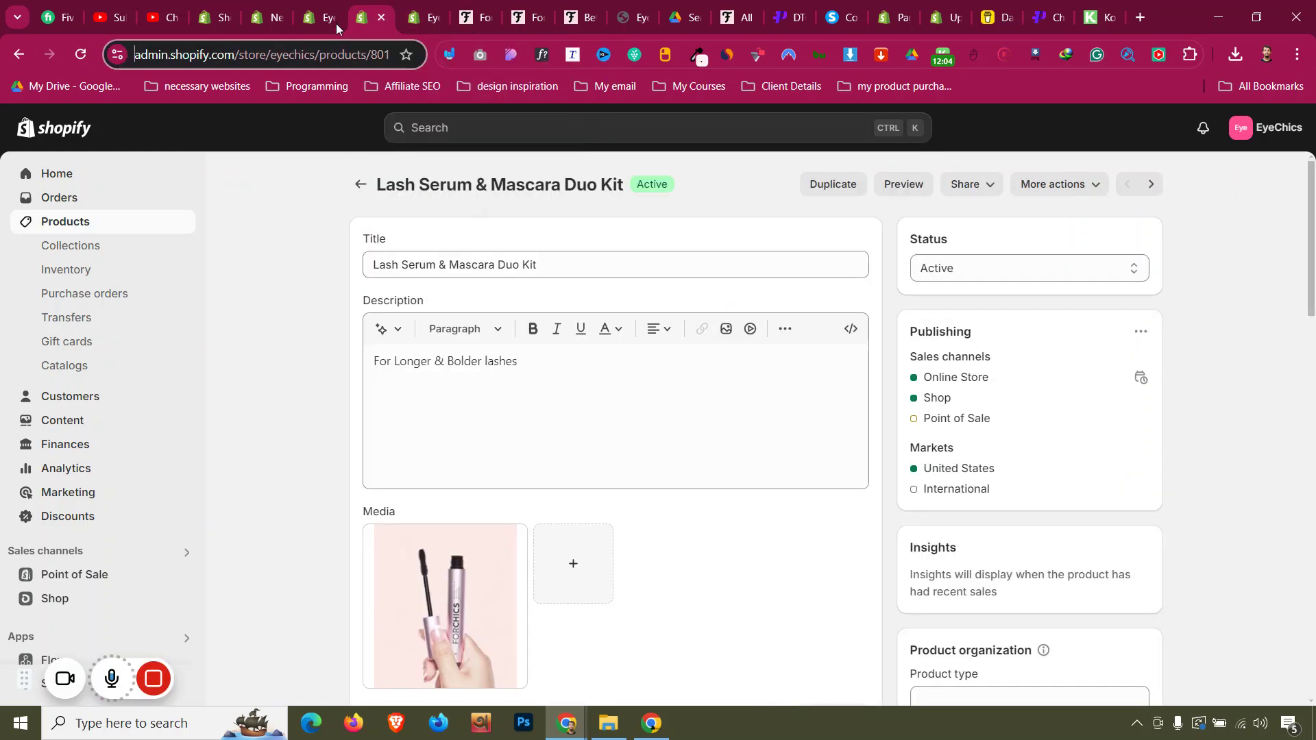
{"action": "left_click", "coordinate": [127, 245]}
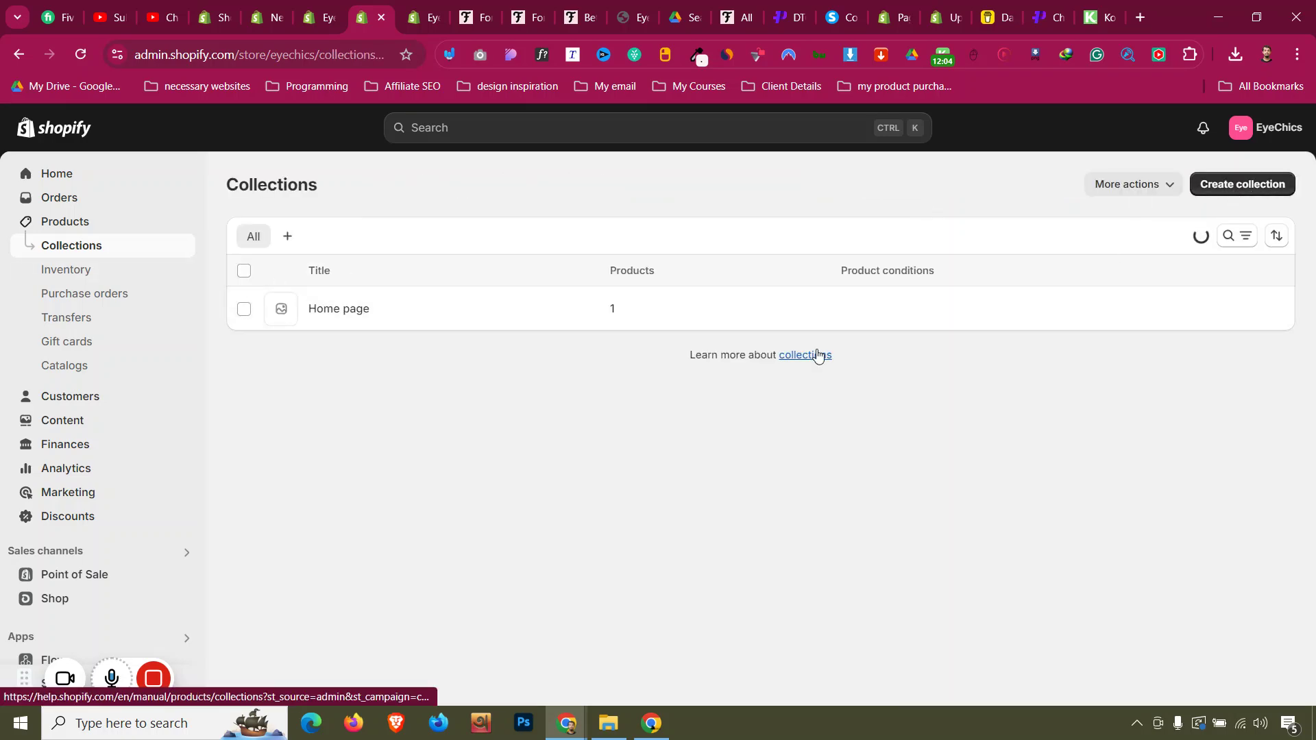
{"action": "left_click", "coordinate": [1241, 184]}
{"action": "left_click", "coordinate": [514, 264]}
{"action": "type", "text": "F"}
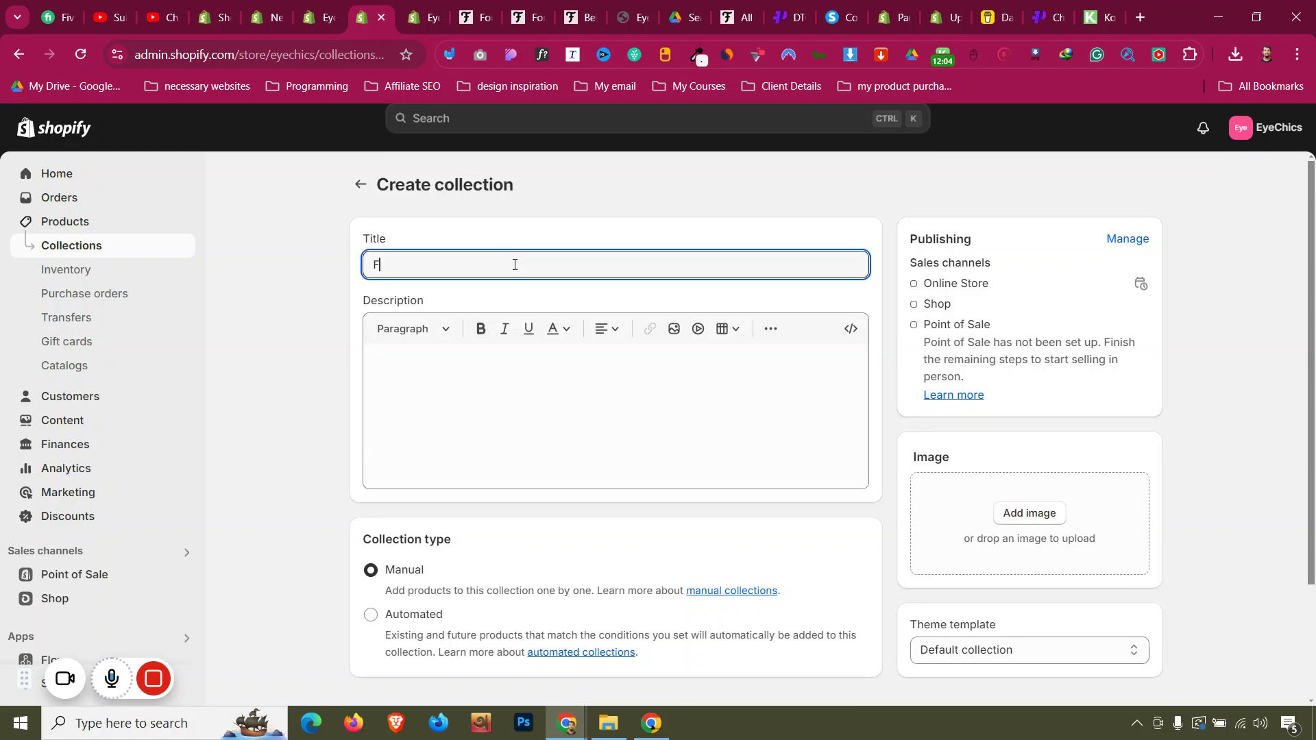
{"action": "type", "text": "orlash"}
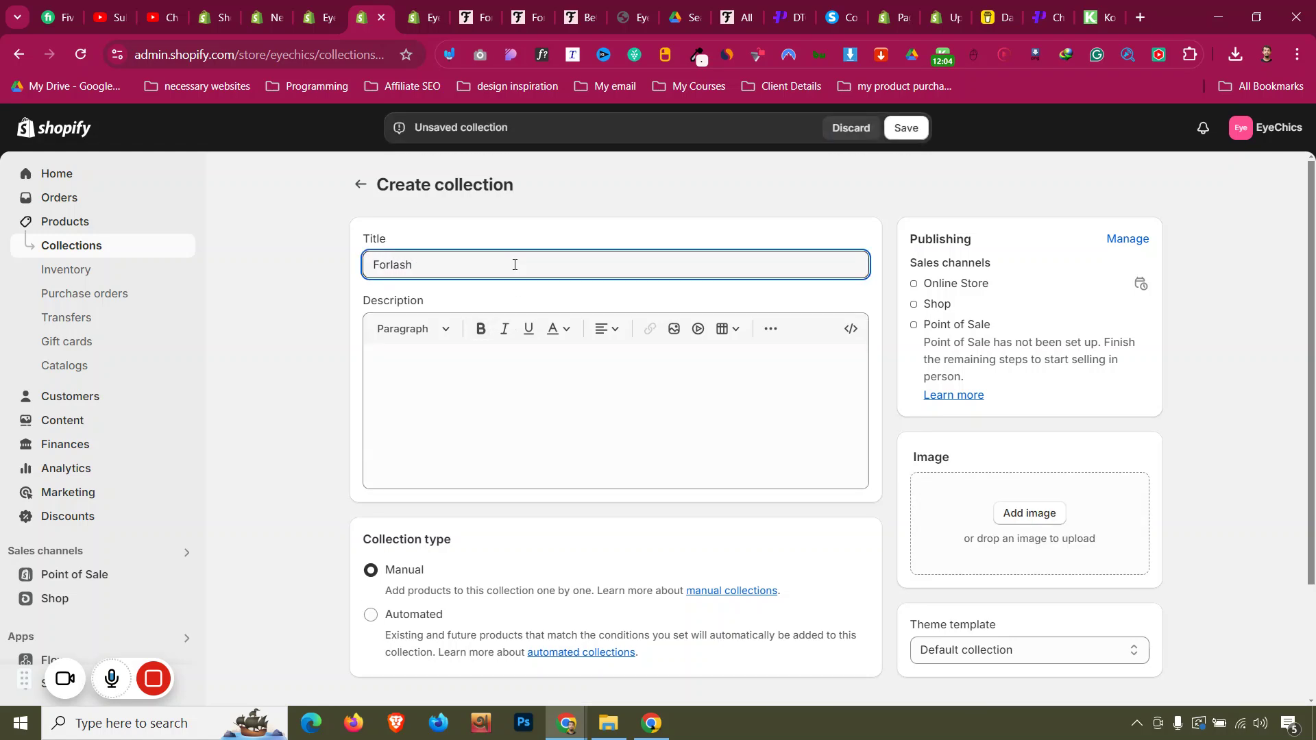
- Make the collection automated, matching any condition with product tag equal to Forlash, and save it
{"action": "scroll", "coordinate": [425, 467], "scroll_direction": "down", "scroll_amount": 2}
{"action": "left_click", "coordinate": [426, 467]}
{"action": "scroll", "coordinate": [429, 476], "scroll_direction": "down", "scroll_amount": 1}
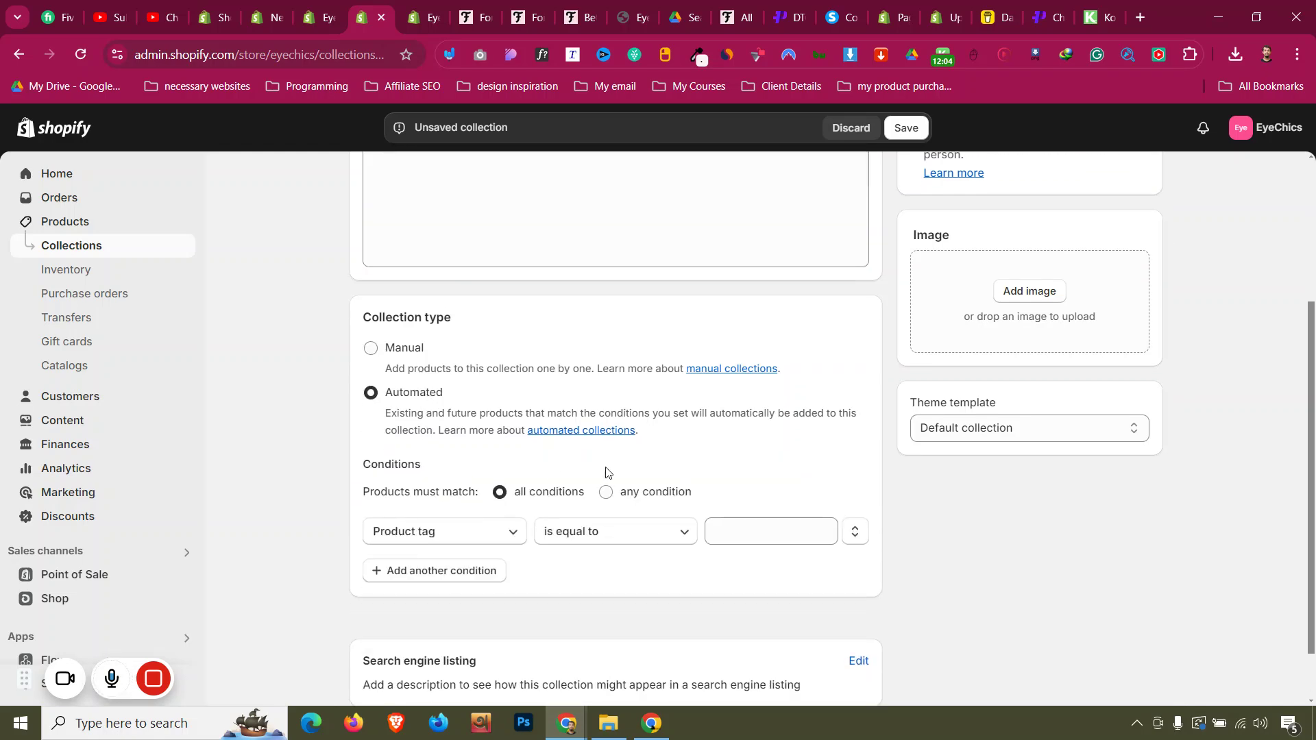
{"action": "left_click", "coordinate": [606, 491]}
{"action": "left_click", "coordinate": [719, 531]}
{"action": "left_click", "coordinate": [737, 569]}
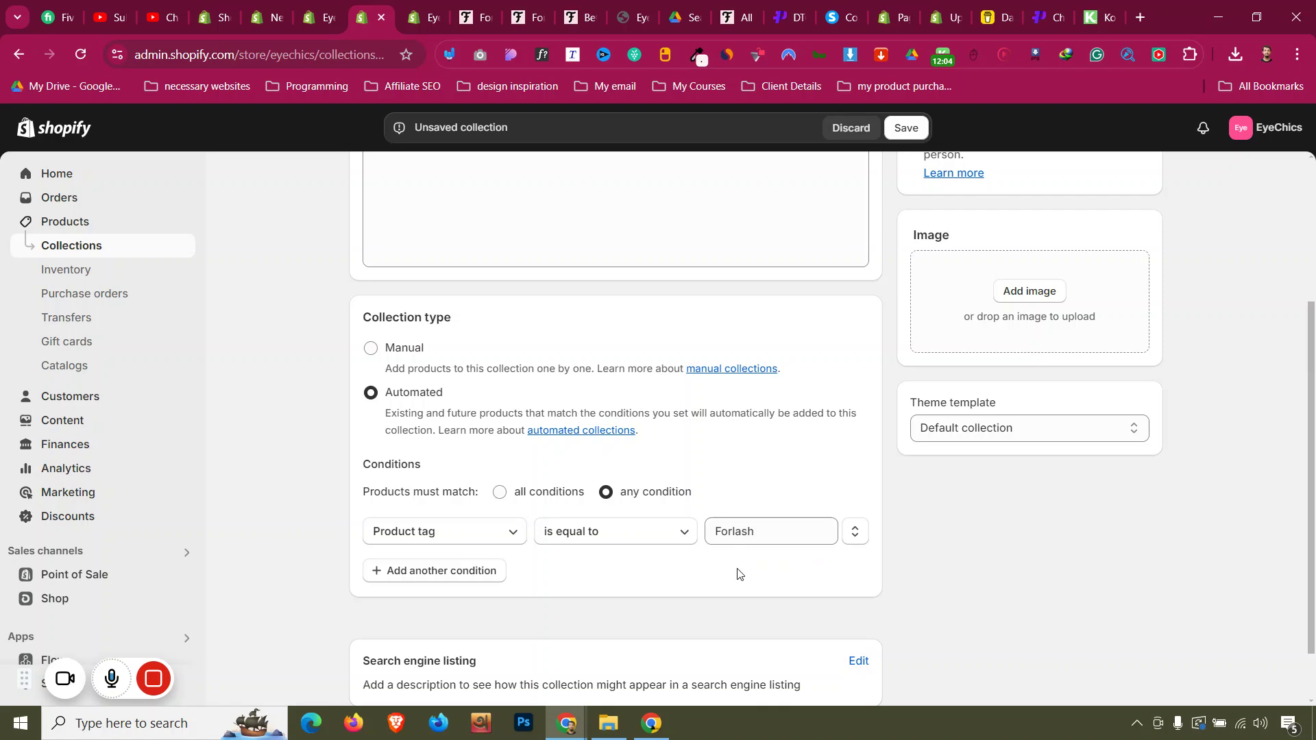
{"action": "scroll", "coordinate": [805, 453], "scroll_direction": "up", "scroll_amount": 3}
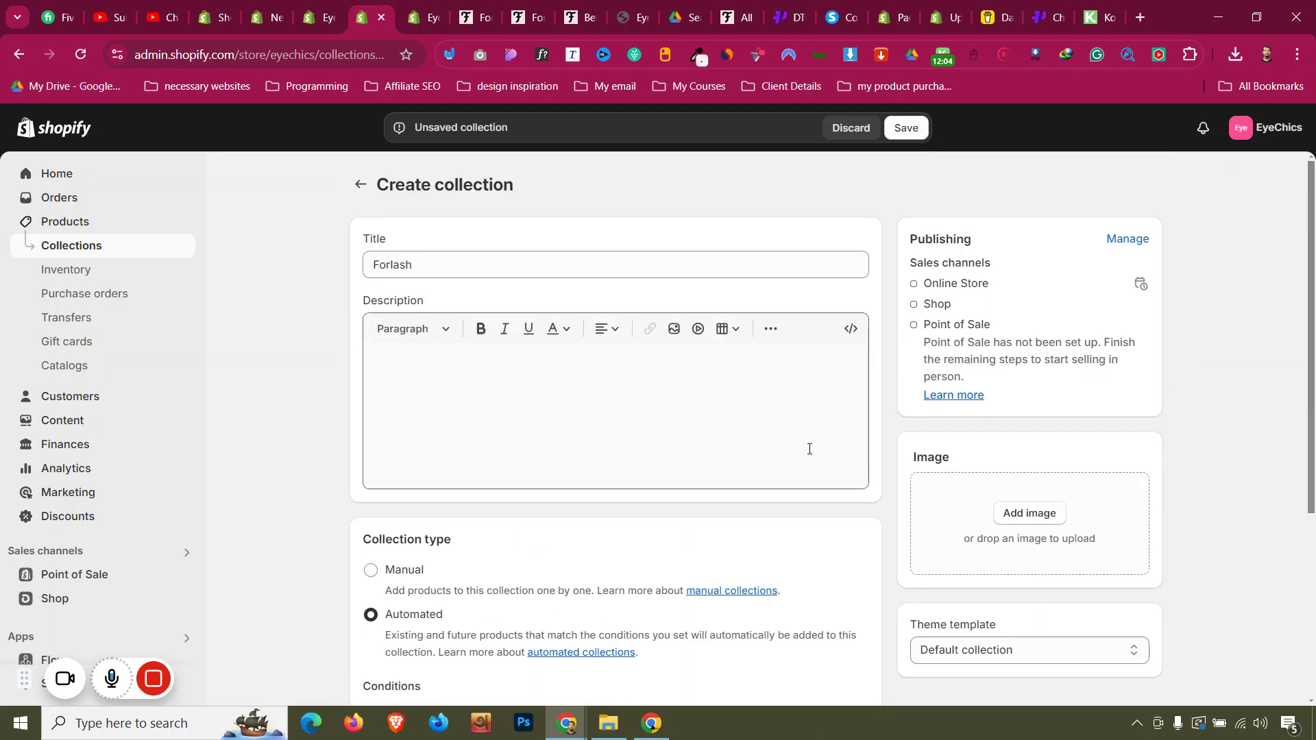
{"action": "scroll", "coordinate": [810, 449], "scroll_direction": "down", "scroll_amount": 4}
{"action": "left_click", "coordinate": [906, 127]}
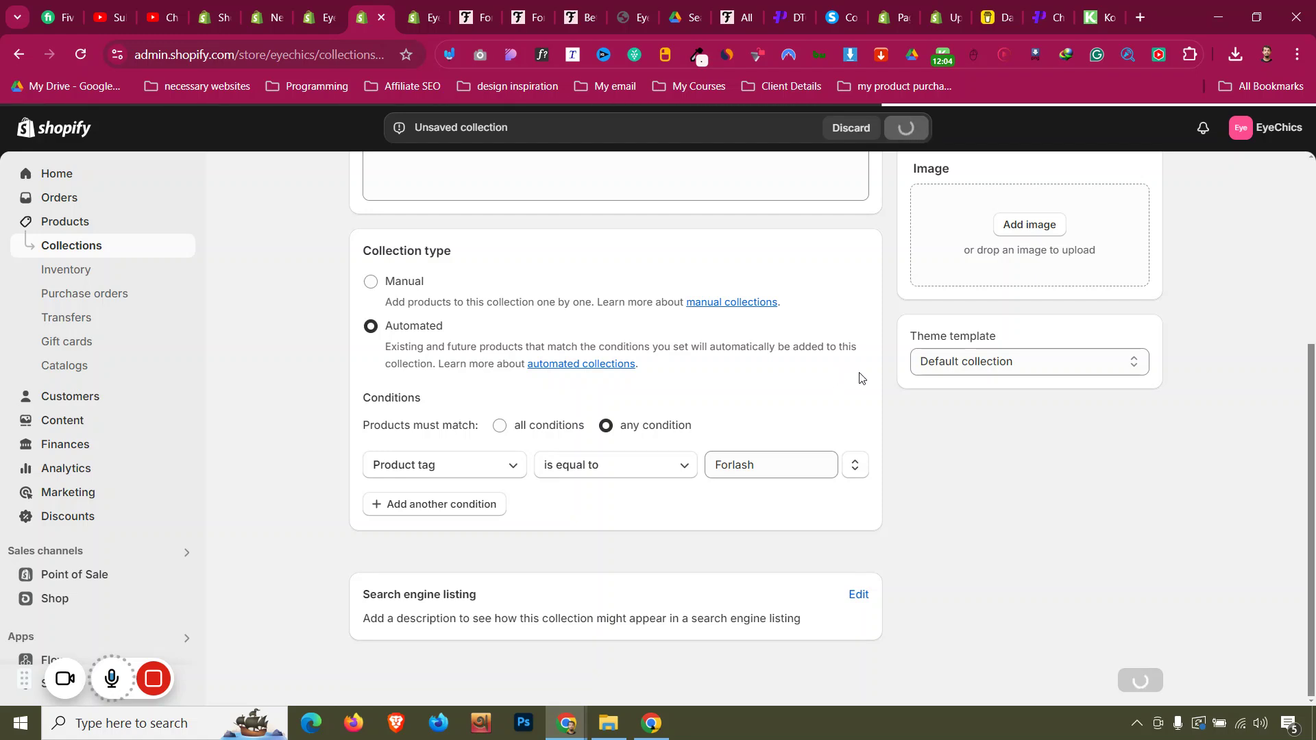
- Close the developer tools on forchics.com and review the Bestsellers section's category filters and products
{"action": "left_click", "coordinate": [472, 18]}
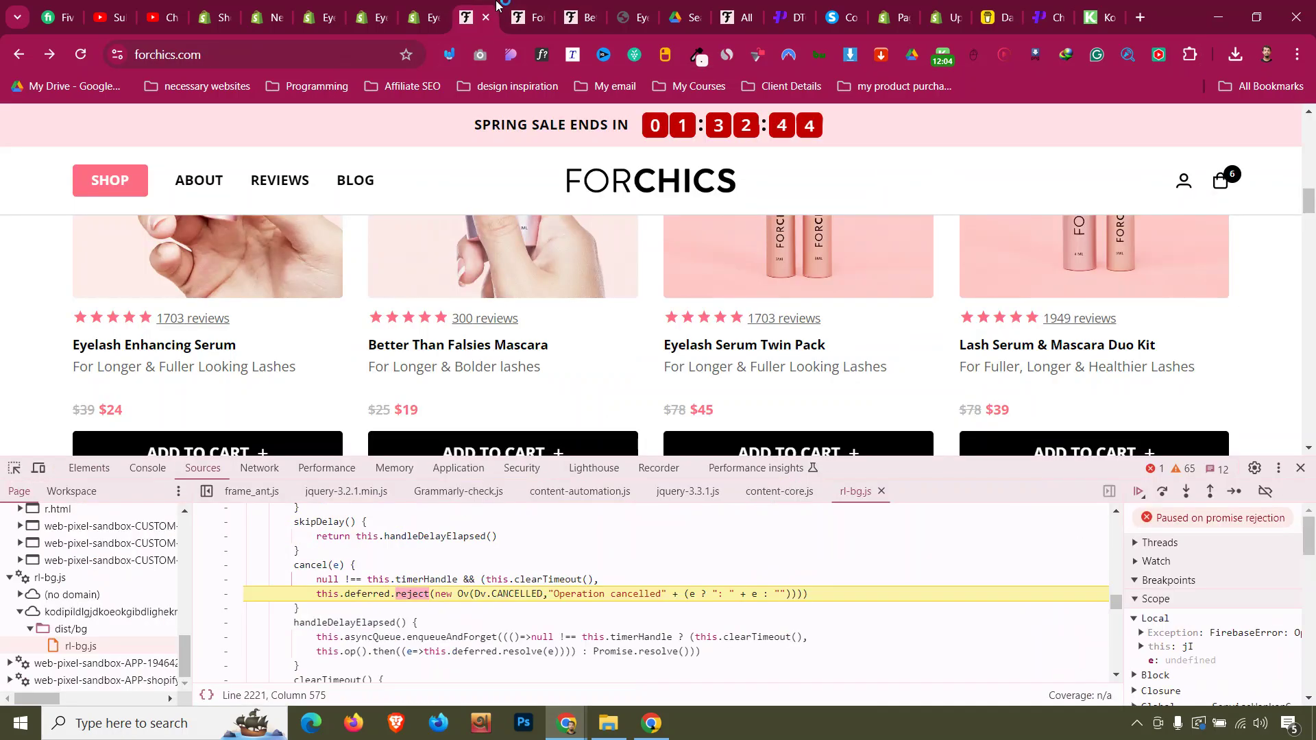
{"action": "left_click", "coordinate": [1300, 469]}
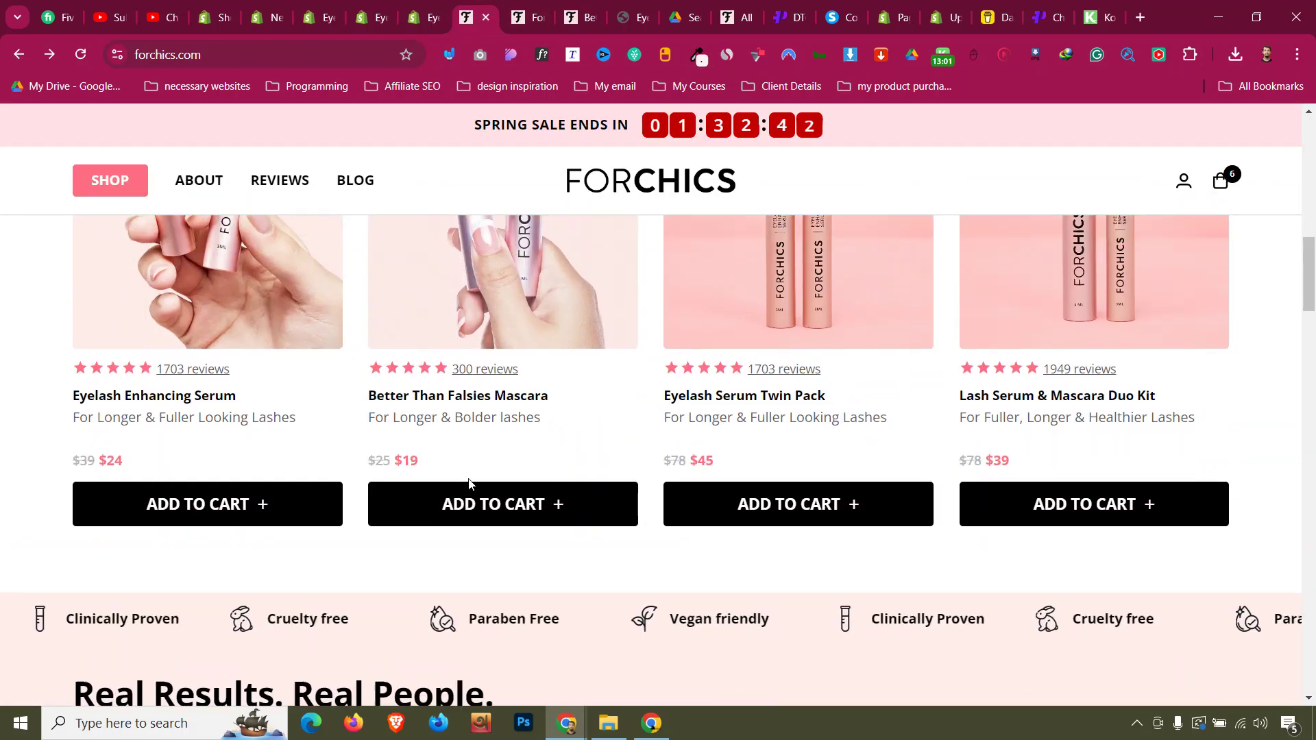
{"action": "scroll", "coordinate": [467, 478], "scroll_direction": "up", "scroll_amount": 8}
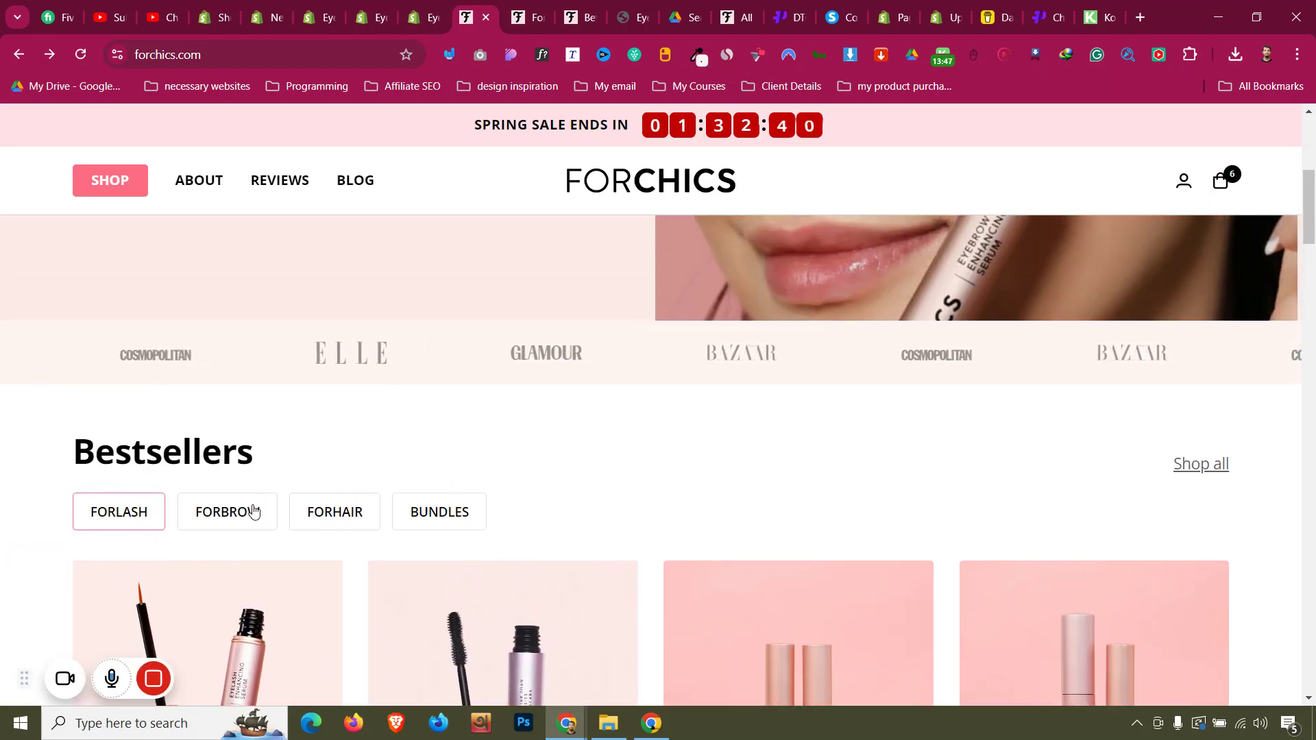
{"action": "scroll", "coordinate": [435, 487], "scroll_direction": "down", "scroll_amount": 1}
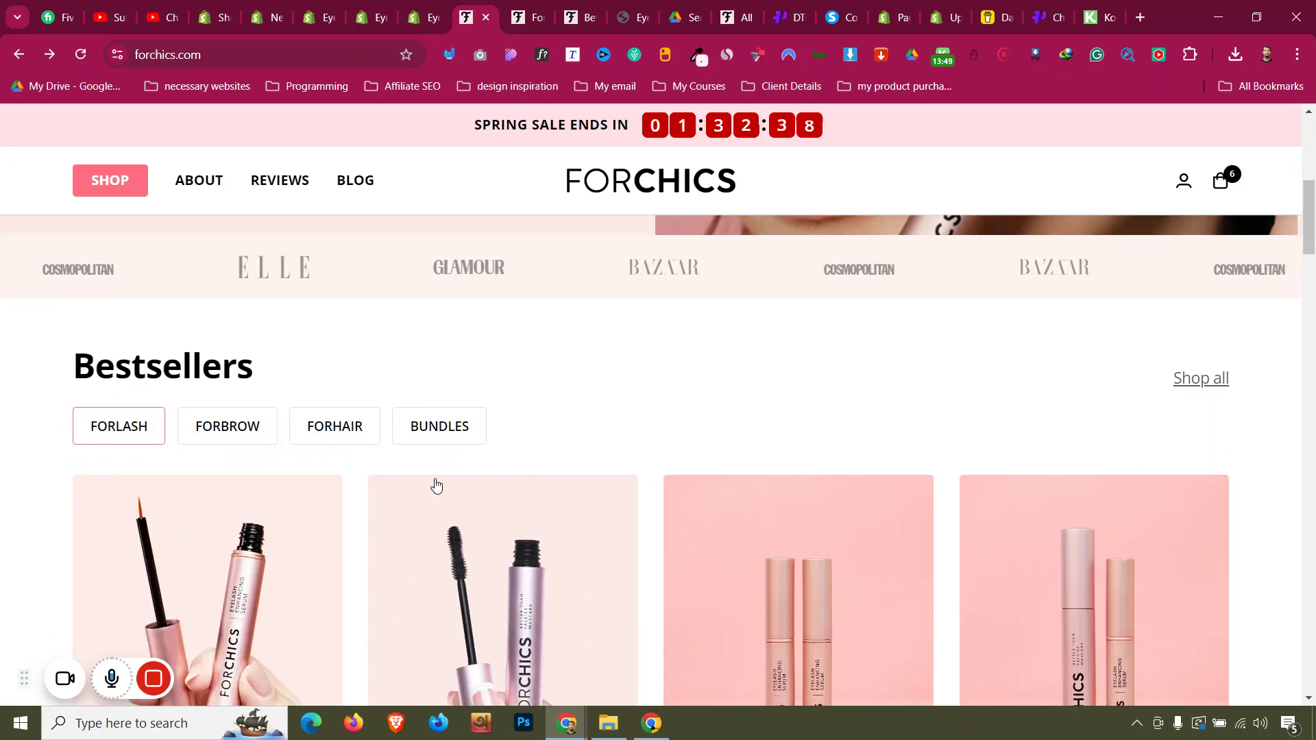
- Close the extra Shopify product-list tab and return to the Forlash collection form
{"action": "left_click", "coordinate": [413, 17]}
{"action": "left_click", "coordinate": [376, 10]}
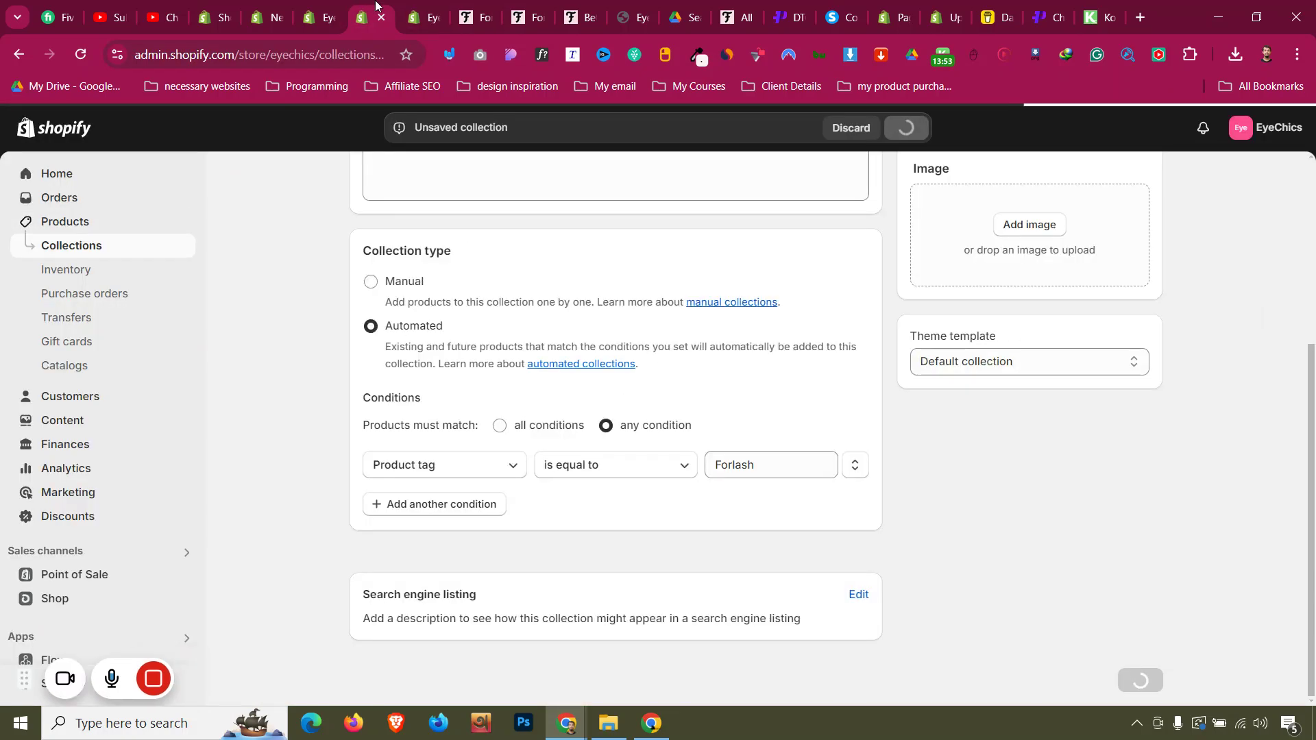
{"action": "scroll", "coordinate": [383, 315], "scroll_direction": "up", "scroll_amount": 5}
{"action": "left_click", "coordinate": [418, 17]}
{"action": "left_click", "coordinate": [433, 19]}
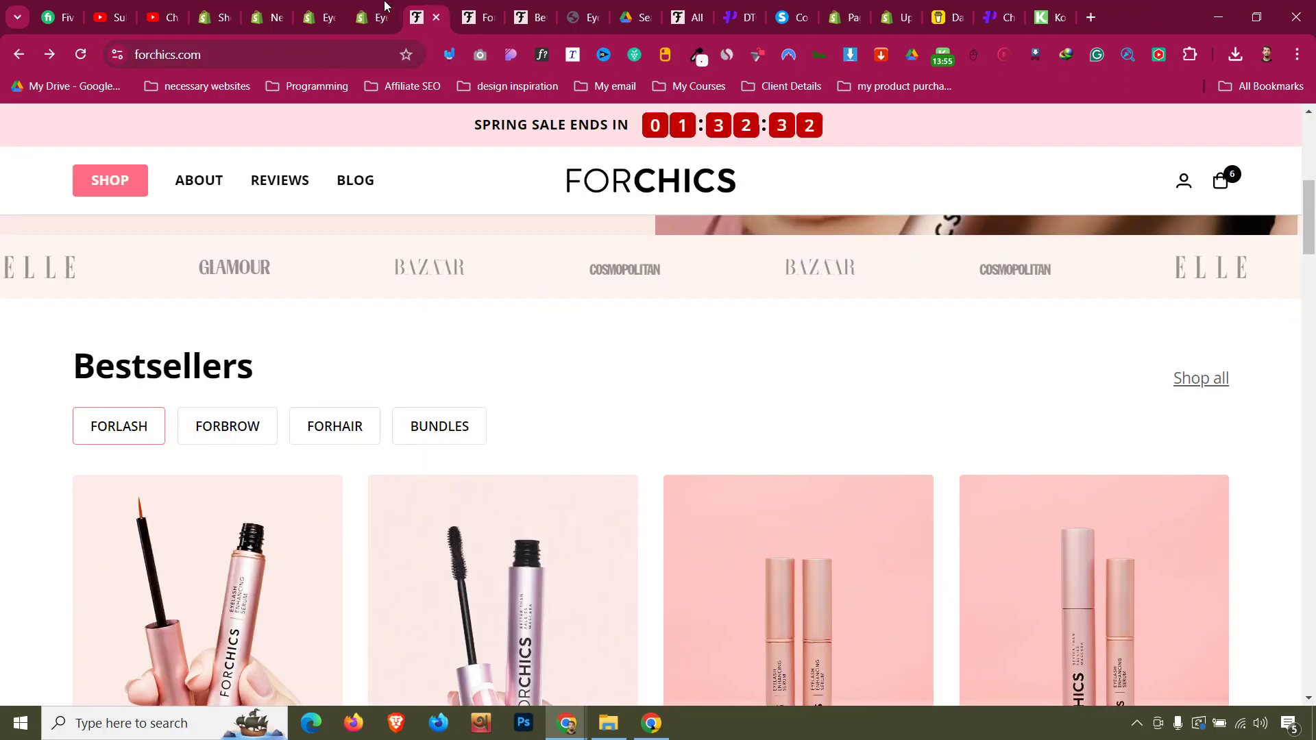
{"action": "left_click", "coordinate": [377, 17]}
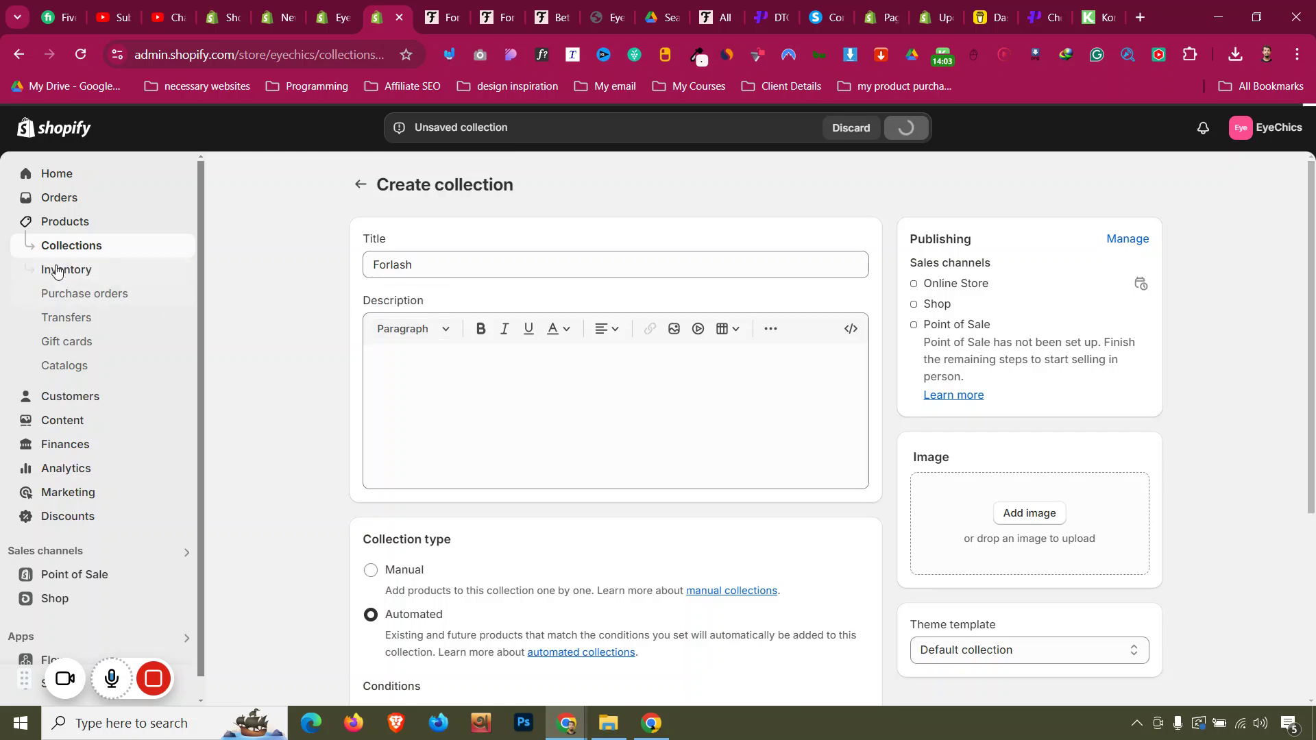
{"action": "right_click", "coordinate": [69, 245]}
{"action": "left_click", "coordinate": [93, 257]}
{"action": "left_click", "coordinate": [427, 6]}
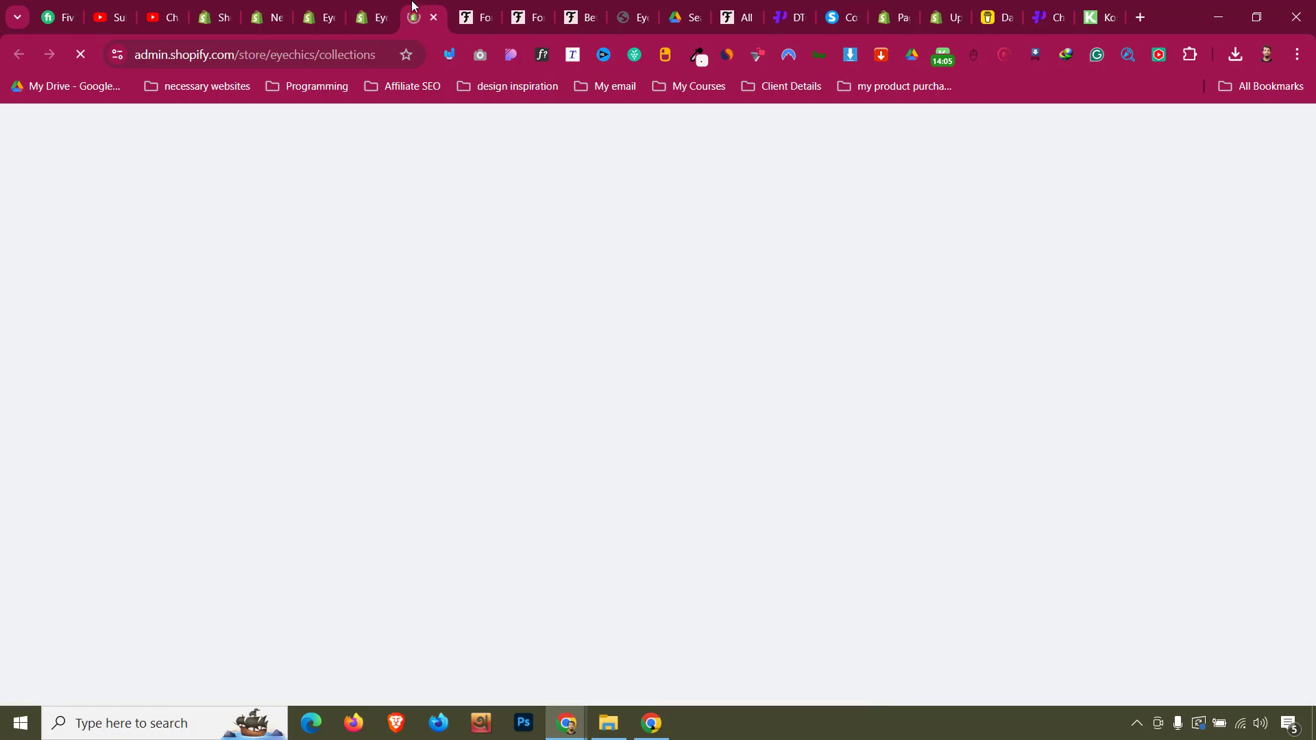
{"action": "key", "text": "ctrl+w"}
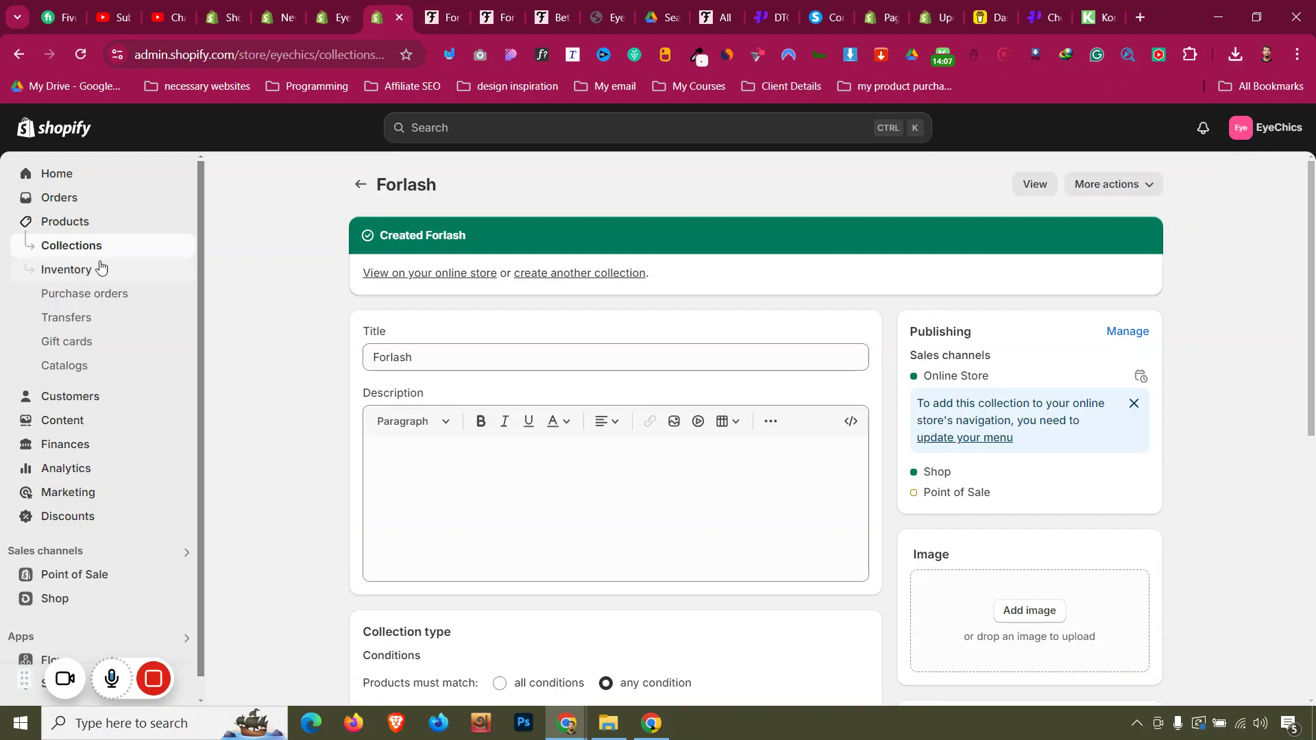
- Open the Forlash collection from the collections list and set its product sort order to Manually
{"action": "left_click", "coordinate": [100, 249]}
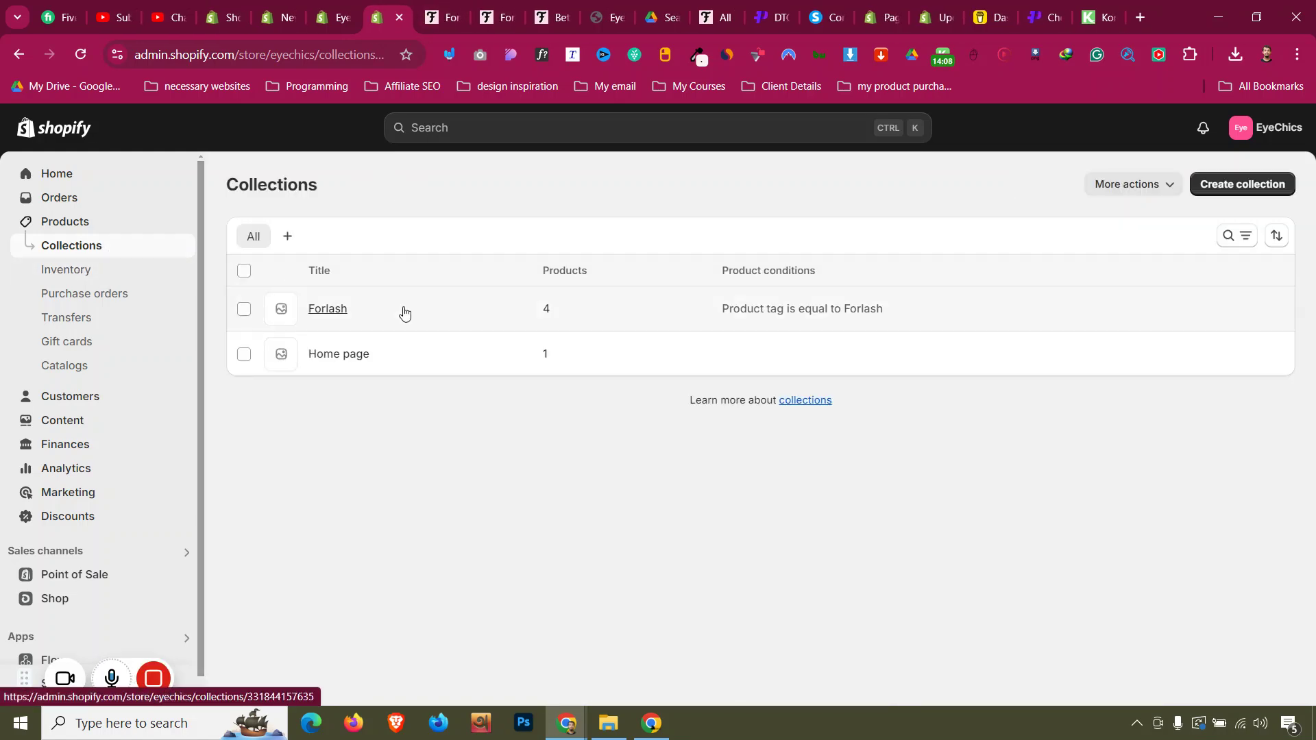
{"action": "left_click", "coordinate": [333, 310]}
{"action": "scroll", "coordinate": [334, 313], "scroll_direction": "down", "scroll_amount": 5}
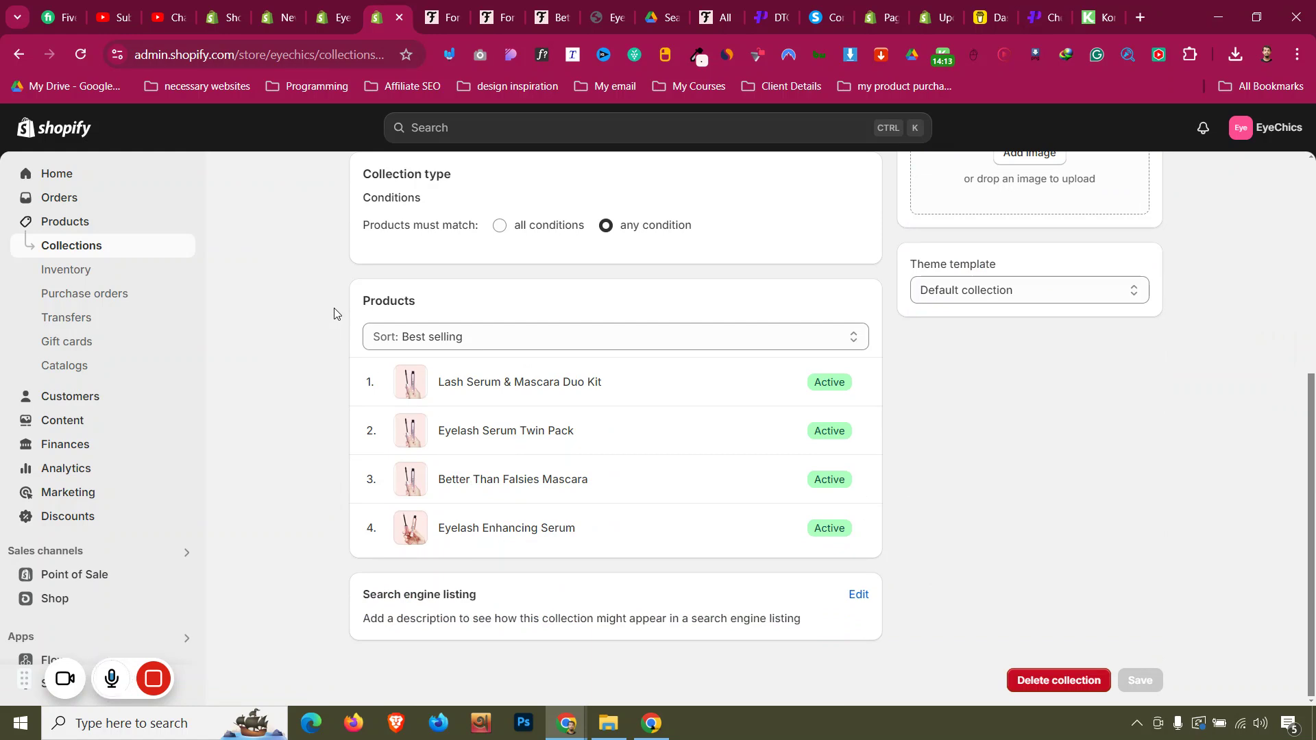
{"action": "left_click", "coordinate": [490, 339]}
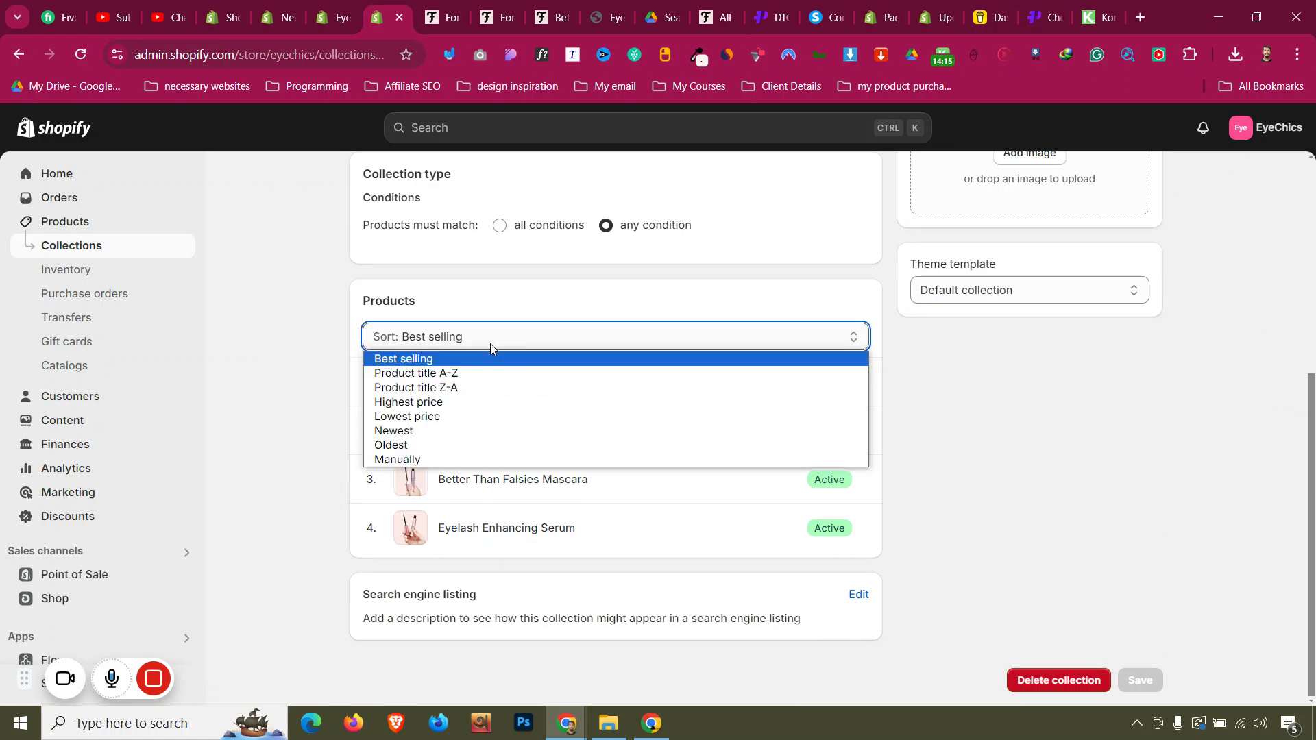
{"action": "left_click", "coordinate": [439, 459]}
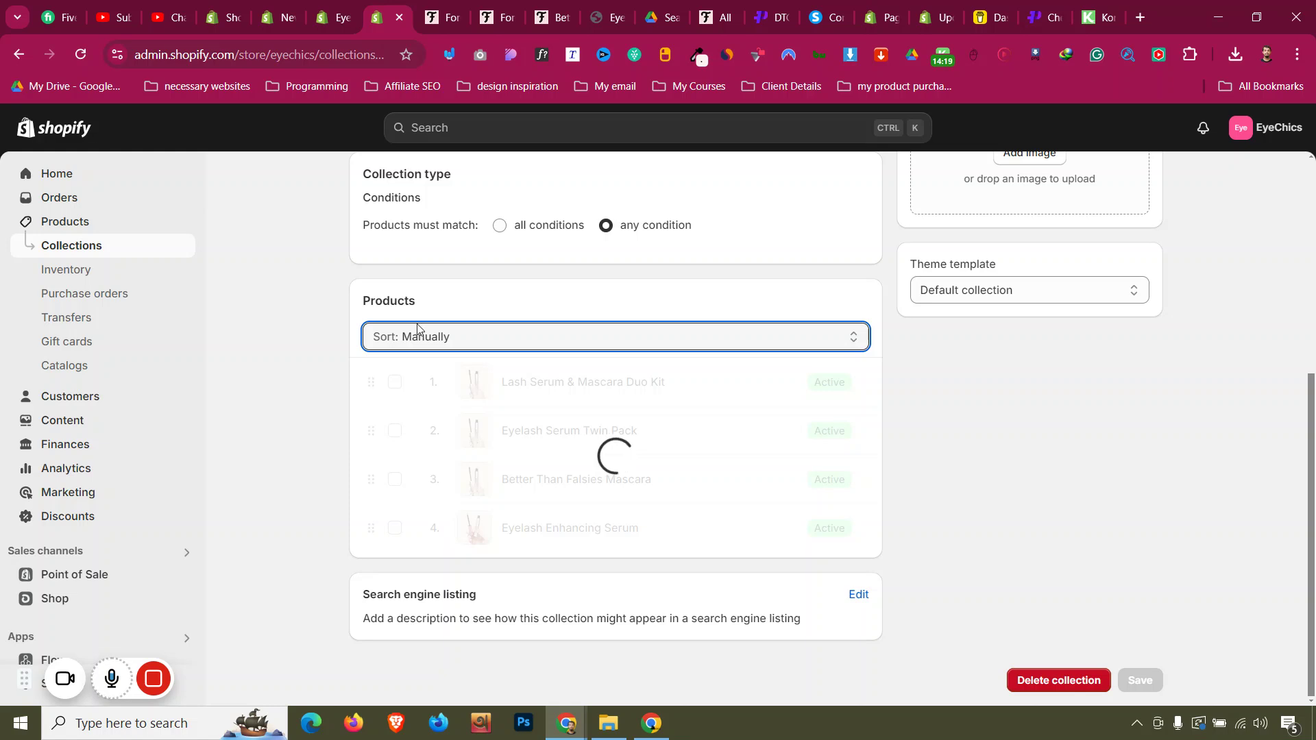
- Check the order of the Forlash bestsellers on forchics.com against the products in the Shopify collection
{"action": "left_click", "coordinate": [450, 5]}
{"action": "scroll", "coordinate": [304, 441], "scroll_direction": "down", "scroll_amount": 4}
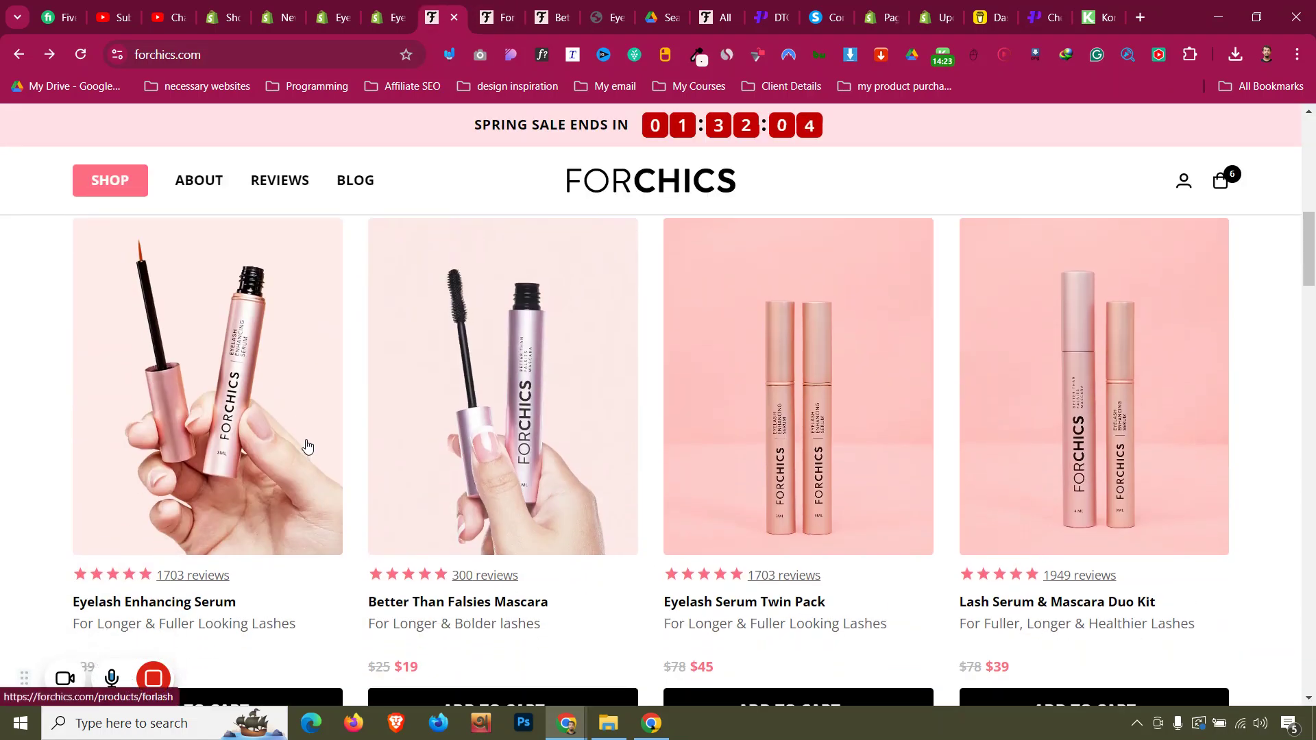
{"action": "left_click", "coordinate": [378, 17]}
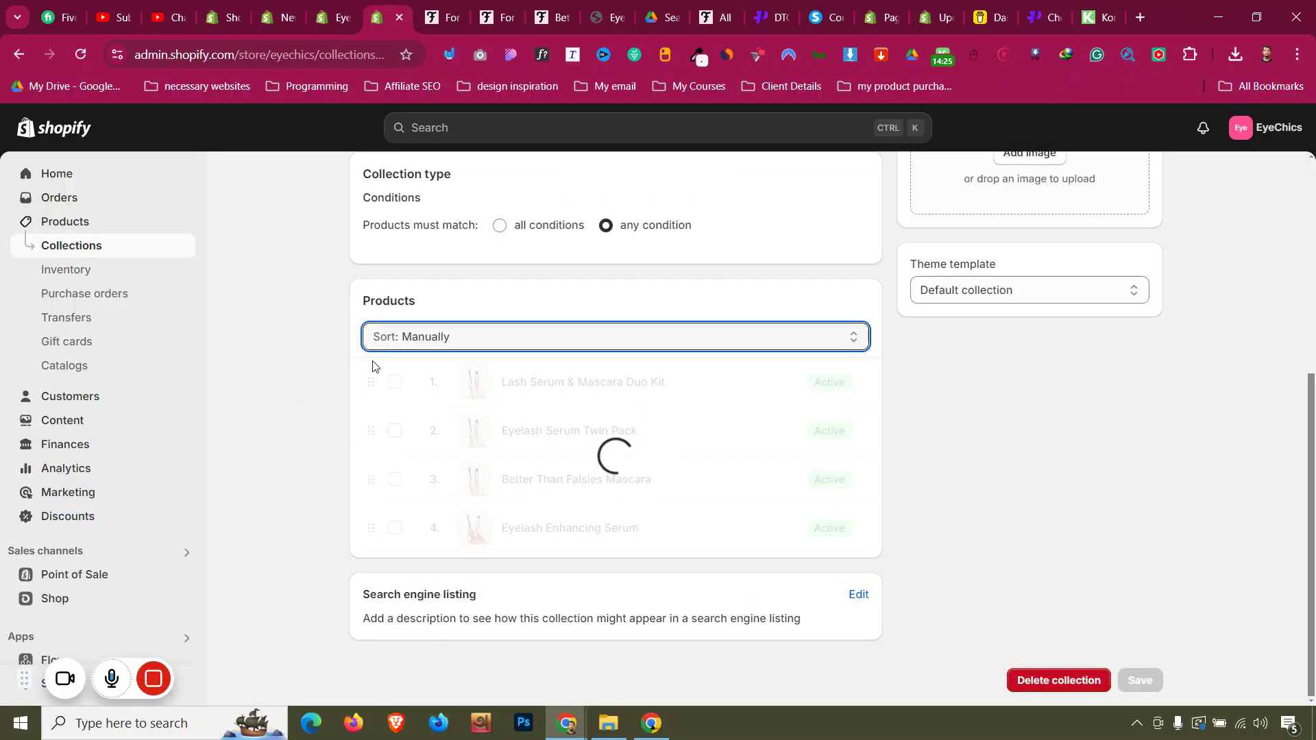
{"action": "left_click", "coordinate": [442, 5]}
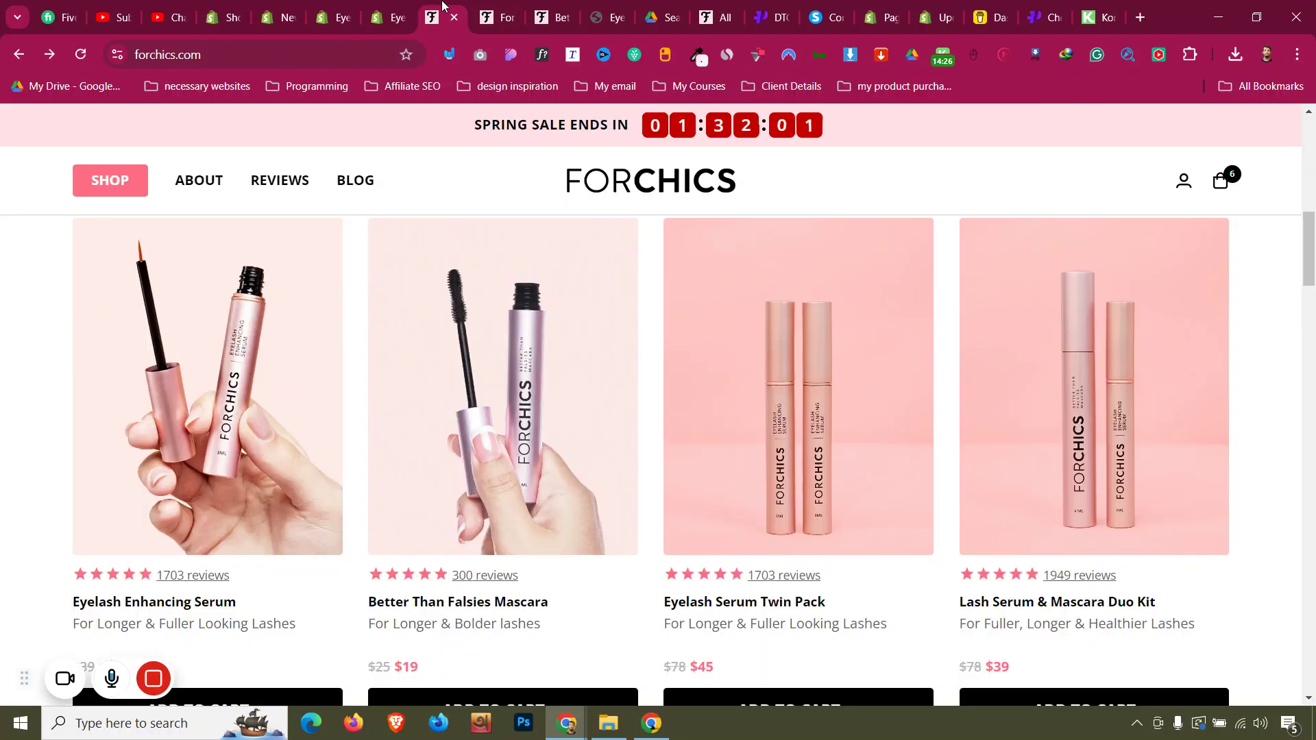
{"action": "left_click", "coordinate": [407, 6]}
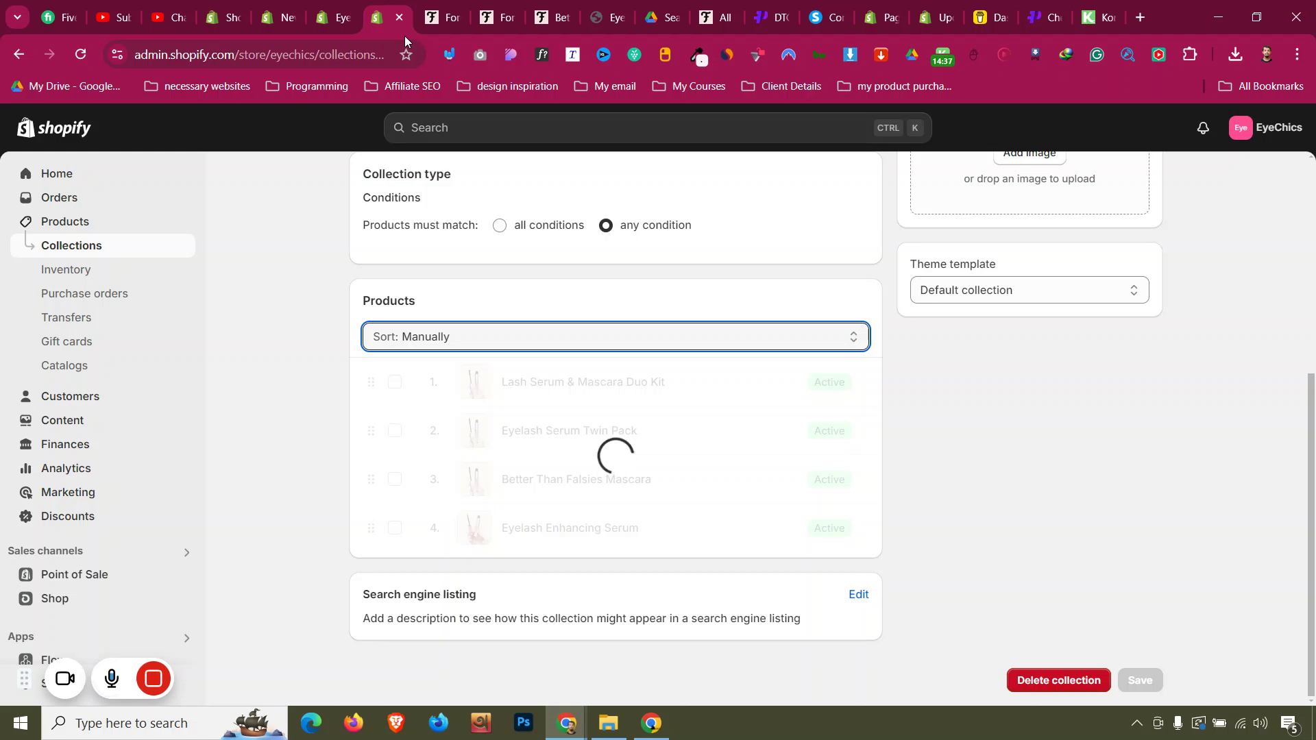
- Reload the stalled collection page and close the eyechics.myshopify.com, Google Drive search and forchics.com Shop All tabs
{"action": "left_click", "coordinate": [88, 50]}
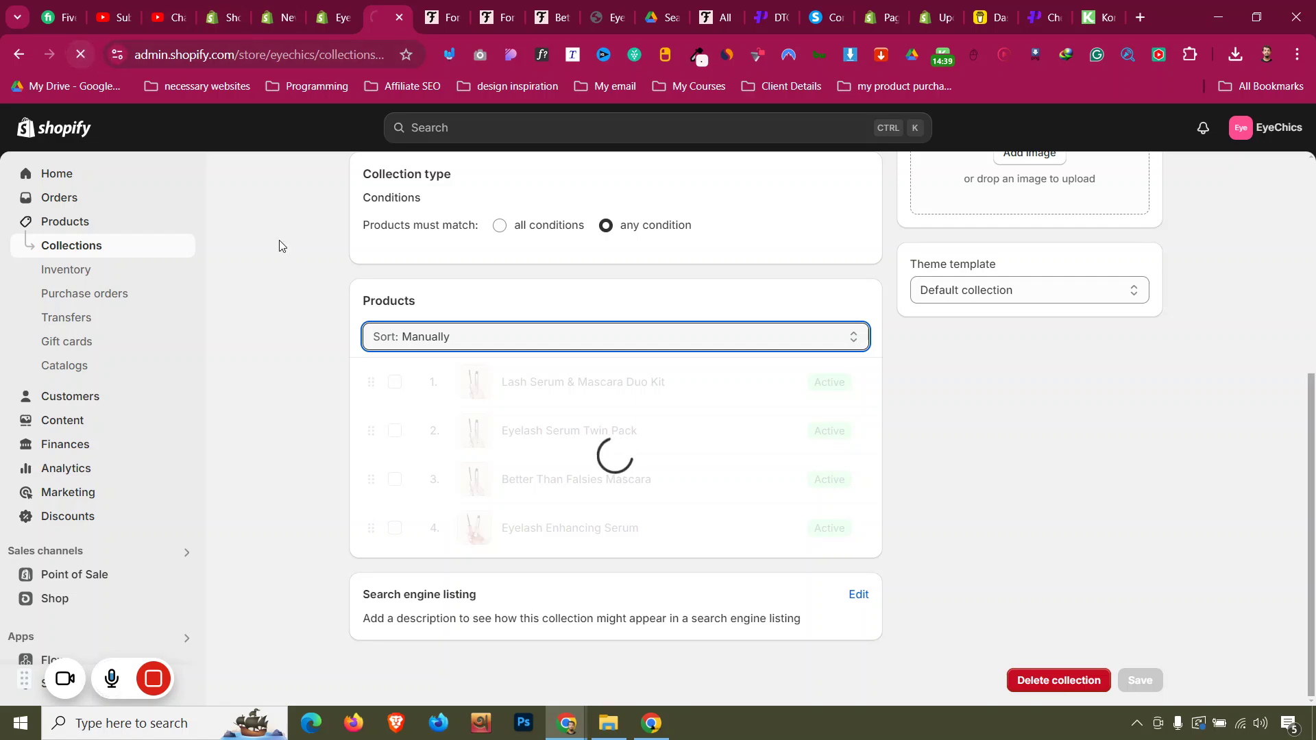
{"action": "left_click", "coordinate": [603, 17]}
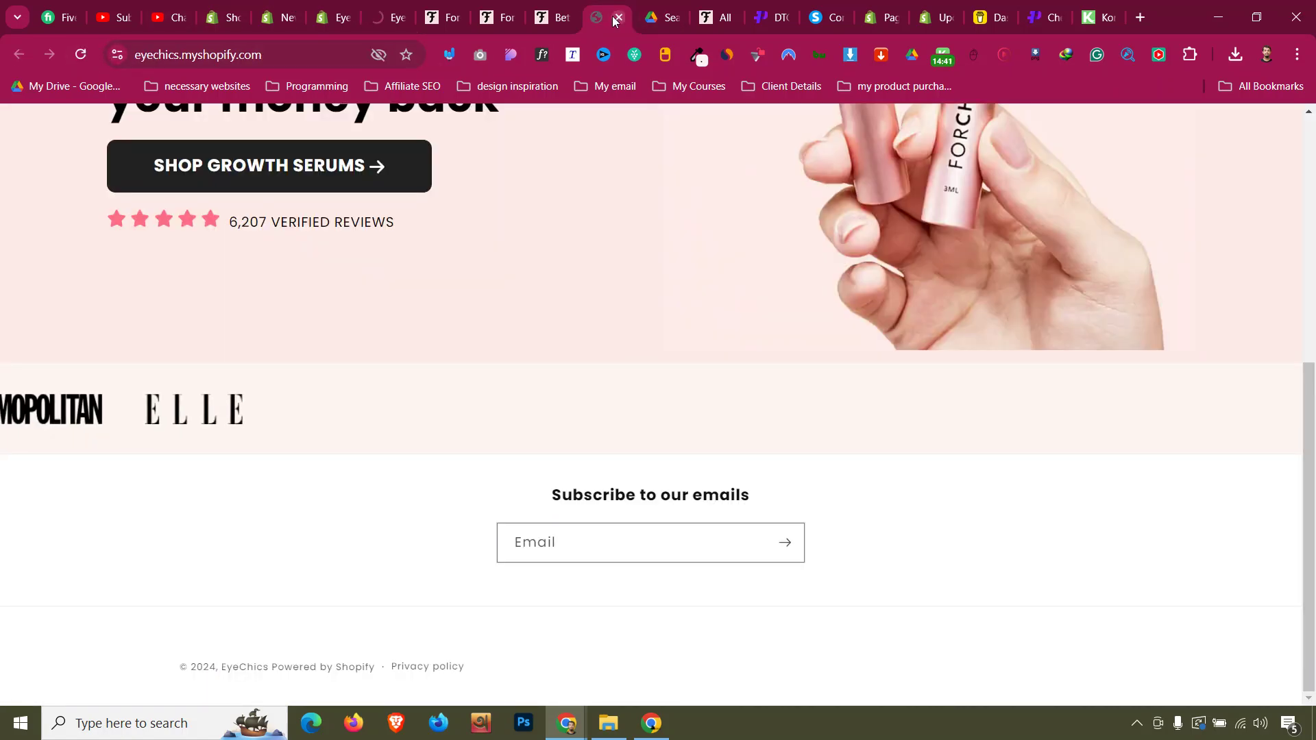
{"action": "left_click", "coordinate": [618, 17]}
{"action": "left_click", "coordinate": [616, 19]}
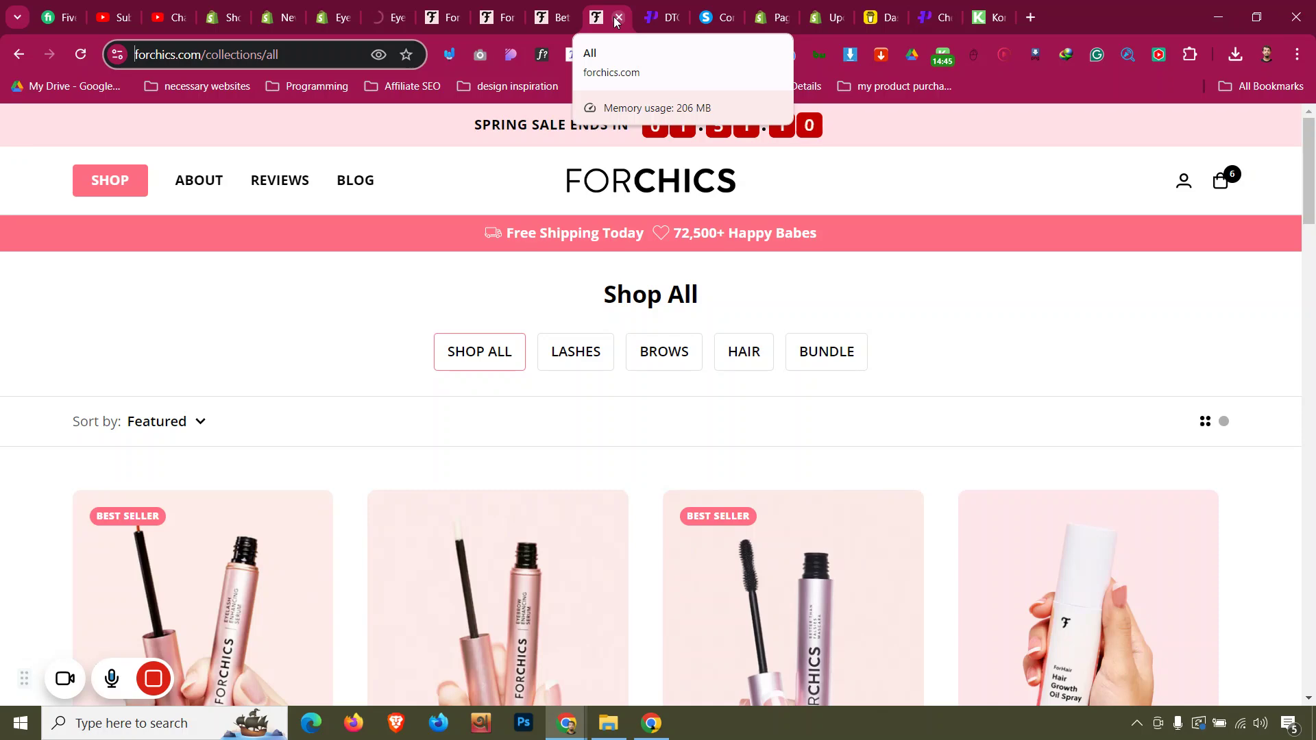
{"action": "left_click", "coordinate": [617, 19]}
{"action": "left_click", "coordinate": [388, 7]}
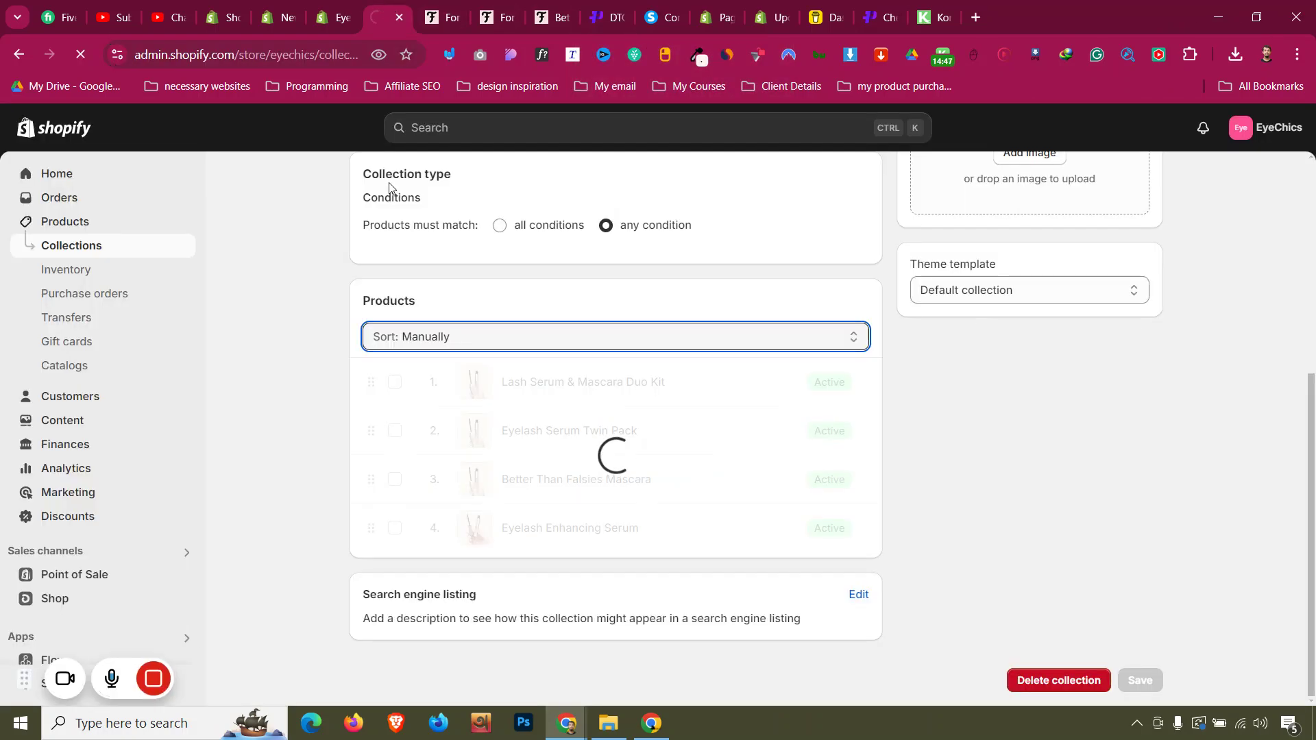
- Move Eyelash Enhancing Serum to first place in the Forlash collection, ahead of Better Than Falsies Mascara
{"action": "scroll", "coordinate": [293, 373], "scroll_direction": "up", "scroll_amount": 5}
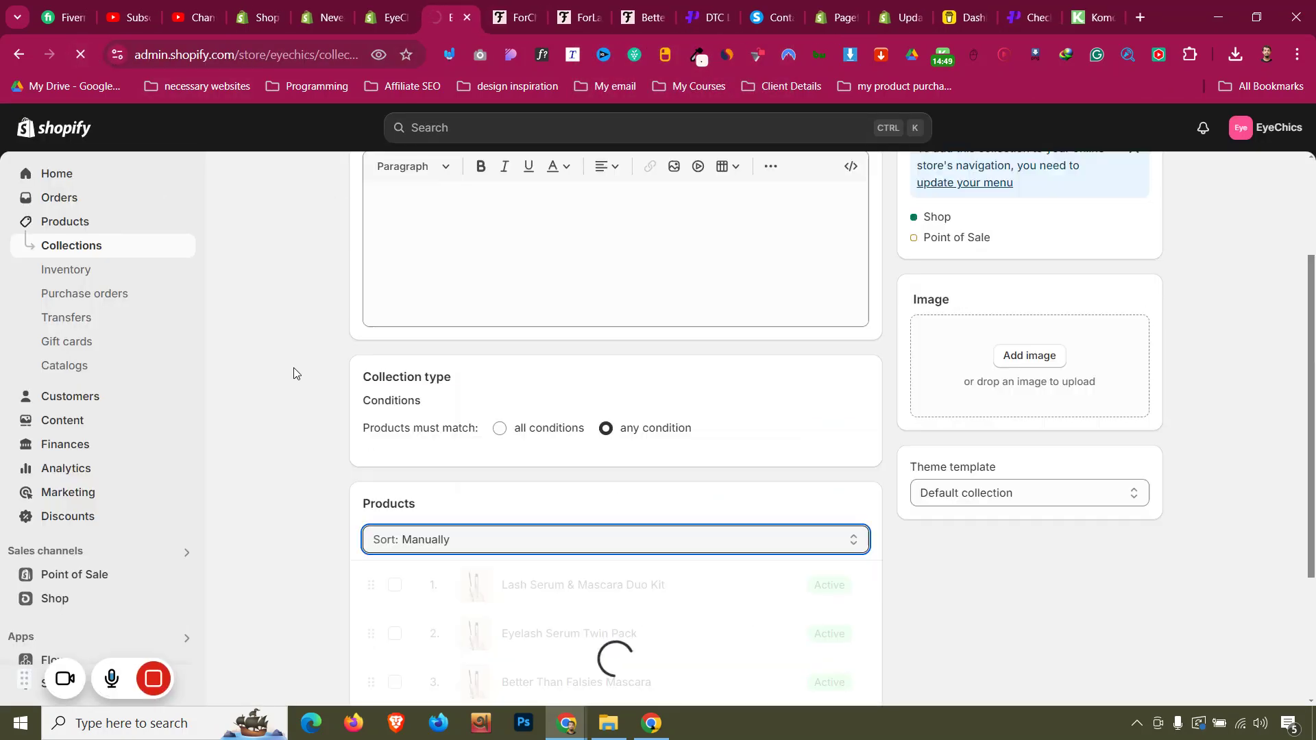
{"action": "left_click", "coordinate": [139, 247]}
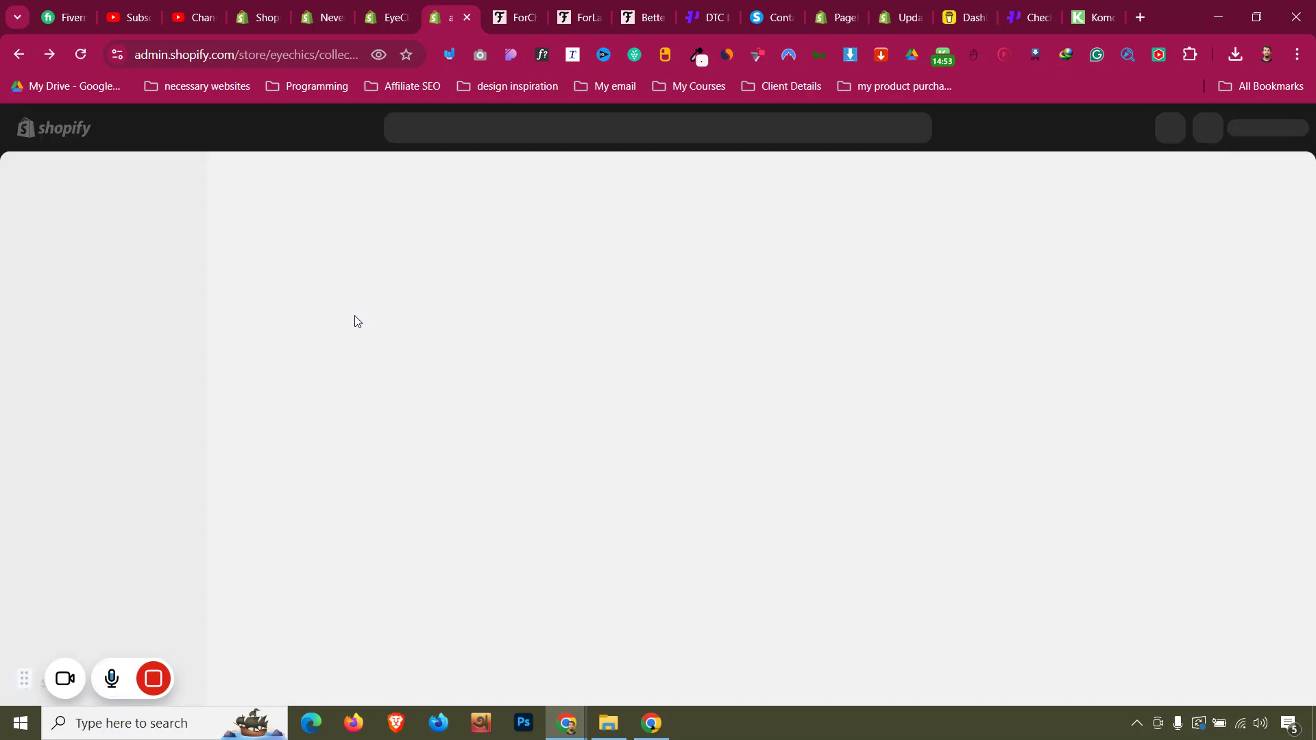
{"action": "scroll", "coordinate": [363, 370], "scroll_direction": "down", "scroll_amount": 4}
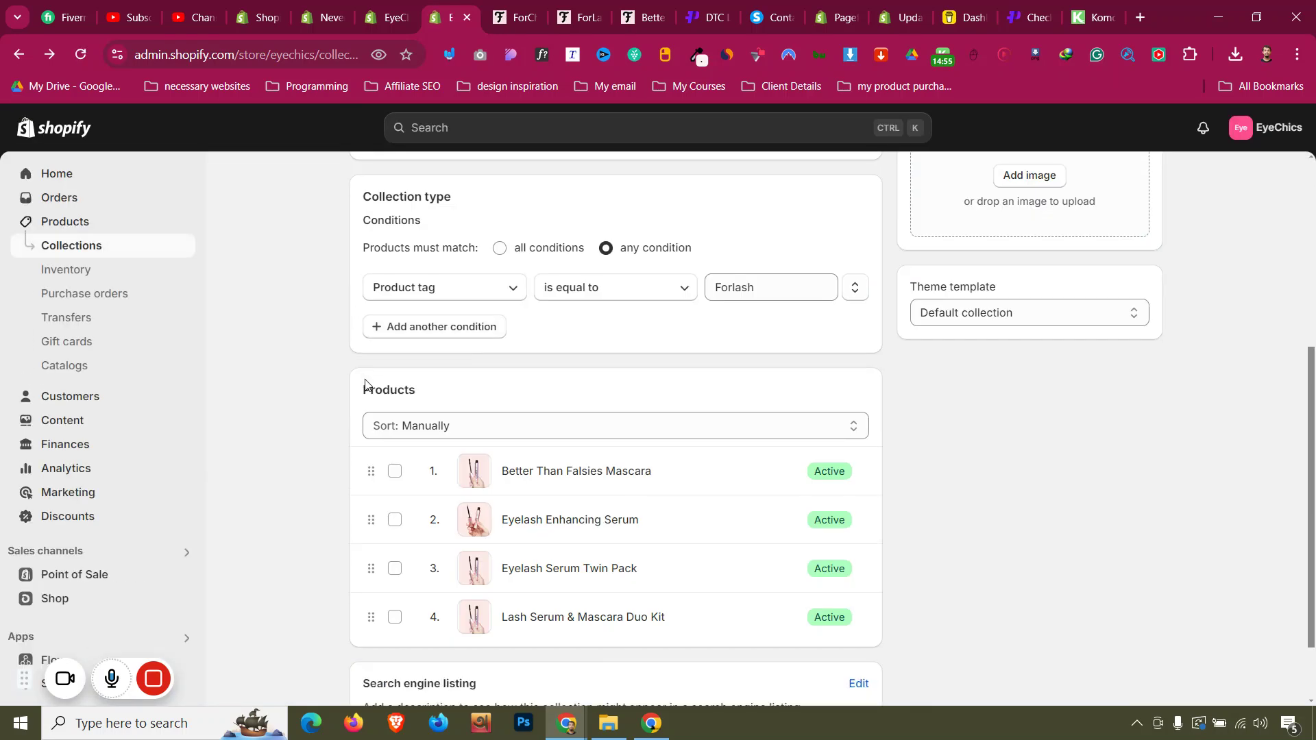
{"action": "scroll", "coordinate": [365, 383], "scroll_direction": "down", "scroll_amount": 2}
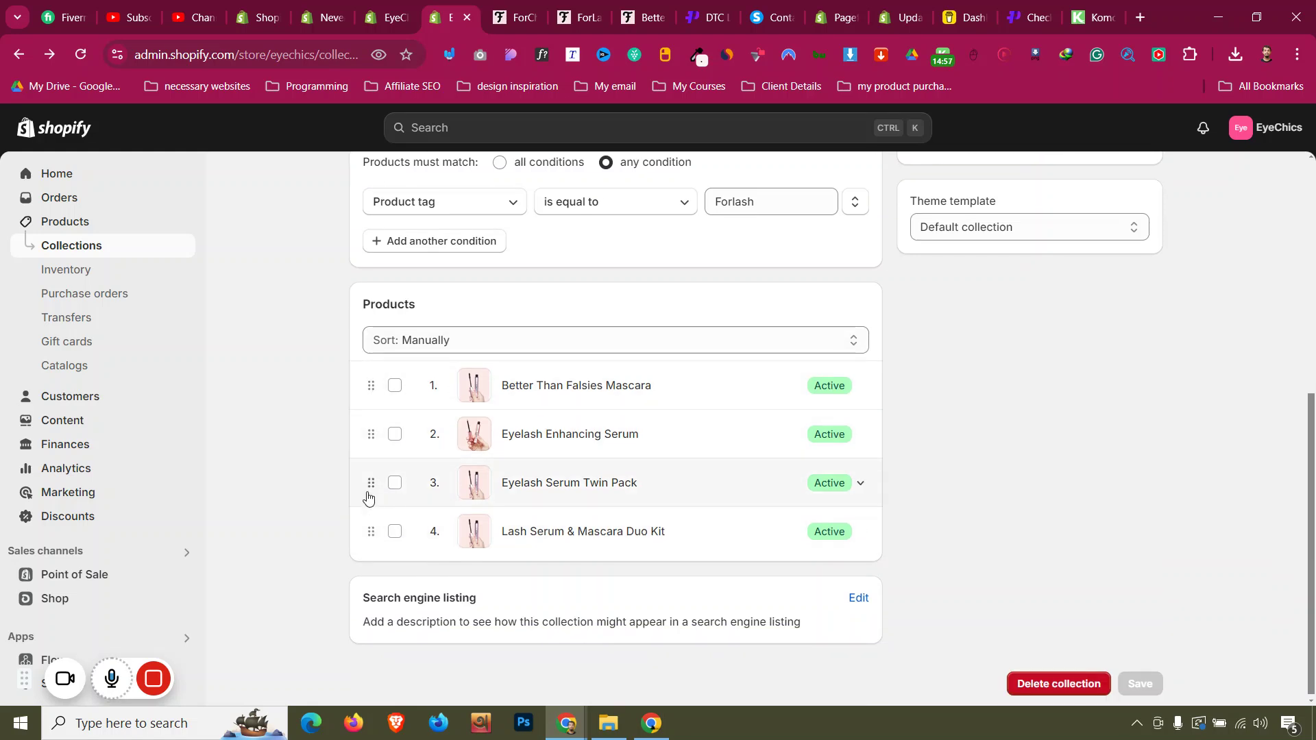
{"action": "left_click_drag", "start_coordinate": [369, 436], "coordinate": [367, 390]}
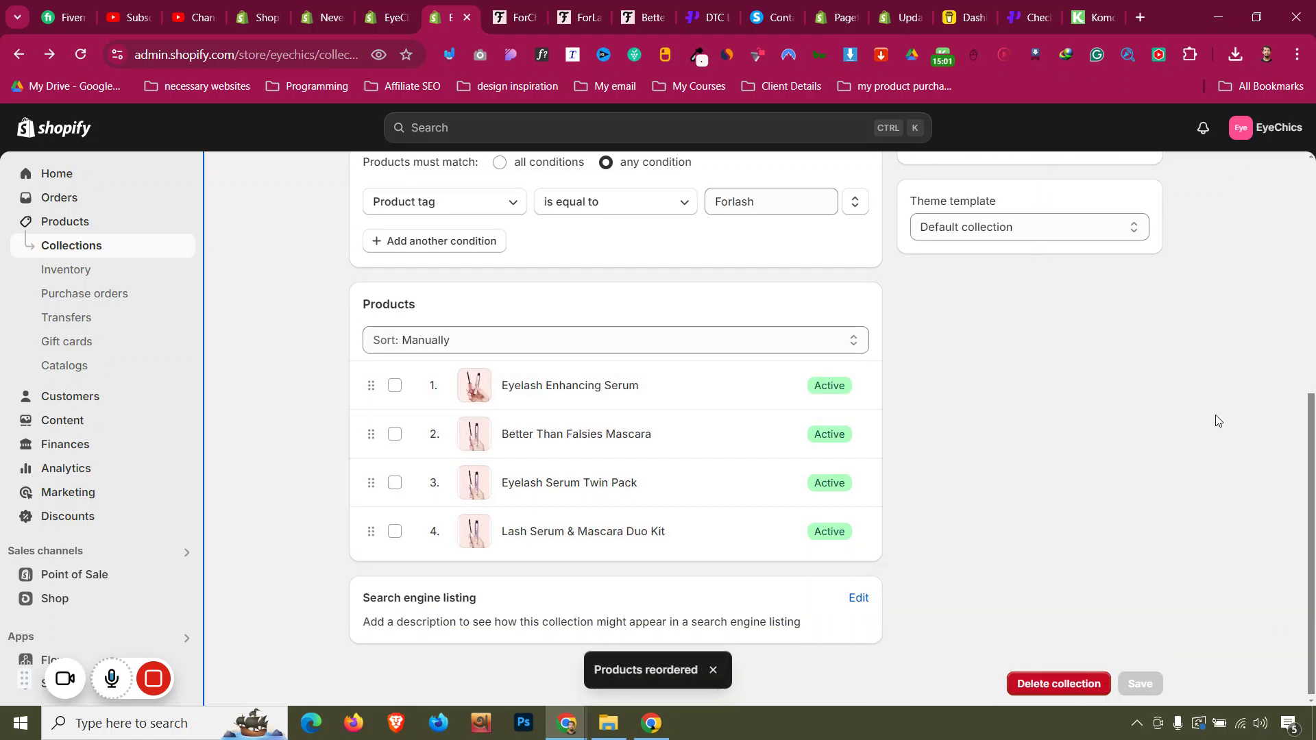
{"action": "scroll", "coordinate": [1135, 487], "scroll_direction": "up", "scroll_amount": 6}
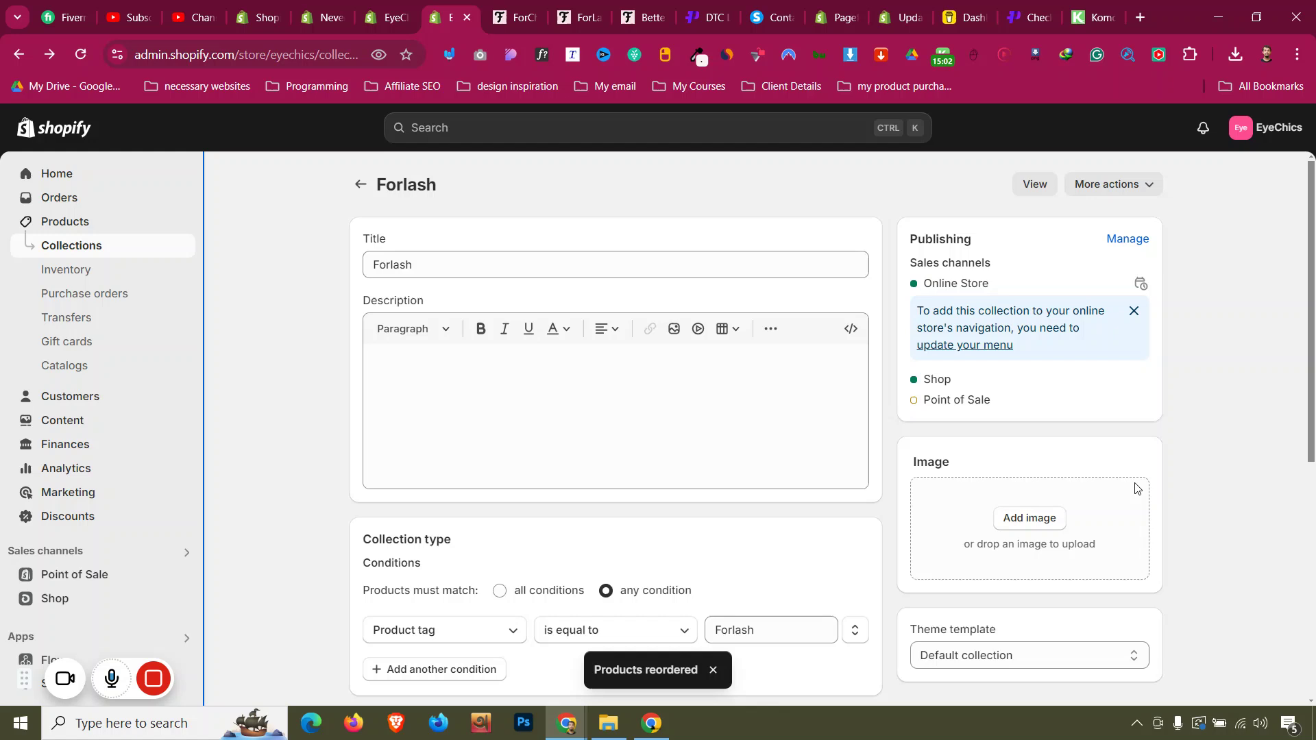
- Review the Shopify product list and the Bestsellers section on forchics.com
{"action": "left_click", "coordinate": [136, 231]}
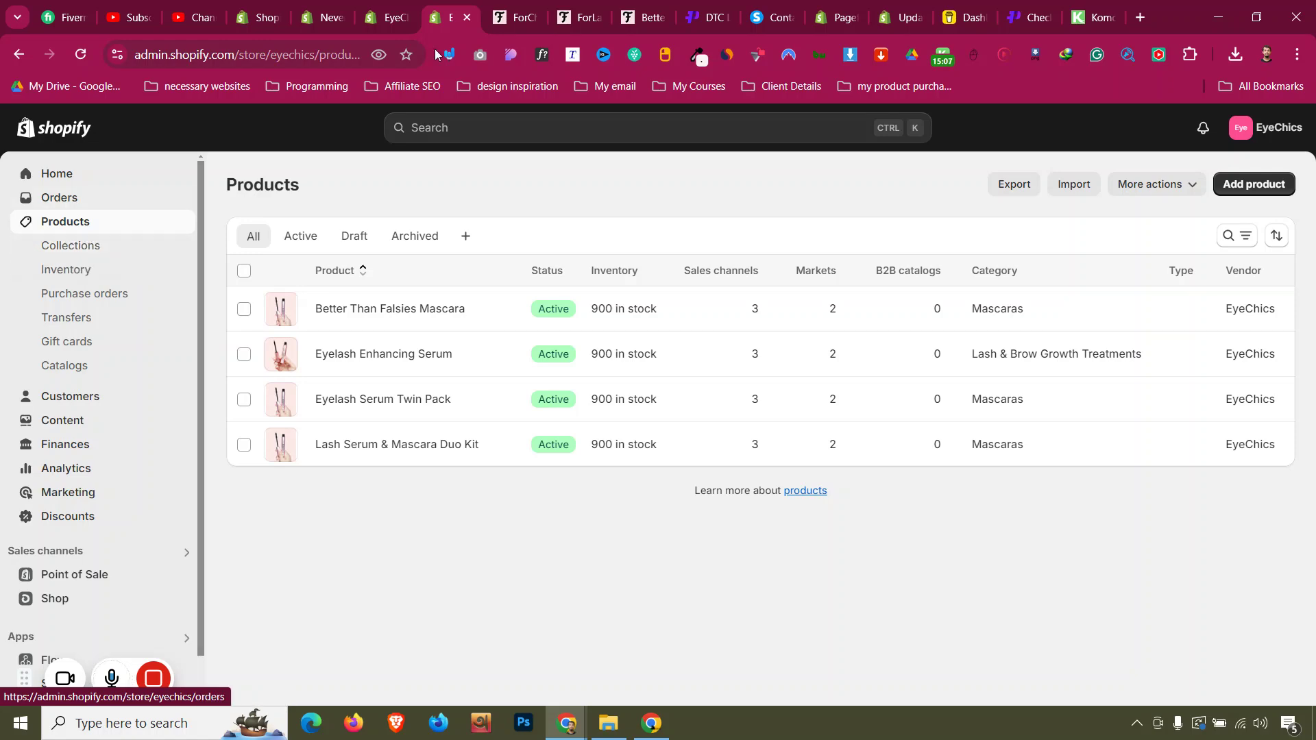
{"action": "left_click", "coordinate": [514, 17]}
{"action": "scroll", "coordinate": [434, 300], "scroll_direction": "up", "scroll_amount": 4}
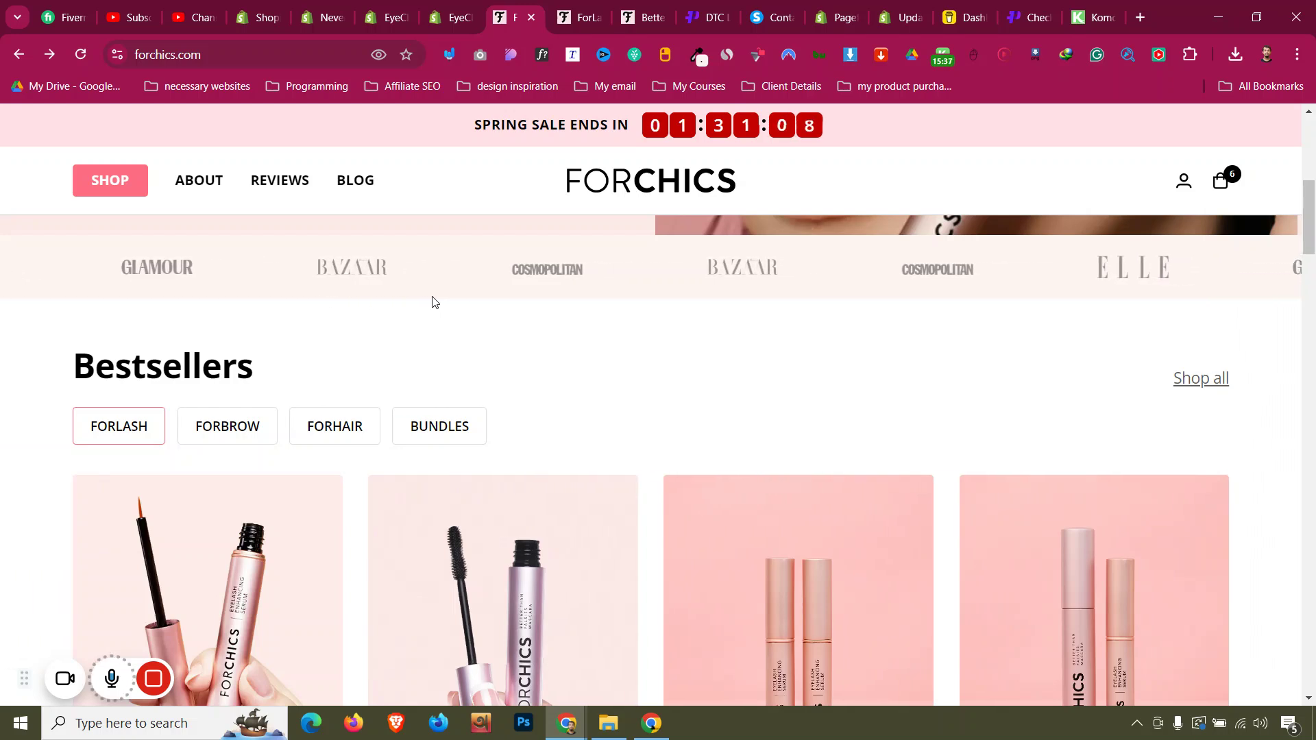
- Switch to the PageFly editor and move its tab next to the forchics.com tab
{"action": "left_click", "coordinate": [352, 8]}
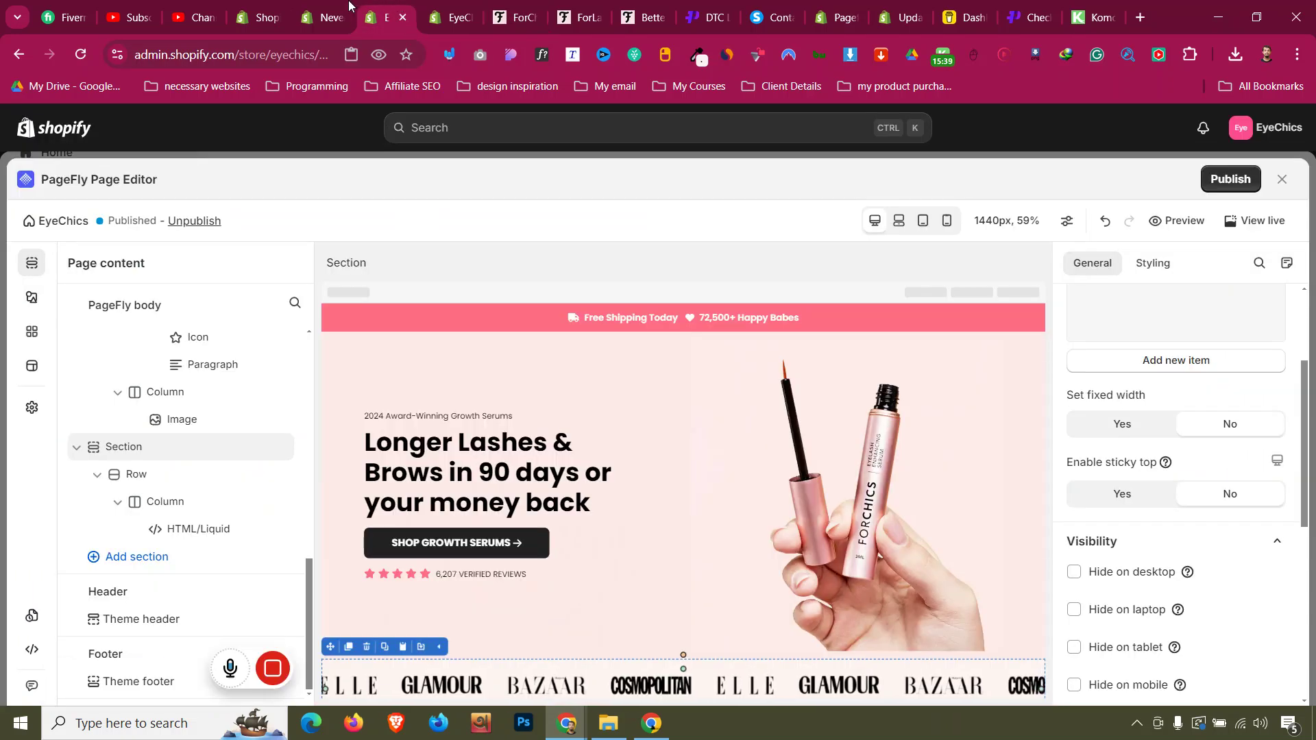
{"action": "left_click_drag", "start_coordinate": [349, 5], "coordinate": [415, 7]}
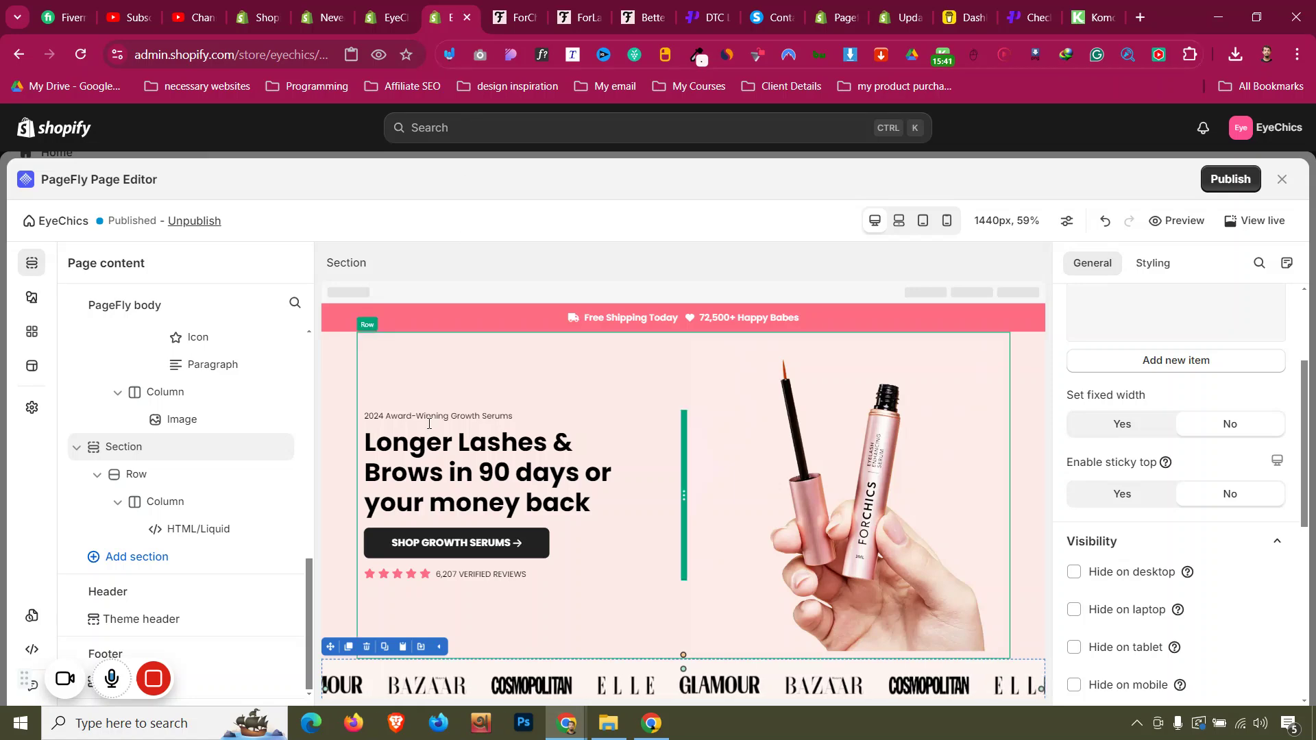